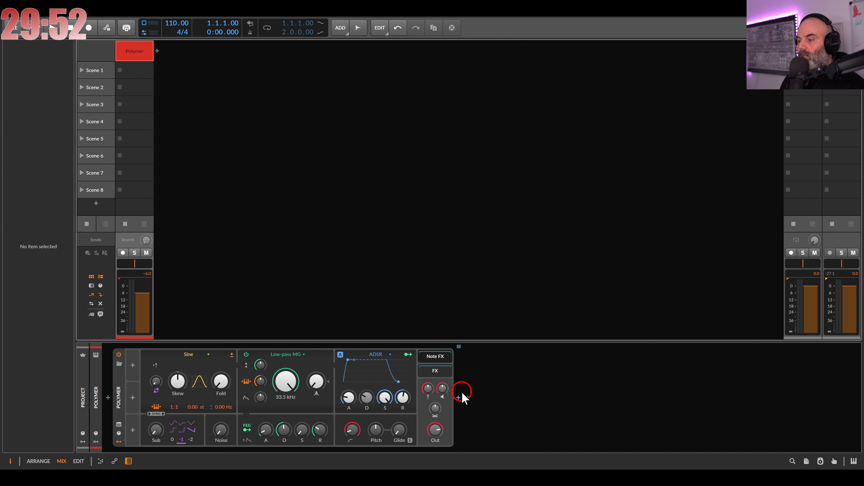
- Add the Ricochet note effect after Polymer in the device chain and raise the Sine oscillator's Fold
left_click(485, 150)
double_click(485, 149)
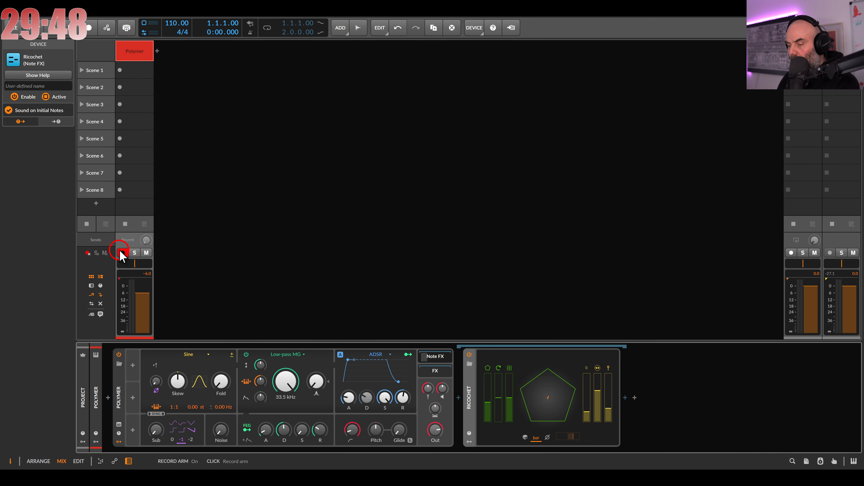
left_click_drag(216, 379, 218, 381)
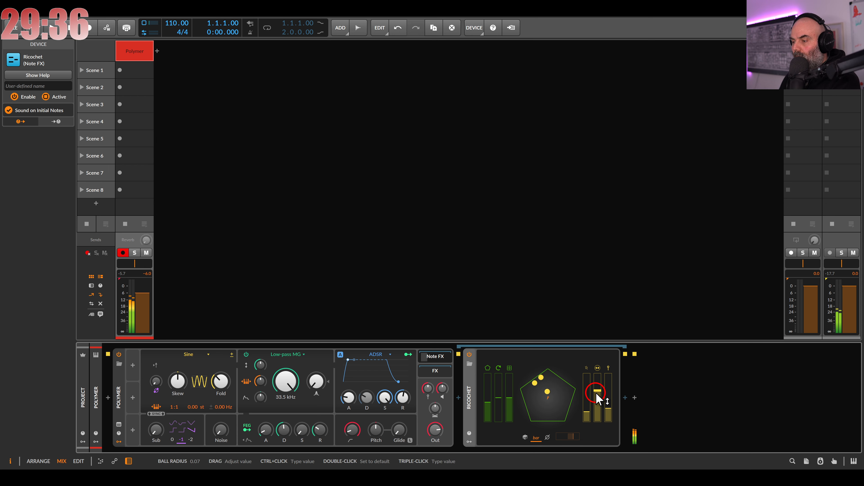
- Set Ricochet's Ball Damping to minimum, Ball Radius to 0.03, Room Spatialization to 100% and Room Sides to 3, and raise Ball Speed
mouse_move(587, 413)
left_mouse_down()
mouse_move(597, 392)
mouse_move(587, 422)
left_mouse_up()
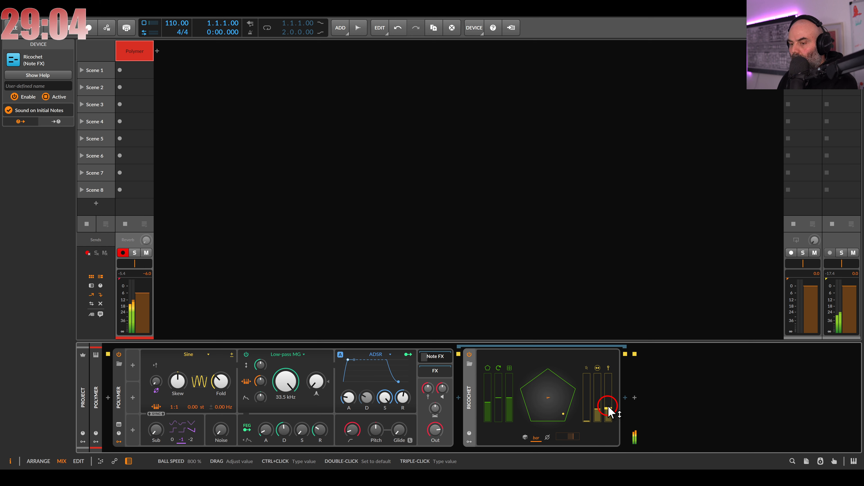
left_click_drag(608, 412, 609, 403)
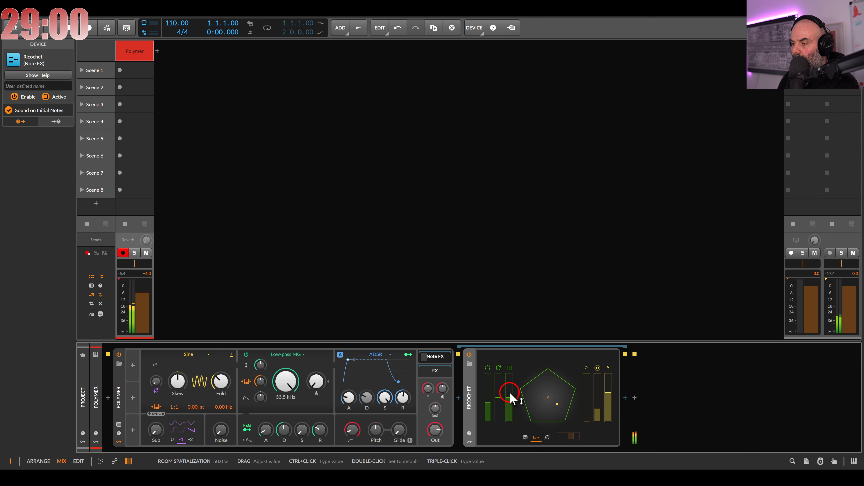
left_click_drag(510, 396, 509, 376)
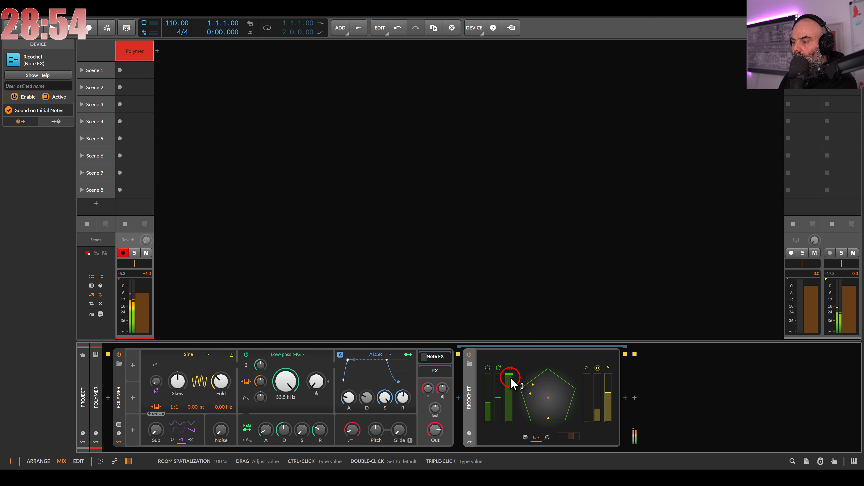
left_click_drag(488, 403, 490, 427)
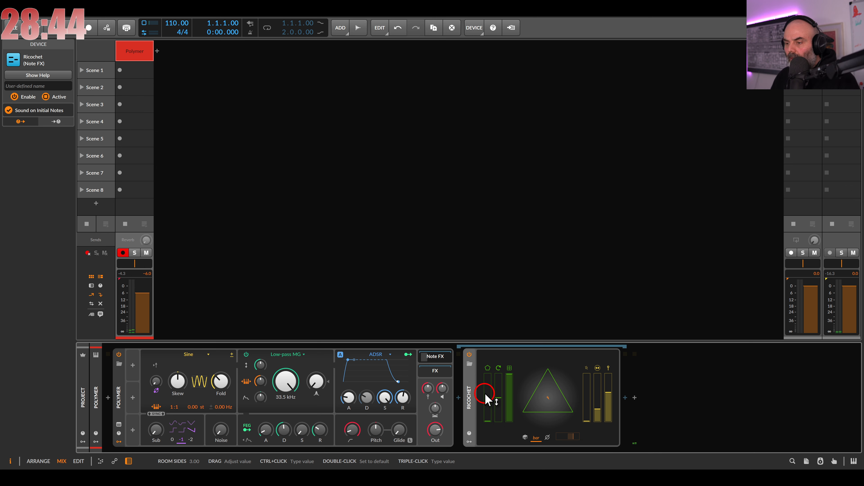
- Create a launcher clip in Scene 1 of the Polymer track and open it in an enlarged note editor
left_click(133, 70)
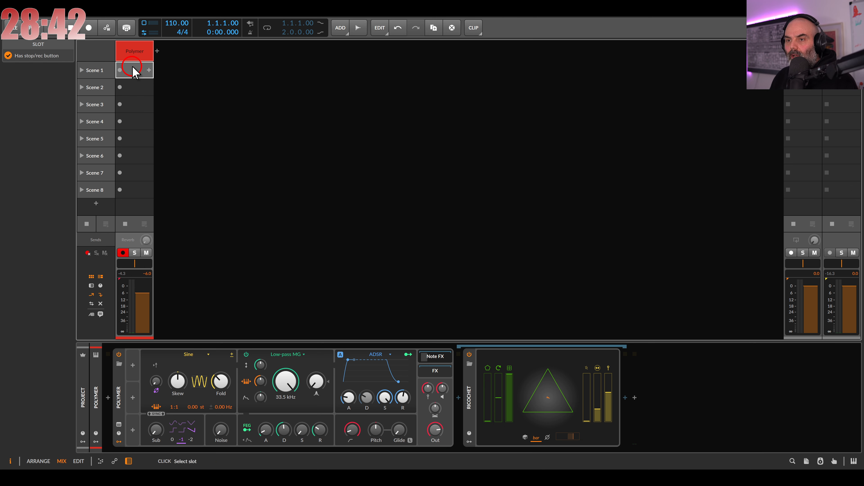
double_click(133, 70)
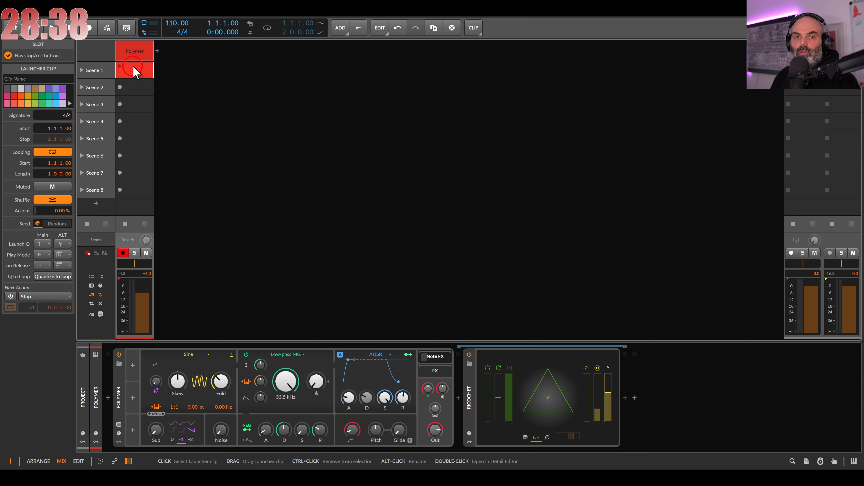
double_click(134, 71)
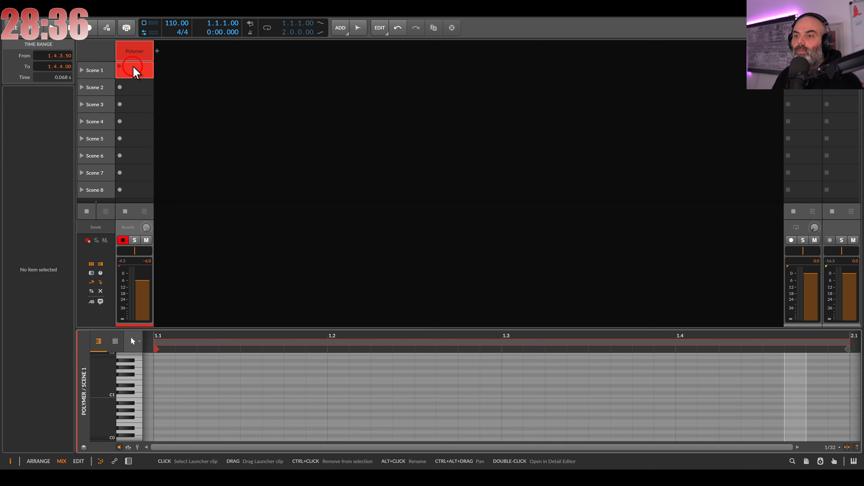
left_click_drag(378, 328, 401, 209)
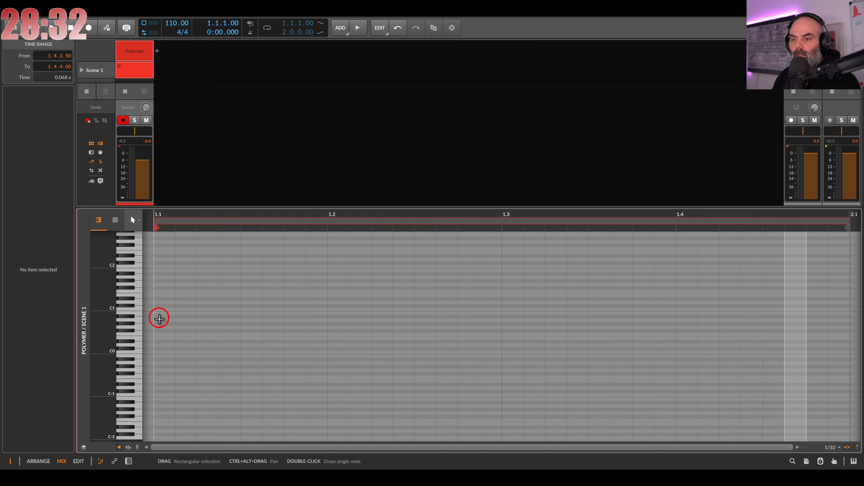
- Draw a C3 note spanning the full one-bar length of the clip, from 1.1 to 2.1
scroll(159, 320, "up", 3)
scroll(168, 313, "up", 3)
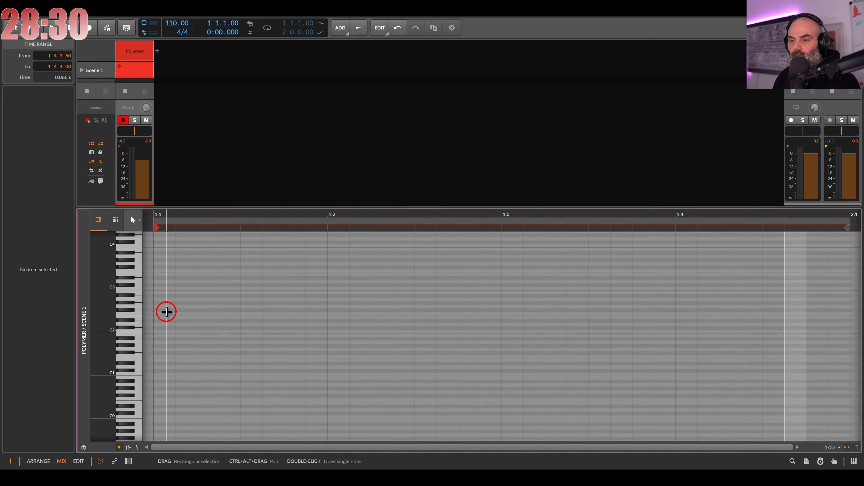
left_click(140, 292)
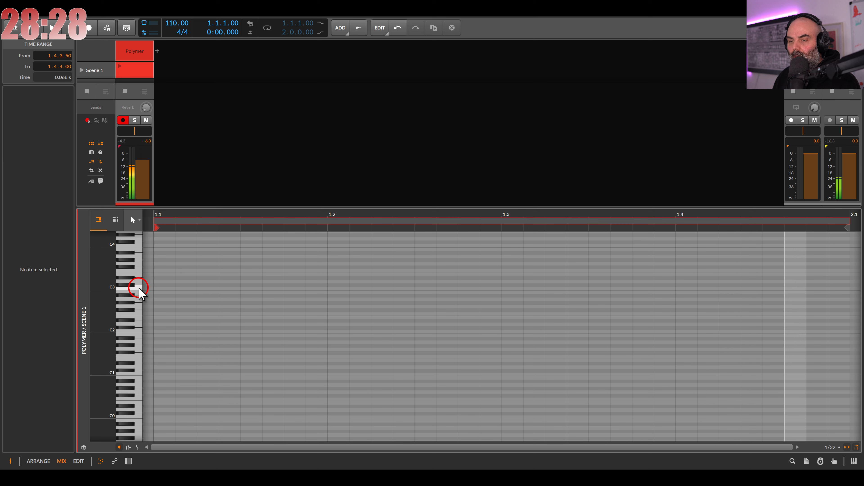
left_click(162, 288)
left_click_drag(162, 289, 850, 288)
- Audition keys and add one-bar notes at G3, D#4 and F4 above the C3 note
left_click(136, 289)
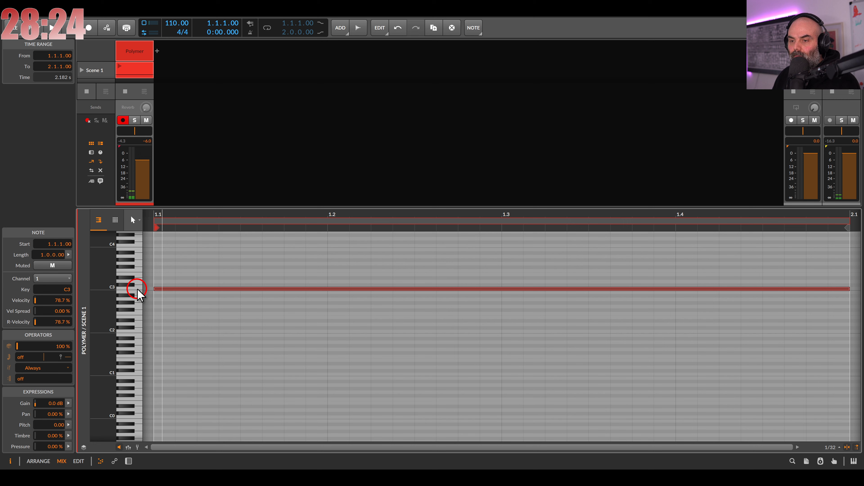
left_click(136, 289)
left_click(131, 277)
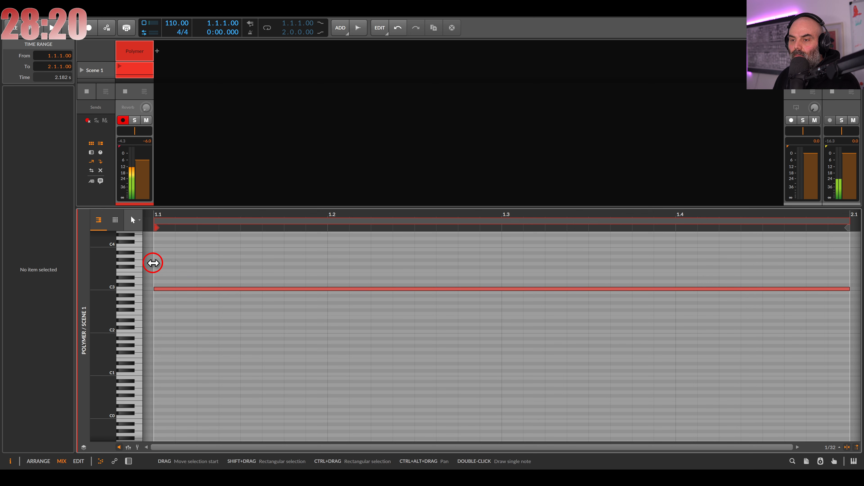
double_click(156, 263)
scroll(164, 306, "up", 3)
scroll(162, 289, "up", 3)
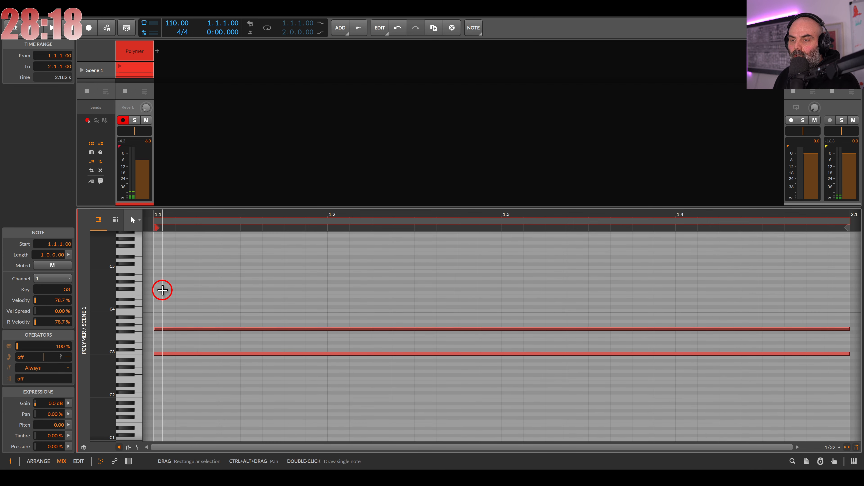
left_click(131, 300)
double_click(156, 300)
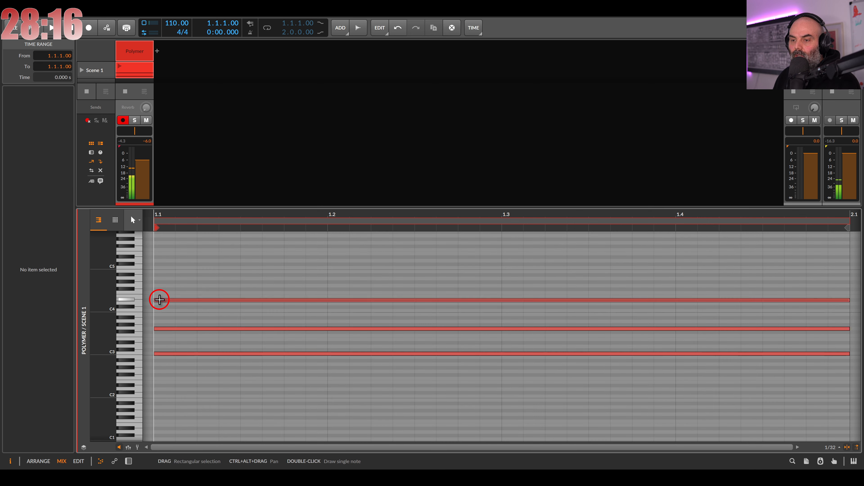
left_click(139, 293)
double_click(156, 293)
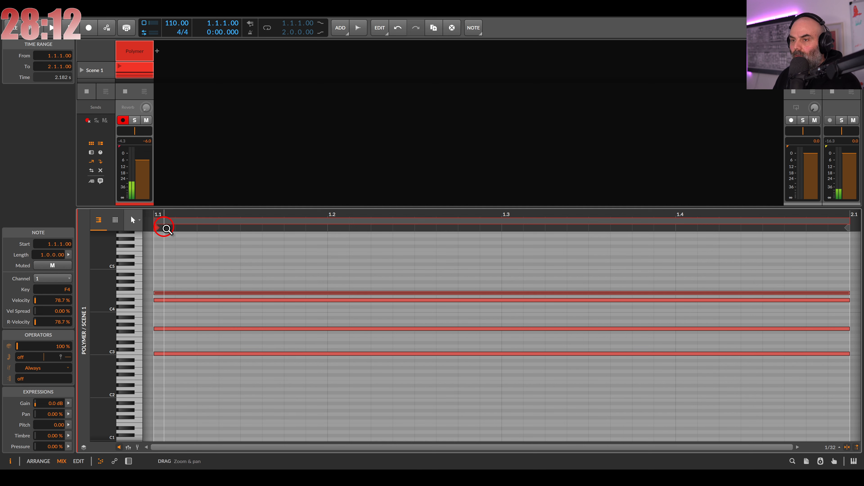
- Launch the Scene 1 clip and lower the Polymer track's volume to -20 dB
left_click(119, 67)
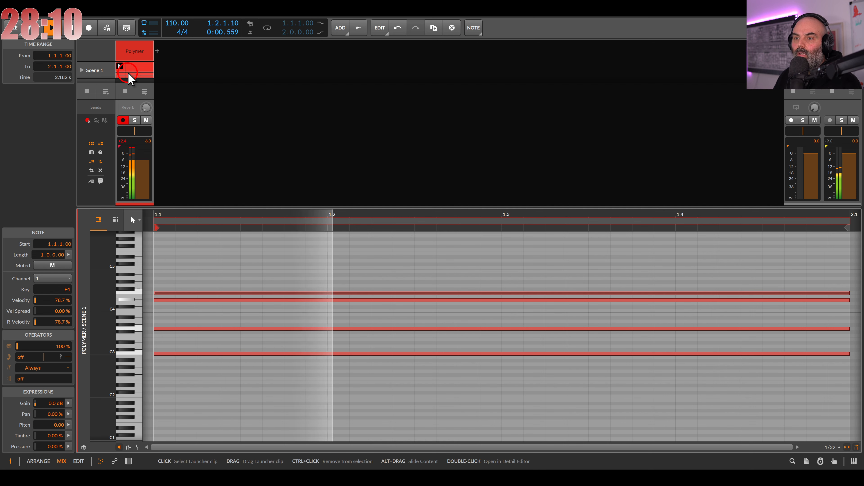
double_click(133, 55)
left_click_drag(139, 294, 138, 307)
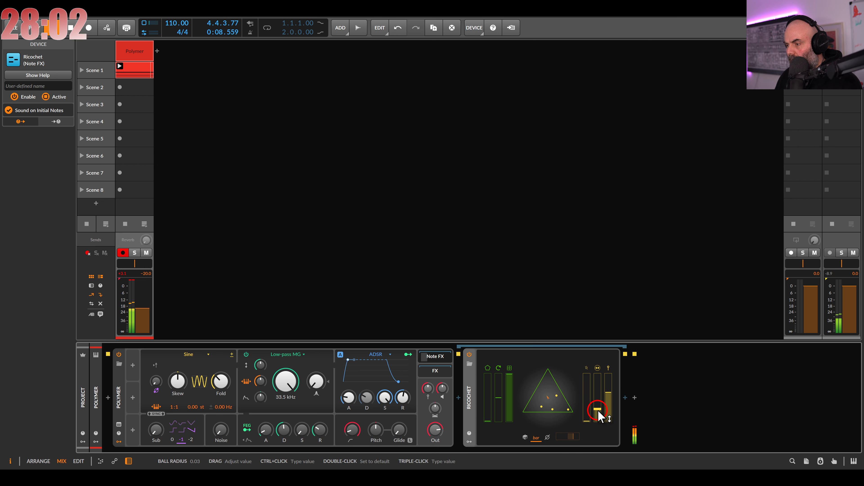
- Raise Ricochet's Ball Damping, and shape Polymer into a pluck with minimum envelope sustain and Fold at about +18.6 st
left_click_drag(587, 420, 589, 414)
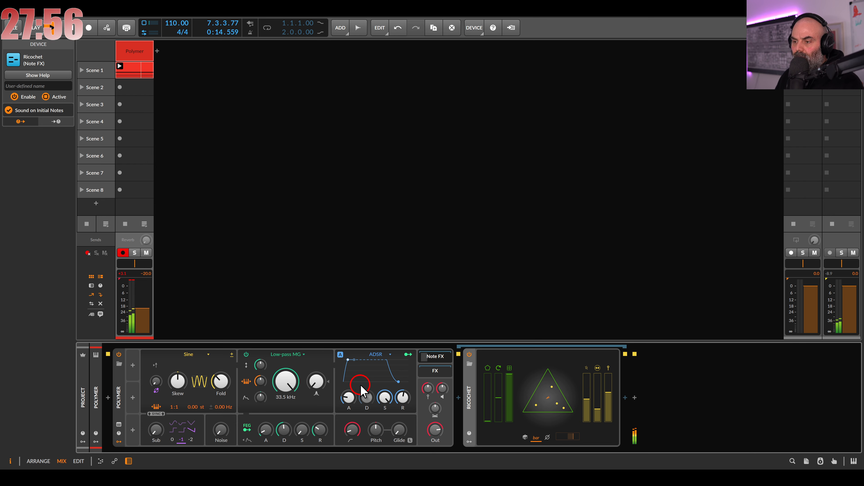
left_click_drag(384, 397, 346, 397)
left_click_drag(219, 382, 219, 380)
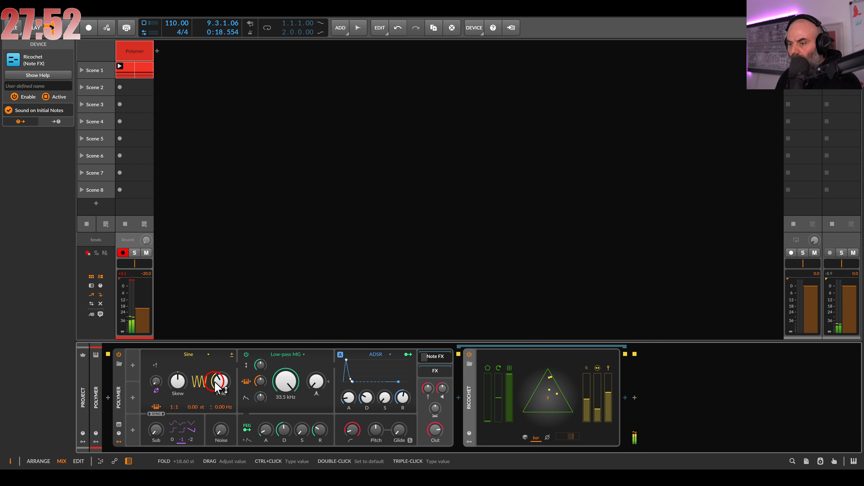
- Set the Polymer track's volume to -6.0 dB
left_click(127, 277)
left_click_drag(141, 303, 141, 304)
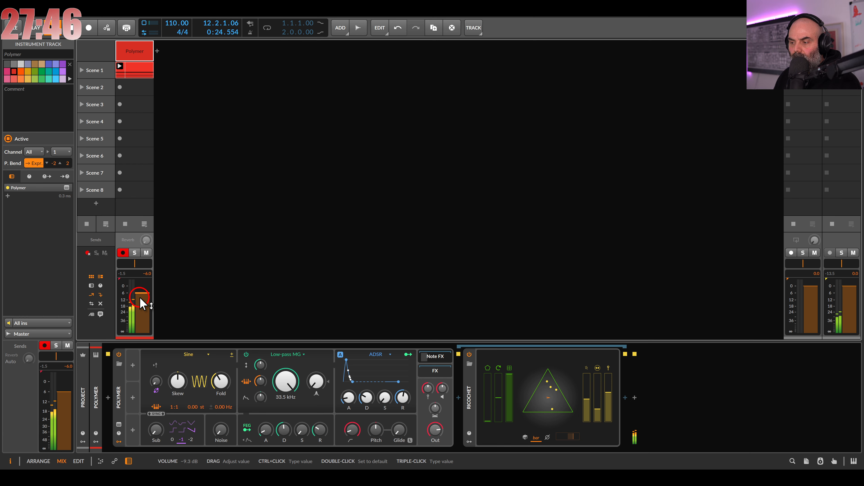
left_click(144, 142)
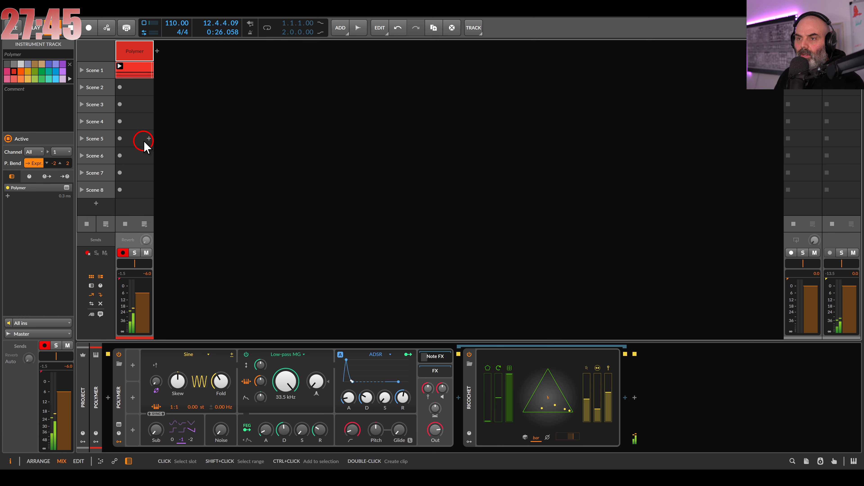
- Extend the four notes of the Scene 1 clip and the clip's loop to two bars
double_click(134, 67)
scroll(517, 317, "down", 5)
scroll(575, 298, "up", 2)
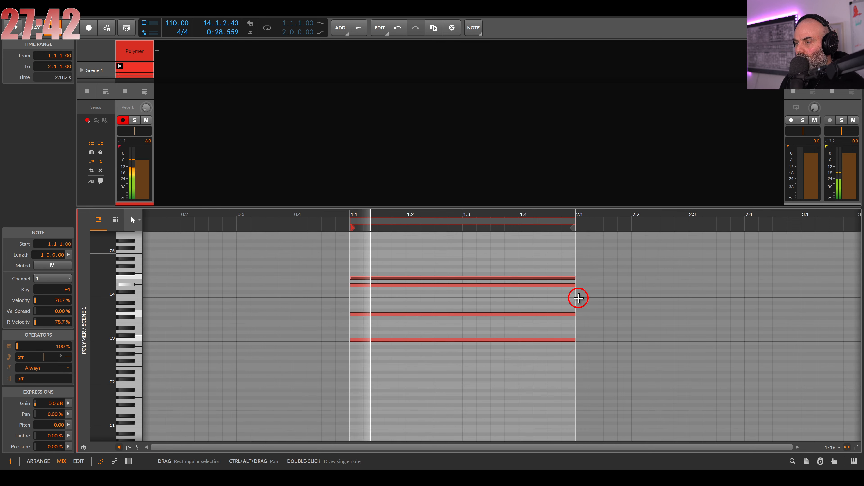
left_click_drag(602, 267, 801, 346)
left_click_drag(573, 222, 798, 233)
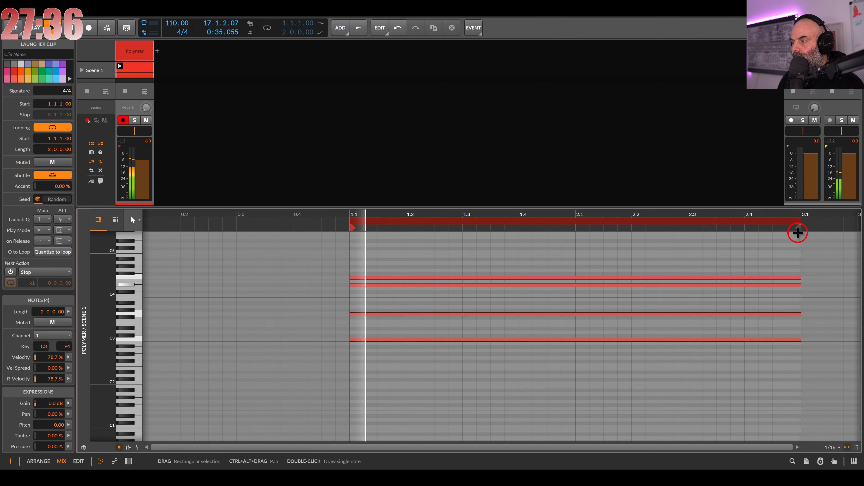
- Return to the Polymer track's devices and set Ricochet's Ball Damping to 0%
double_click(142, 55)
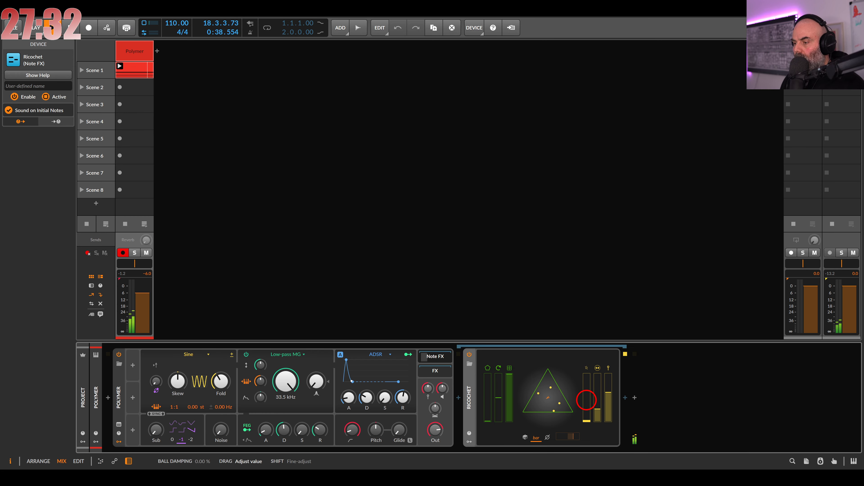
- Select all four notes in the Scene 1 clip and set their velocity to 21.5%
double_click(150, 66)
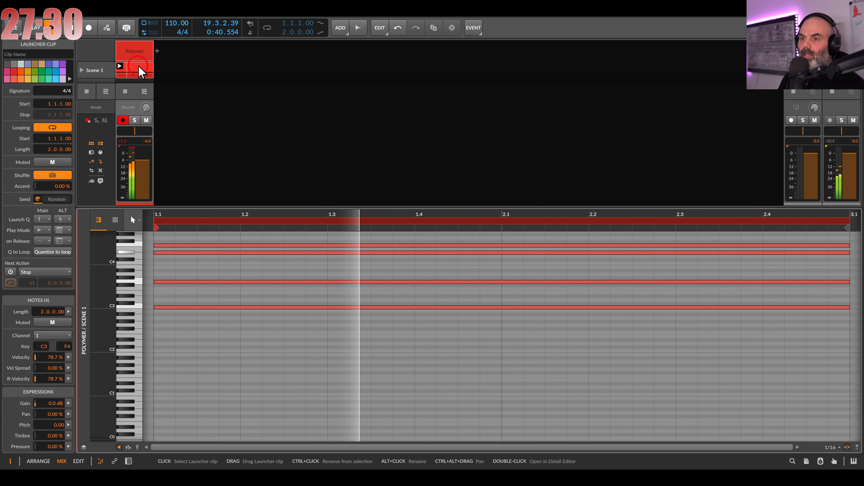
left_click(249, 228)
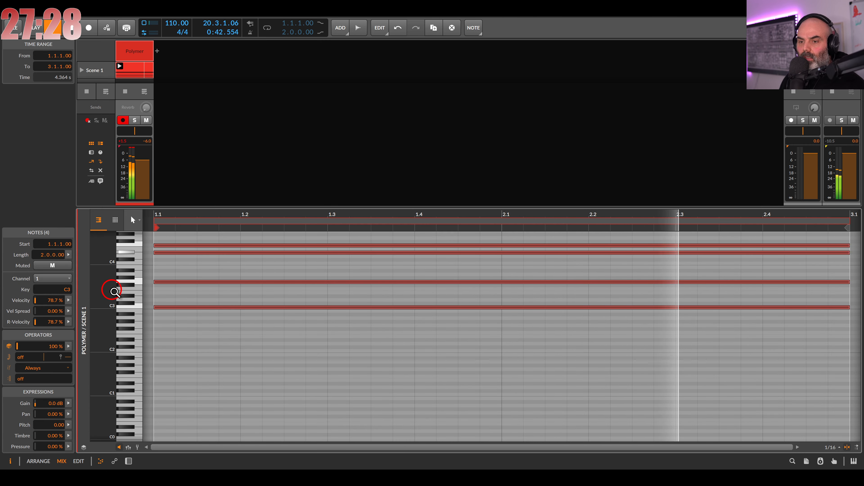
left_click_drag(51, 301, 54, 307)
- Return to the Polymer track's devices and lower Ricochet's Ball Speed
double_click(136, 54)
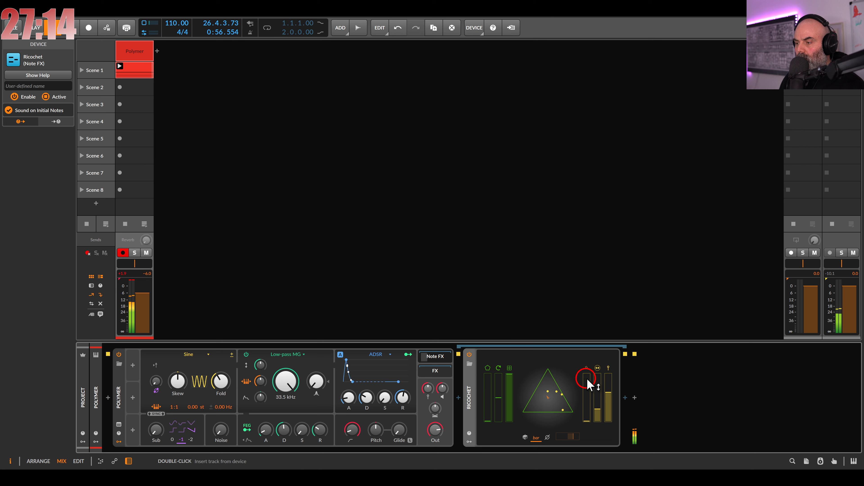
left_click_drag(609, 397, 611, 412)
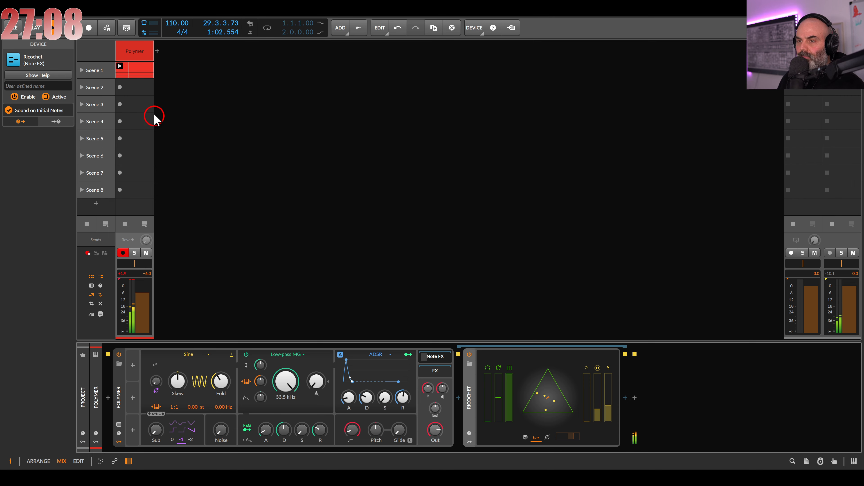
- Reopen the Scene 1 clip's notes and set the velocity spread of all four to 21.5%
double_click(141, 67)
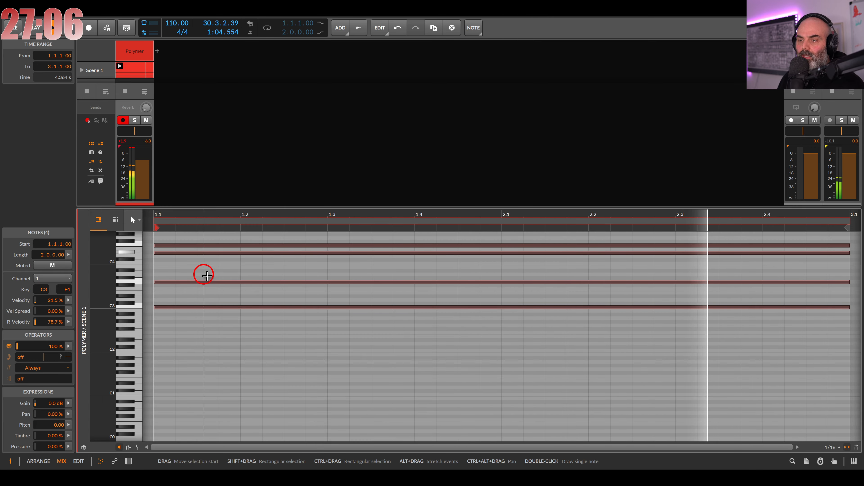
scroll(247, 372, "up", 3)
left_click_drag(242, 394, 264, 275)
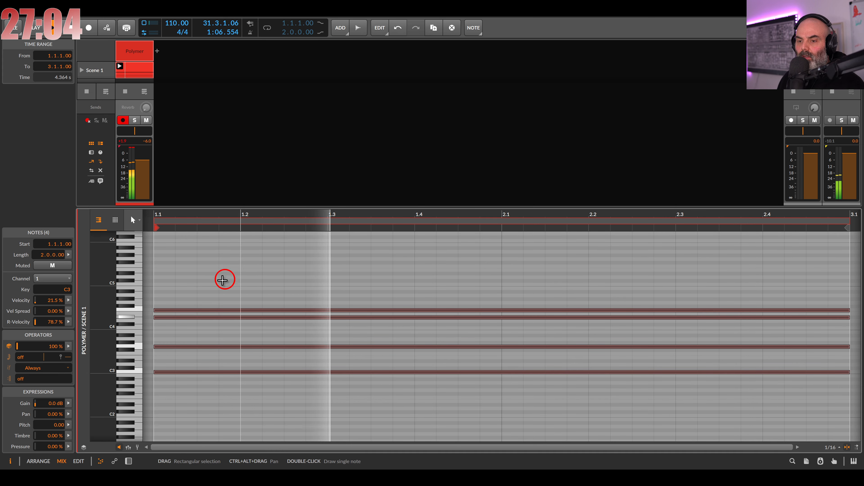
left_click_drag(57, 309, 54, 308)
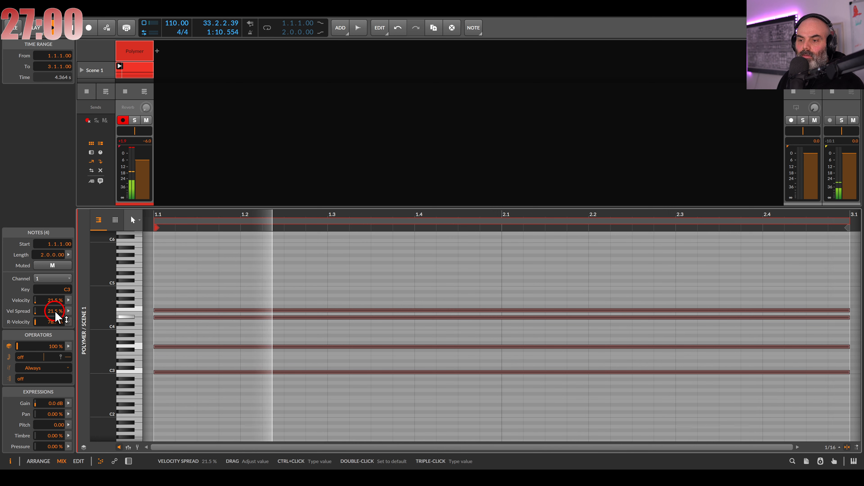
- Lengthen the decay and release of Polymer's amplitude envelope and select the Scene 1 clip
left_click(143, 50)
double_click(143, 50)
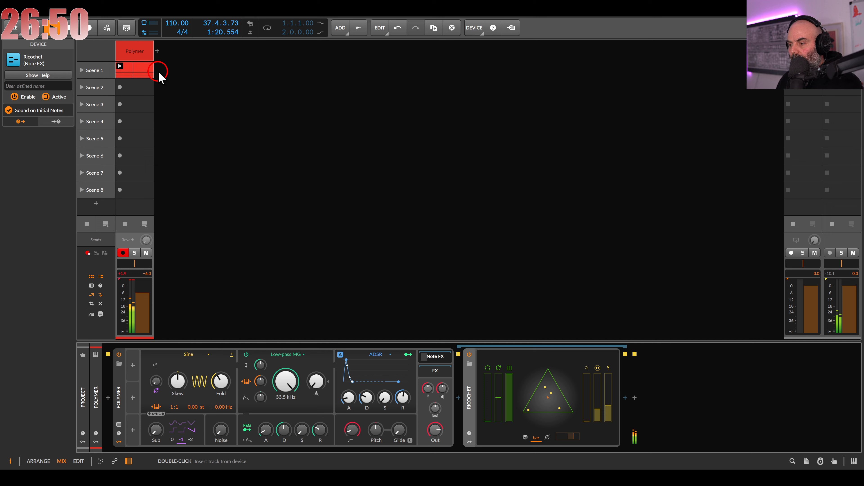
left_click_drag(403, 397, 368, 399)
left_click(141, 67)
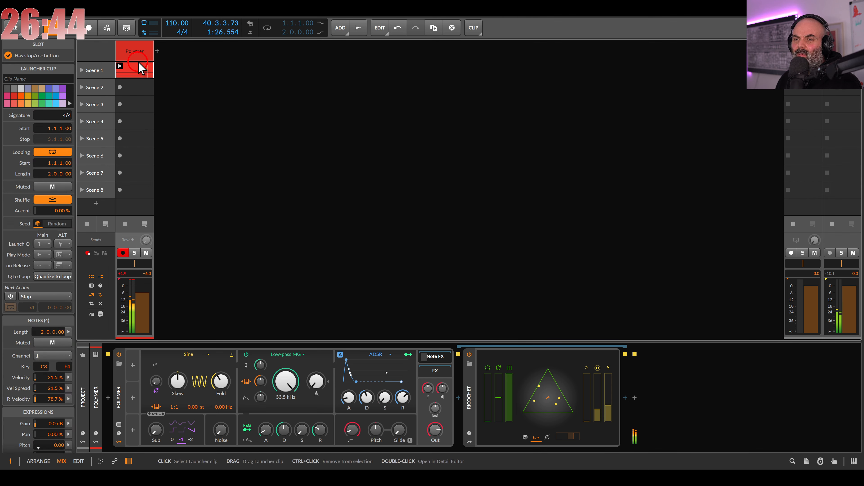
- Return to the Polymer track's devices and switch Polymer's oscillator to Wavetable
double_click(138, 53)
left_click_drag(178, 406, 180, 408)
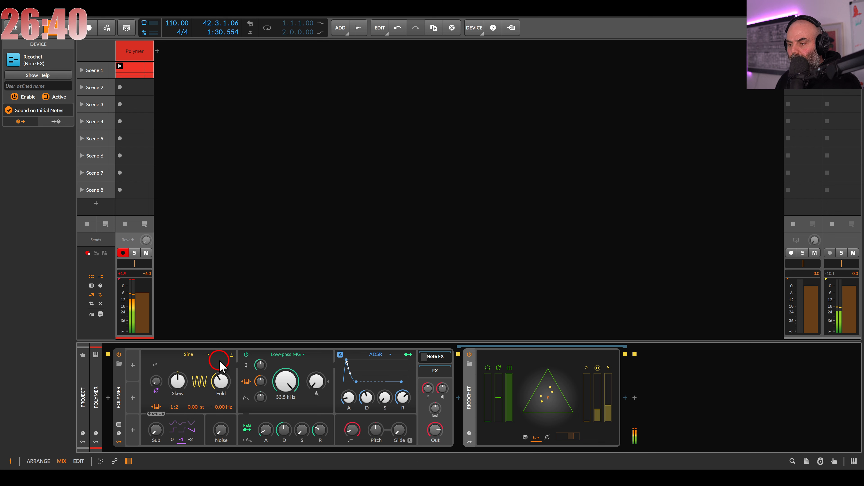
left_click(187, 356)
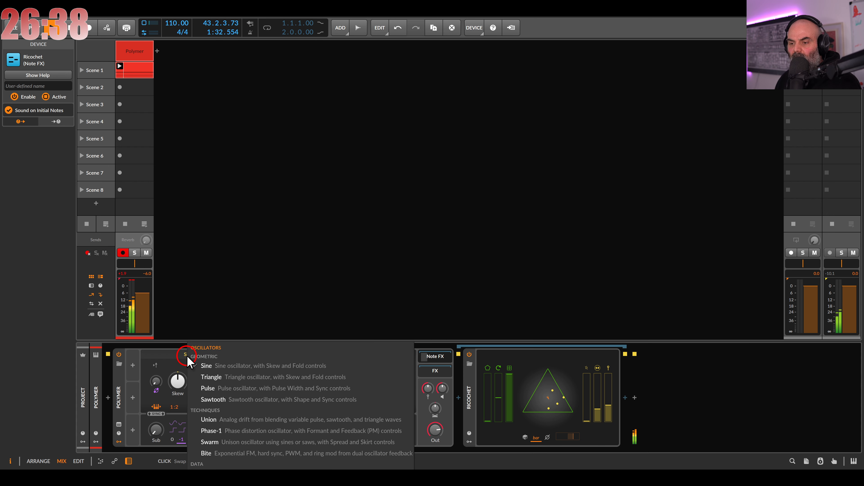
left_click(226, 460)
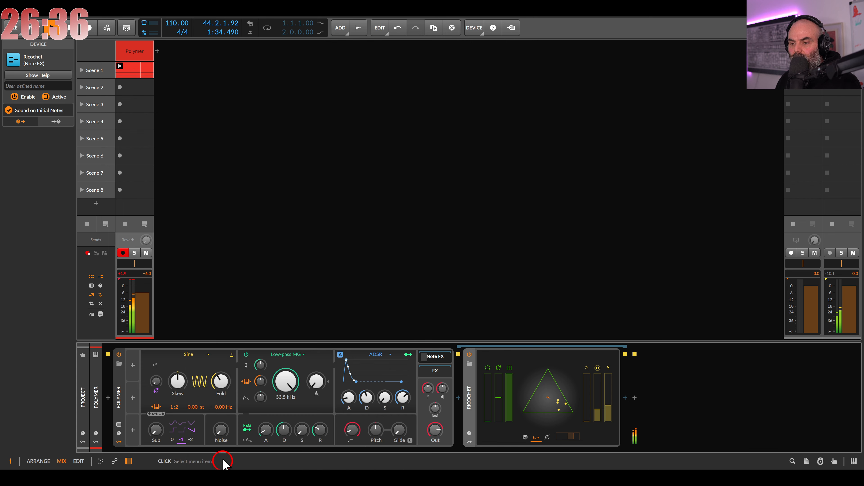
left_click(231, 355)
left_click(203, 363)
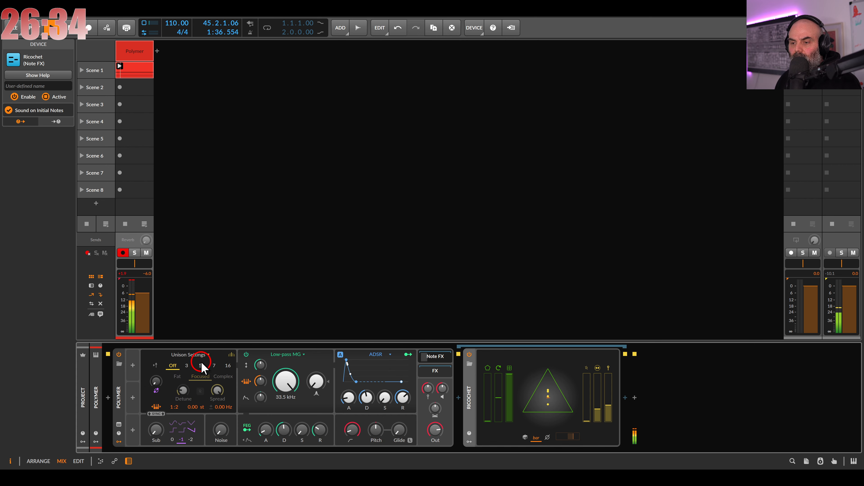
left_click(232, 356)
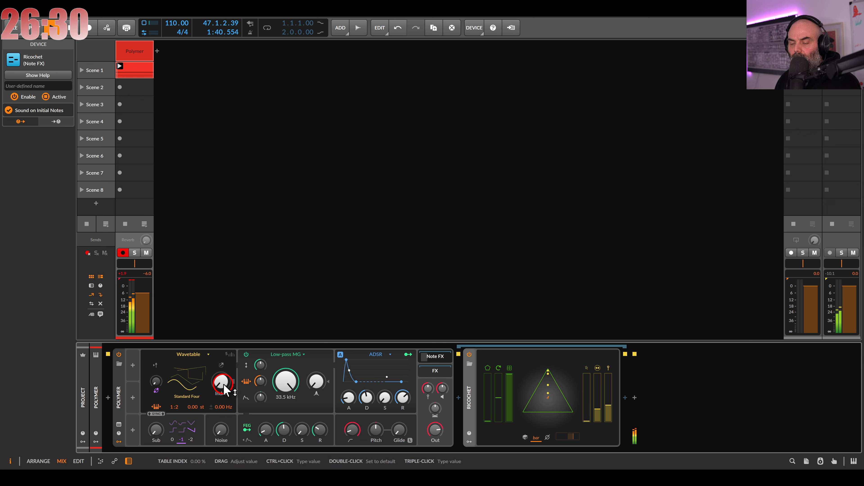
- Adjust the wavetable's Index to a low setting with the low-pass filter switched off, and slightly lower Ricochet's Ball Speed
left_click_drag(221, 381, 223, 379)
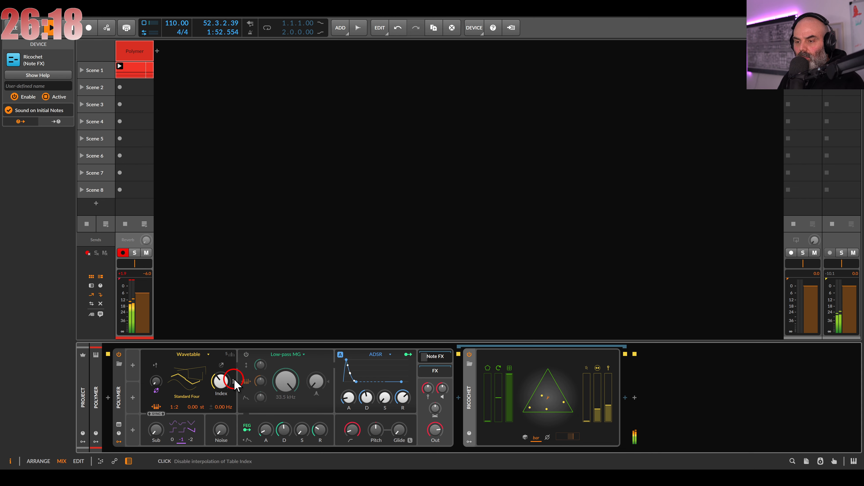
mouse_move(221, 382)
left_mouse_down()
mouse_move(222, 369)
mouse_move(223, 392)
left_mouse_up()
left_click(223, 384)
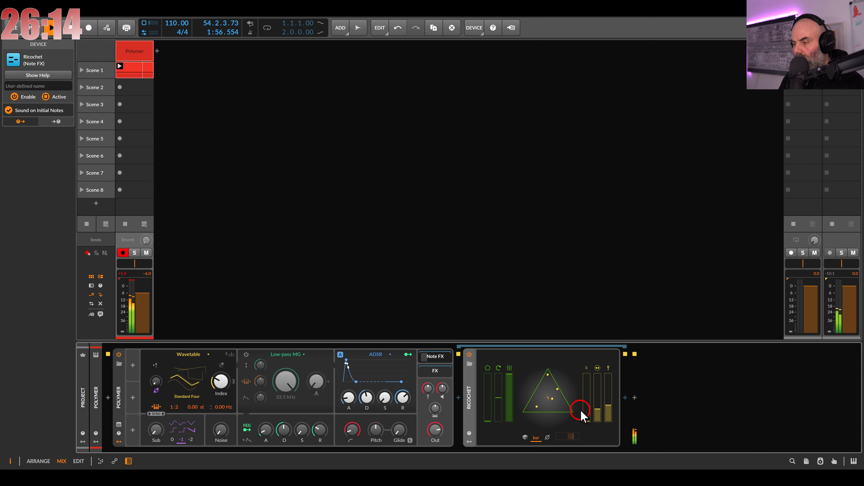
left_click_drag(610, 406, 610, 409)
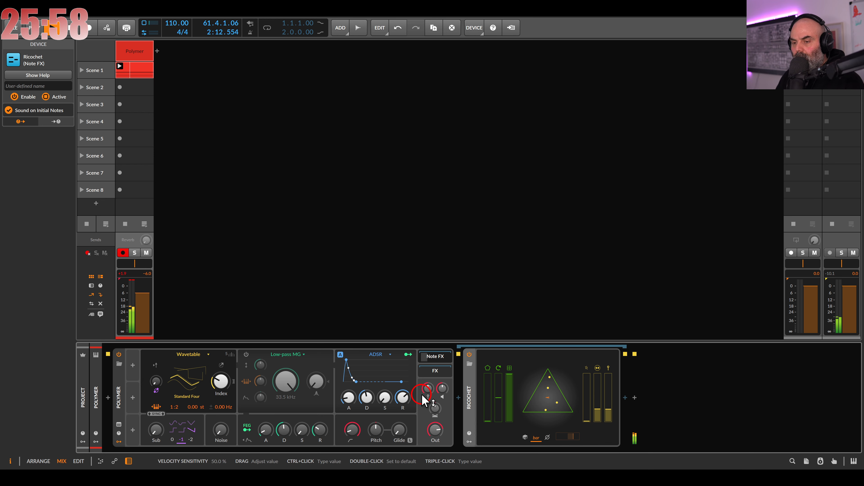
- Add an LFO modulator to Polymer and keep its trigger mode on Free
left_click(133, 365)
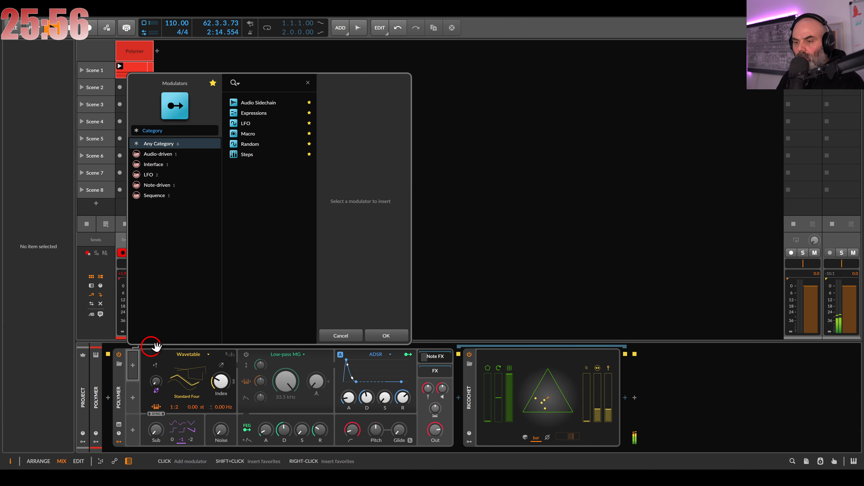
double_click(250, 123)
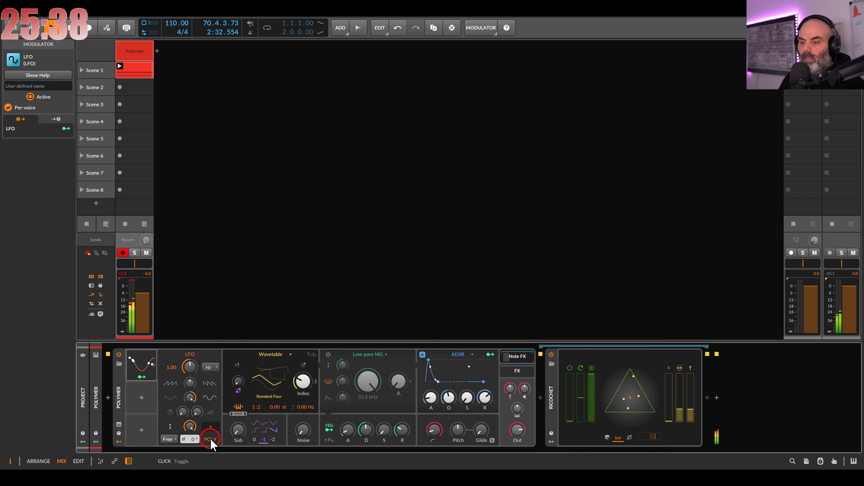
left_click(169, 440)
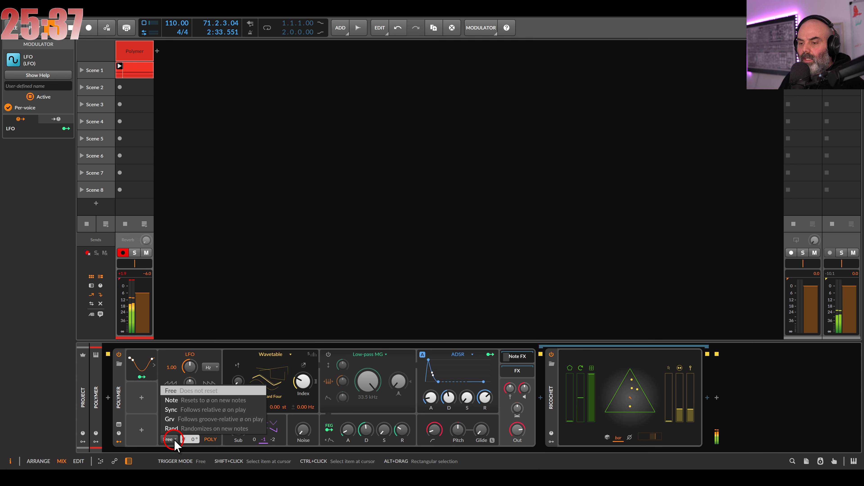
left_click(207, 392)
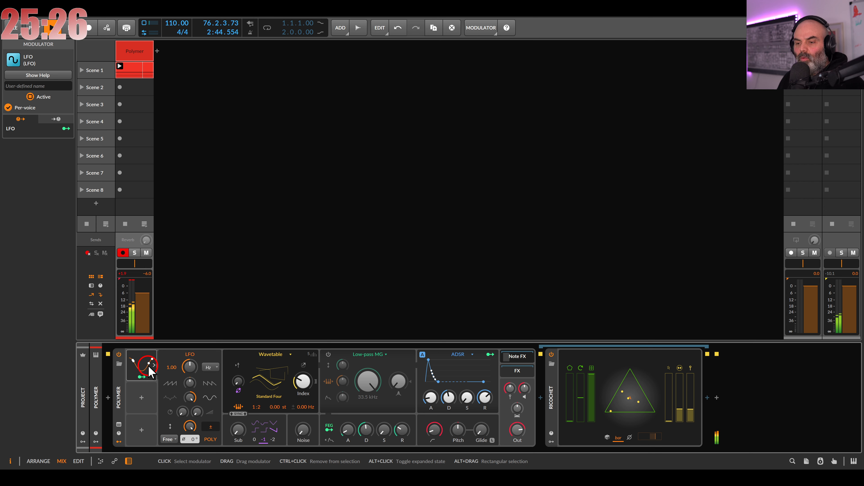
- Slow the LFO's rate to 0.28 Hz and compare its per-voice mode off and on, leaving it on
left_click(209, 440)
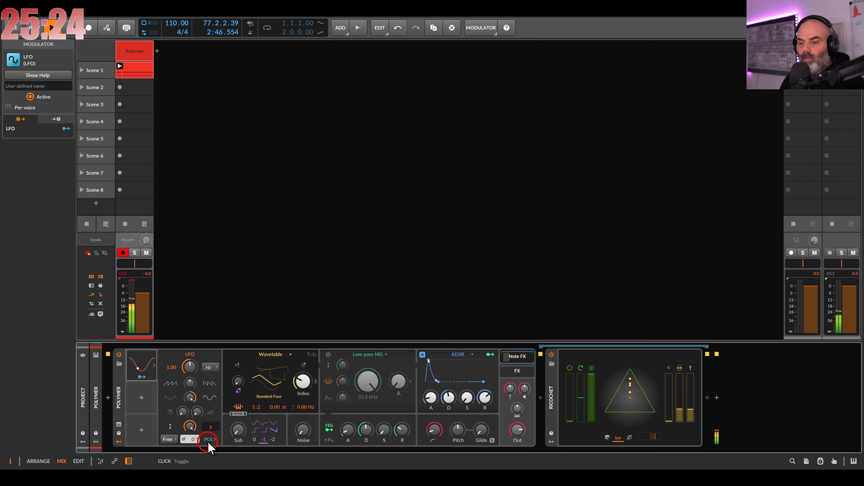
left_click(145, 365)
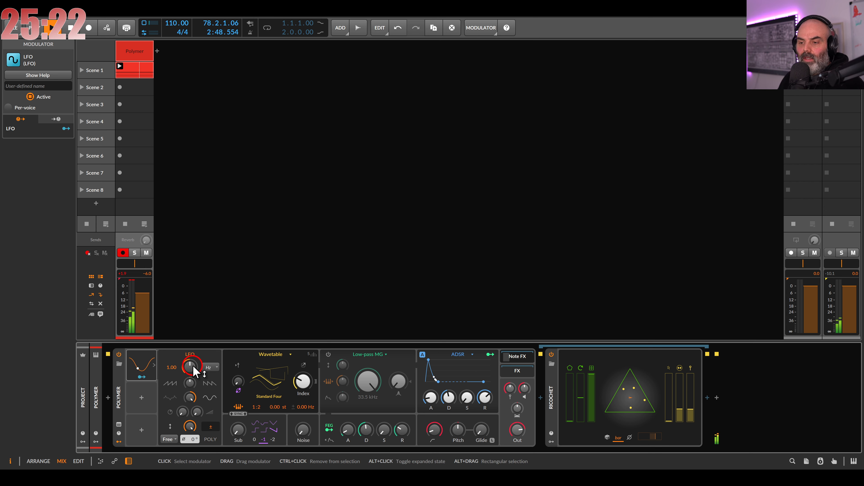
left_click_drag(192, 366, 192, 379)
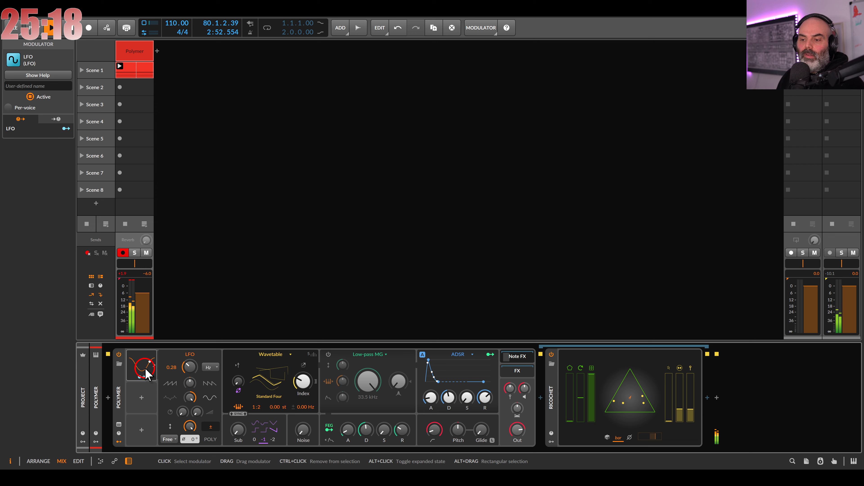
left_click(208, 439)
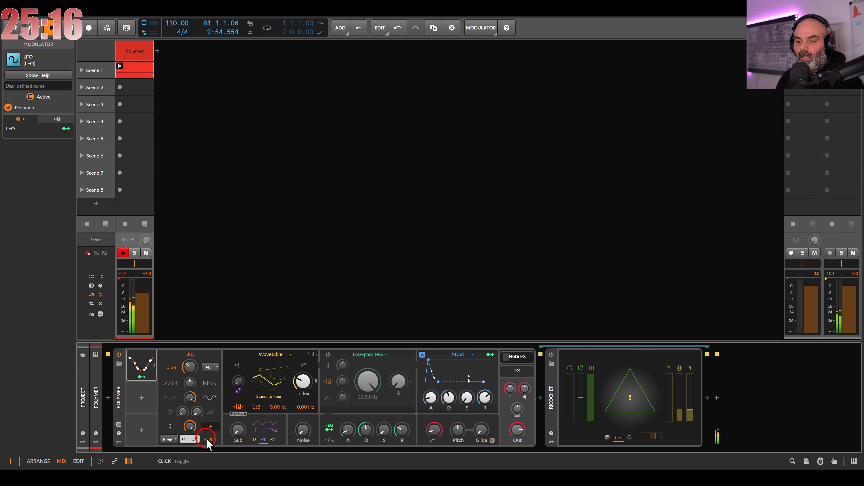
left_click(169, 402)
left_click(151, 397)
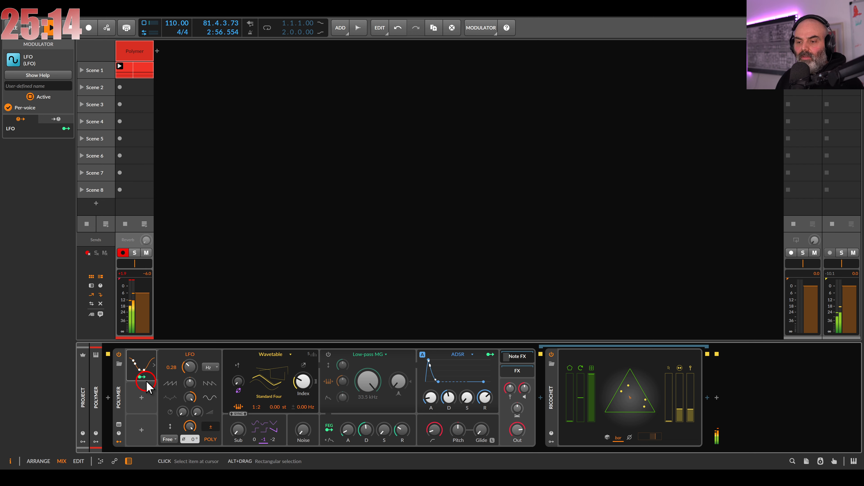
- Map the LFO to the wavetable's Index with an amount of 0.223 and lower the Index's base position
left_click(141, 377)
left_click_drag(303, 384, 302, 385)
left_click(151, 376)
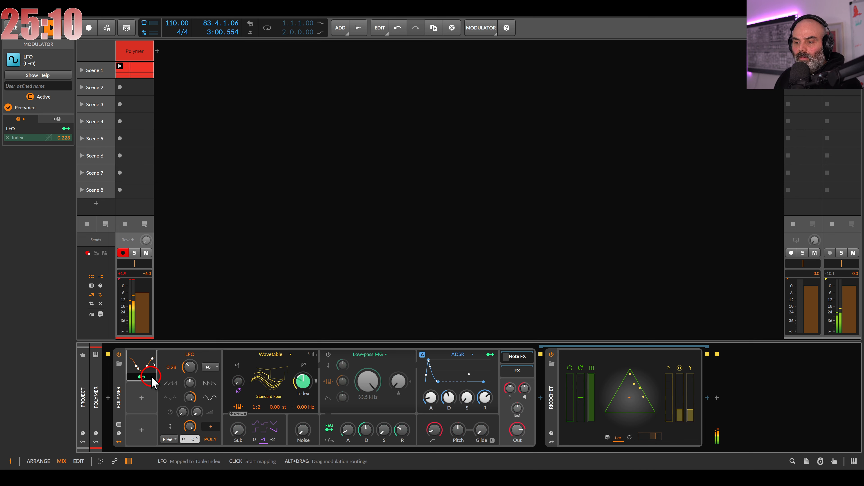
left_click_drag(303, 383, 305, 390)
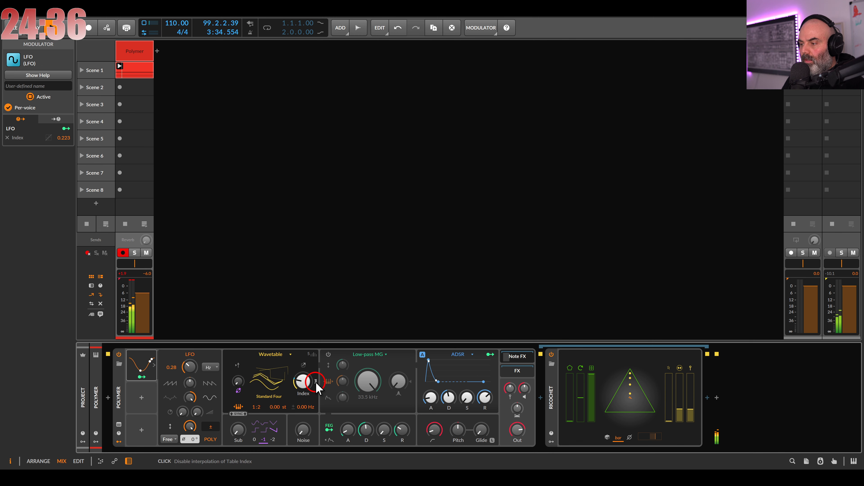
- Open the Scene 1 clip and stagger the note starts: G3 at 1.2.1, the second-highest note at 1.3.1 and F4 at 1.4.2
double_click(136, 65)
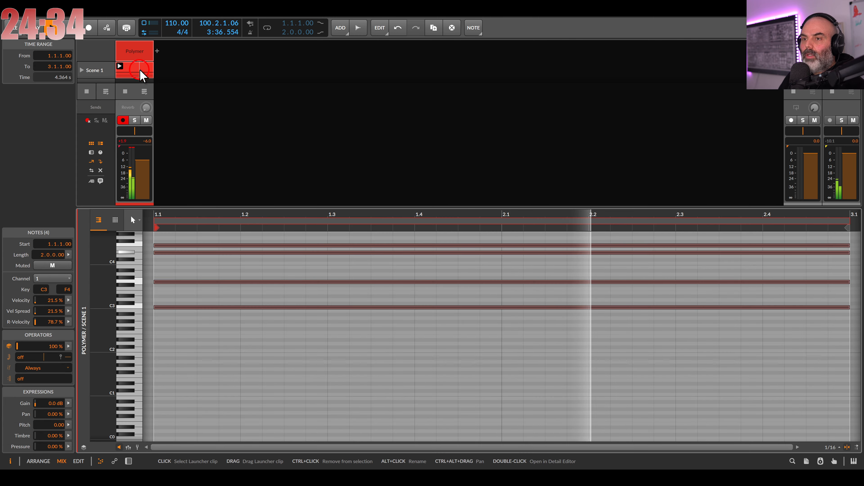
scroll(409, 290, "up", 2)
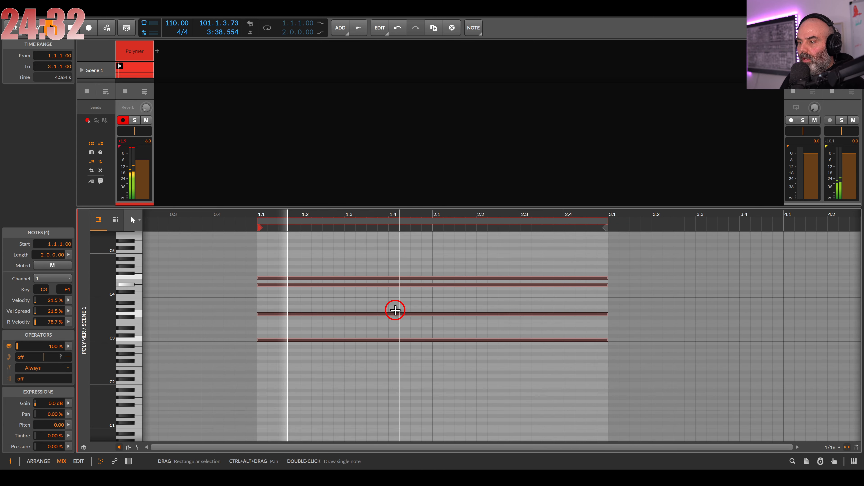
left_click_drag(259, 313, 301, 315)
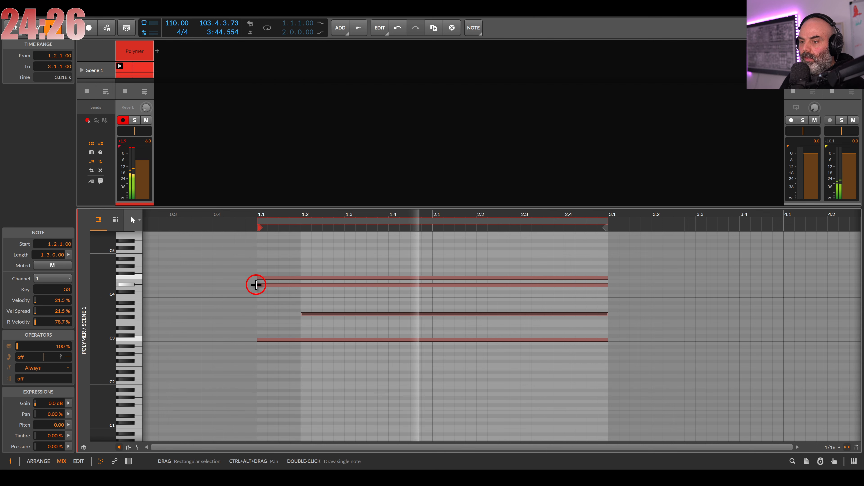
left_click_drag(255, 284, 400, 281)
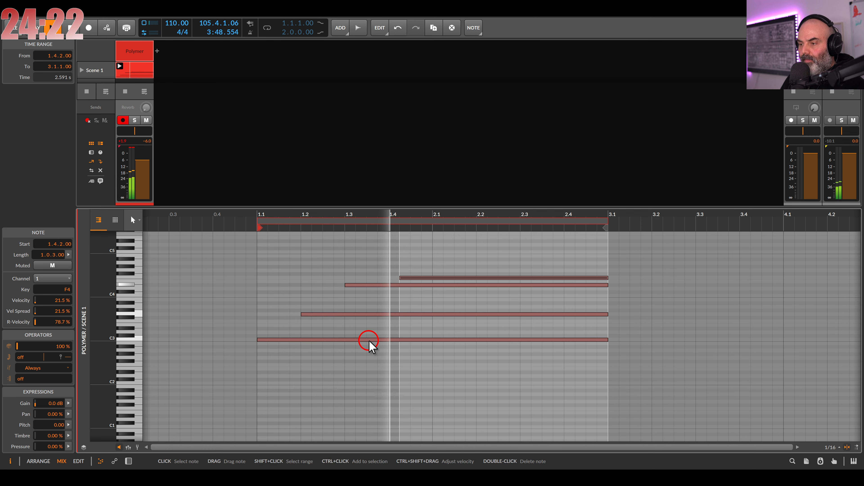
- Reopen the Scene 1 clip's notes and shorten C3 to end at 2.3.1, G3 at 2.4.2 and F4 at 2.3.3
double_click(138, 55)
left_click(416, 299)
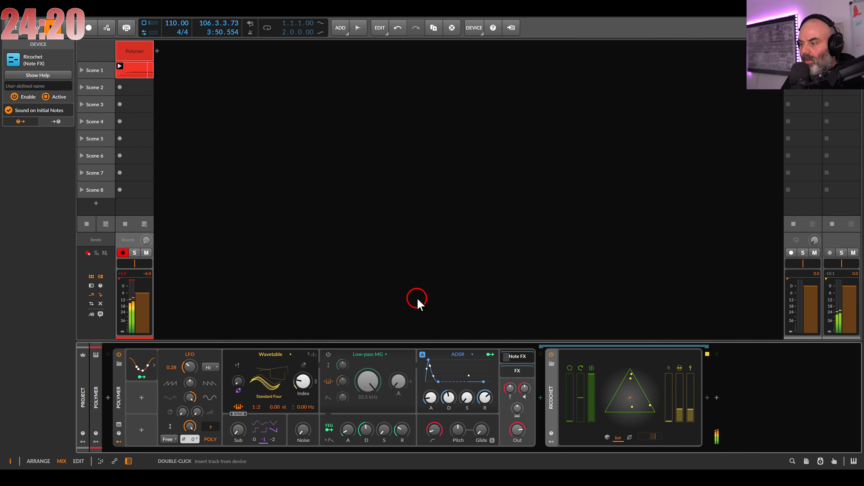
left_click(134, 68)
double_click(133, 69)
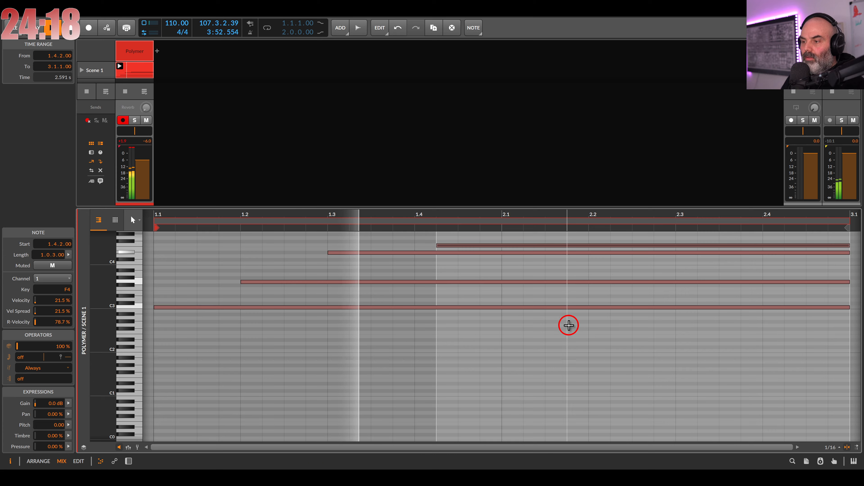
scroll(584, 339, "down", 3)
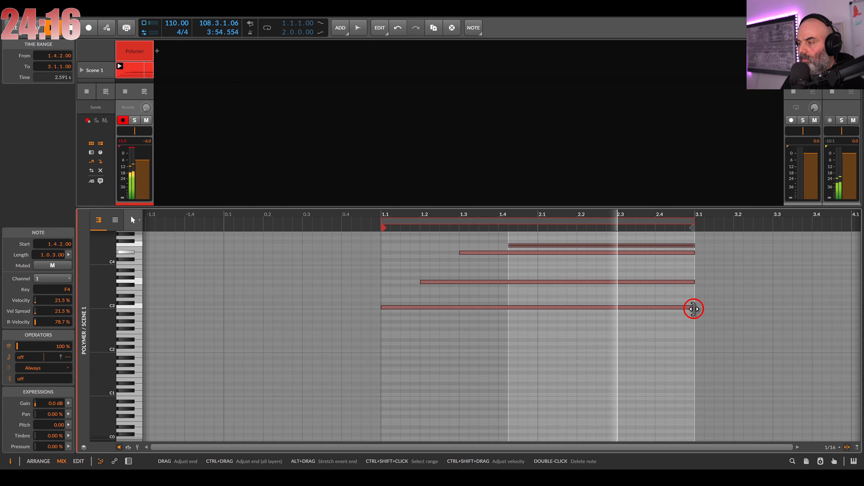
left_click_drag(692, 310, 615, 320)
left_click_drag(692, 283, 661, 286)
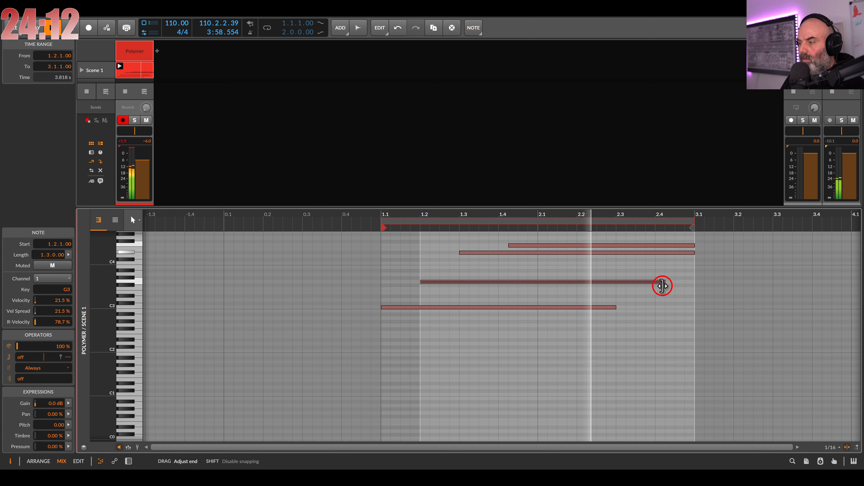
left_click_drag(695, 245, 636, 248)
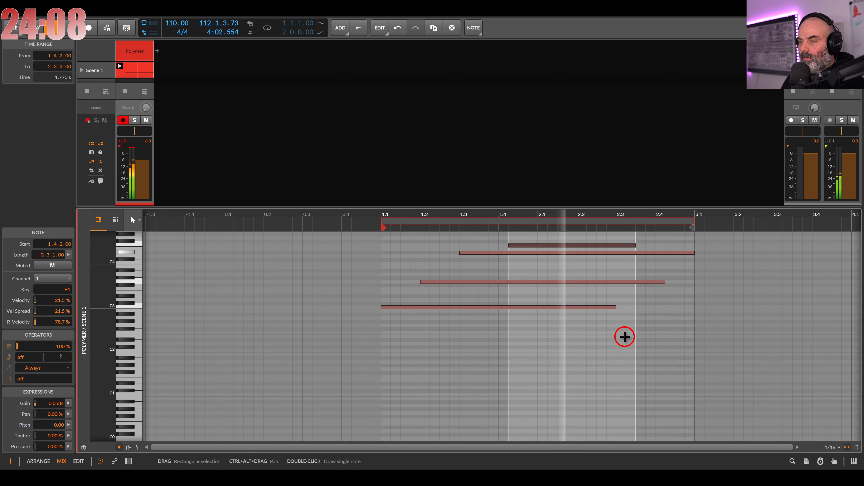
- Return to the Polymer track's devices and raise Ricochet's Ball Radius to 0.06
double_click(132, 51)
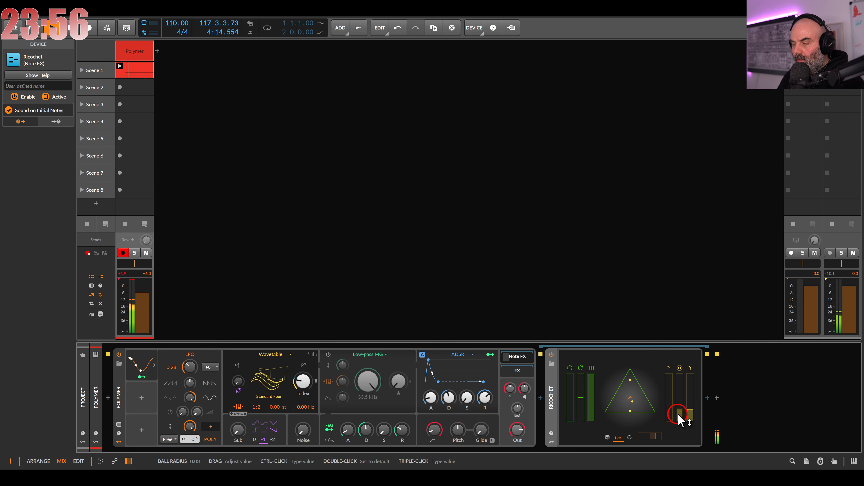
left_click_drag(678, 411, 678, 402)
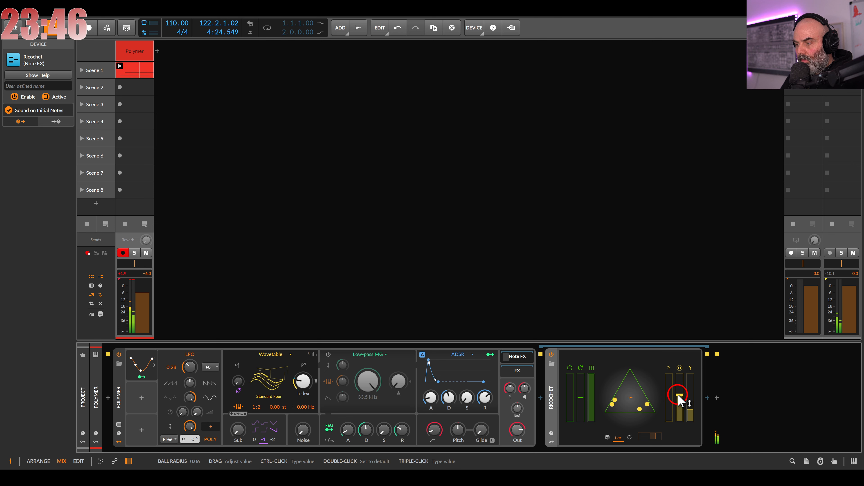
- Insert a Delay-2 in Polymer's FX chain, then adjust the delay's Mix and Polymer's output level
left_click(525, 372)
left_click(541, 397)
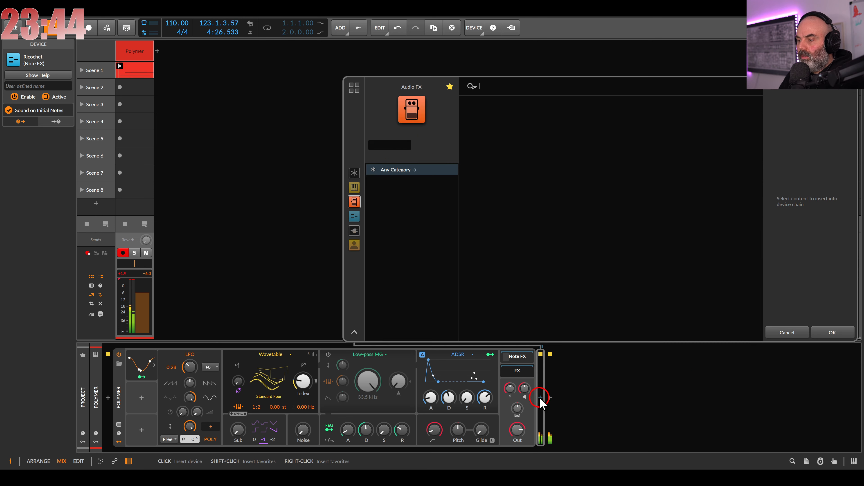
left_click(493, 133)
double_click(492, 131)
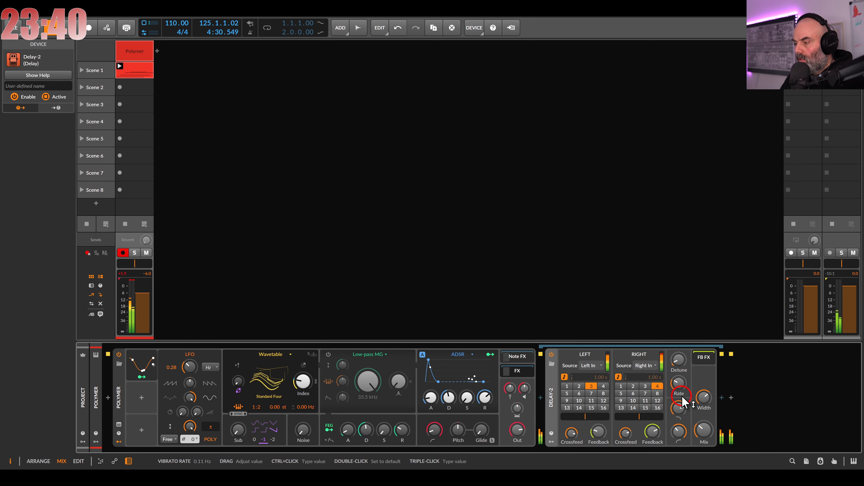
left_click_drag(704, 431, 704, 422)
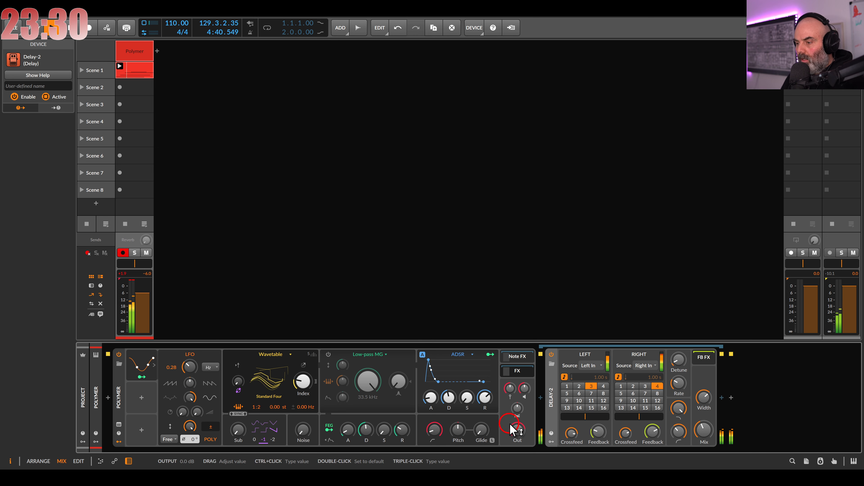
left_click_drag(512, 428, 517, 429)
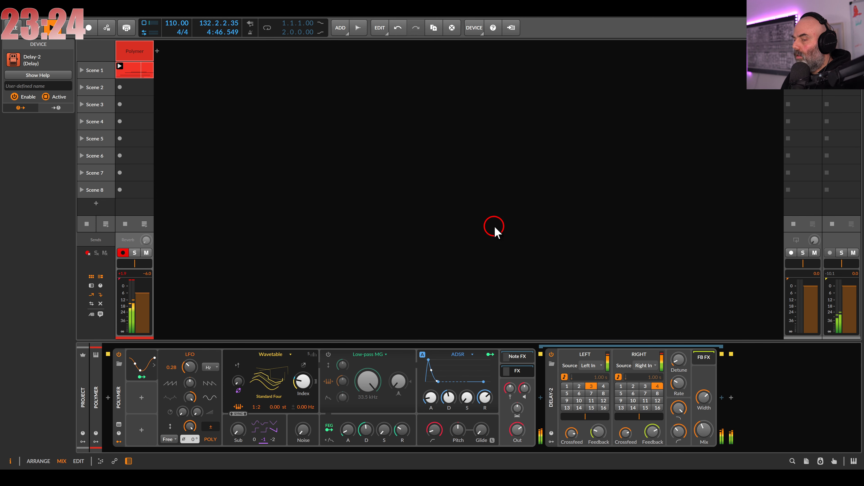
- Raise the Polymer track's Reverb send and turn off its record arm
left_click(149, 223)
left_click_drag(146, 242, 146, 240)
left_click(123, 253)
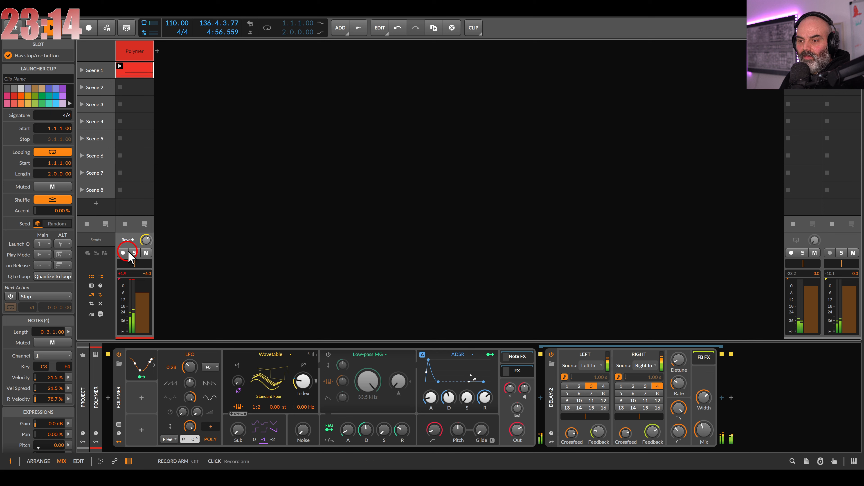
- Reset the Polymer track's peak level, add a Steps modulator to Polymer and set its timebase to 16th note
left_click(125, 274)
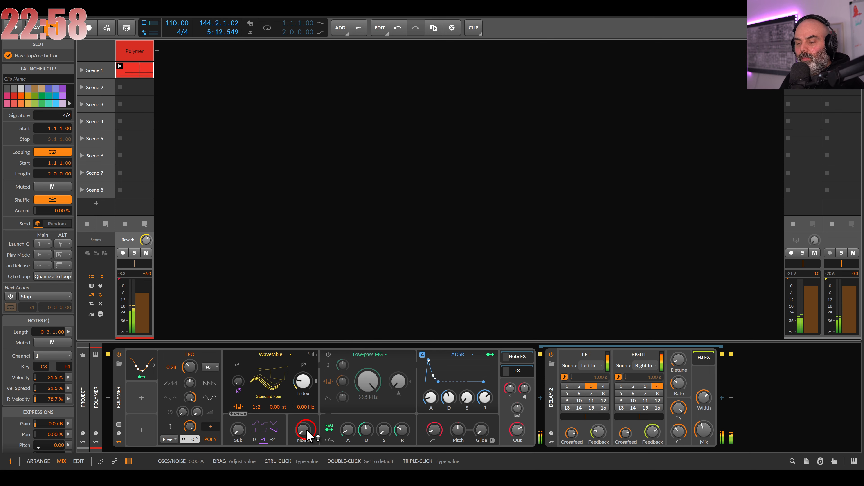
mouse_move(307, 434)
left_mouse_down()
mouse_move(307, 422)
mouse_move(306, 430)
left_mouse_up()
left_click(142, 397)
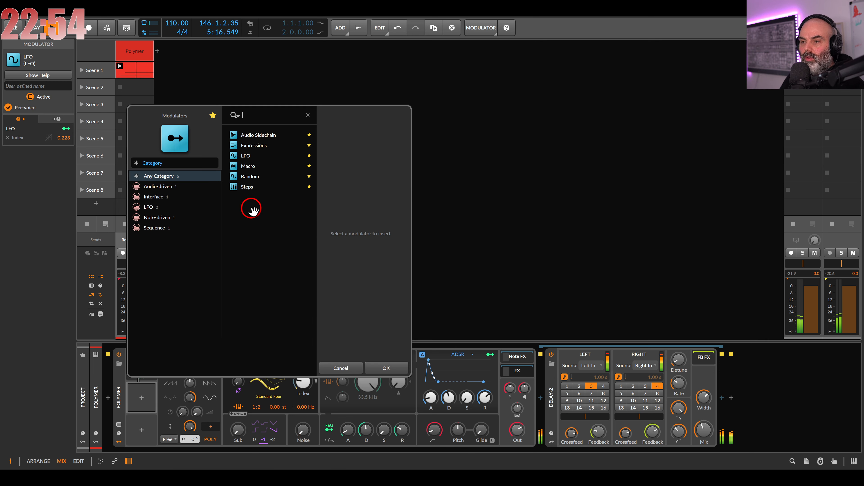
left_click(247, 190)
double_click(247, 190)
left_click(140, 397)
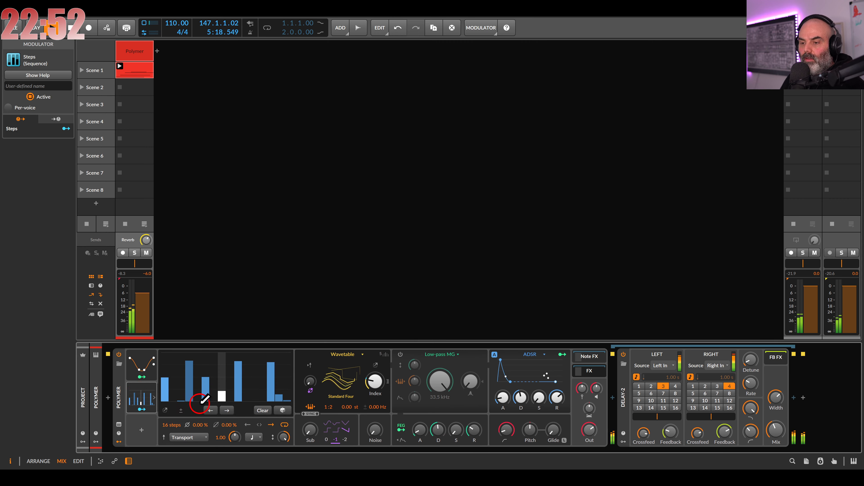
left_click(253, 437)
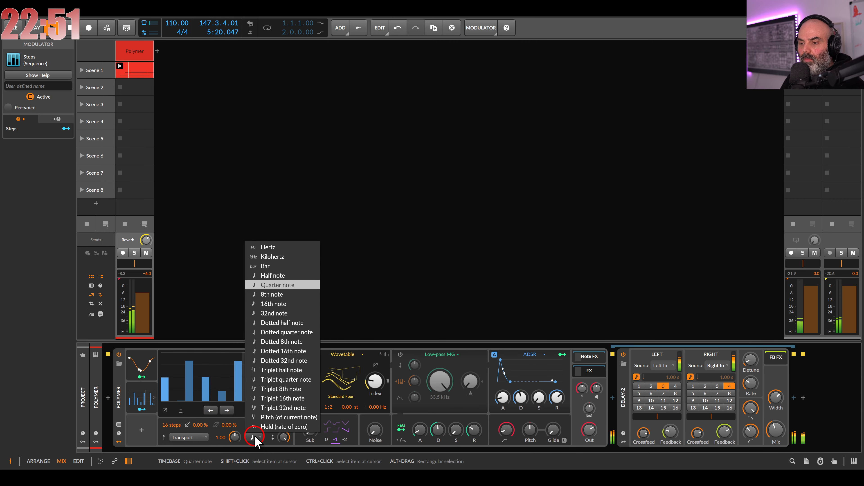
left_click(271, 304)
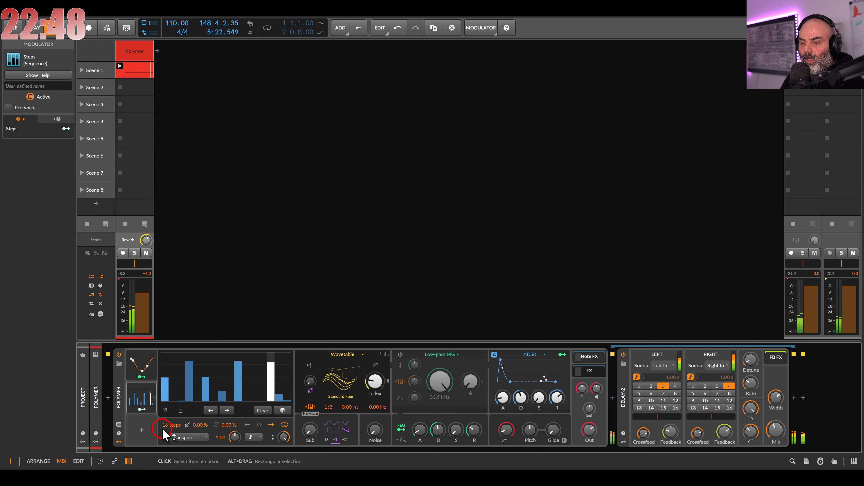
- Give the Steps modulator 28 steps with only the first at full height, and raise its step smoothing to 100 %
scroll(164, 425, "up", 9)
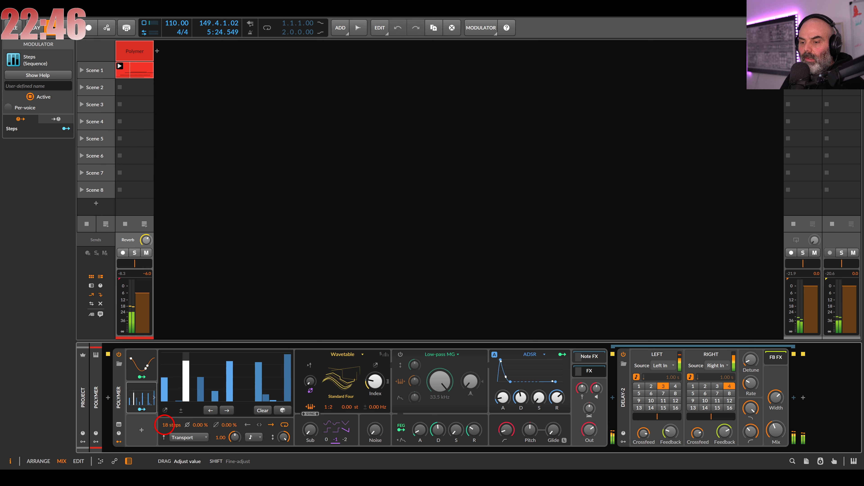
scroll(164, 425, "up", 3)
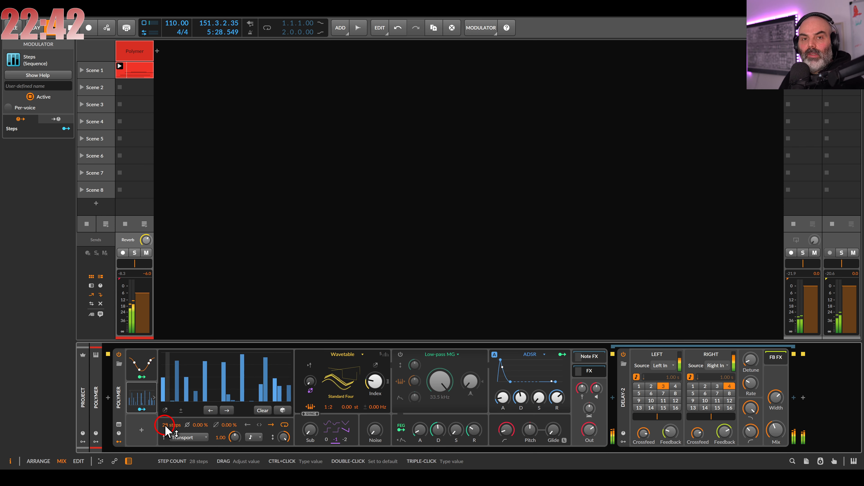
left_click_drag(166, 405, 299, 408)
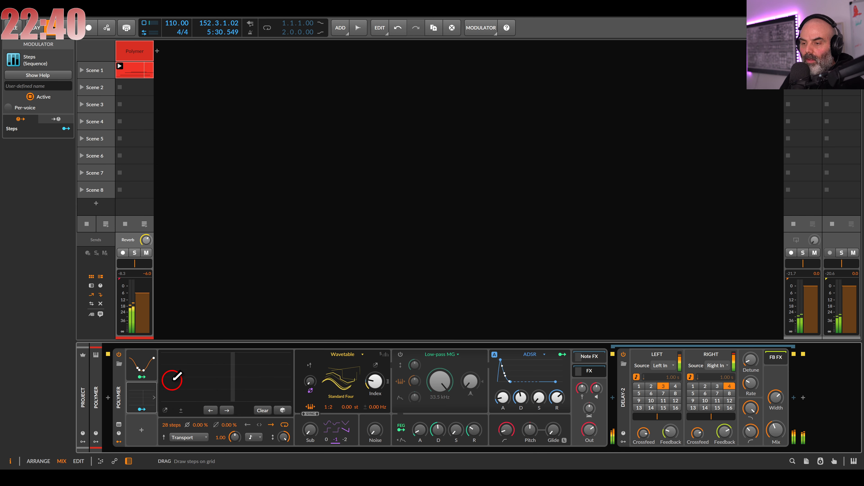
left_click(163, 365)
left_click_drag(163, 346, 164, 348)
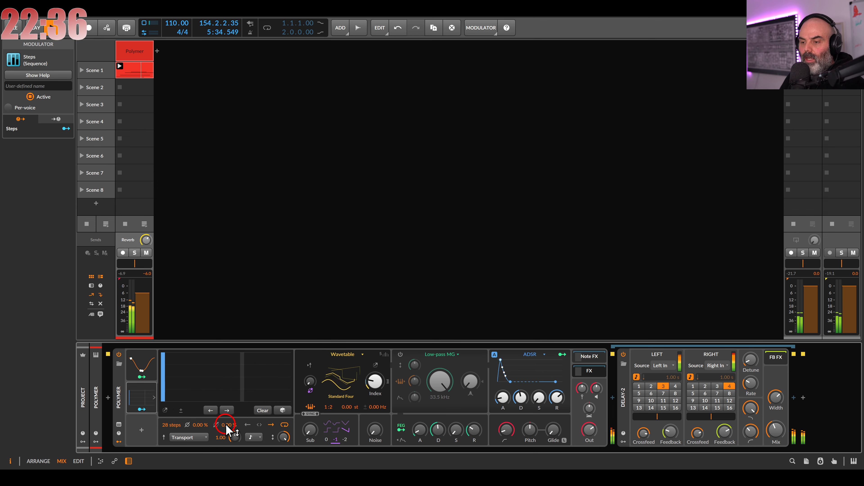
left_click_drag(225, 426, 225, 408)
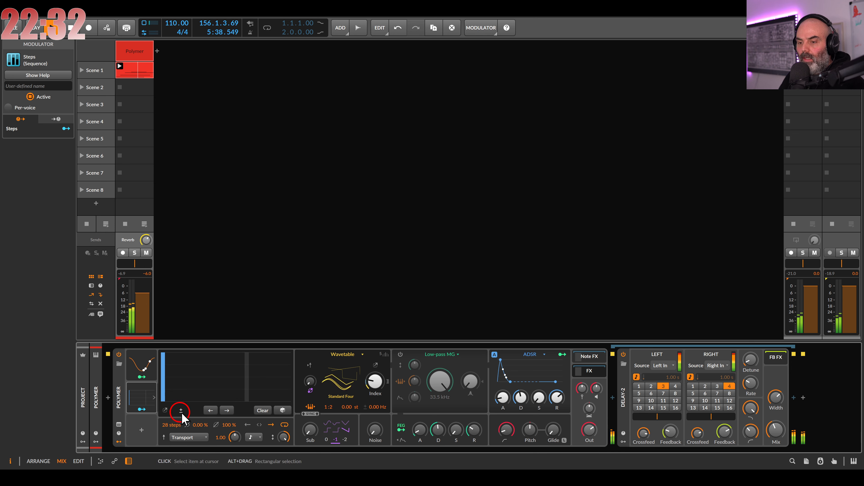
- Assign the Steps modulator to Polymer's Noise level with an amount of 0.210
left_click(141, 410)
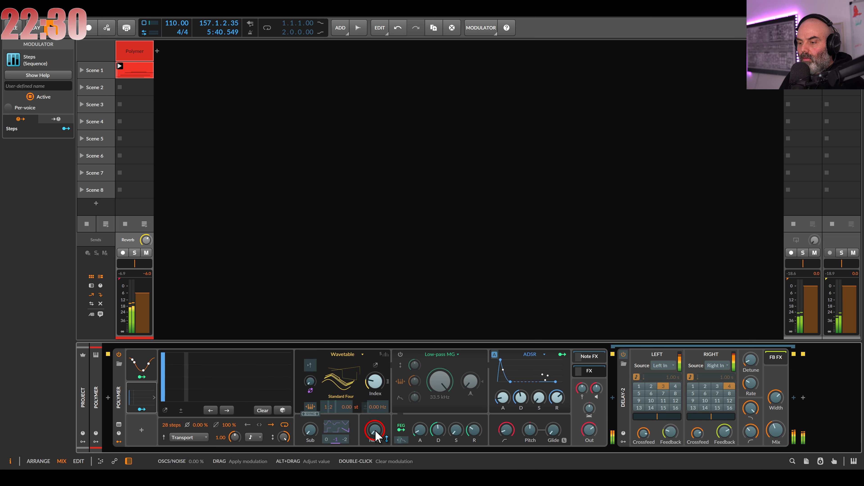
left_click_drag(337, 426, 330, 424)
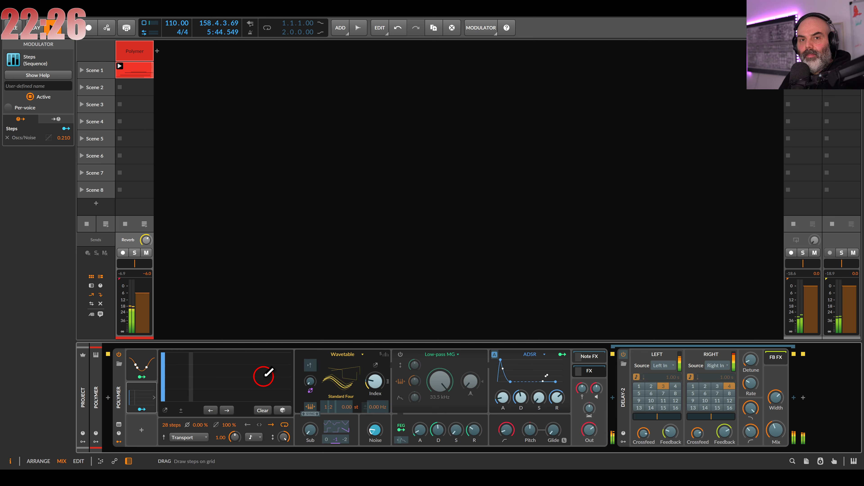
left_click(140, 408)
left_click(141, 409)
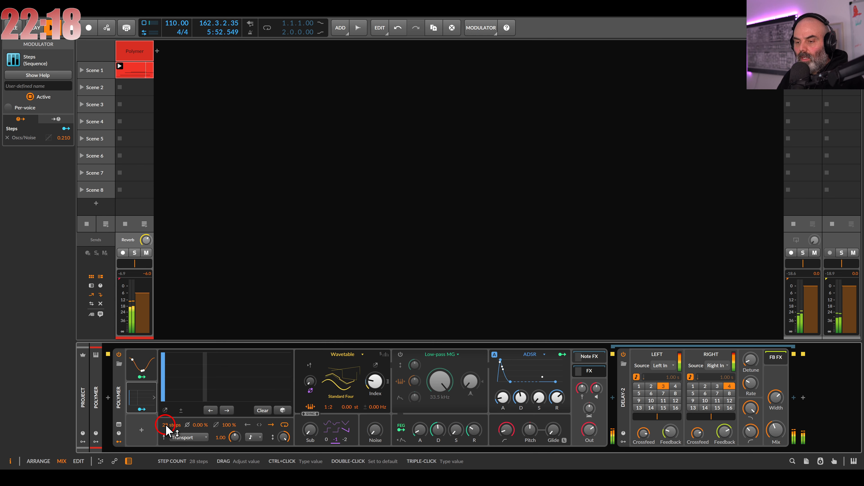
- Raise the Steps modulator's step count to 32
left_click_drag(167, 430, 167, 423)
left_click(271, 411)
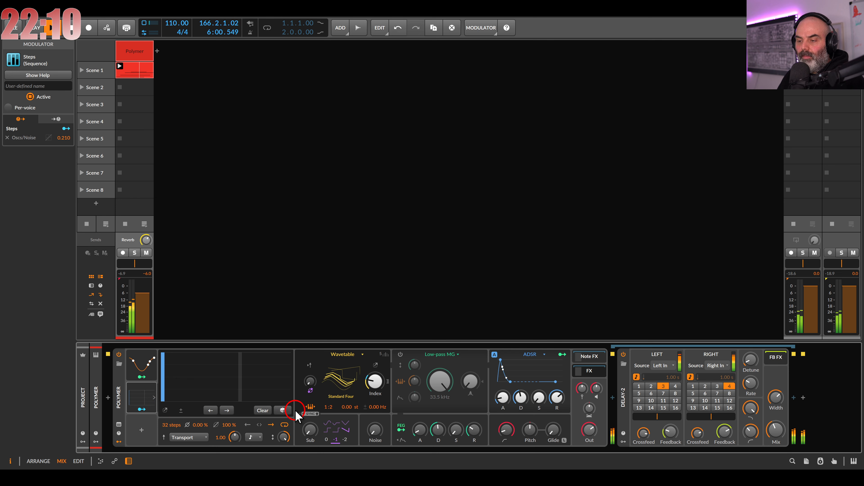
left_click(266, 411)
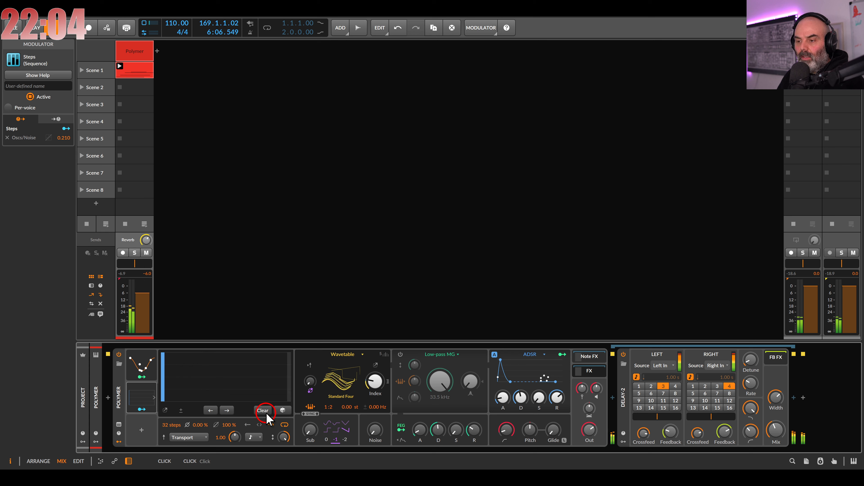
left_click(223, 406)
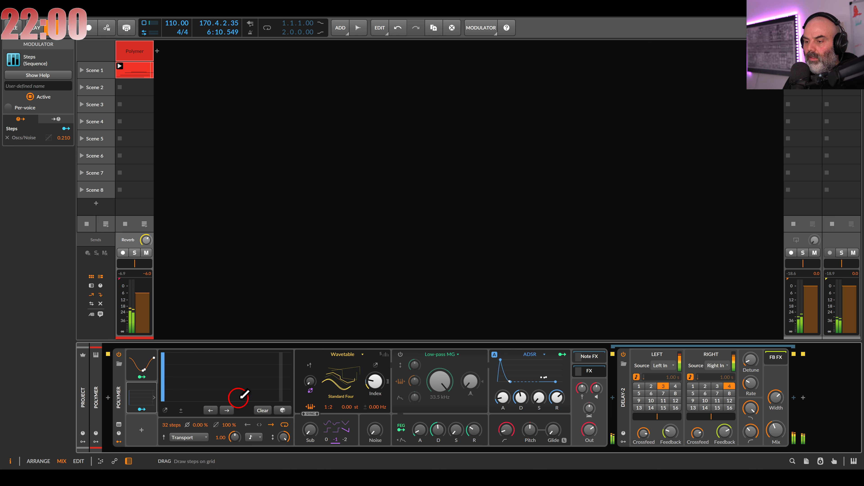
- Add a Random modulator to Polymer, raise its Smoothing to 100 % and keep it in per-voice mode
left_click(310, 430)
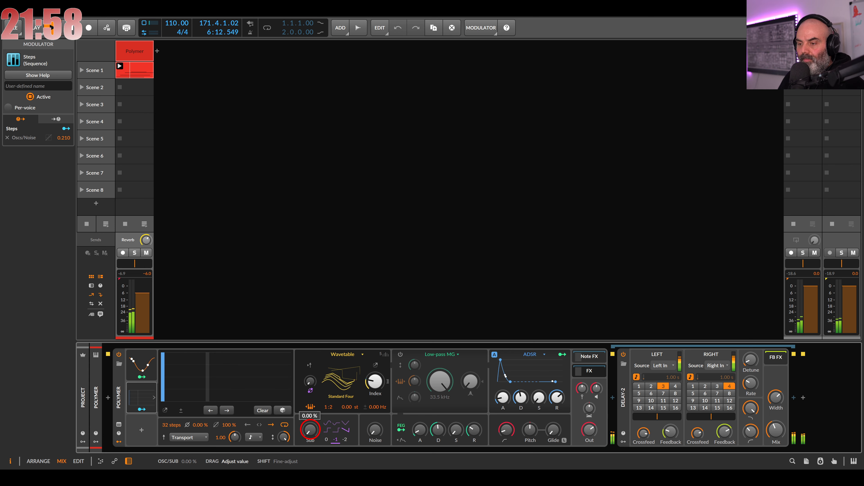
left_click(142, 430)
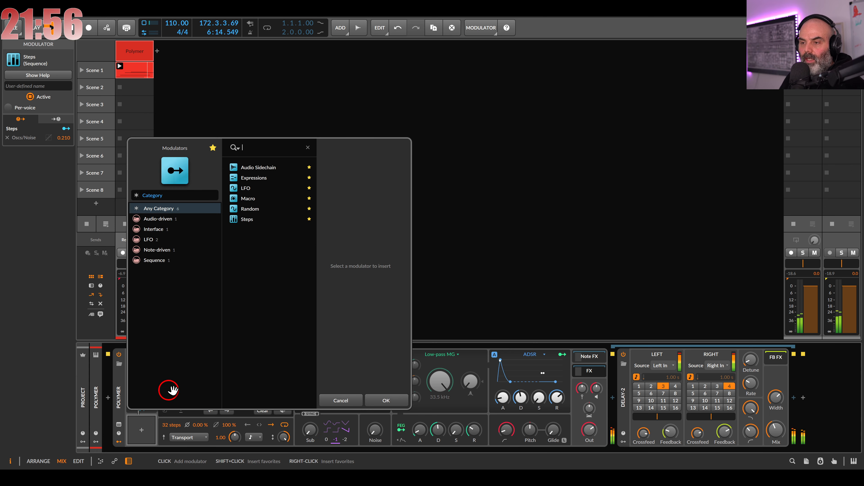
double_click(252, 211)
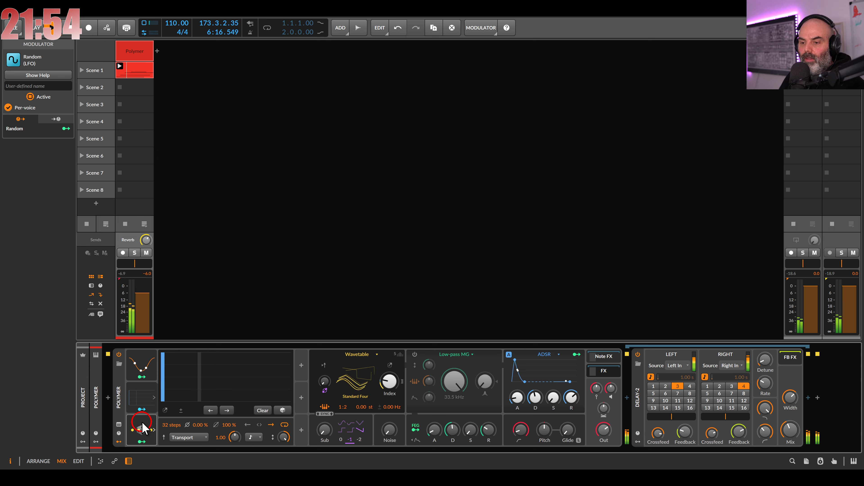
left_click(144, 429)
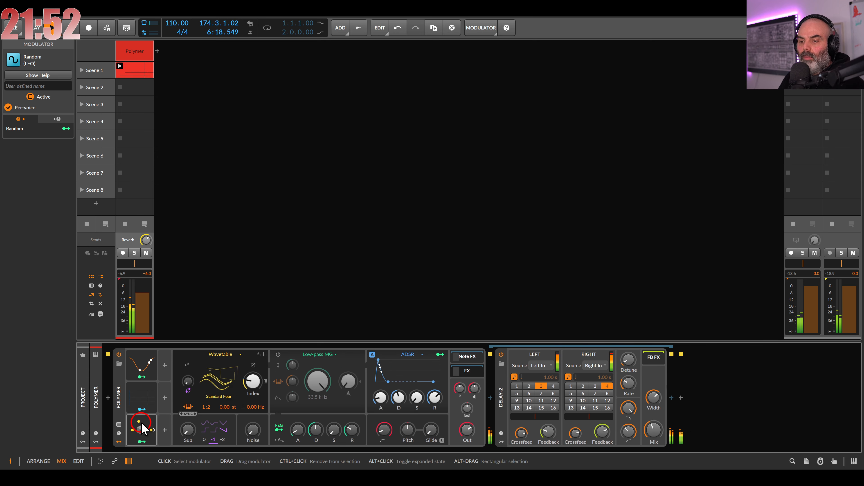
left_click(209, 439)
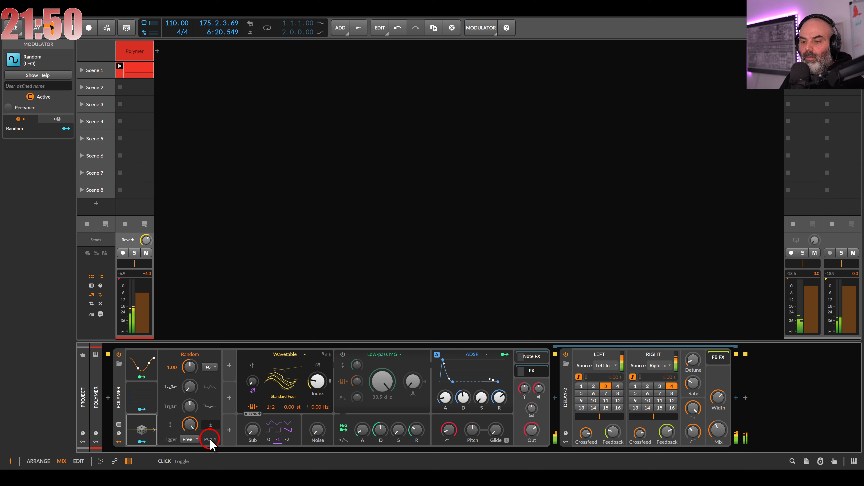
left_click_drag(191, 389, 191, 381)
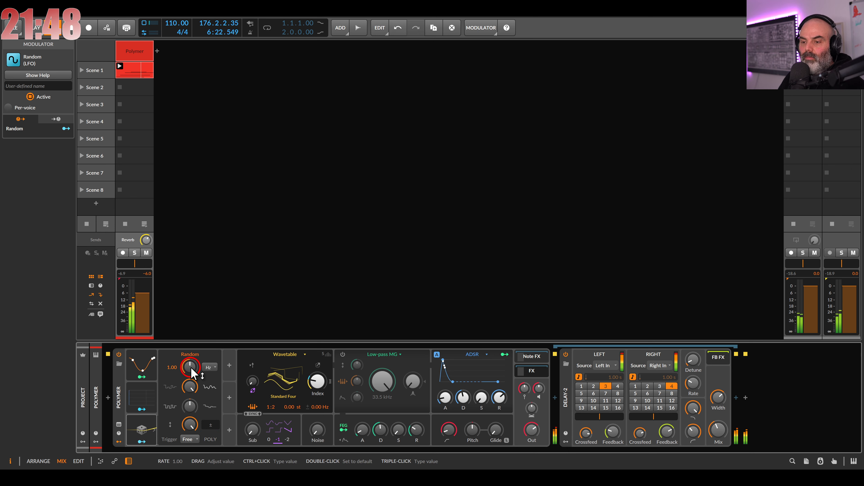
left_click(167, 408)
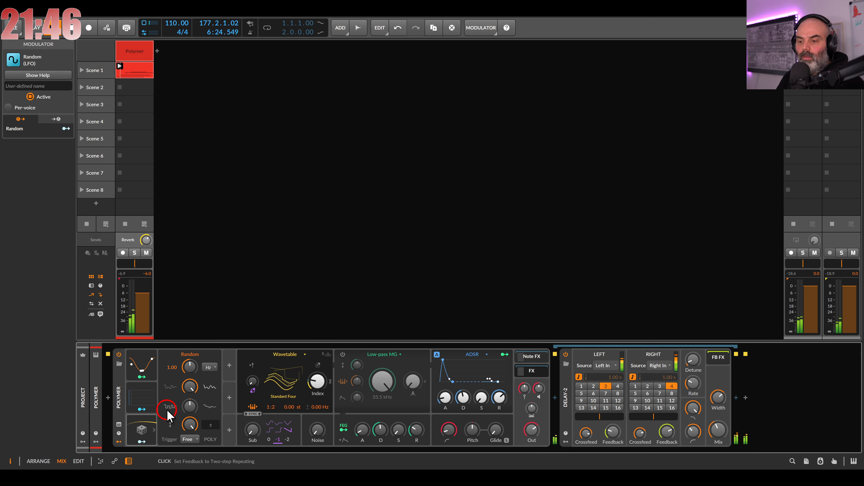
left_click(208, 440)
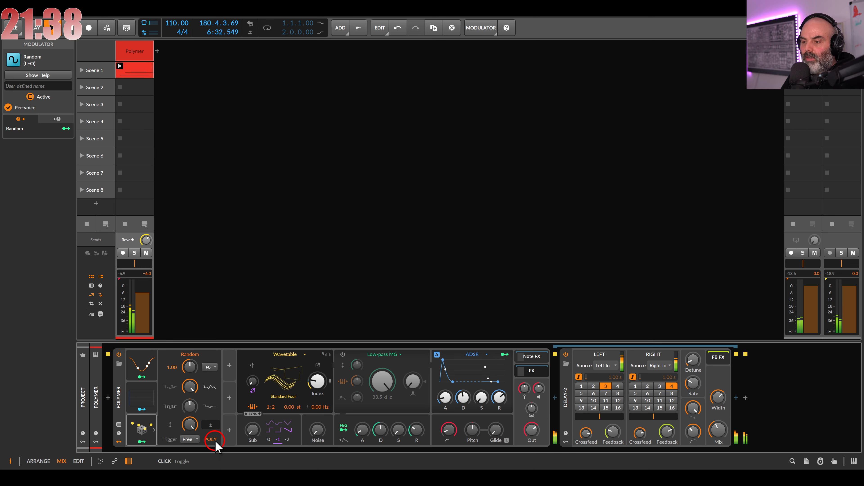
- Assign the Random modulator to Polymer's Sub level with an amount of 0.295
left_click_drag(146, 443, 198, 426)
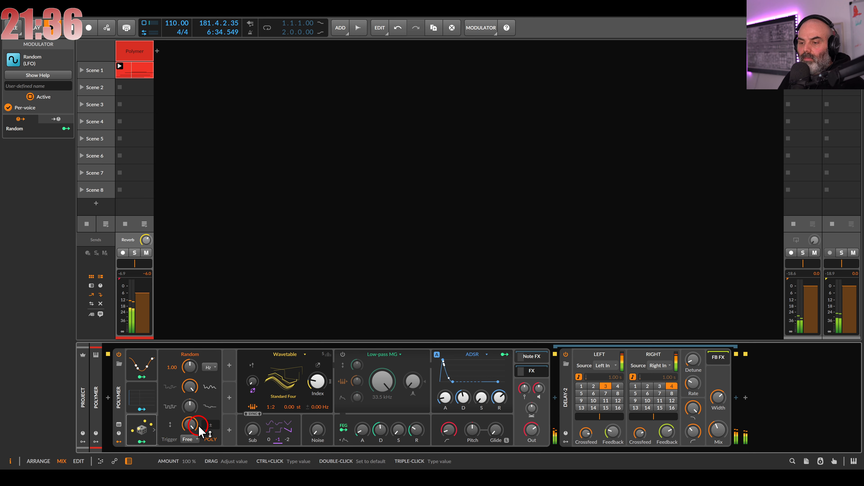
left_click(143, 441)
left_click_drag(252, 431, 252, 427)
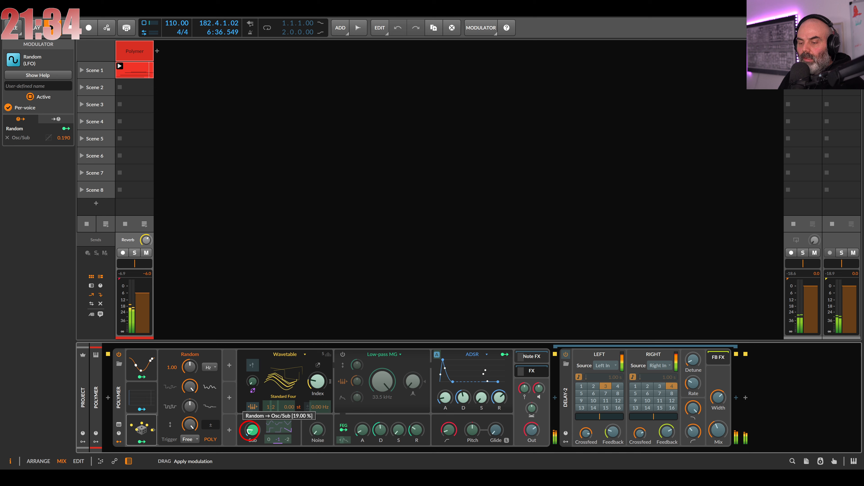
left_click(141, 441)
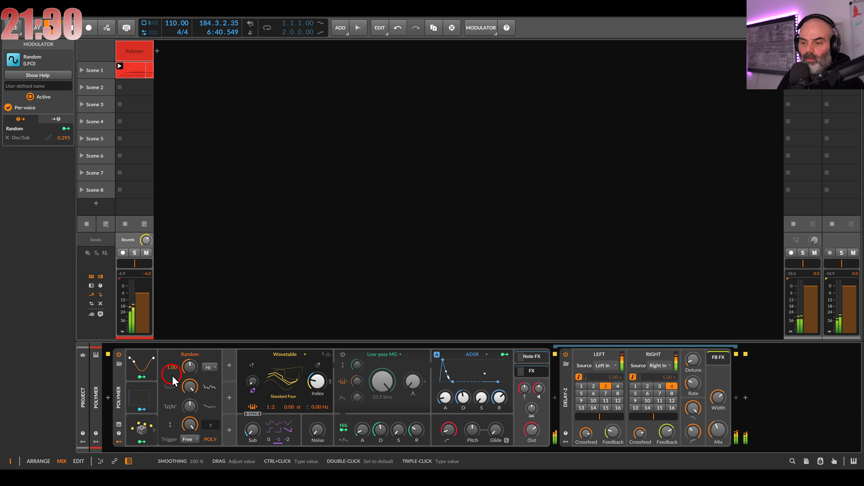
left_click_drag(171, 374, 226, 398)
key("Escape")
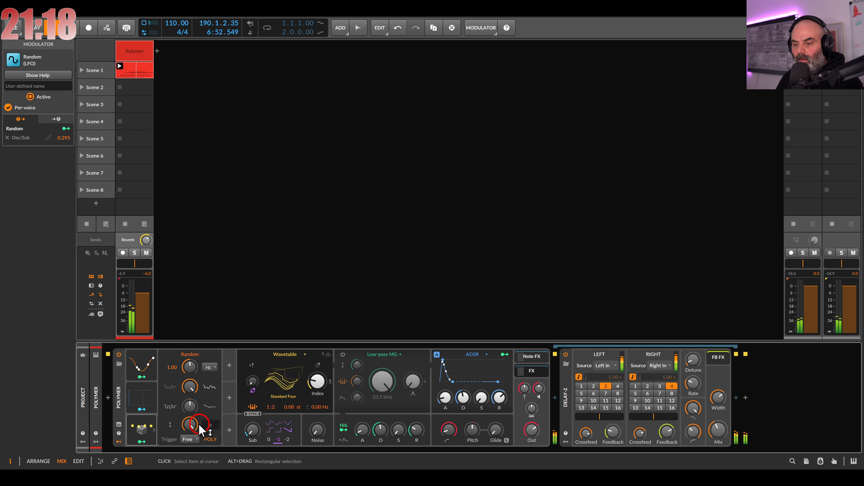
- Increase the Random modulation of Polymer's Sub level to 0.440
left_click(142, 442)
left_click_drag(251, 439, 252, 427)
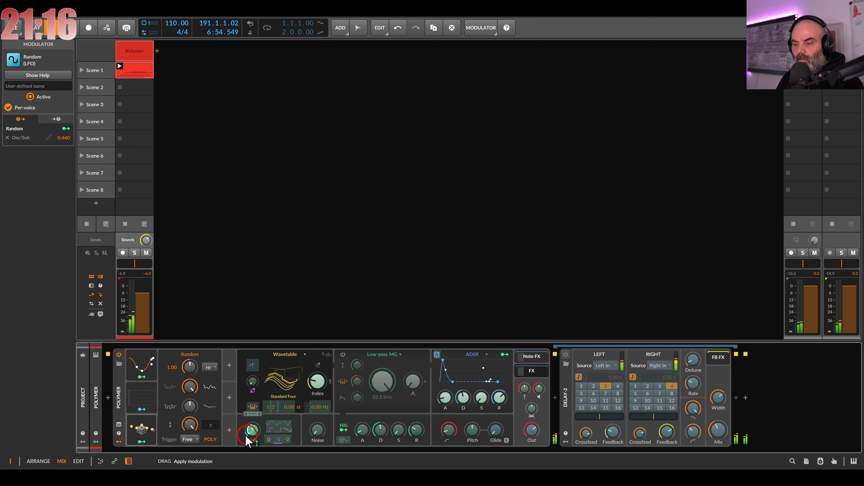
left_click(141, 442)
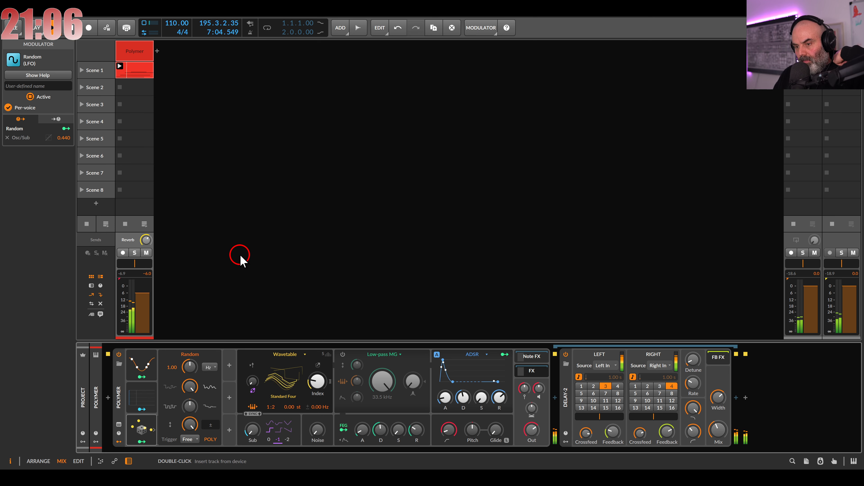
- Insert a new E-Kick instrument track after the Polymer track
double_click(238, 232)
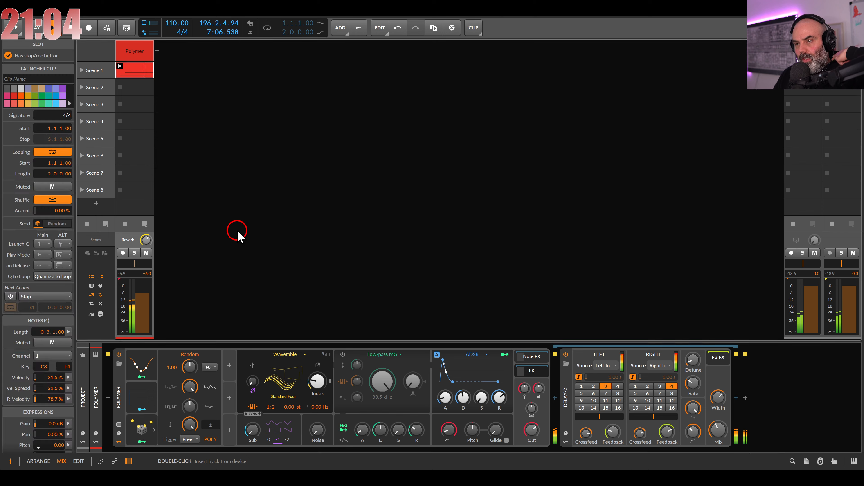
double_click(257, 119)
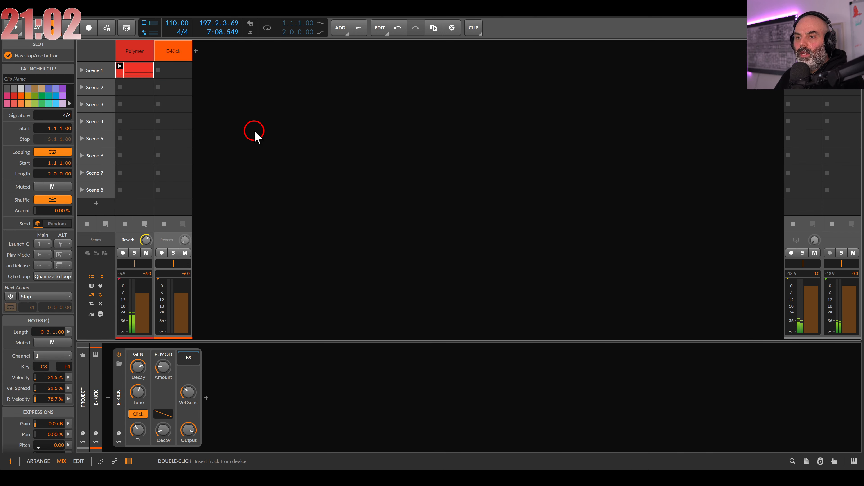
- Create an empty clip in the E-Kick track's Scene 1 slot and open it for note editing
double_click(173, 70)
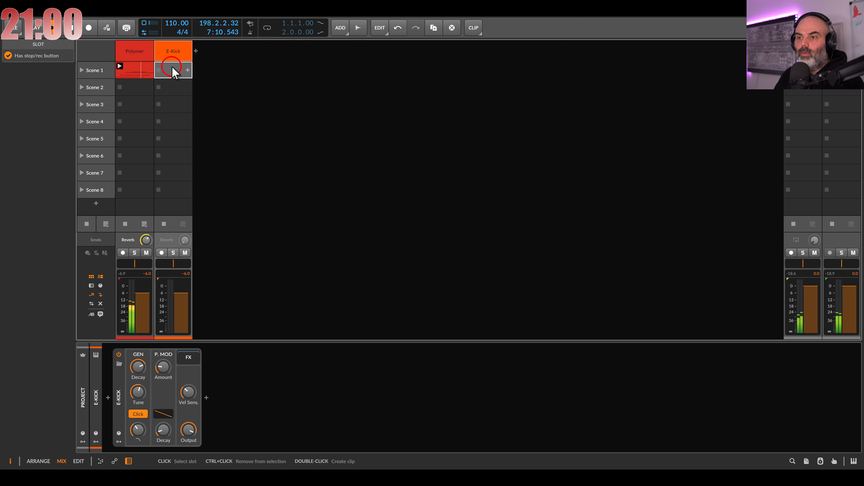
double_click(173, 70)
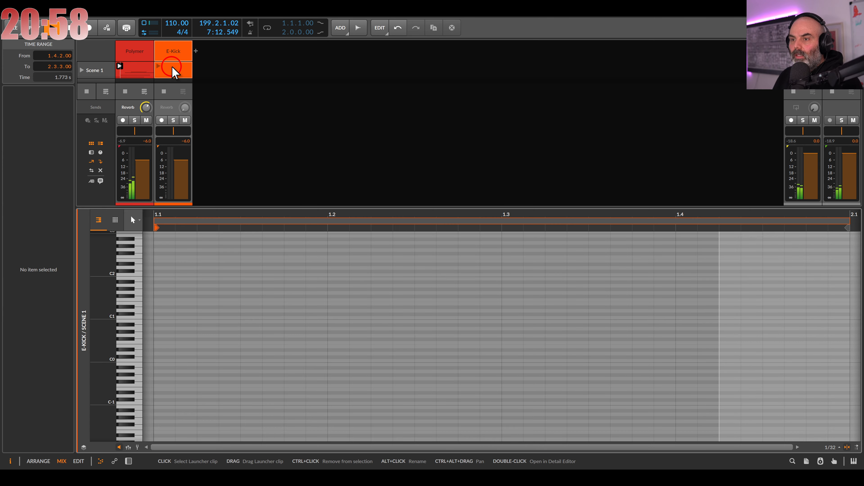
left_click(211, 272)
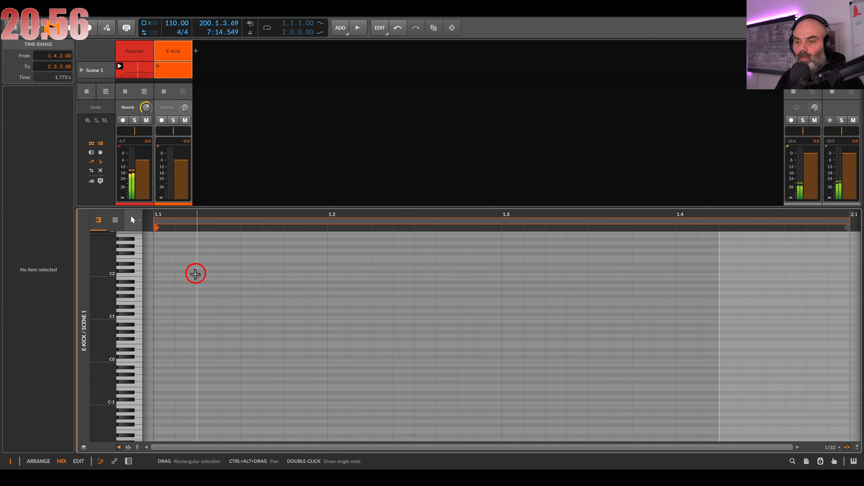
- Audition the kick on the C1 key and launch the E-Kick clip in Scene 1
left_click(135, 318)
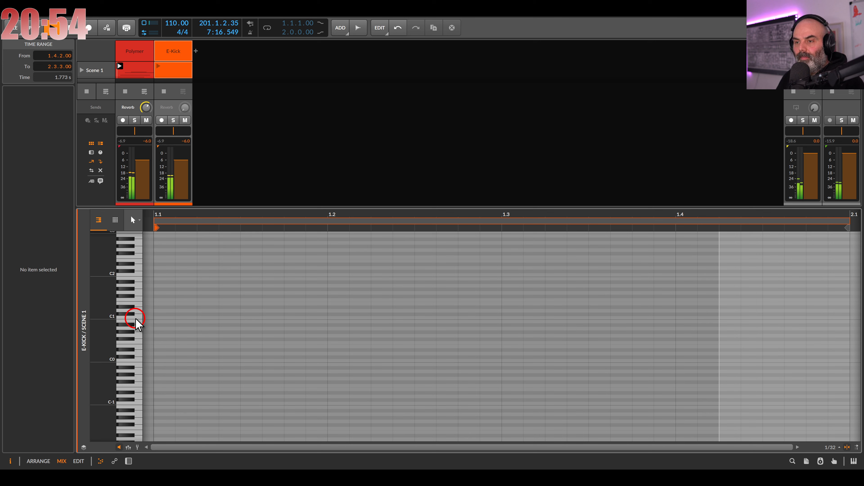
left_click(136, 318)
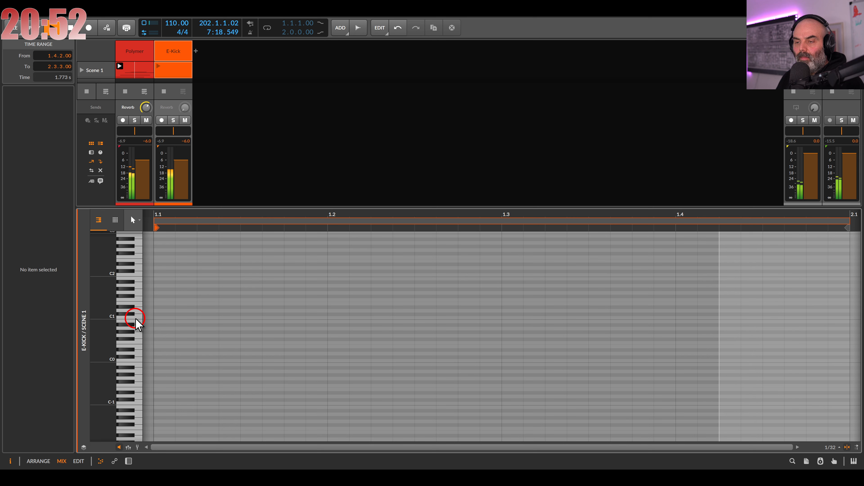
scroll(194, 315, "down", 3)
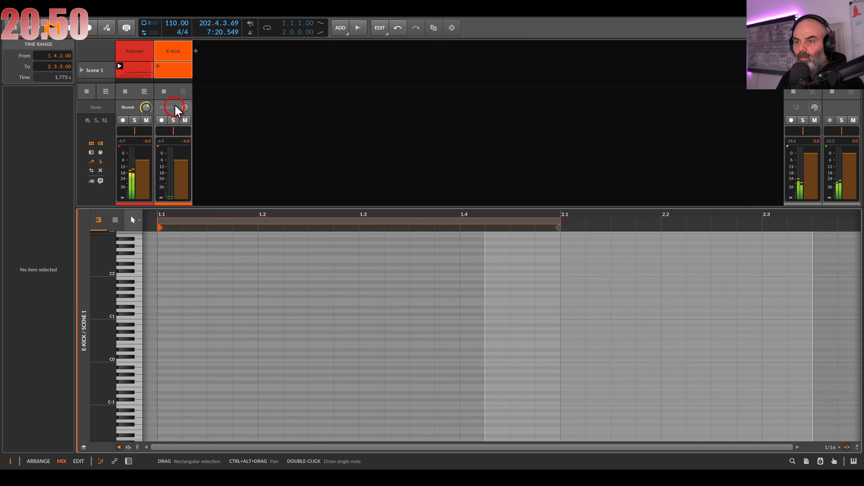
left_click(158, 66)
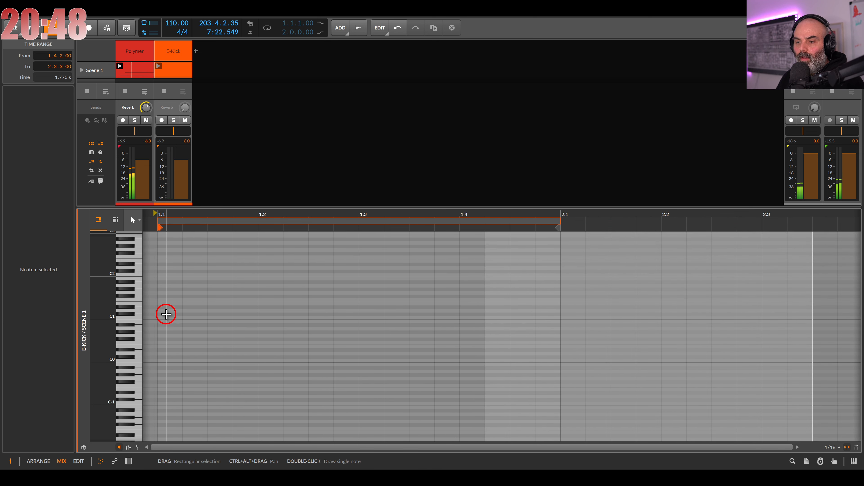
- Draw four sixteenth-note C1 kicks in the E-Kick clip, starting at 1.1.1, 1.1.3, 1.2.1 and 1.2.4
double_click(166, 318)
double_click(220, 318)
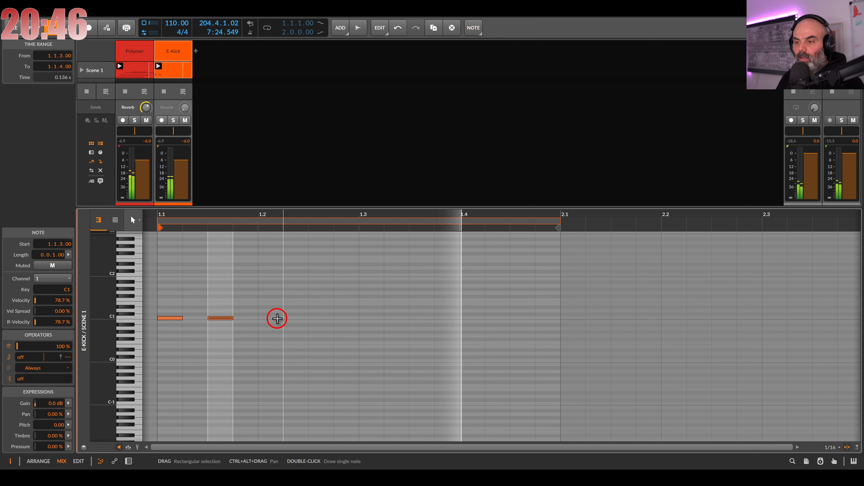
double_click(271, 318)
double_click(321, 319)
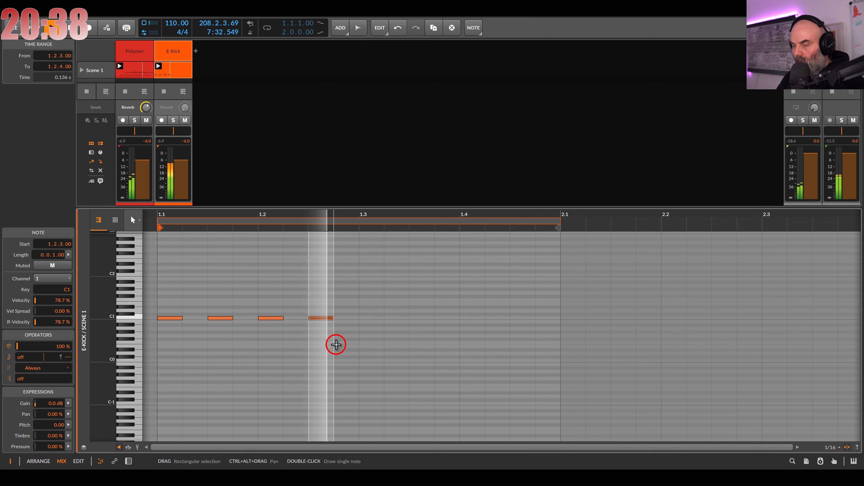
key("Right")
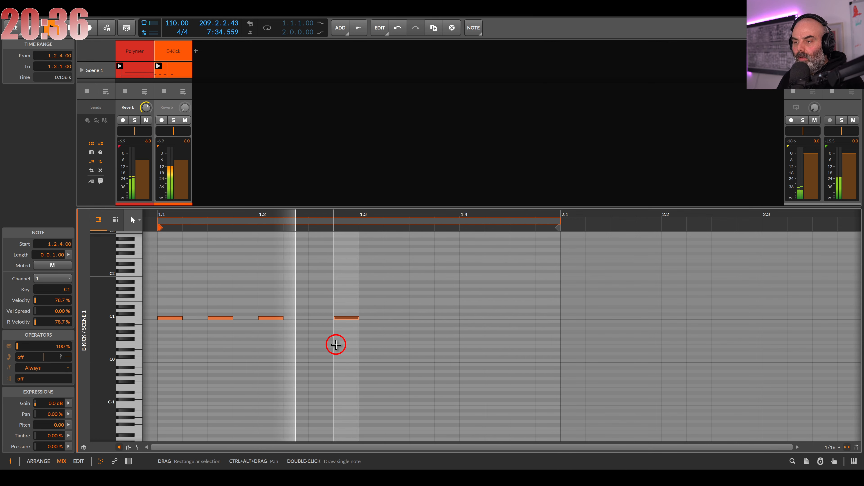
- Insert a Filter+ device between Polymer and Delay-2 on the Polymer track
double_click(164, 59)
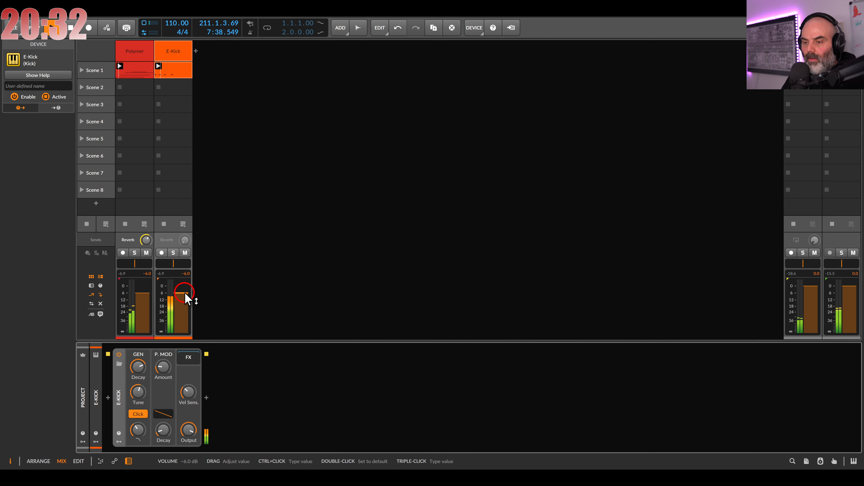
left_click(117, 64)
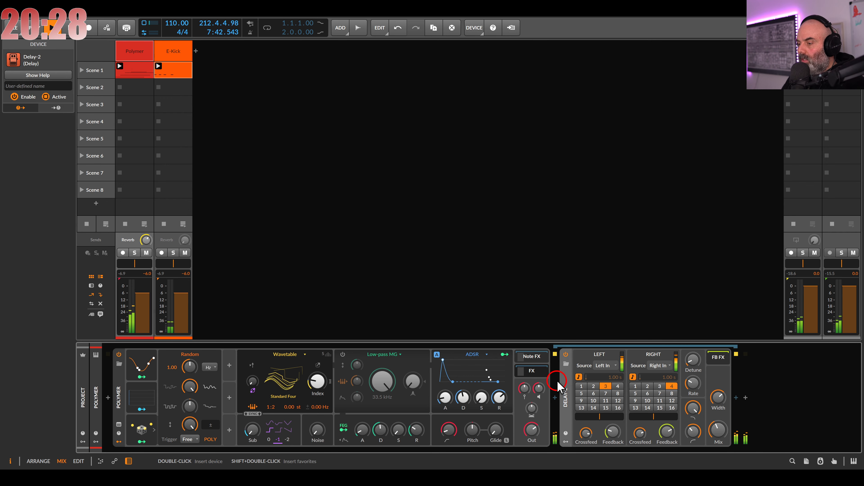
left_click(555, 398)
double_click(488, 138)
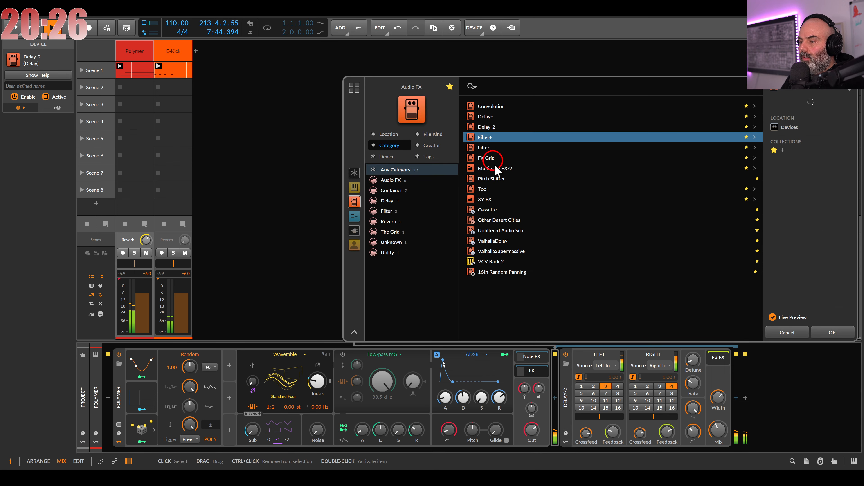
scroll(569, 389, "right", 3)
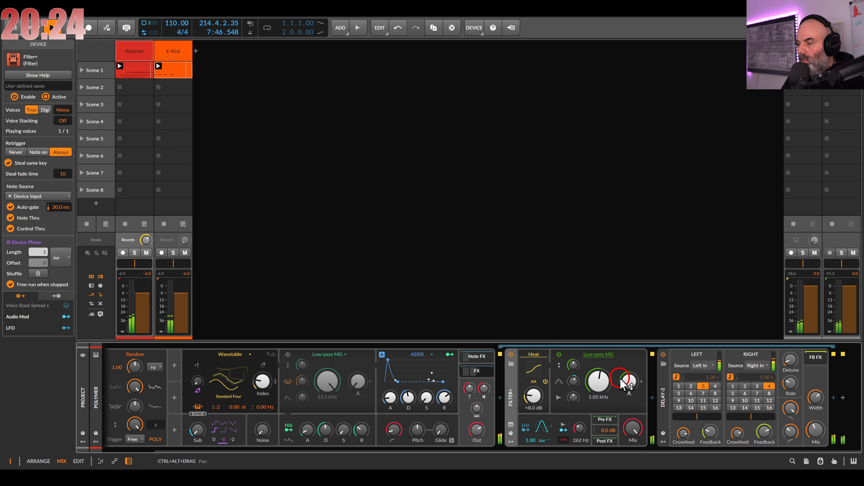
- Lower the Filter+ resonance, set its cutoff to 3.23 kHz with about +18.5 st modulation, and set the LFO rate to 4 bars
left_click_drag(629, 381, 596, 372)
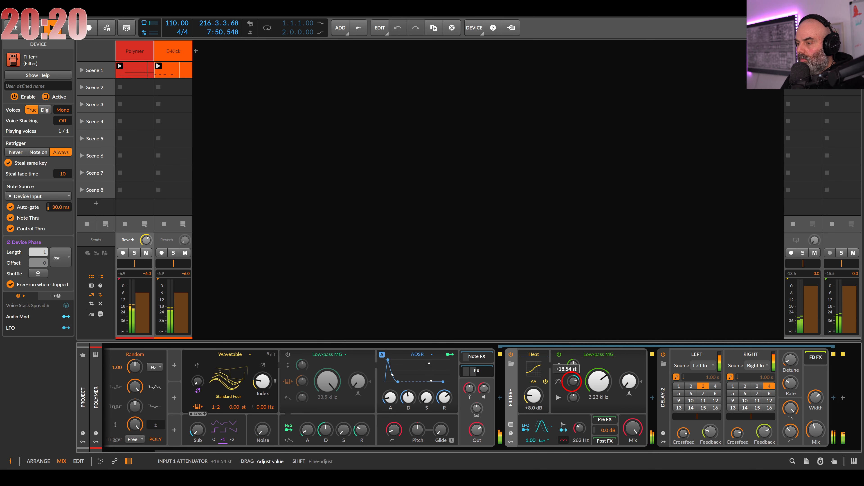
left_click(532, 439)
left_click_drag(526, 440, 528, 443)
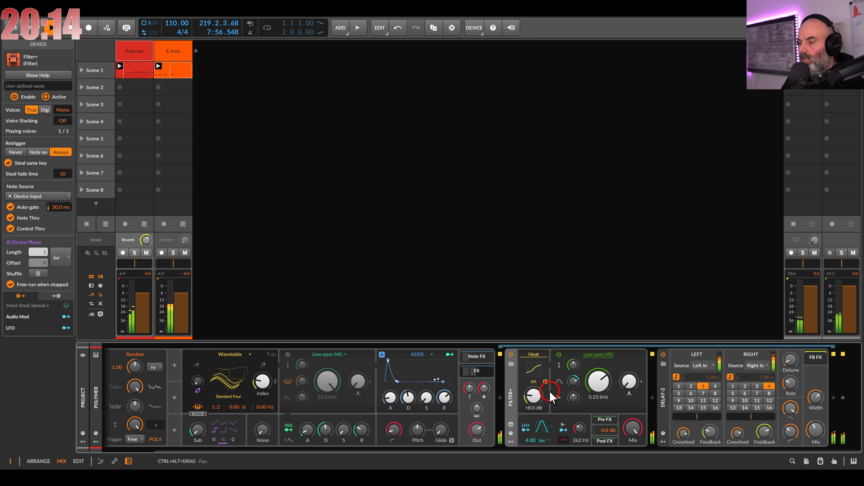
- Keep Heat as the Filter+ waveshaper and set its drive to +5.8 dB
left_click_drag(551, 396, 533, 395)
left_click(532, 355)
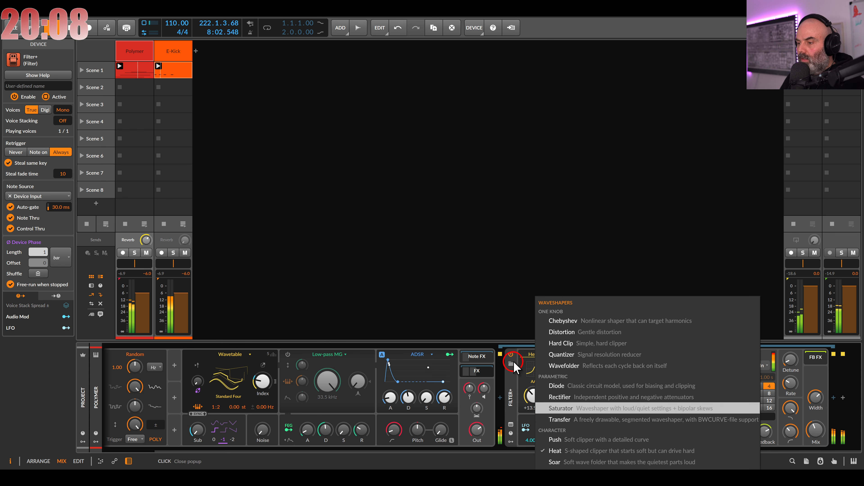
left_click(502, 383)
left_click_drag(531, 395, 527, 414)
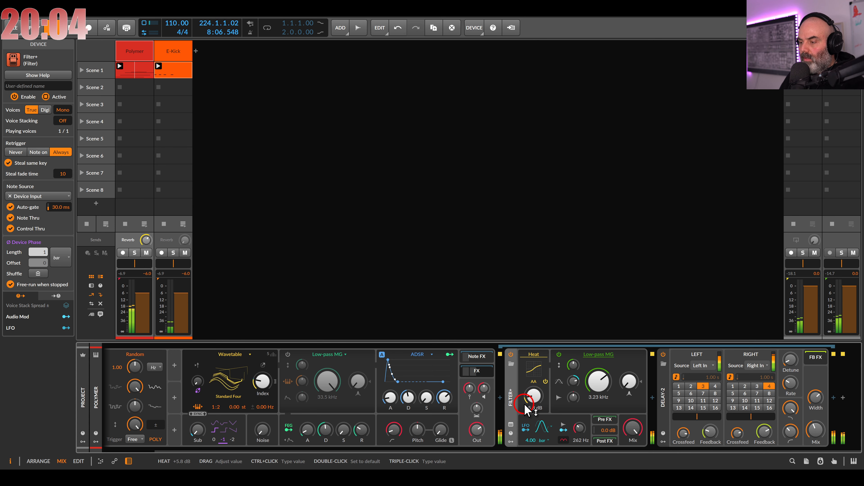
- Raise the tone of the E-Kick's attack click and adjust its oscillator tuning
left_click(174, 62)
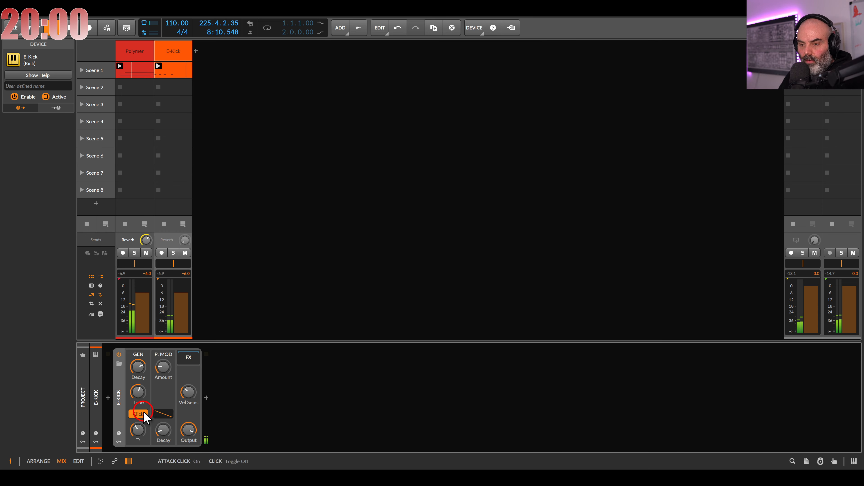
left_click_drag(139, 429, 137, 429)
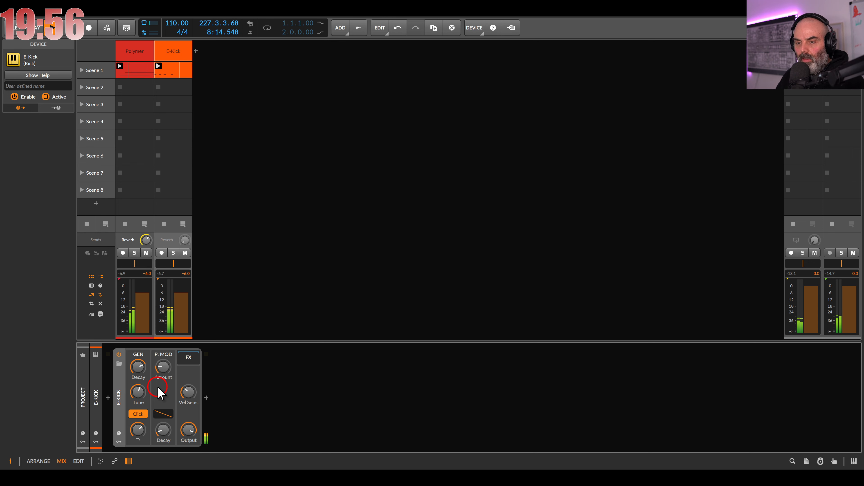
left_click_drag(141, 392, 139, 390)
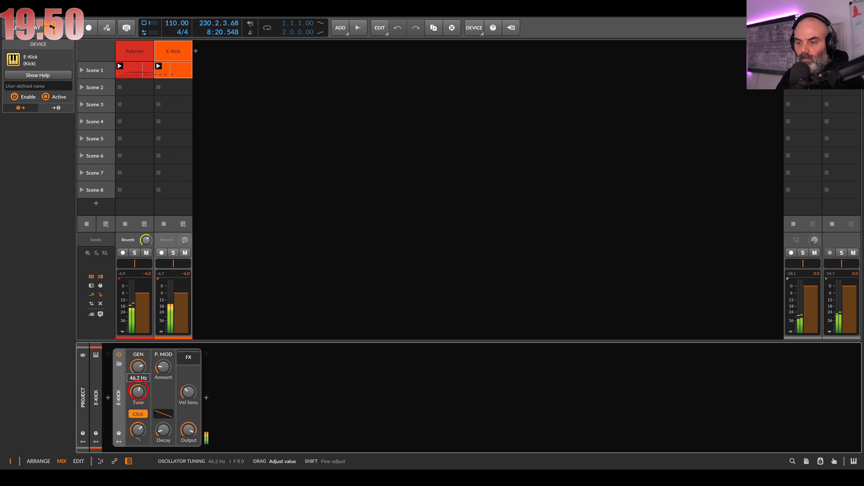
left_click_drag(138, 391, 138, 395)
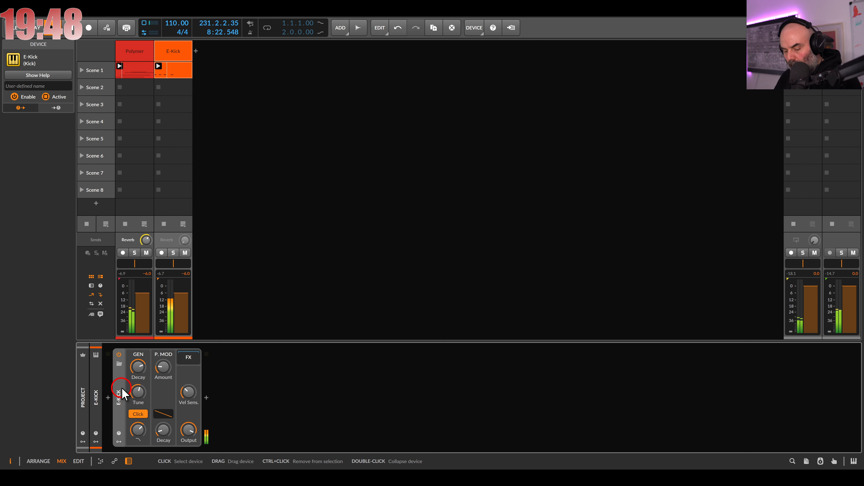
- Group the E-Kick into an Instrument Layer and add a second E-Kick as a new layer
key("ctrl+g")
double_click(160, 395)
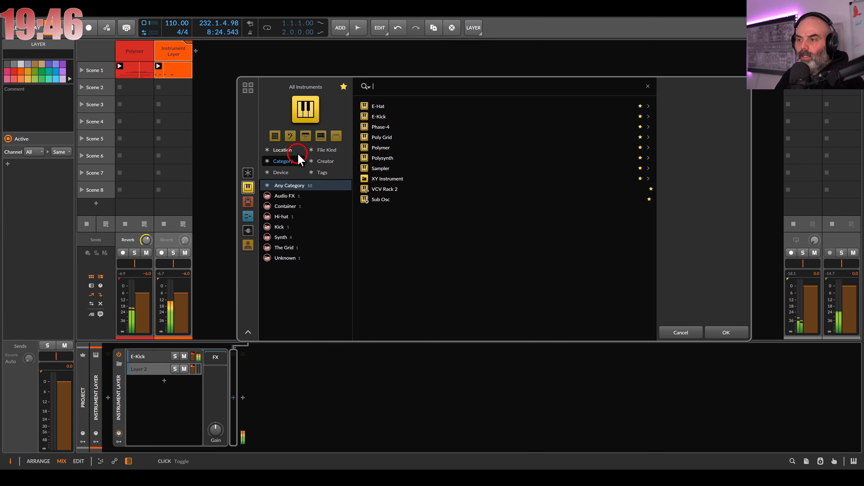
double_click(366, 117)
- Insert a Filter+ device in the FX chain of the second layer's E-Kick
left_click(153, 371)
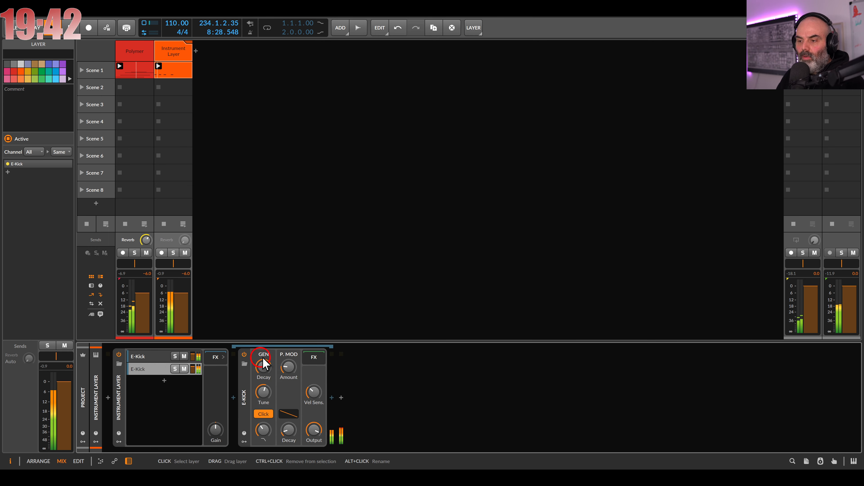
left_click(311, 357)
left_click(331, 397)
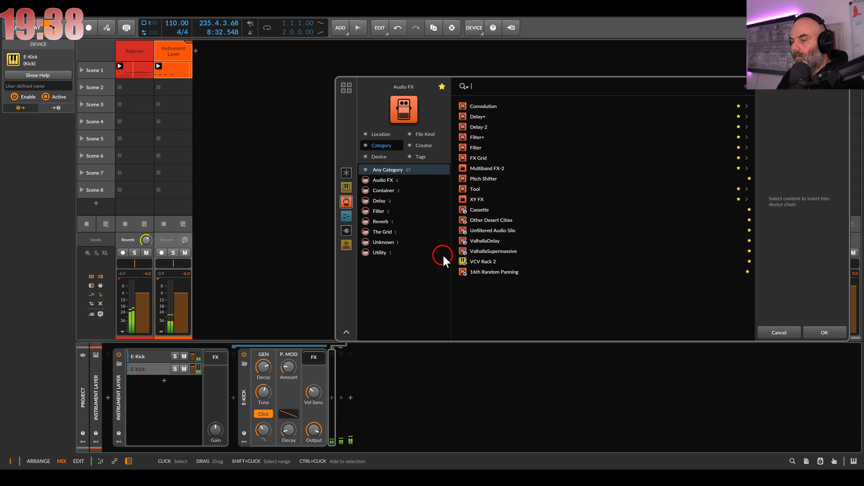
double_click(479, 138)
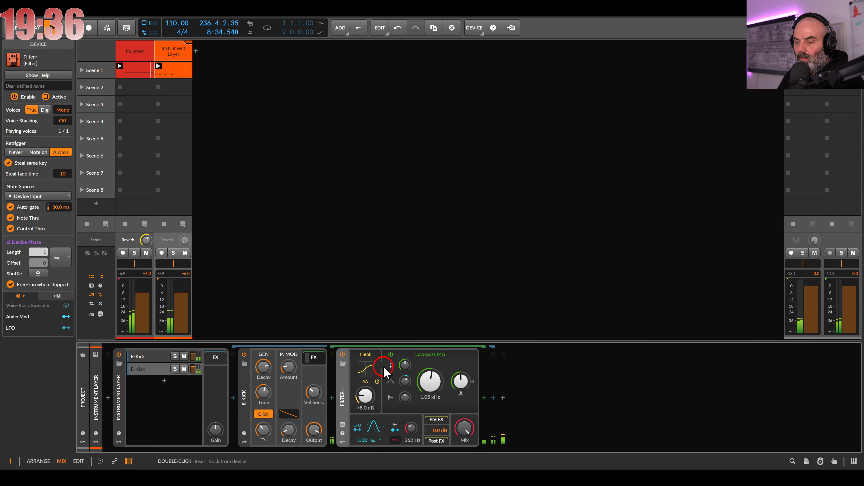
- Set the second layer's Filter+ to minimum resonance, 33.5 kHz cutoff and the Push waveshaper at +20.1 dB drive
left_click_drag(460, 383, 460, 408)
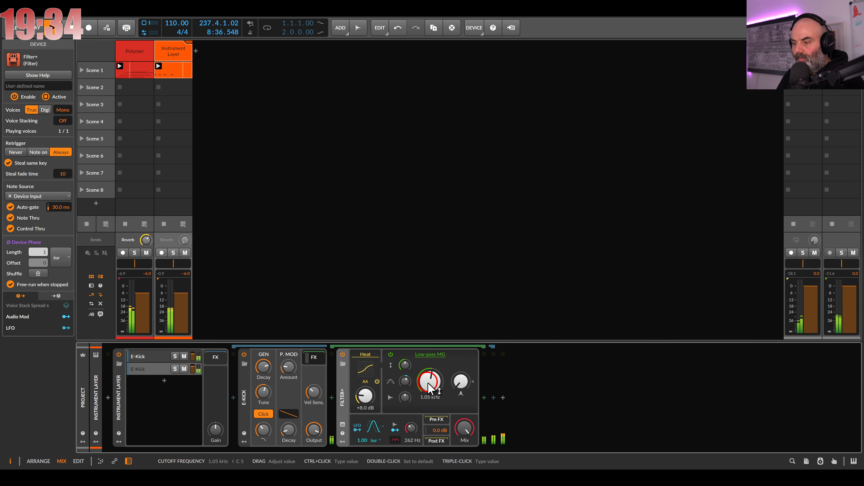
left_click_drag(427, 385, 427, 351)
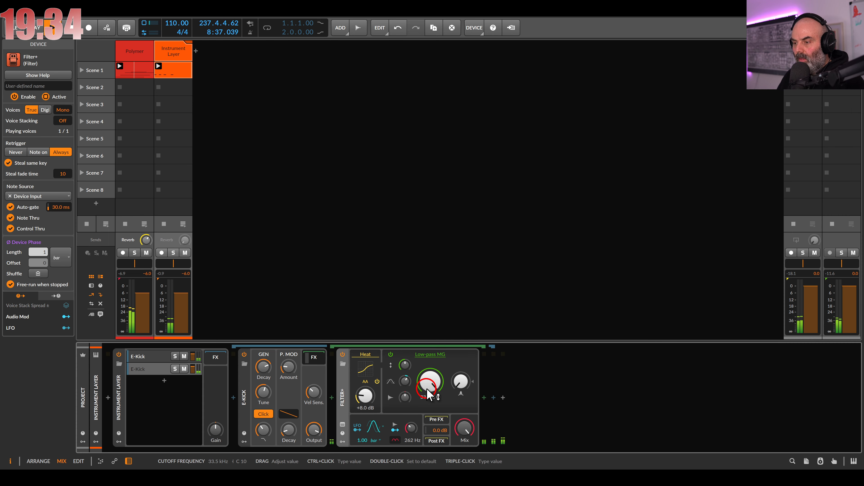
left_click(365, 355)
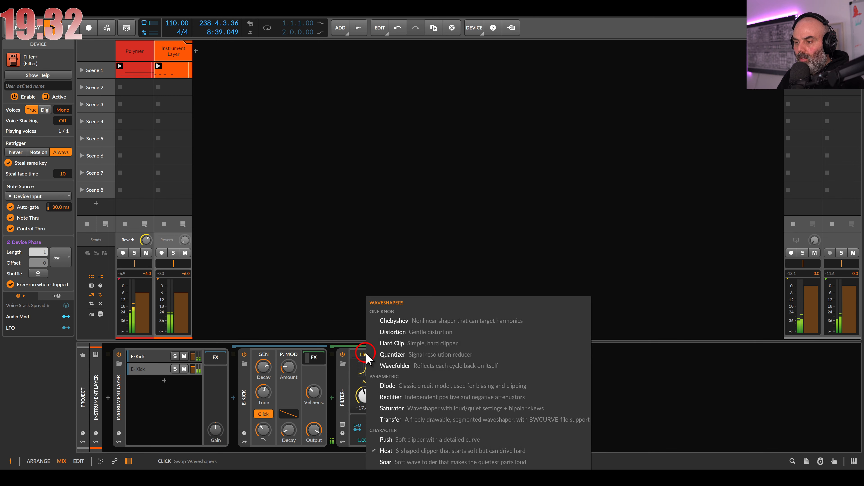
left_click(416, 443)
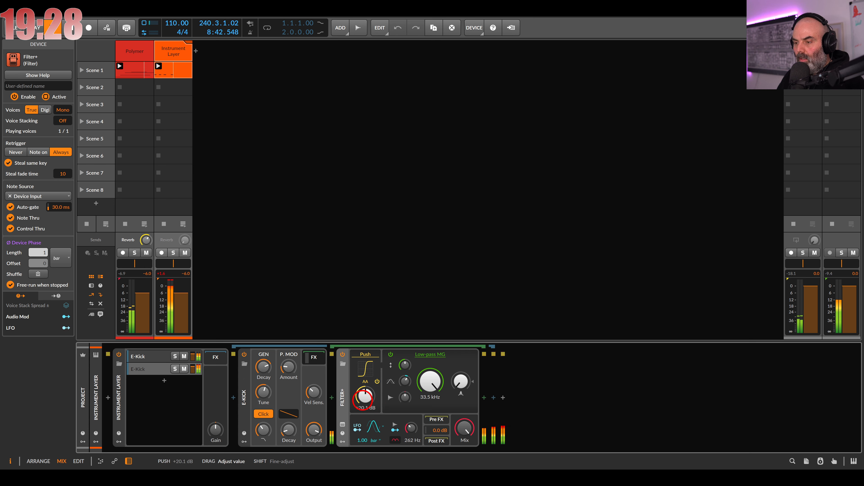
- Adjust the second E-Kick's oscillator tuning and raise its Filter+ Push drive to +23.0 dB
left_click(262, 393)
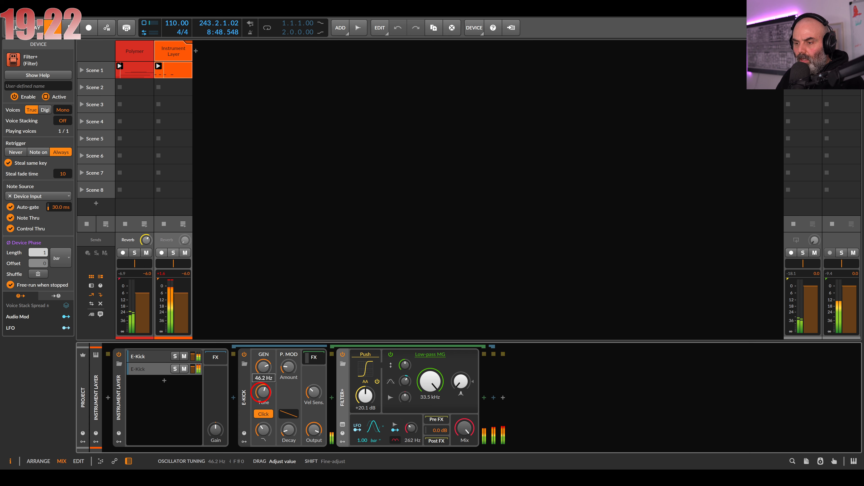
left_click_drag(262, 393, 262, 399)
left_click_drag(365, 396, 363, 402)
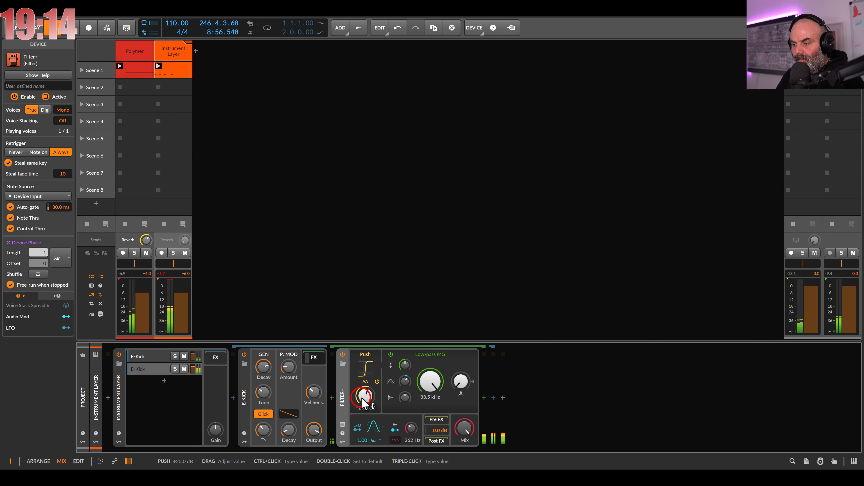
- Set the second layer's Filter+ cutoff to 6.94 kHz and its LFO rate to 5 bars
mouse_move(432, 384)
left_mouse_down()
mouse_move(432, 407)
mouse_move(425, 387)
left_mouse_up()
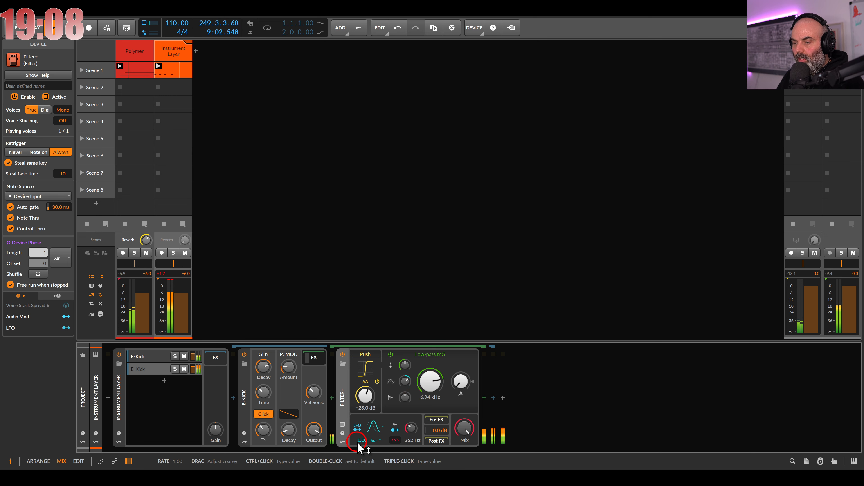
left_click_drag(356, 441, 357, 427)
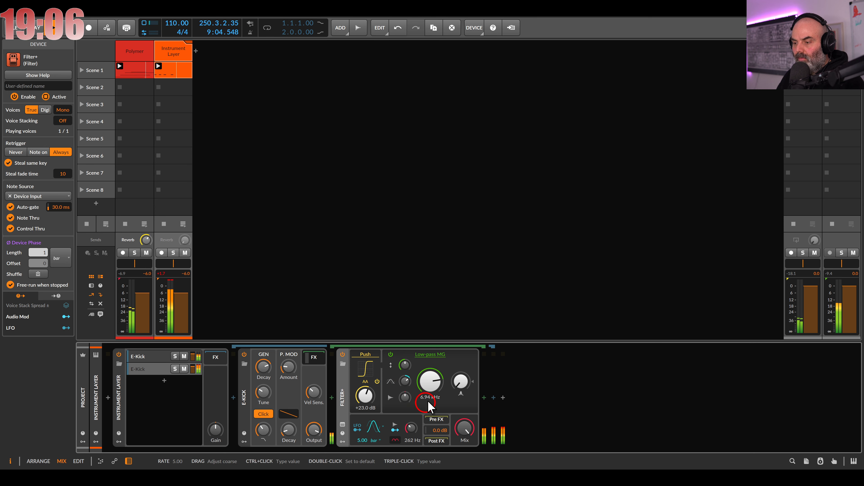
left_click(436, 398)
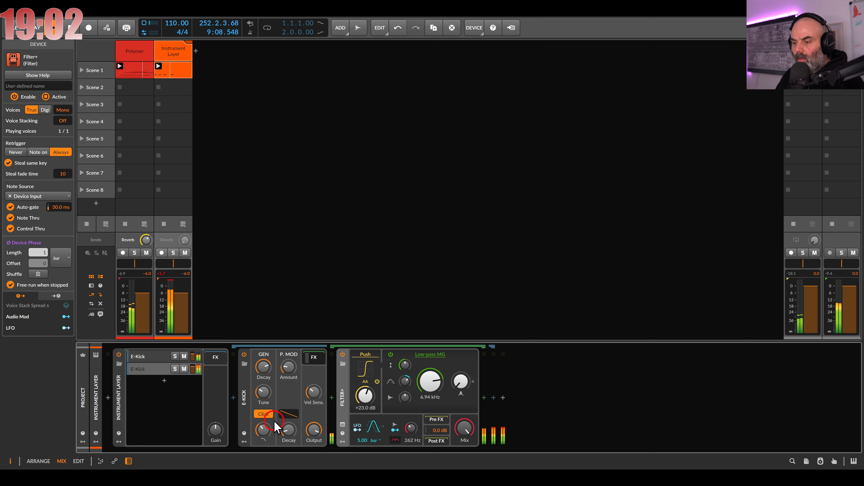
- Shape the second E-Kick with a pitch modulation amount of +32.25 st and 37.2 ms decay, and adjust its generator decay
left_click(265, 436)
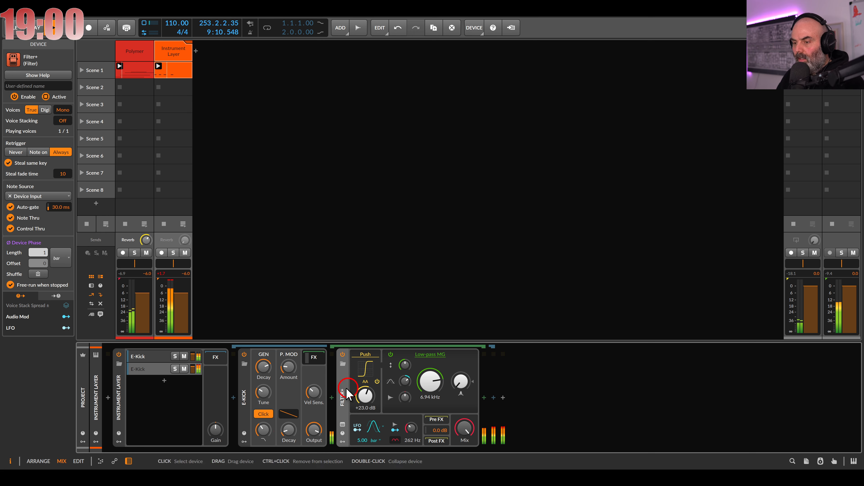
left_click(288, 367)
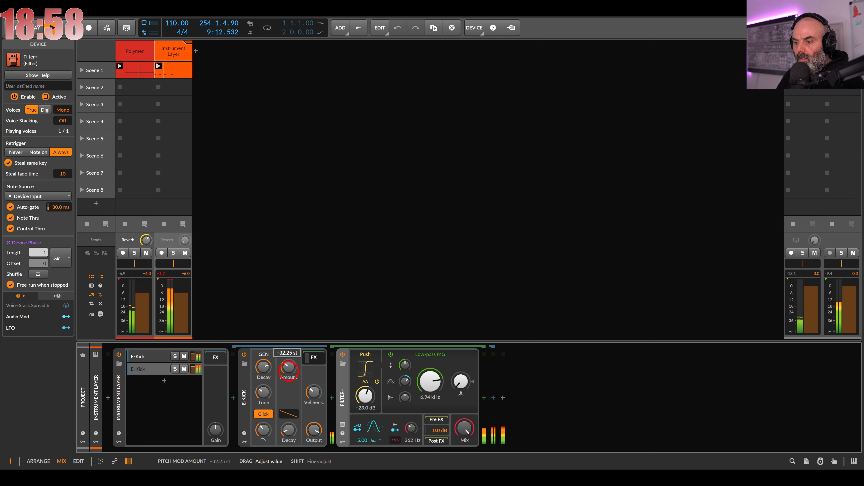
left_click(289, 431)
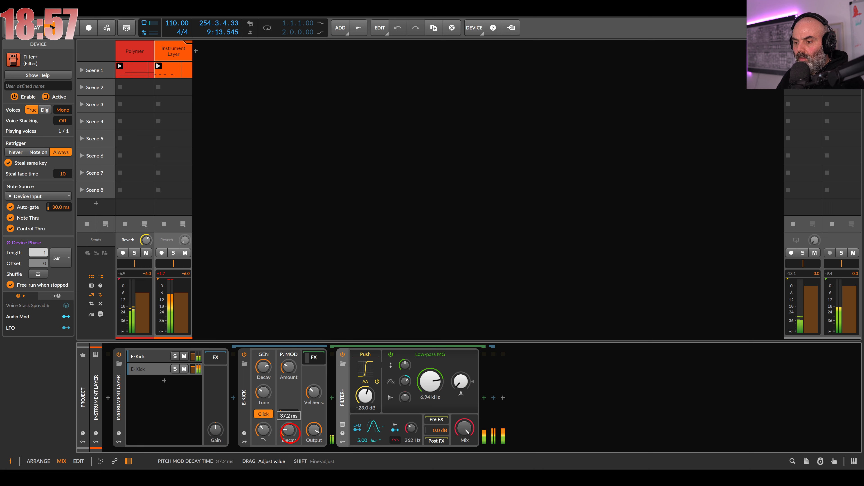
left_click(259, 367)
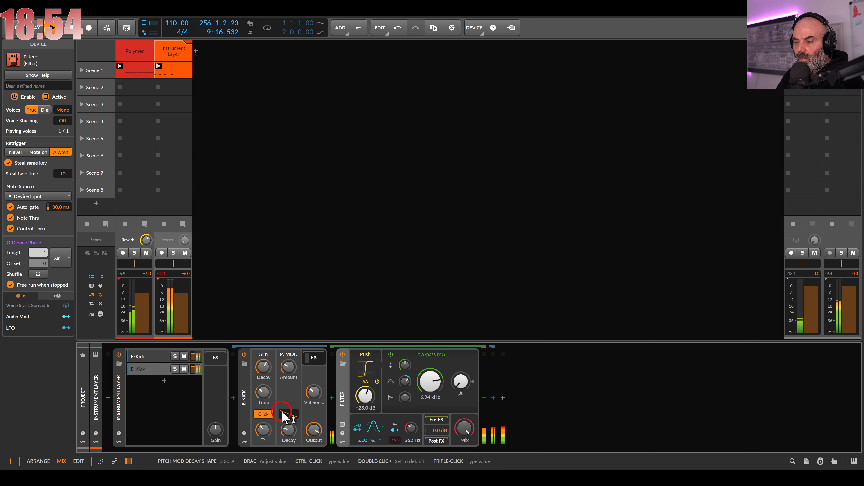
- Insert a Delay+ device after the second layer's Filter+ and adjust its mix, feedback and EQ cutoffs
left_click(483, 397)
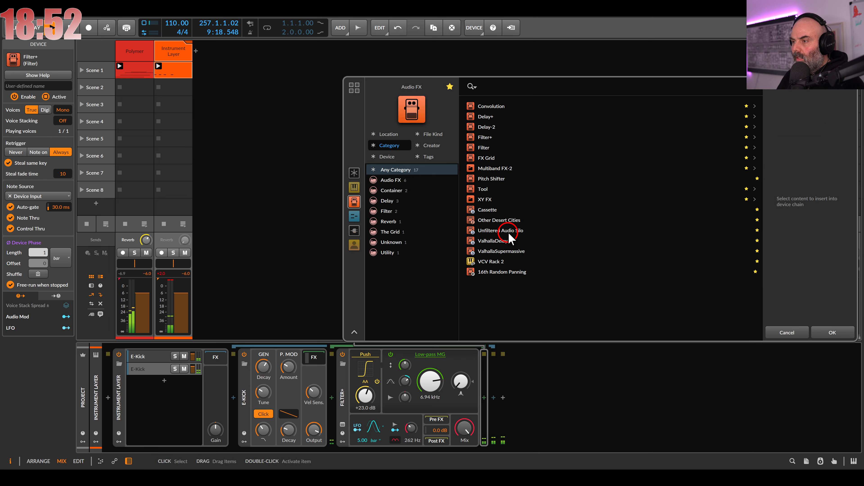
double_click(483, 116)
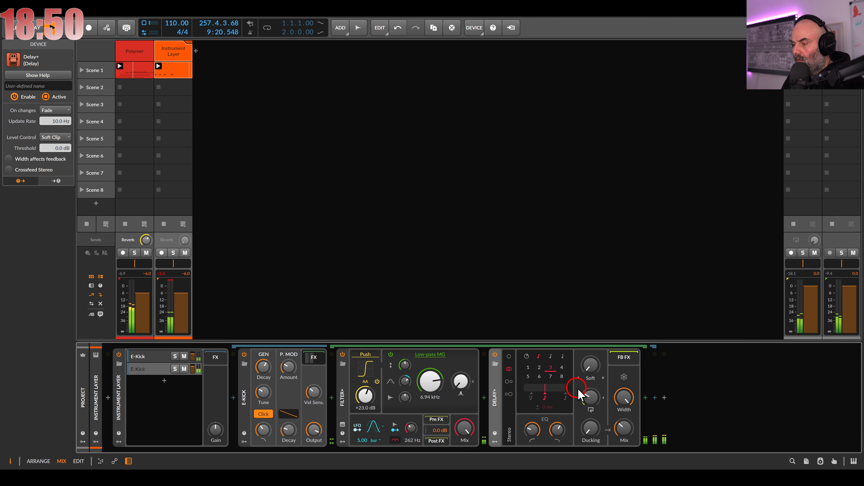
left_click_drag(621, 424, 620, 411)
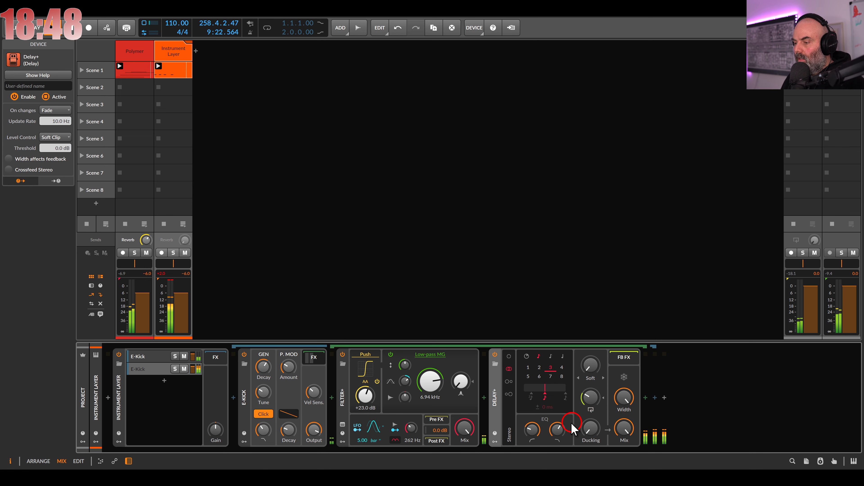
left_click_drag(560, 435, 532, 428)
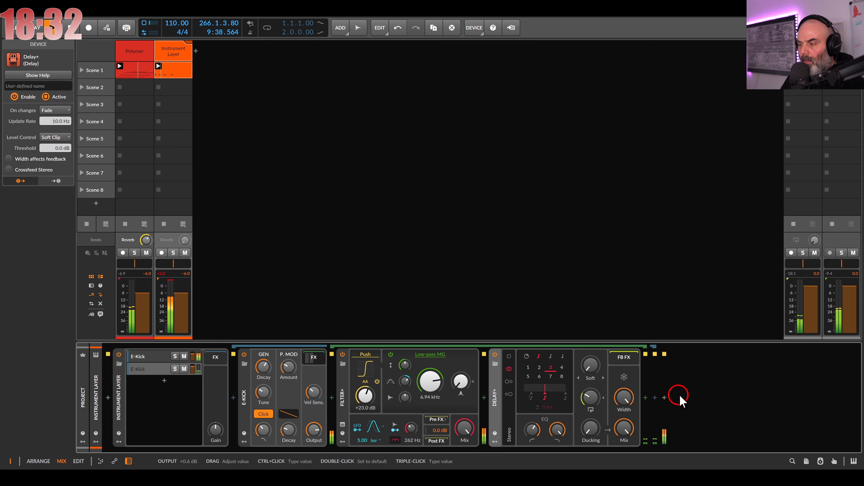
- Insert a Convolution reverb after Delay+ in the second layer's effects chain
left_click(646, 397)
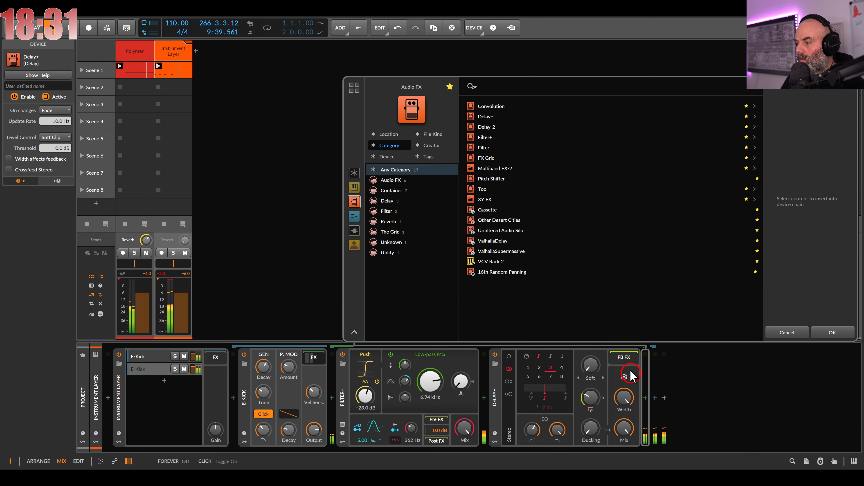
double_click(480, 106)
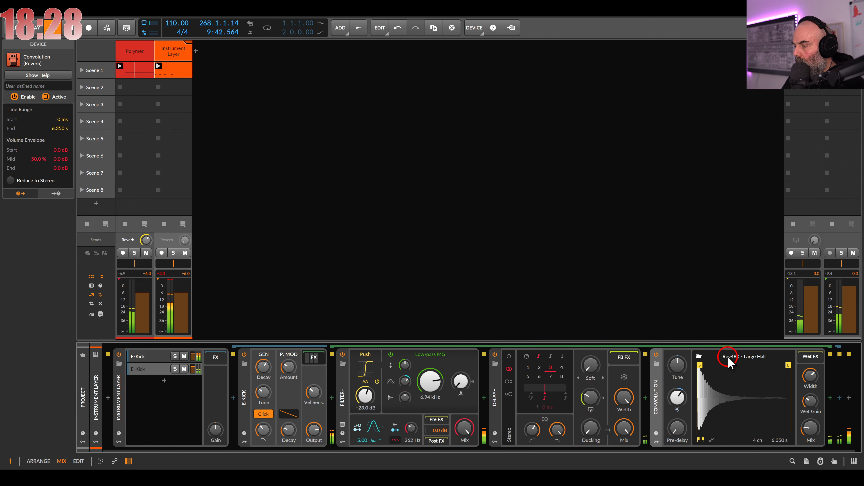
left_click_drag(728, 362, 635, 355)
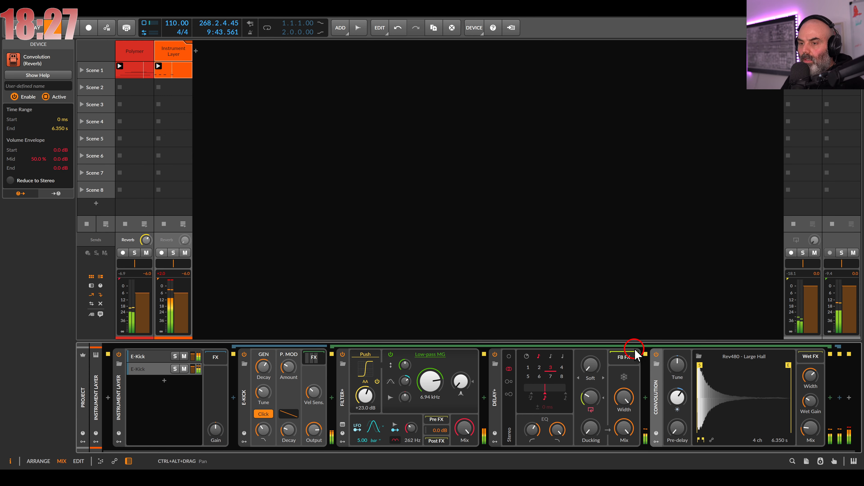
- Solo the second E-Kick layer and the Instrument Layer track, and adjust the Convolution mix and Delay+ feedback
left_click(175, 368)
left_click(172, 253)
left_click(163, 277)
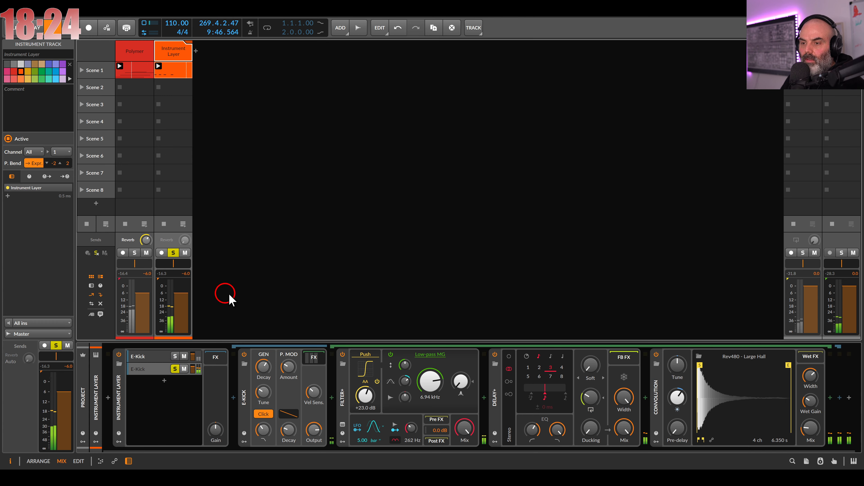
left_click_drag(816, 431, 816, 420)
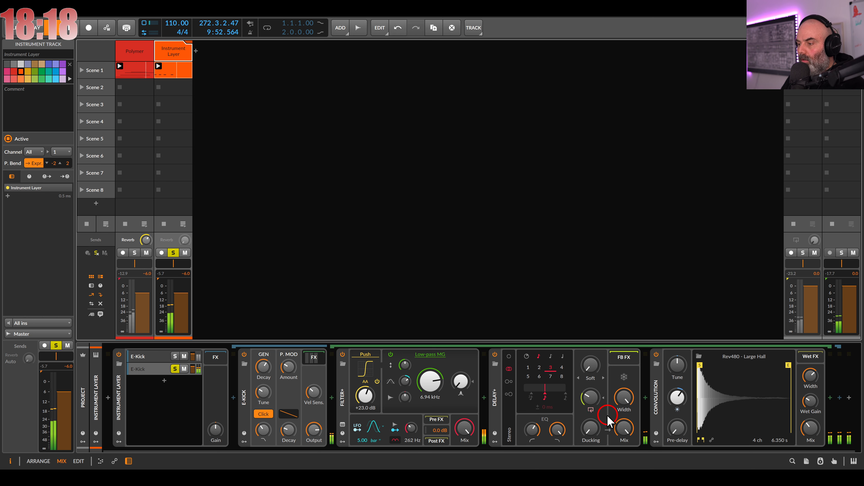
mouse_move(590, 408)
left_mouse_down()
mouse_move(589, 401)
mouse_move(591, 409)
left_mouse_up()
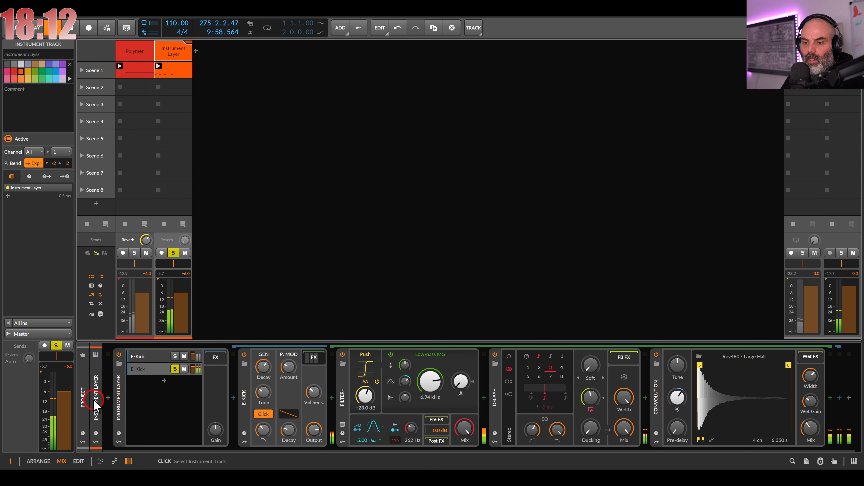
- Add an Audio Sidechain modulator at project level and expand its controls
left_click(80, 440)
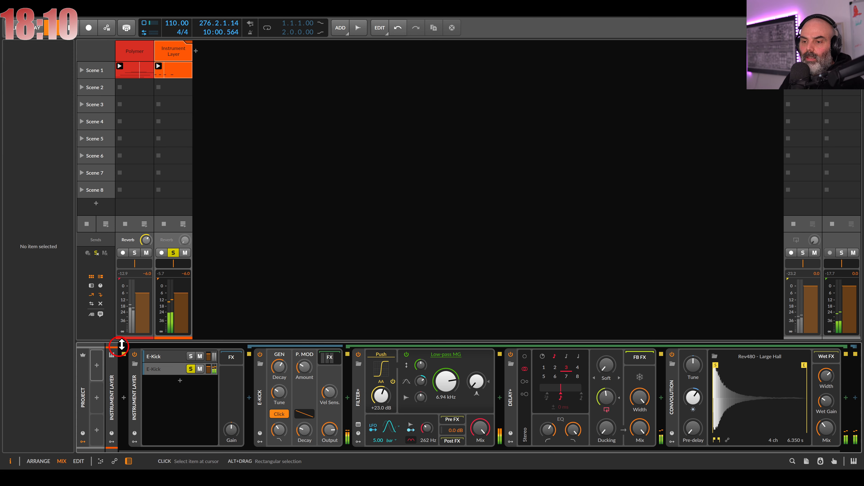
left_click(97, 365)
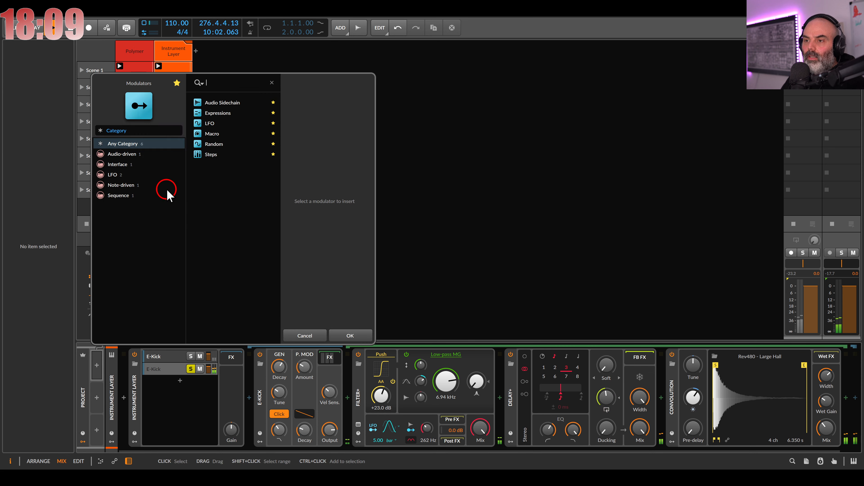
double_click(218, 103)
left_click(116, 356)
- Set the Audio Sidechain source to the first layer's E-Kick Out and adjust its rise time and low cut
left_click(150, 363)
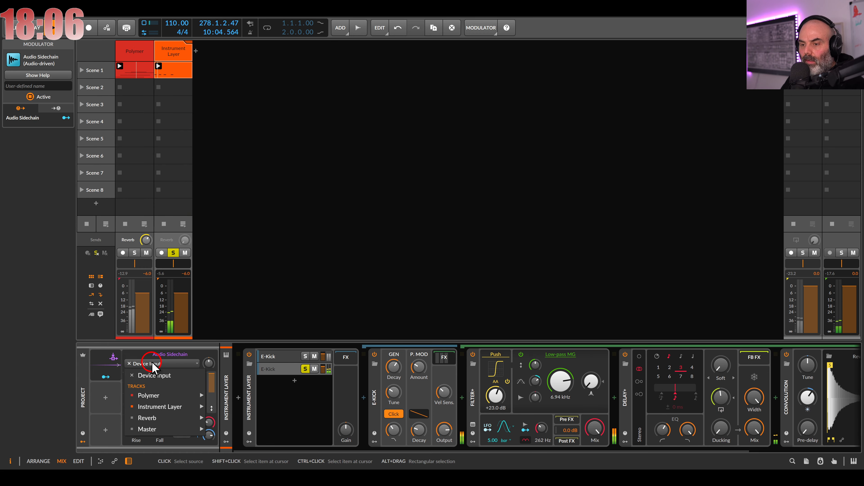
mouse_move(182, 408)
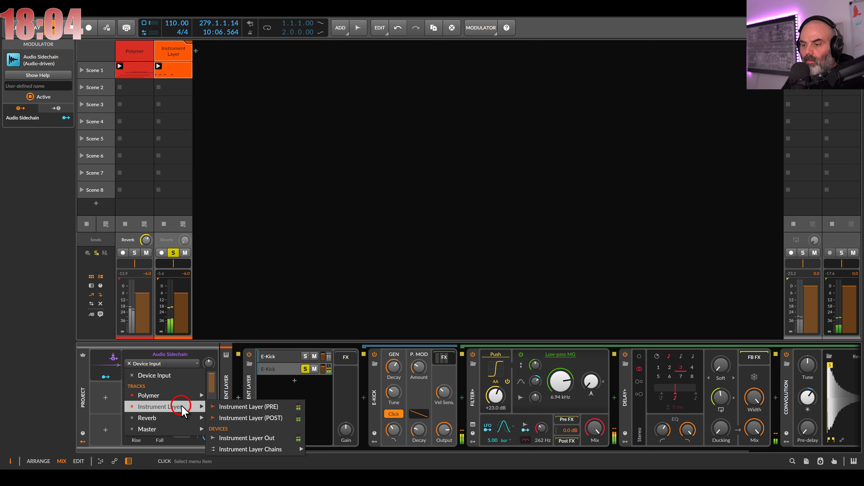
mouse_move(262, 449)
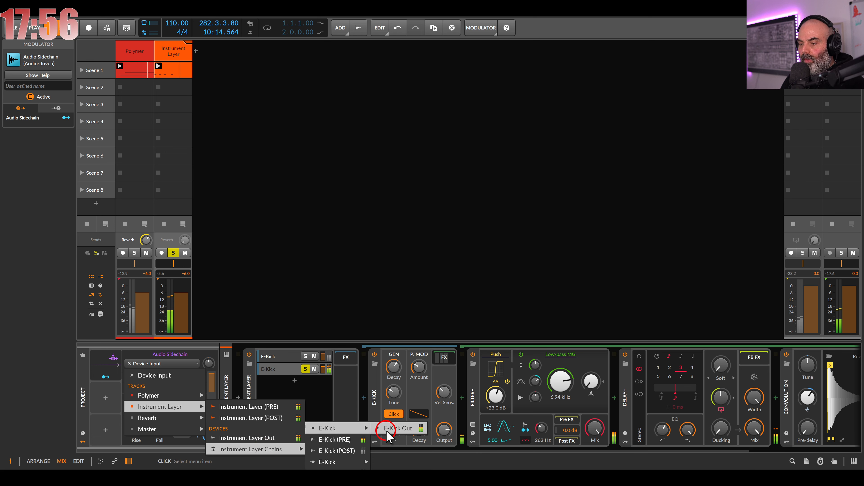
left_click(330, 440)
left_click_drag(135, 426, 139, 428)
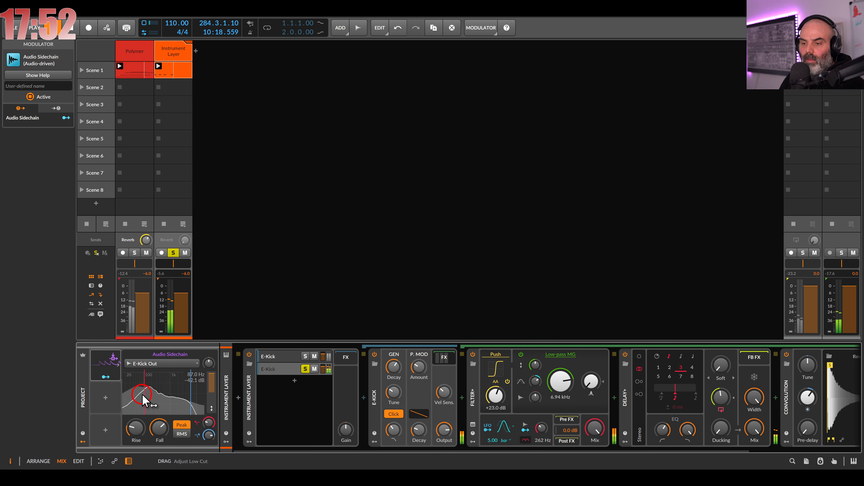
left_click_drag(144, 395, 138, 395)
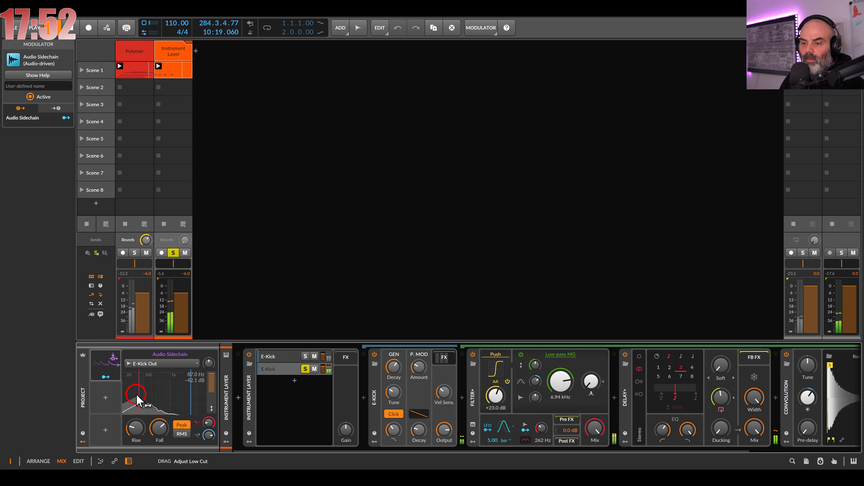
- Map the Audio Sidechain modulator to the second E-Kick's Output with an amount of -0.81
left_click(110, 378)
left_click_drag(440, 433, 443, 426)
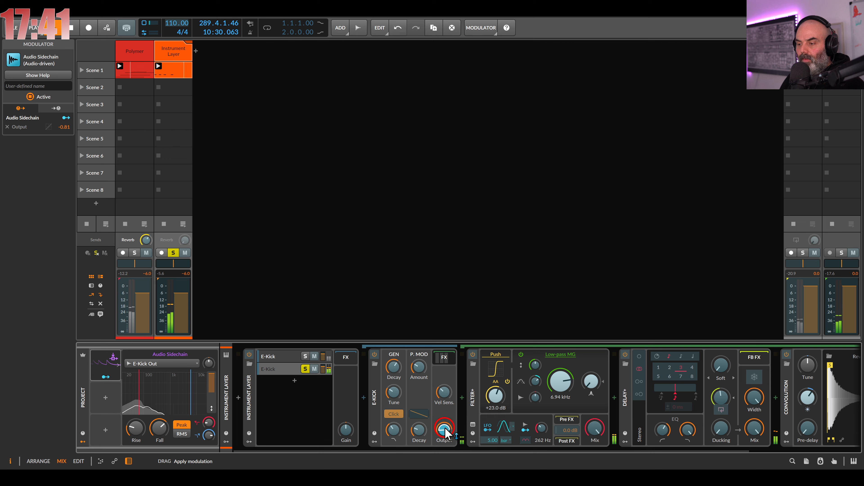
left_click(113, 377)
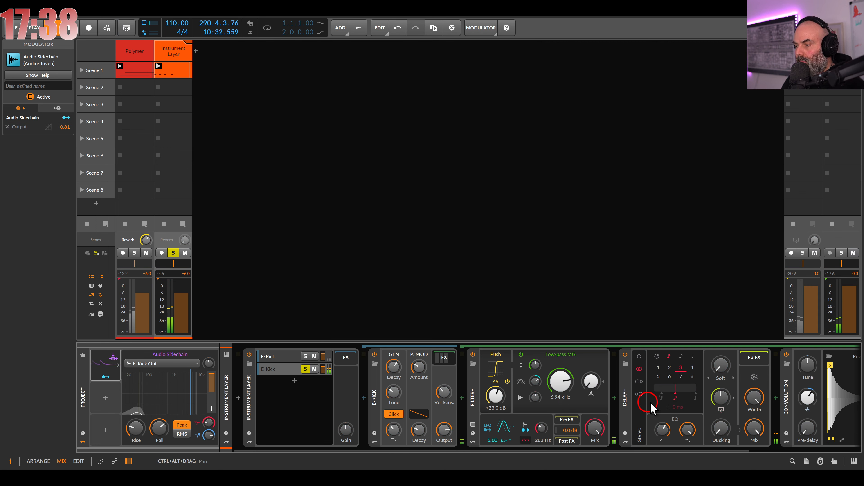
- Set the second layer's Convolution to 150 % width and about 24.7 % mix, and adjust its brightness
left_click_drag(720, 402, 594, 422)
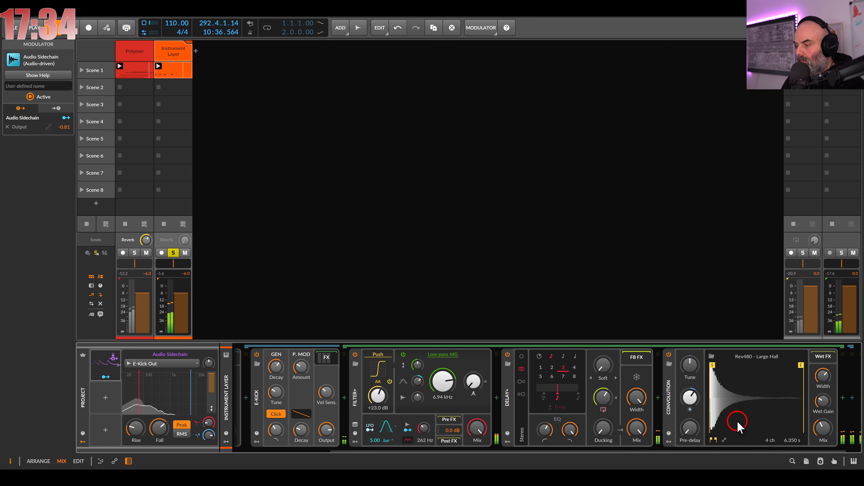
left_click_drag(824, 382, 823, 380)
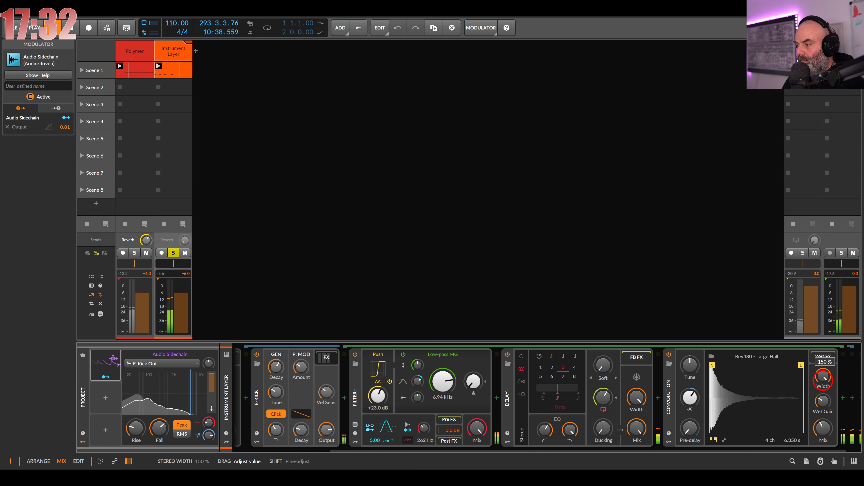
mouse_move(690, 398)
left_mouse_down()
mouse_move(690, 385)
mouse_move(690, 400)
left_mouse_up()
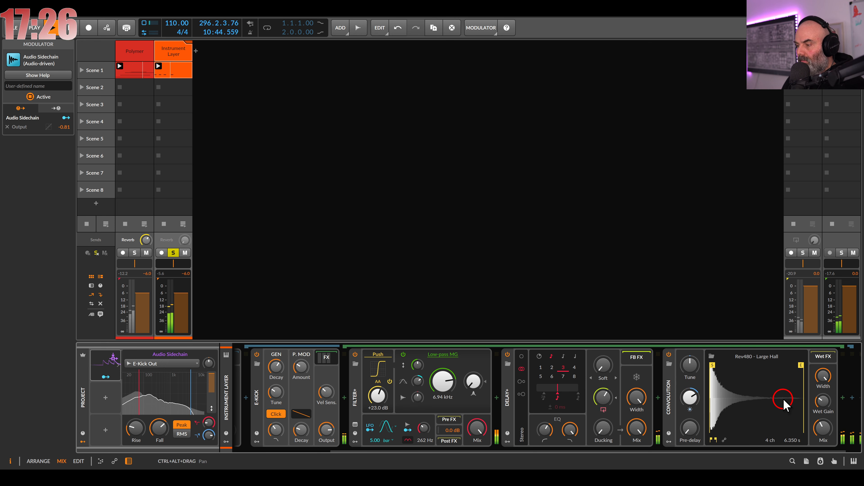
left_click_drag(824, 429, 824, 429)
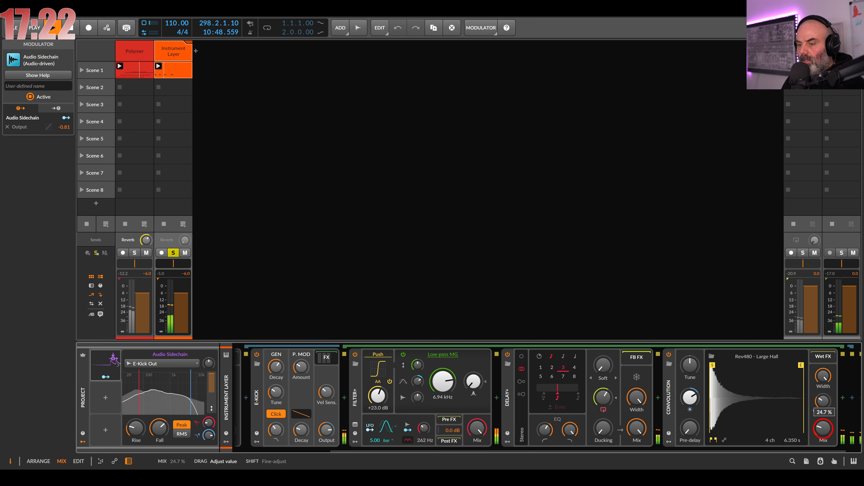
left_click_drag(824, 428, 823, 428)
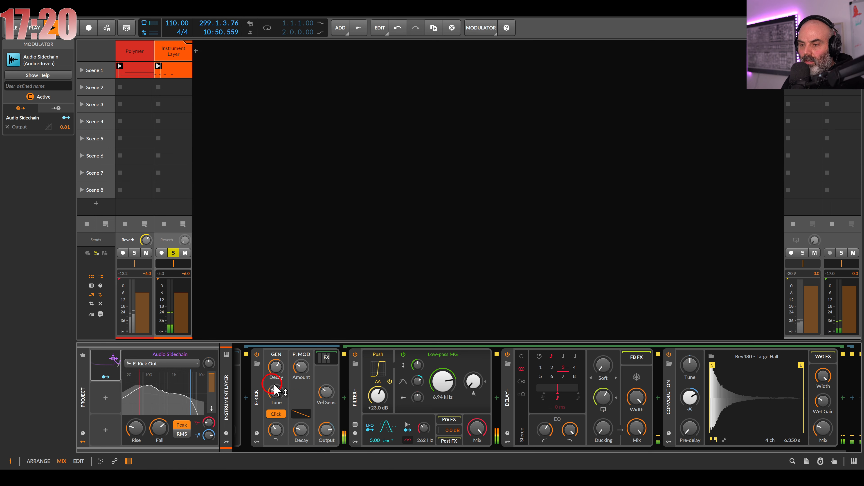
- Unsolo the second layer and balance the E-Kick outputs to +2.8 dB for the first and -1.7 dB for the second
left_click_drag(255, 378, 388, 381)
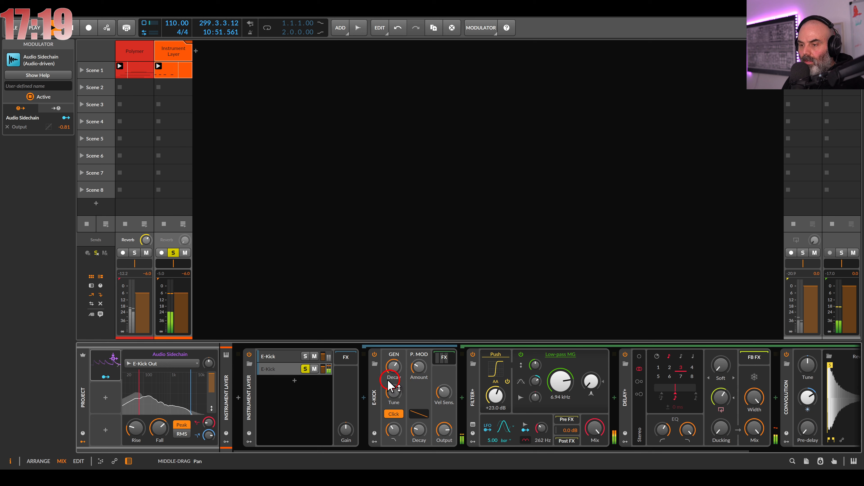
left_click(305, 369)
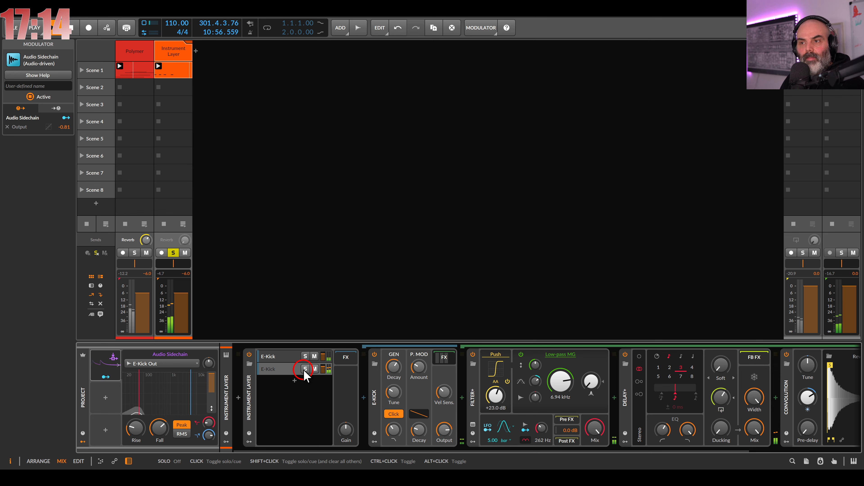
left_click(288, 358)
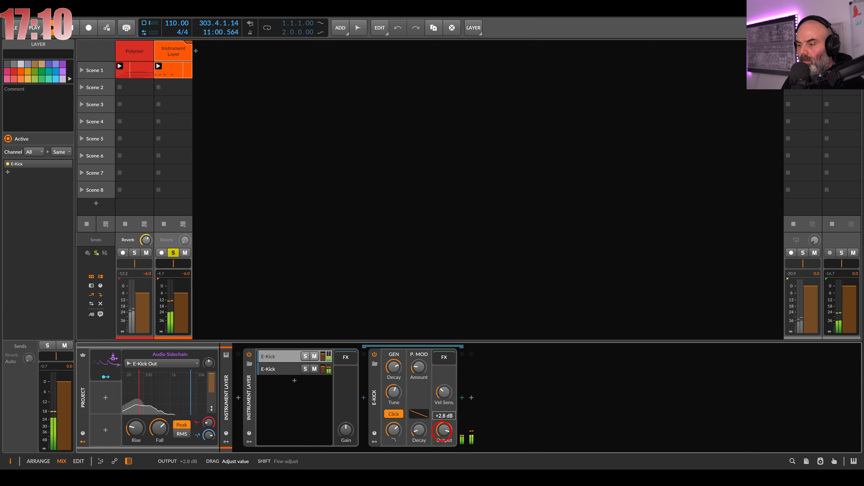
left_click(314, 370)
left_click_drag(445, 430, 445, 430)
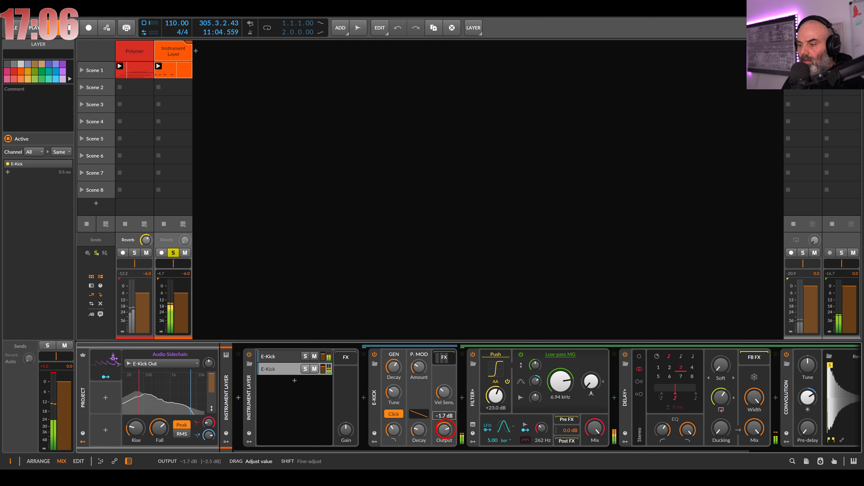
- Set the first E-Kick's low-pass cutoff to 6.29 kHz
left_click(280, 356)
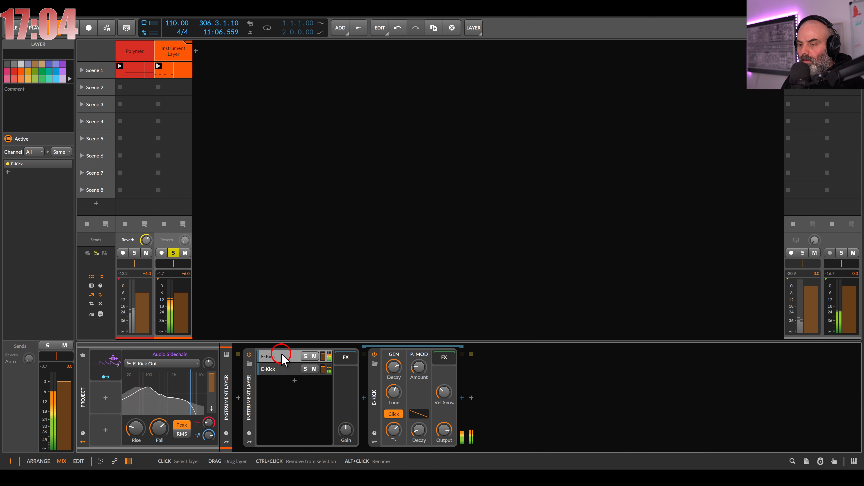
left_click(394, 430)
left_click_drag(394, 430, 393, 427)
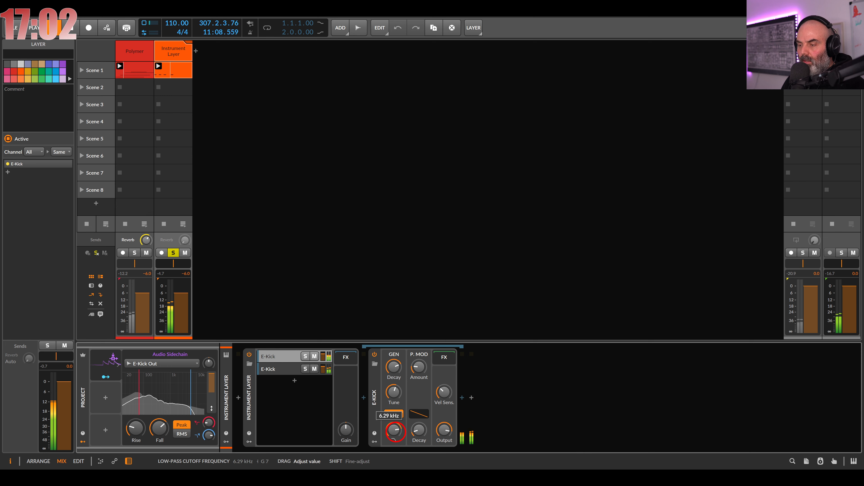
- Add a Delay+ to the first E-Kick's FX chain and raise the low-cut frequency of its EQ
left_click(444, 358)
left_click(462, 398)
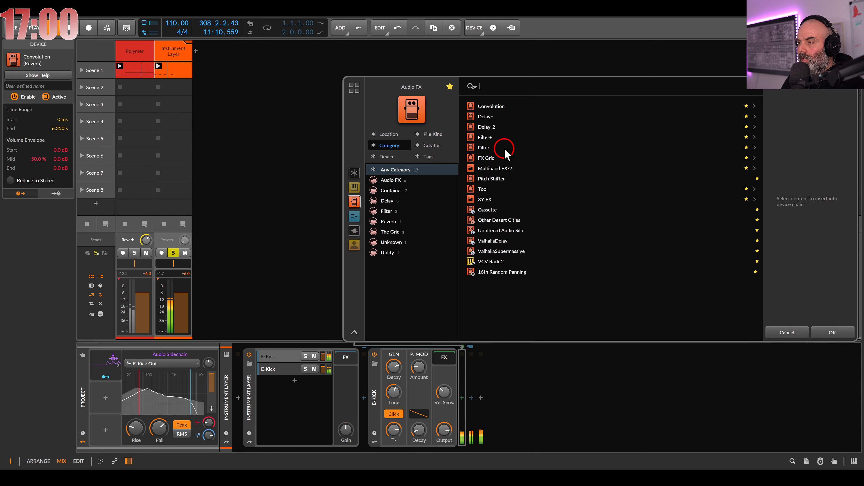
left_click(487, 116)
double_click(487, 119)
left_click(534, 432)
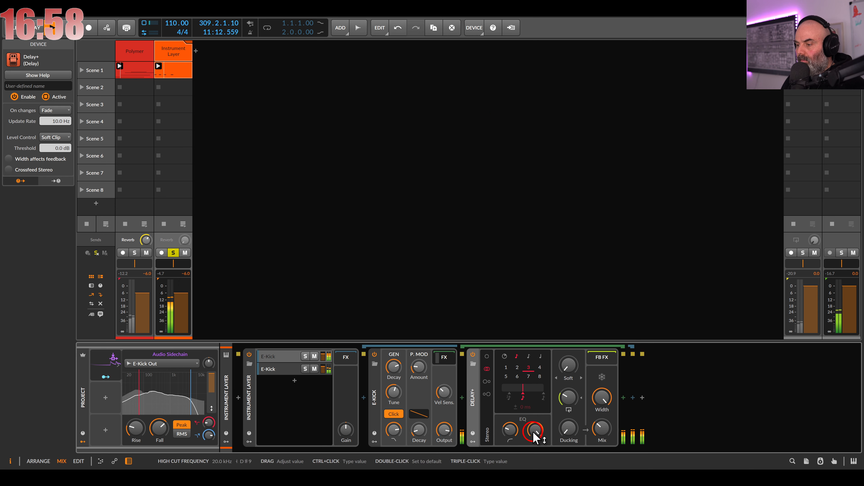
mouse_move(511, 432)
left_mouse_down()
mouse_move(511, 418)
mouse_move(511, 436)
left_mouse_up()
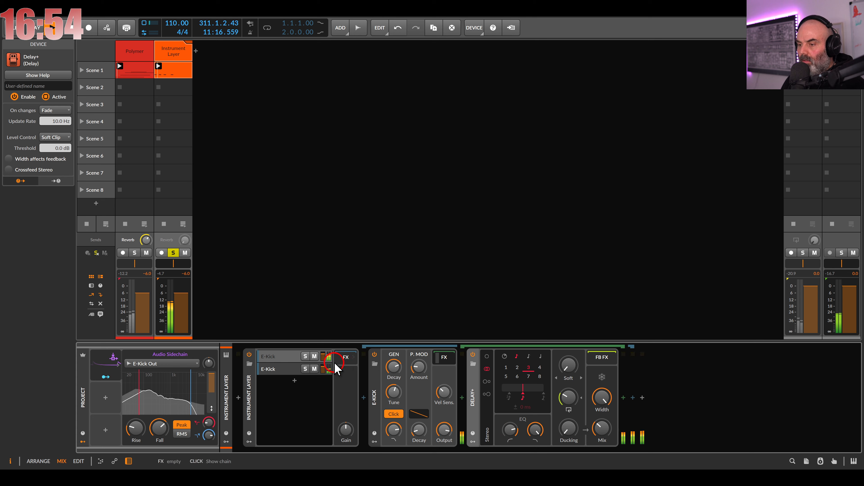
- Solo the first E-Kick layer and shape its Delay+ with more feedback, the Still blur character and 31.5 % ducking
left_click(305, 356)
left_click_drag(517, 429, 517, 434)
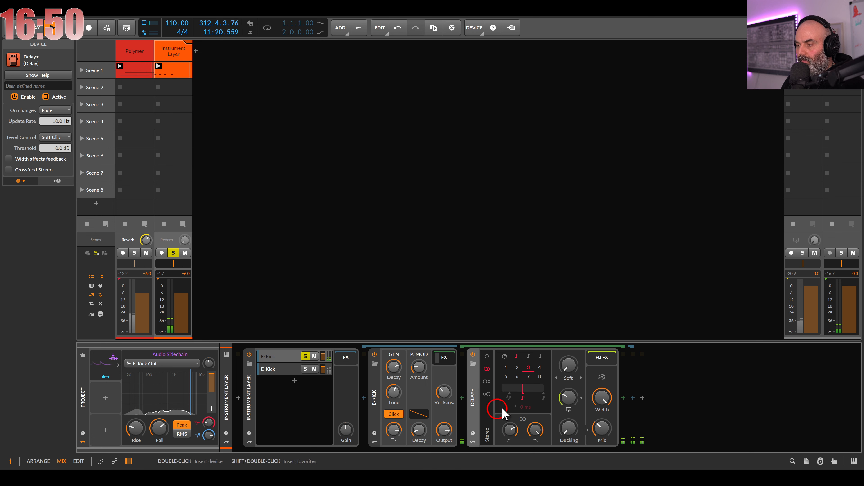
left_click_drag(568, 397, 568, 395)
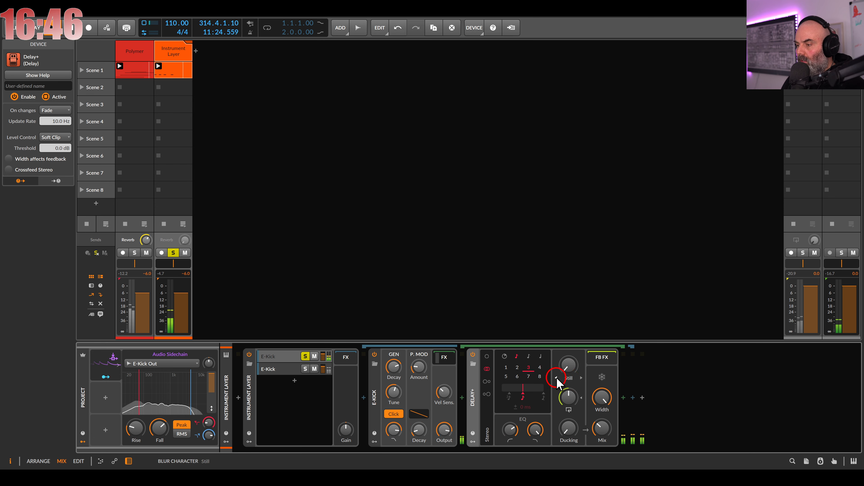
left_click_drag(567, 366, 569, 371)
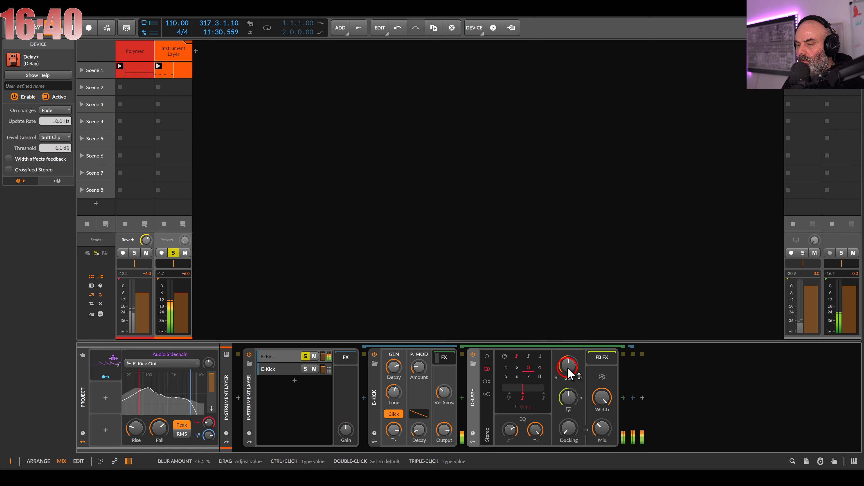
left_click_drag(569, 374, 569, 366)
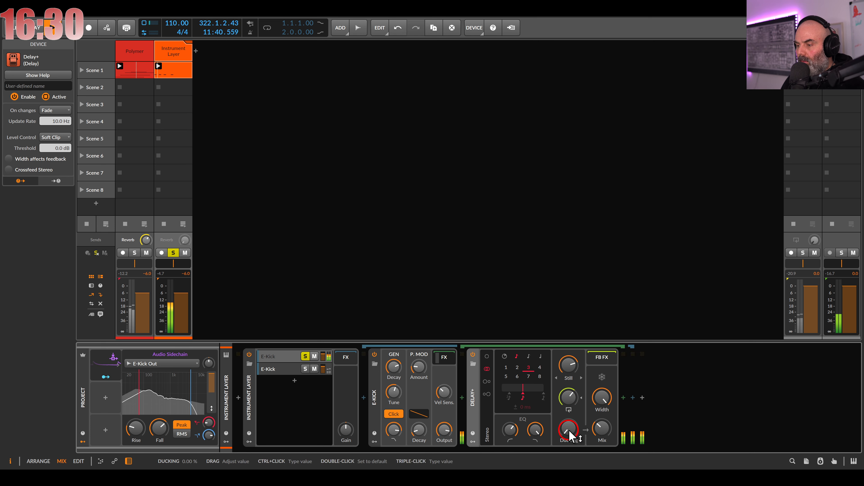
left_click_drag(569, 434, 573, 438)
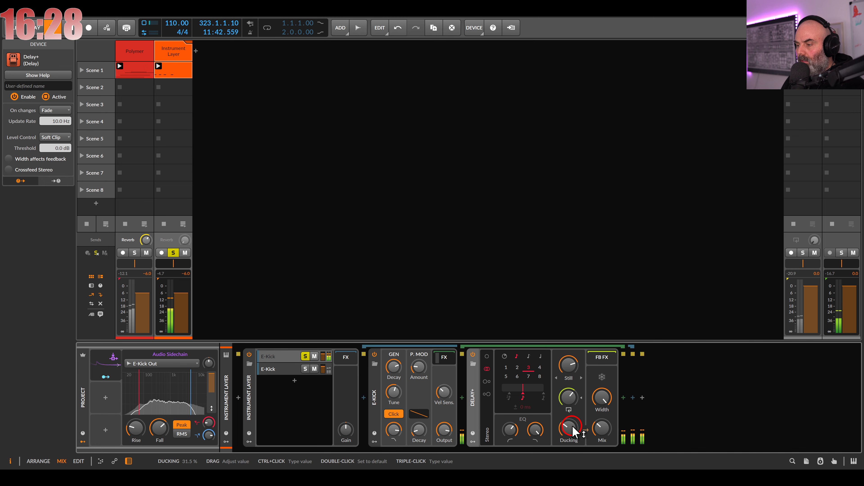
- Unsolo the first E-Kick layer and the Instrument Layer track
left_click(304, 356)
left_click(173, 253)
left_click(173, 253)
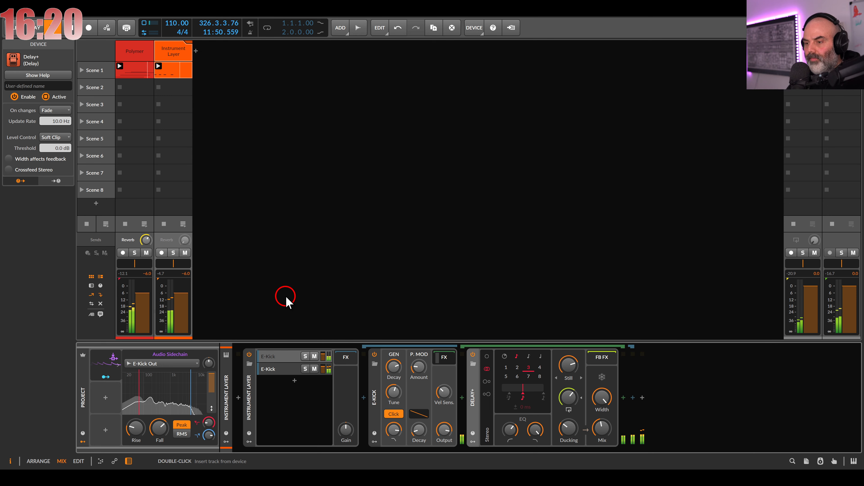
- Shorten the second E-Kick's oscillator decay to about 279 ms and set its Filter+ Push drive to +14.7 dB
left_click(283, 369)
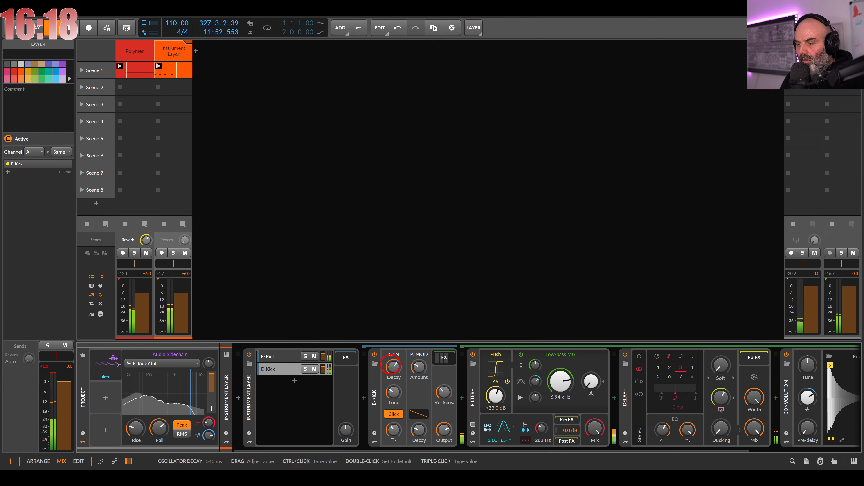
left_click(392, 365)
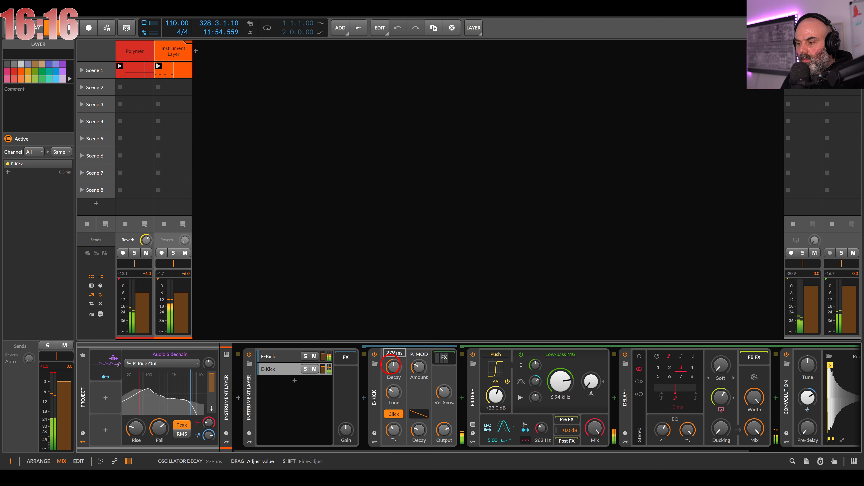
left_click_drag(392, 366, 393, 368)
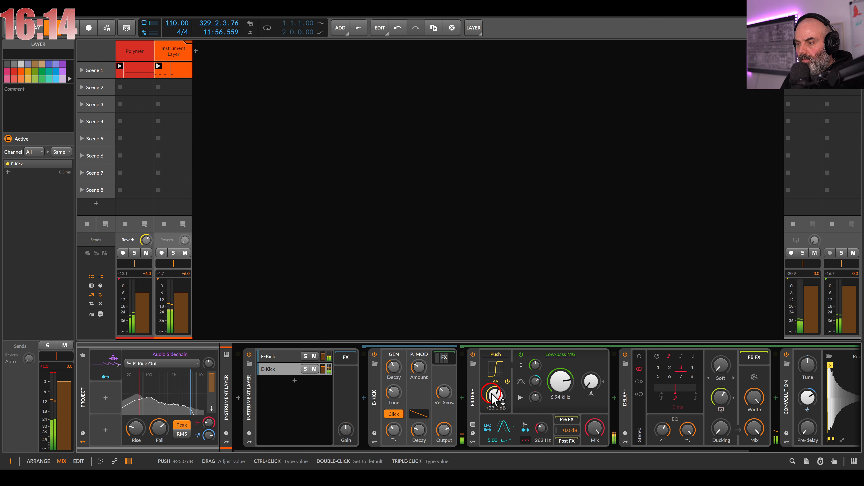
left_click_drag(494, 396, 494, 399)
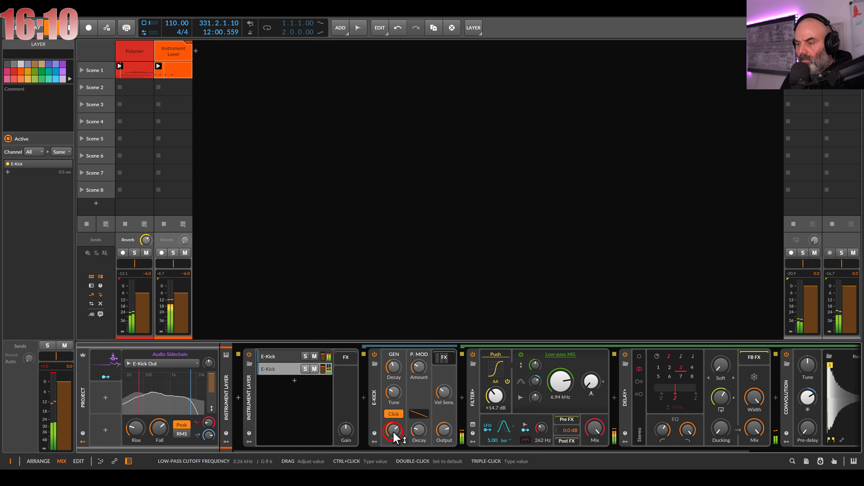
- Add a new instrument track with a Polysynth beside the Instrument Layer track
left_click(263, 256)
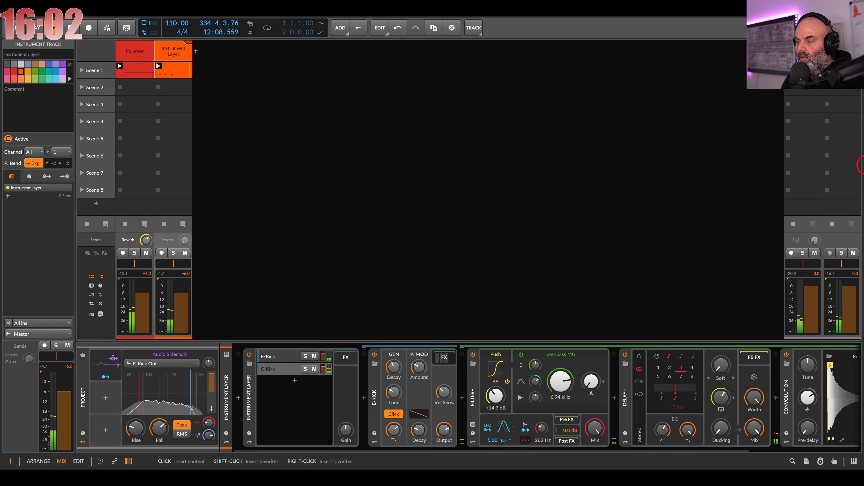
left_click(375, 170)
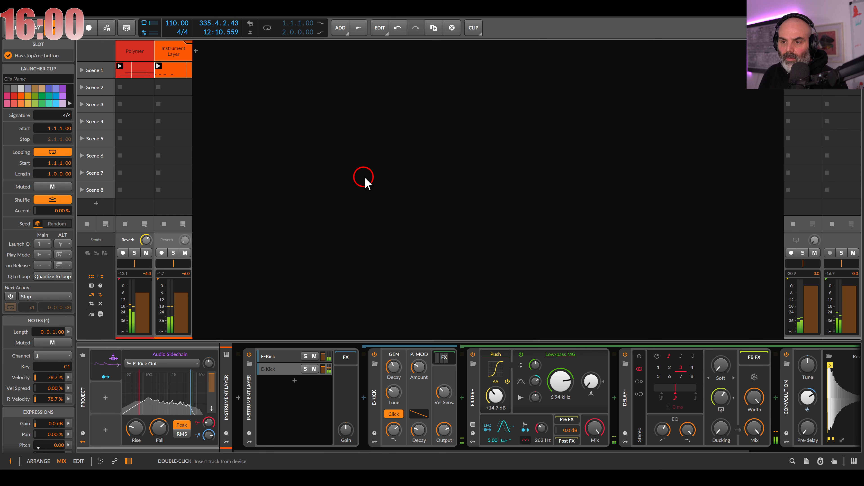
double_click(324, 173)
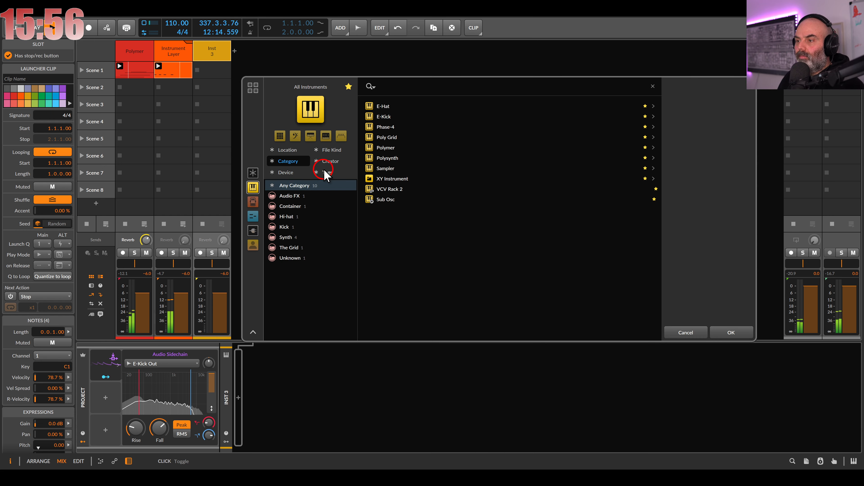
double_click(387, 158)
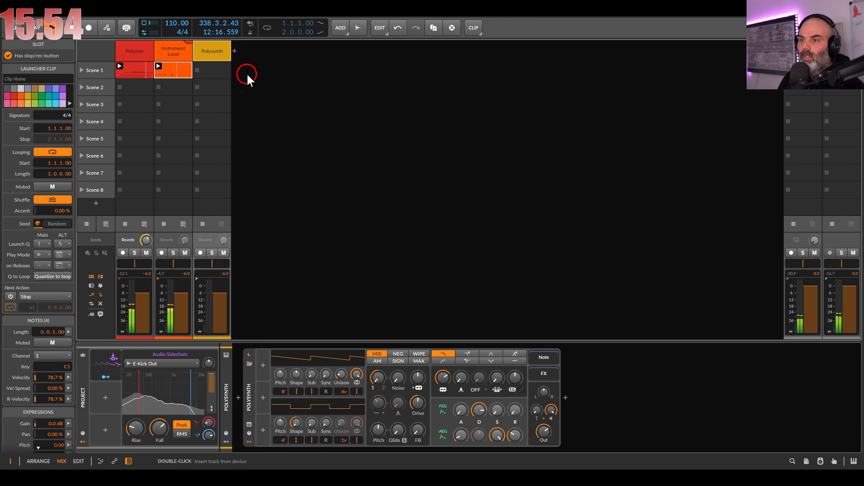
- Insert a Ricochet note effect after the Polysynth on the new track
left_click(218, 54)
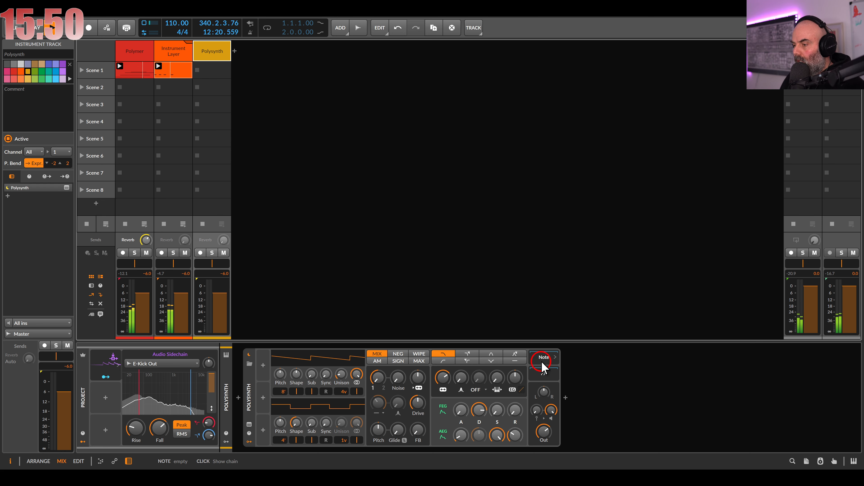
left_click(566, 398)
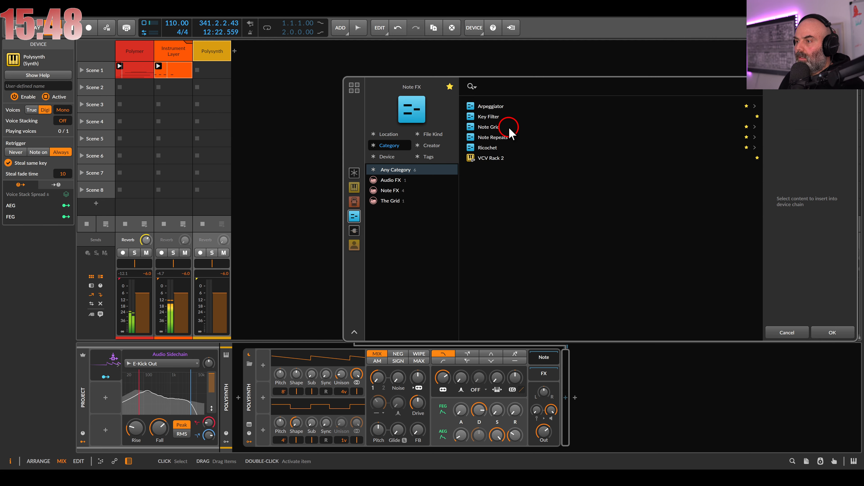
double_click(487, 149)
- Create a Scene 1 clip on the Polysynth track with a one-bar C2 note and launch it
double_click(205, 71)
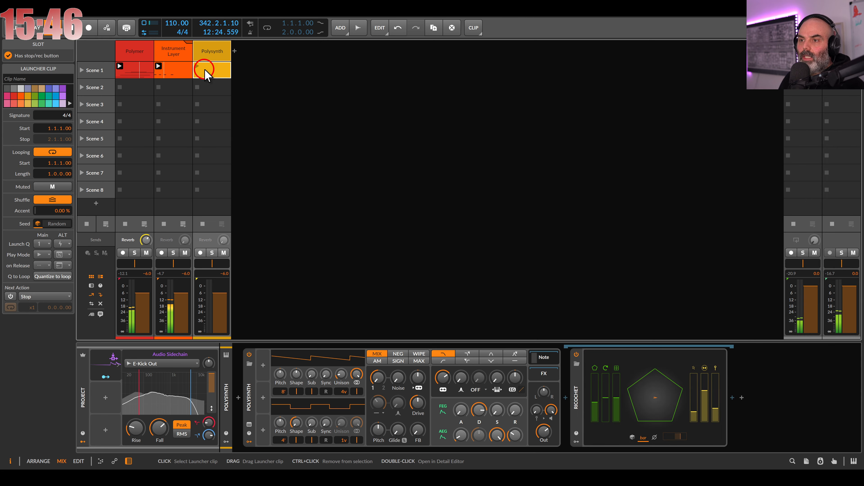
double_click(205, 70)
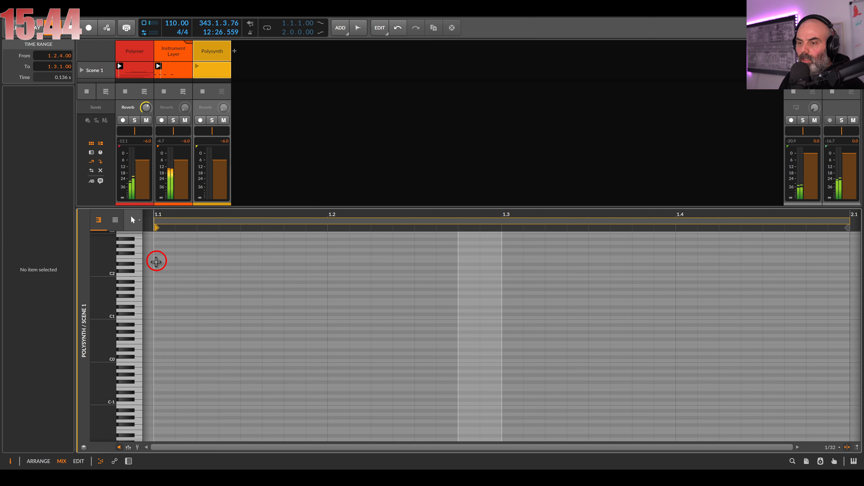
left_click(138, 274)
left_click(138, 274)
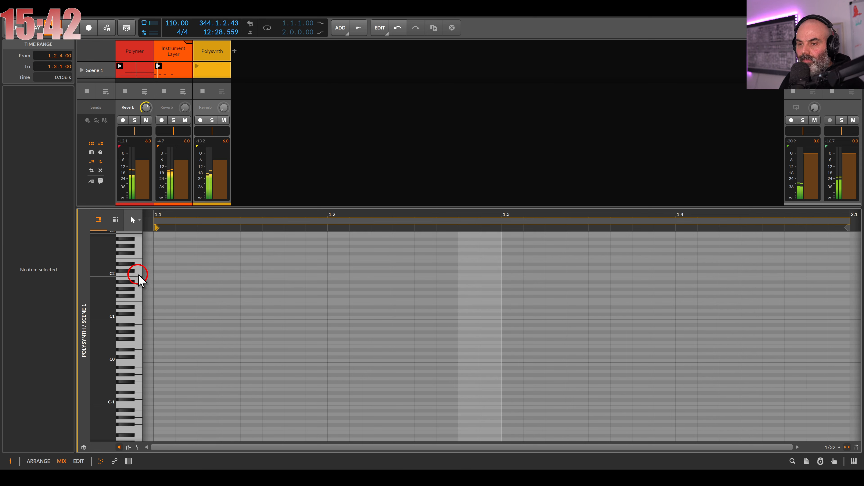
left_click(138, 275)
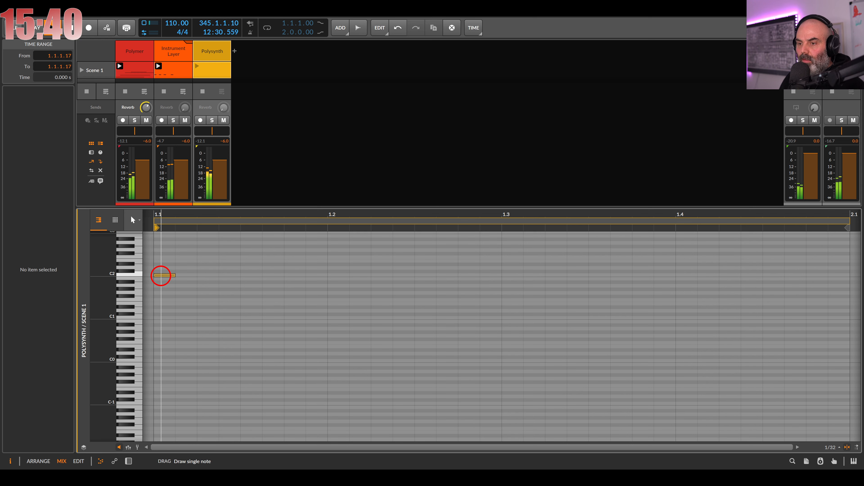
double_click(161, 275)
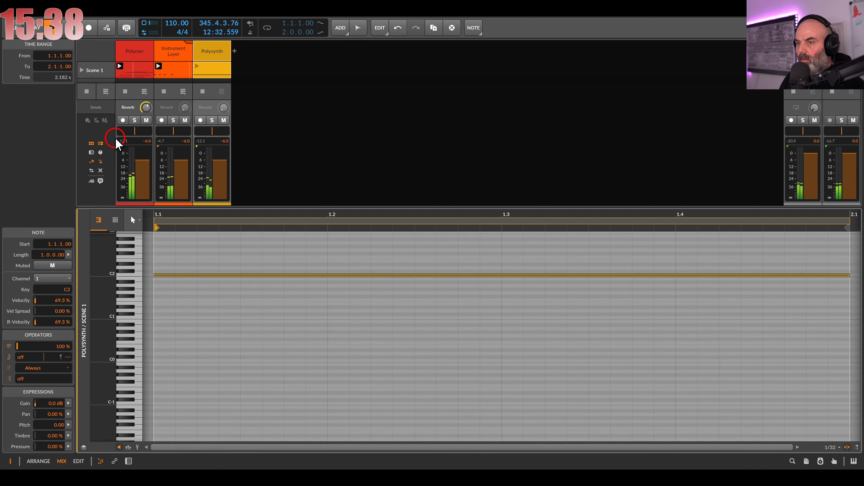
double_click(210, 54)
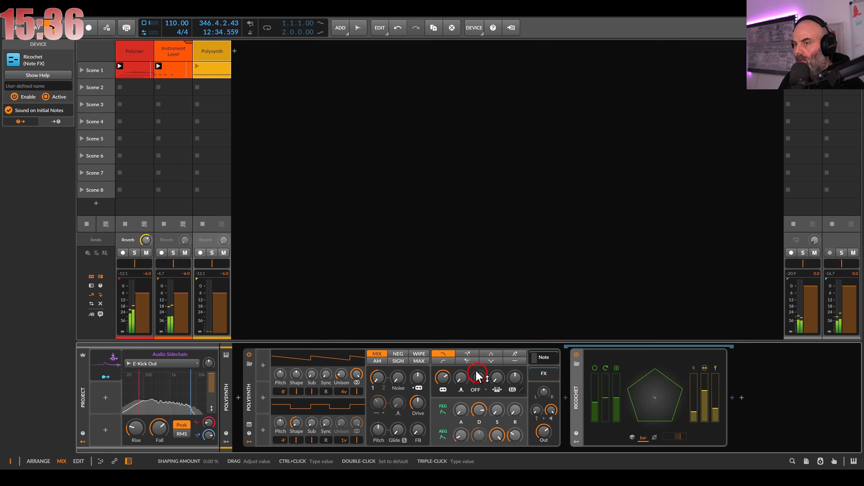
left_click(197, 66)
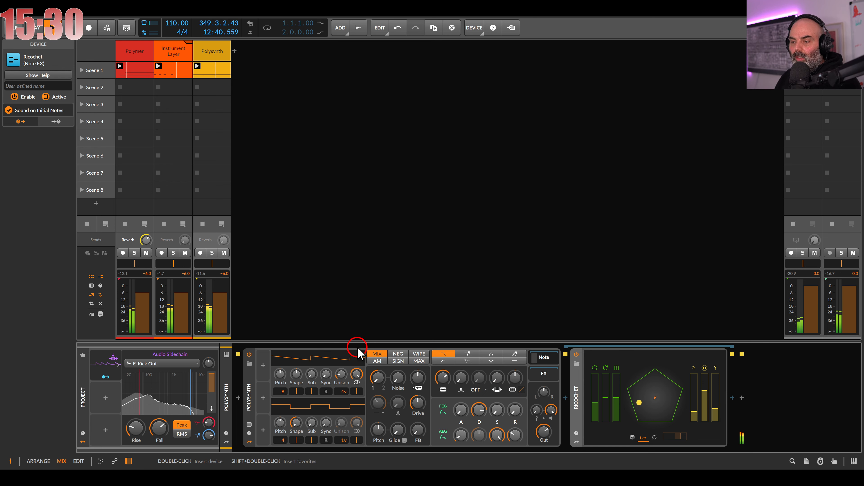
- Switch the Polysynth oscillator mixing to AM with the Osc 1/2 mix at 100 %, and add some noise
left_click(376, 362)
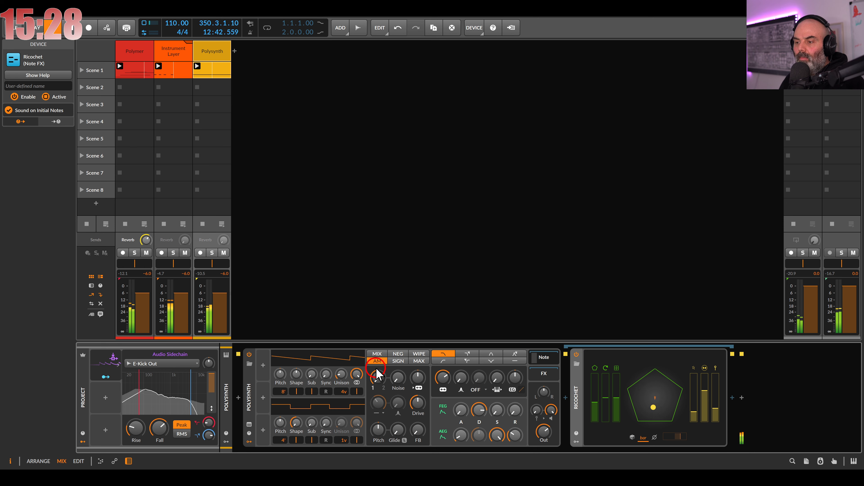
left_click(377, 377)
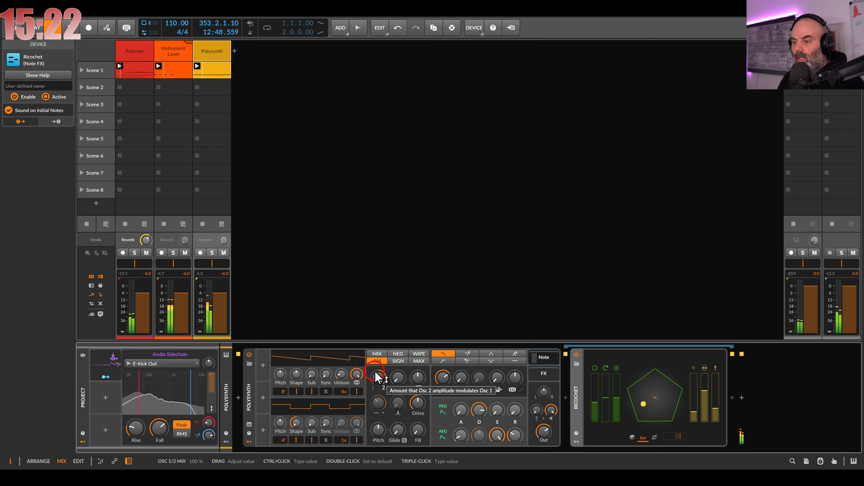
mouse_move(396, 378)
left_mouse_down()
mouse_move(397, 370)
mouse_move(397, 384)
left_mouse_up()
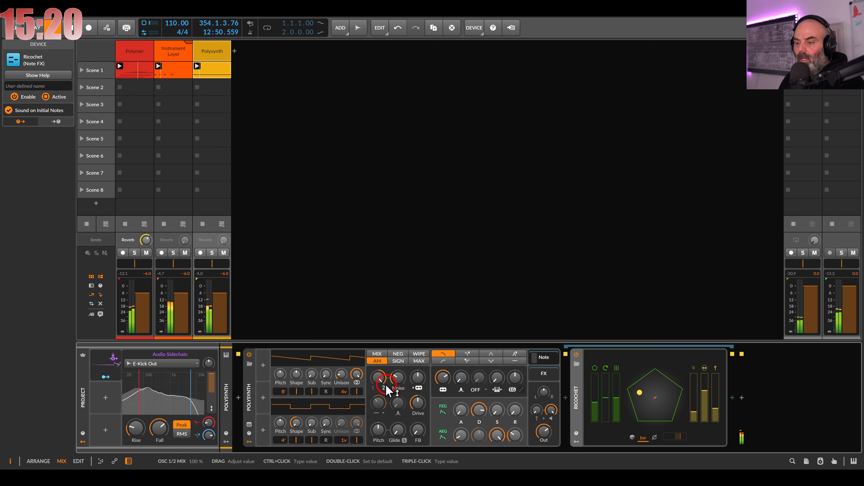
- Set Polysynth oscillator 2 to 16' with five unison voices, and adjust the amplitude envelope
left_click_drag(281, 436, 281, 438)
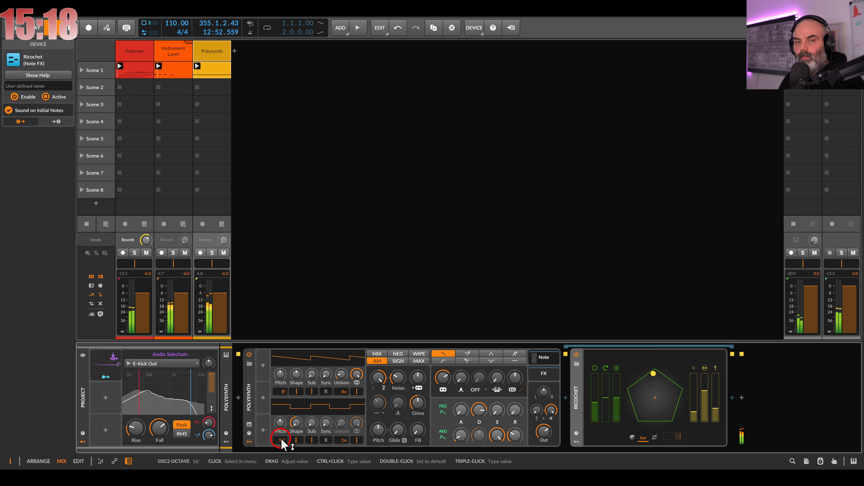
left_click_drag(342, 441, 343, 437)
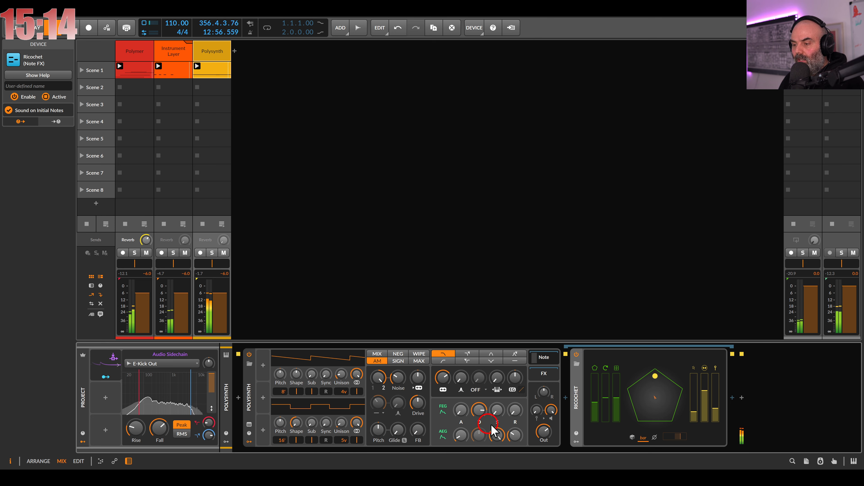
left_click_drag(540, 431, 515, 434)
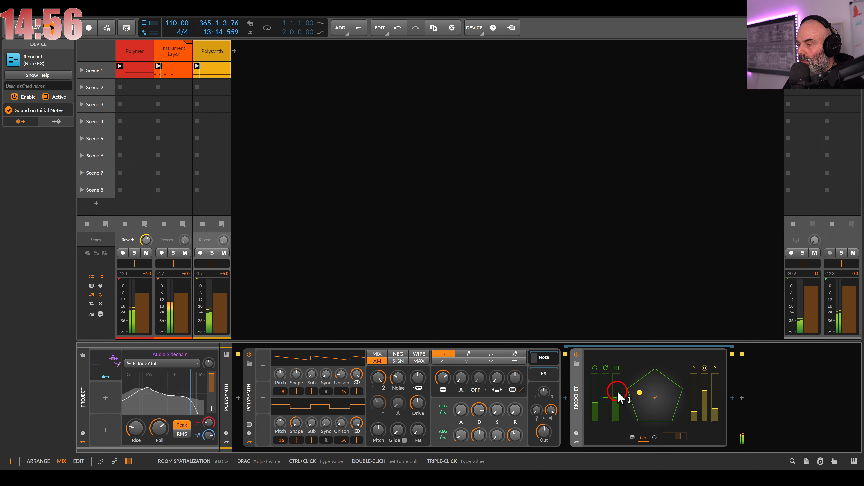
- Raise Ricochet's room spatialization to the maximum and move Ricochet in front of the Polysynth
left_click_drag(616, 402, 616, 395)
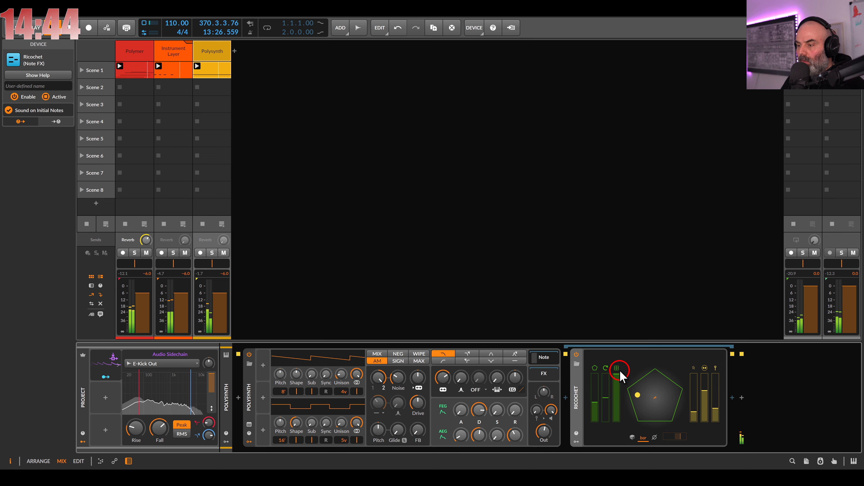
left_click_drag(581, 388, 280, 390)
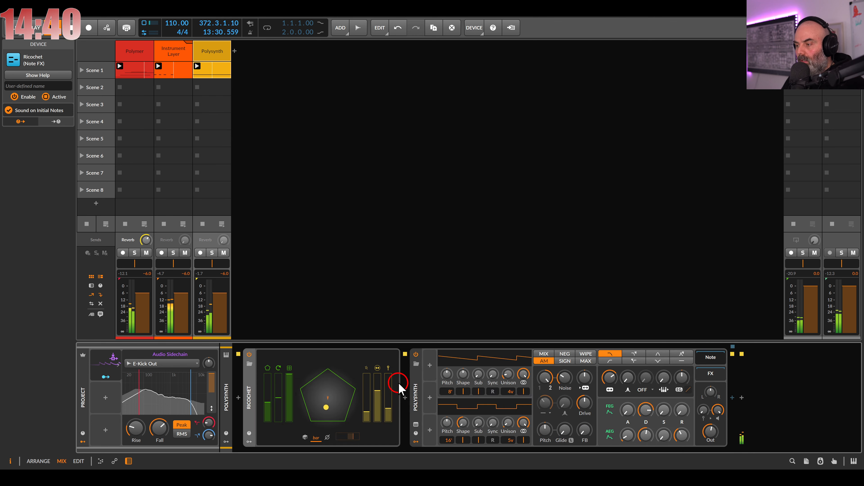
left_click(417, 386)
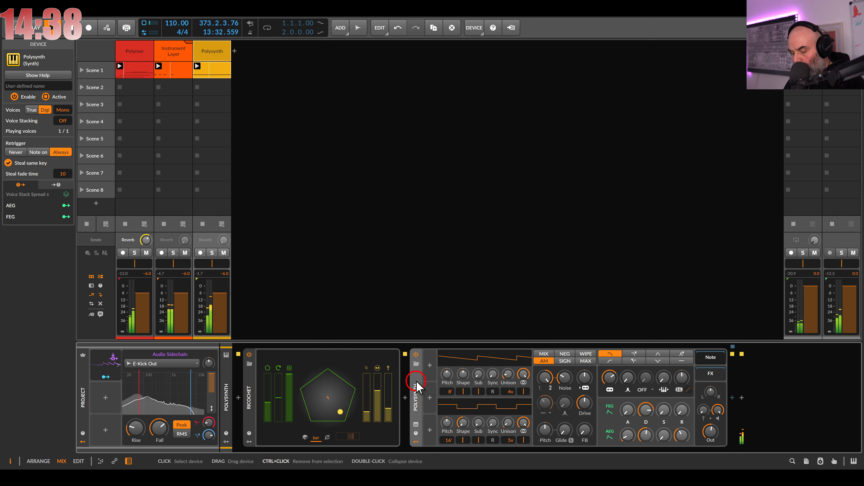
- Group the Polysynth device into an Instrument Layer
key("ctrl+g")
- Add the Sub Osc preset as a second layer beside the Polysynth and open its Grid patch
double_click(441, 389)
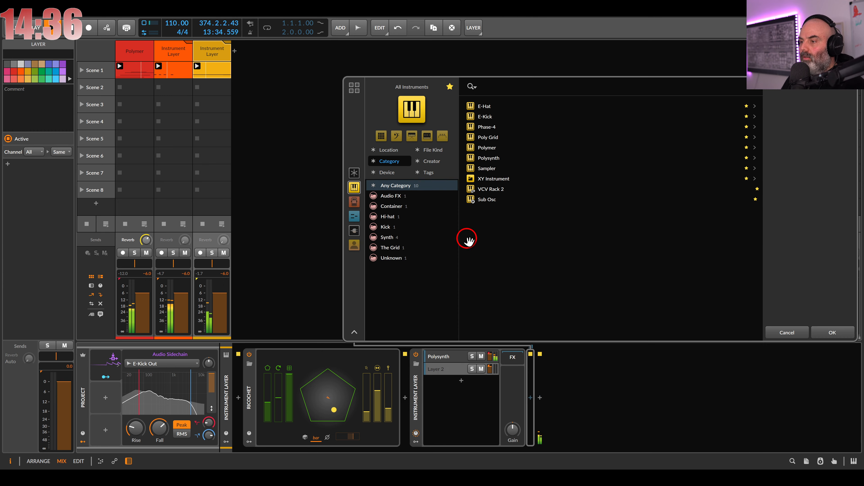
double_click(487, 199)
double_click(600, 375)
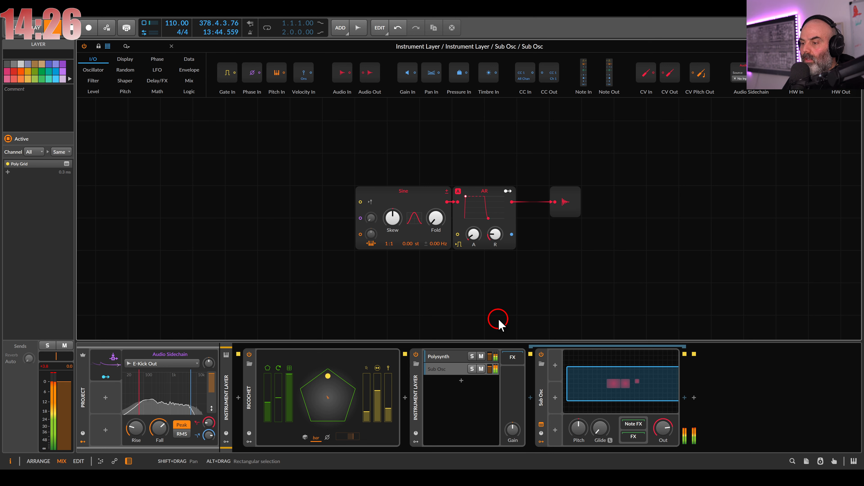
left_click(448, 356)
left_click(449, 370)
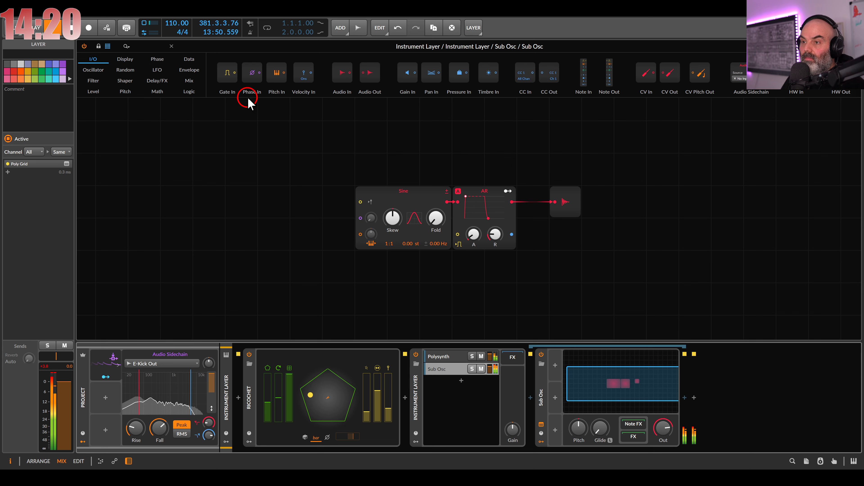
- Try a Gate In module in the Sub Osc patch, and delete both it and the Sub Osc layer
left_click_drag(227, 71, 251, 176)
left_click(251, 175)
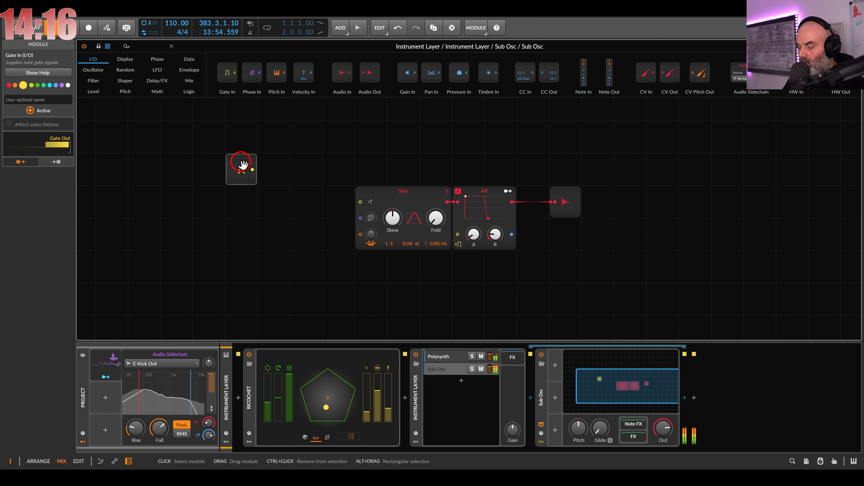
key("Delete")
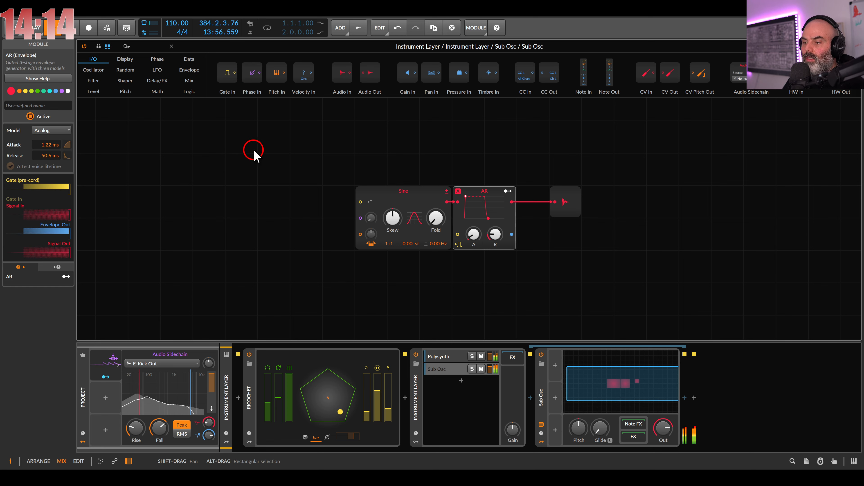
left_click(439, 369)
key("Delete")
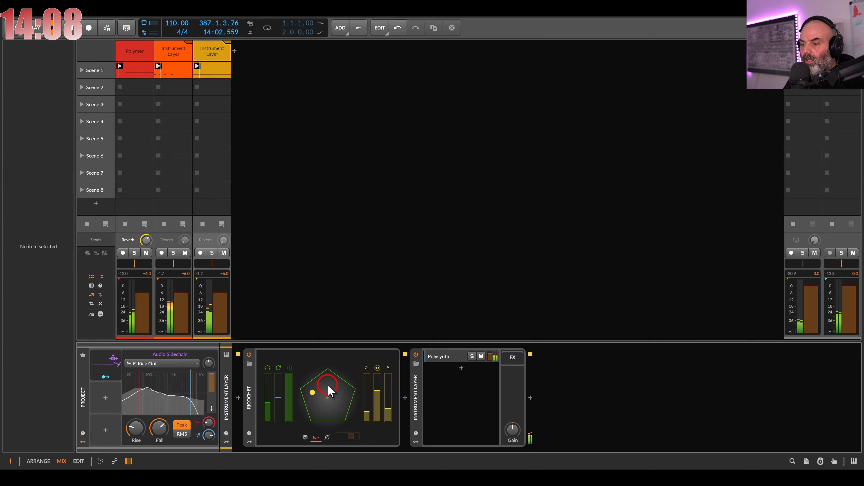
- Solo the Polysynth's track, and set Ricochet's ball speed to about 2209 % and its room sides to 8
left_click(212, 253)
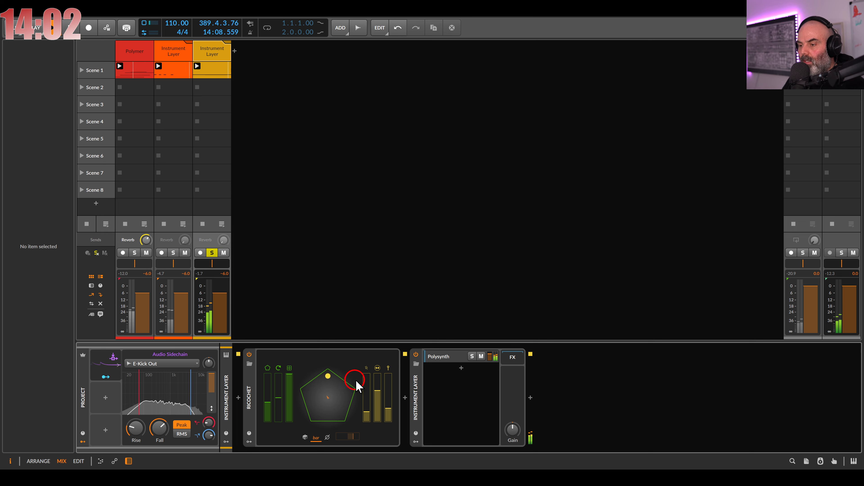
left_click_drag(366, 410, 387, 414)
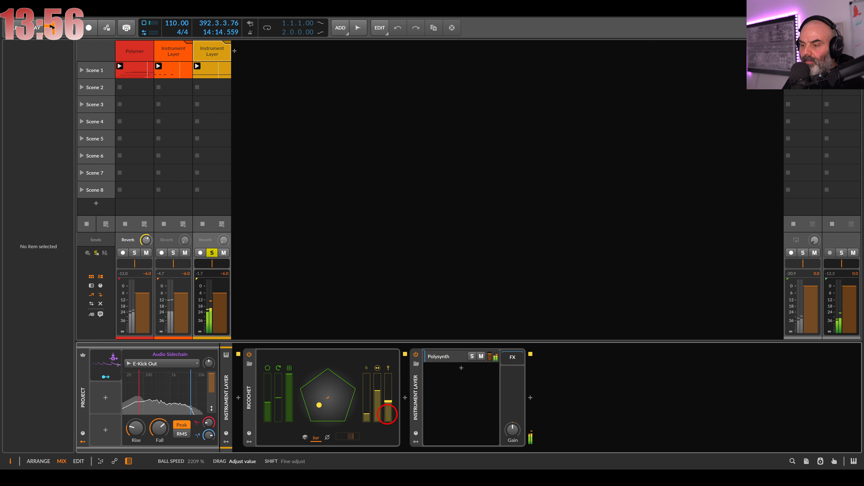
left_click_drag(387, 414, 387, 414)
left_click_drag(268, 406, 276, 391)
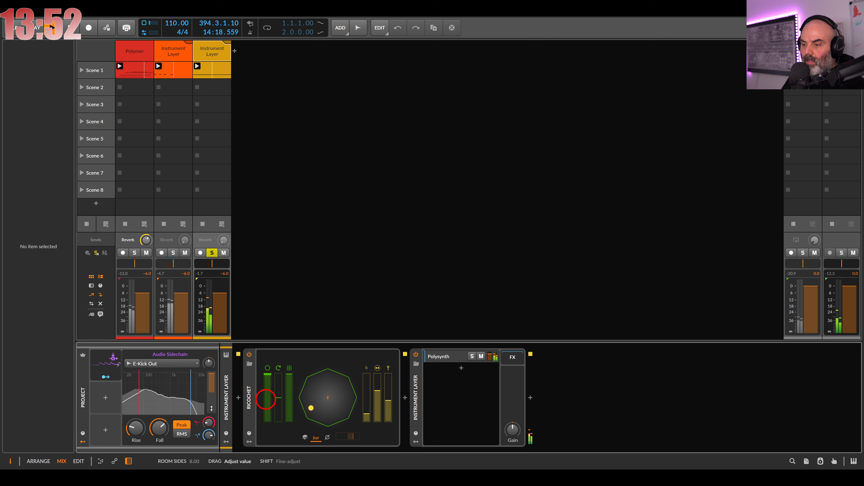
- Switch Ricochet from the bar option to the cube option and lower the middle of its three ball settings
left_click(314, 438)
left_click(305, 437)
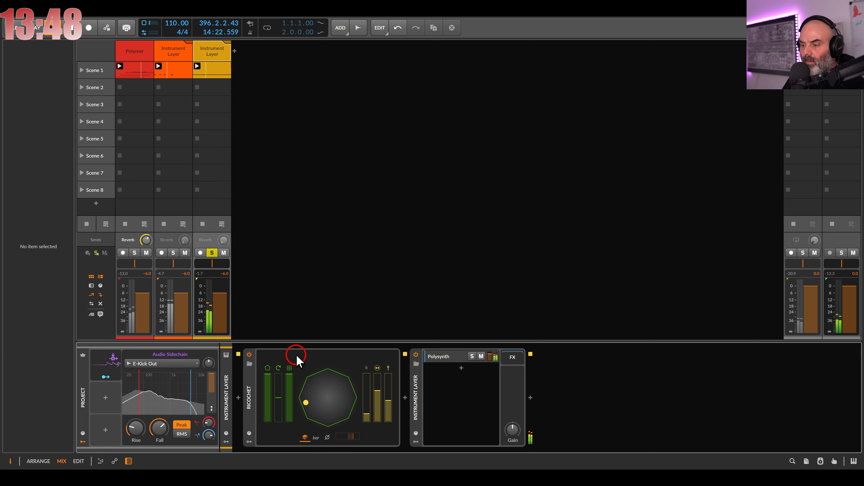
left_click_drag(377, 389, 376, 406)
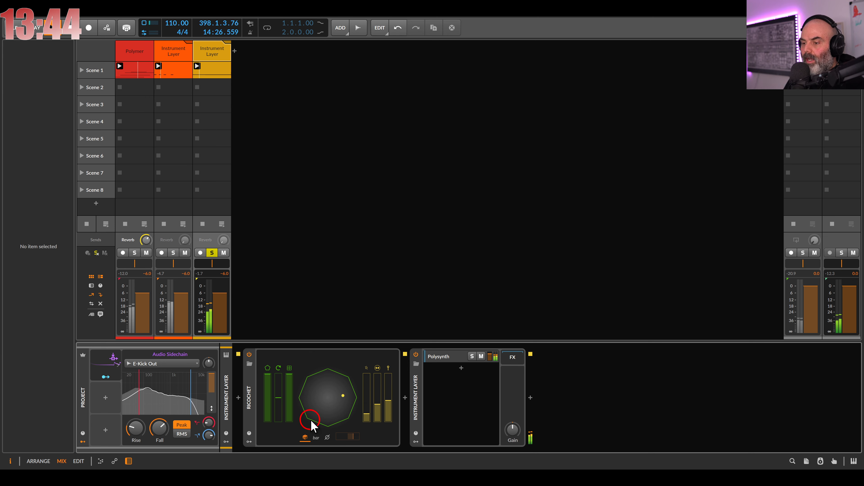
- Insert a Quantize device after Ricochet with a 16th note interval, and lower Ricochet's ball speed to 1524 %
left_click(405, 397)
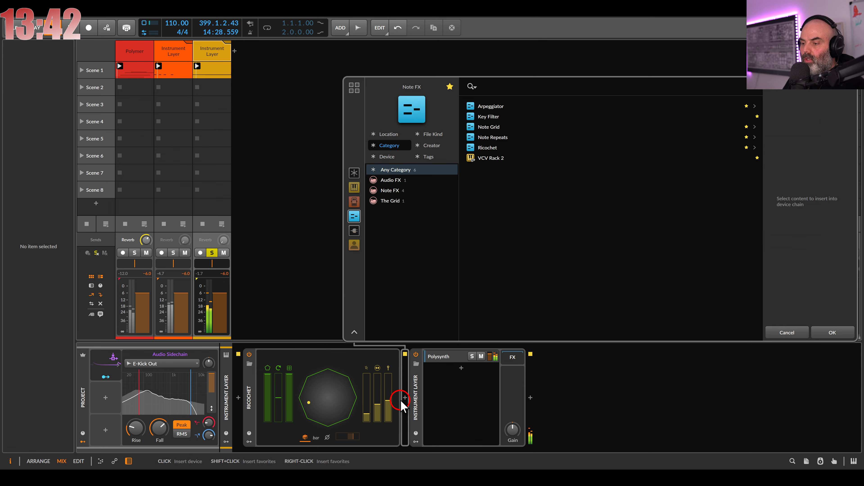
left_click(450, 87)
left_click(450, 87)
scroll(499, 238, "down", 8)
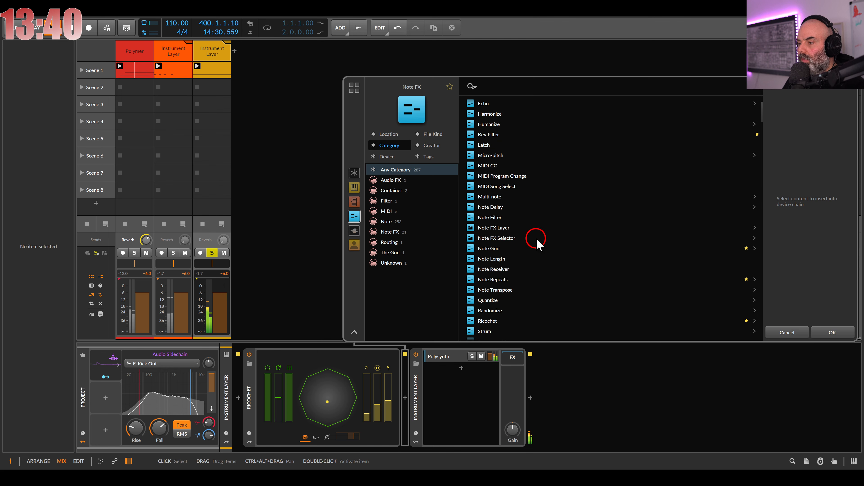
double_click(499, 235)
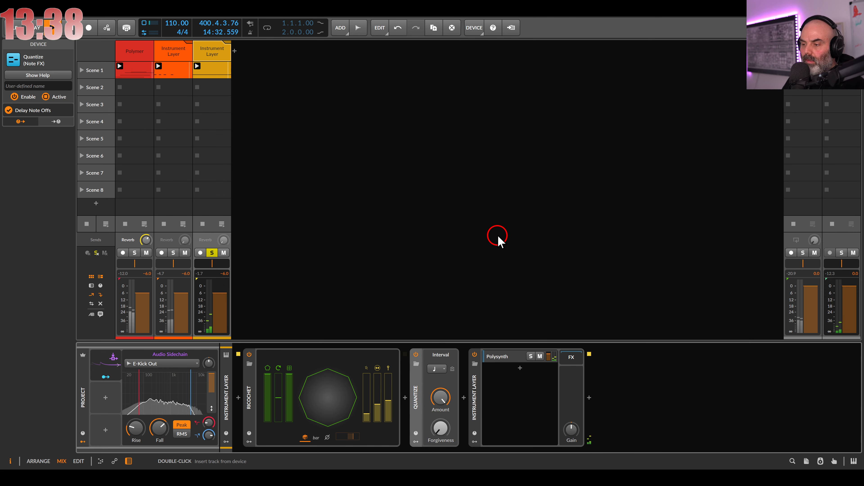
left_click(437, 369)
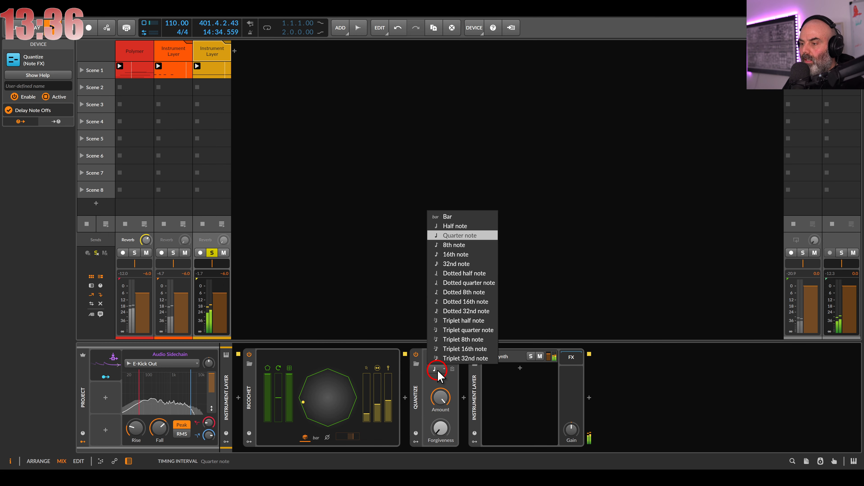
left_click(448, 256)
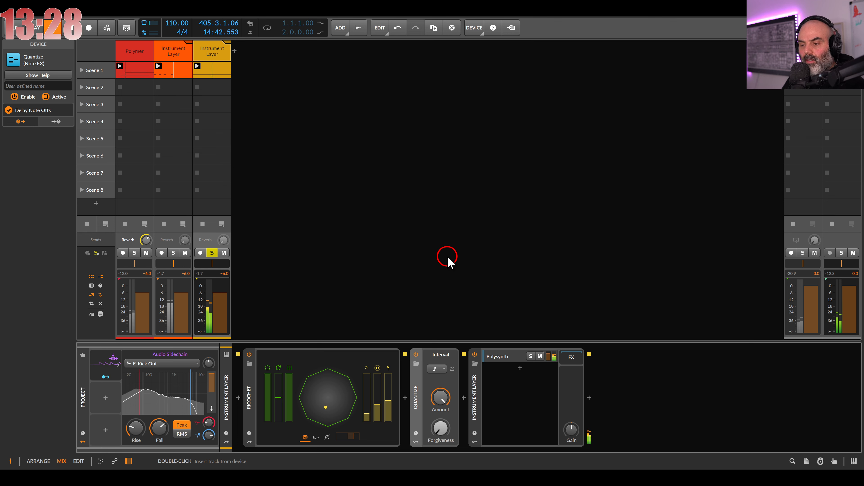
left_click_drag(391, 401, 391, 405)
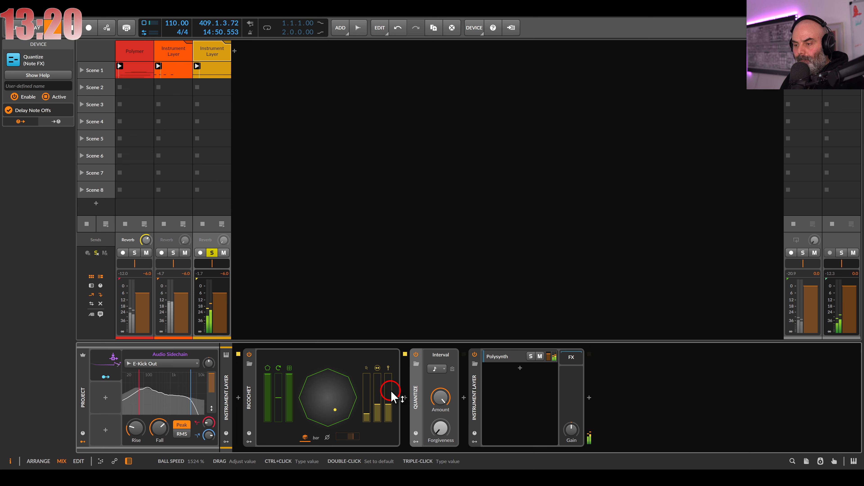
- Open the Polysynth track's Scene 1 clip and shorten the C2 note and the clip loop to 0.1.3.00
double_click(211, 69)
left_click_drag(455, 320, 436, 333)
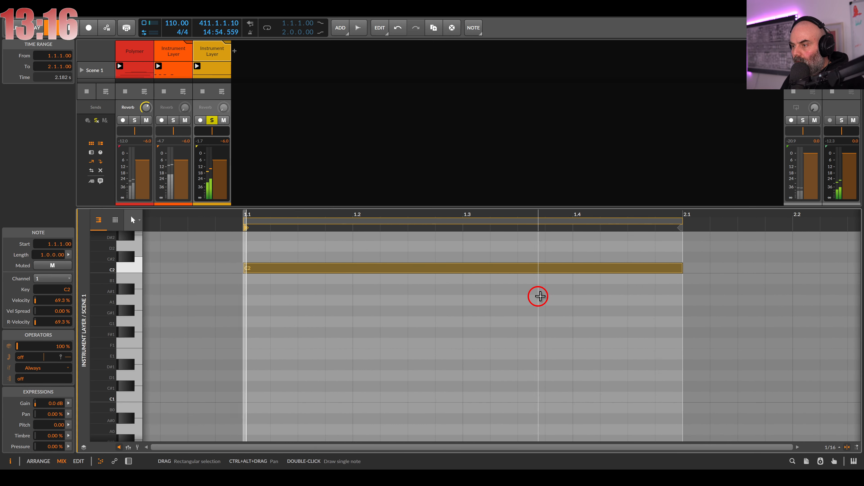
left_click_drag(540, 296, 525, 294)
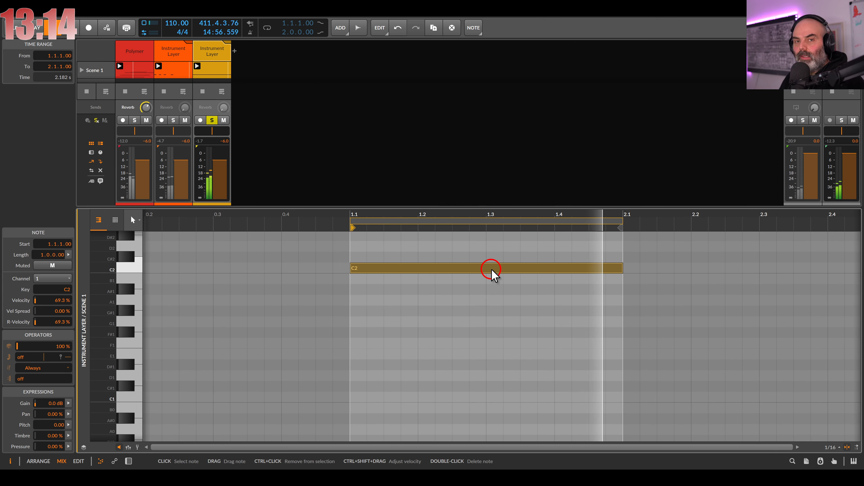
left_click_drag(489, 275, 468, 275)
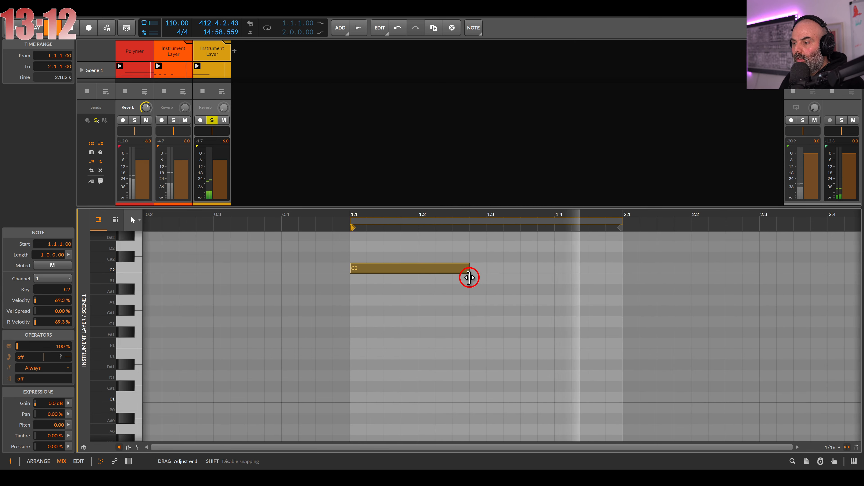
left_click_drag(621, 221, 471, 243)
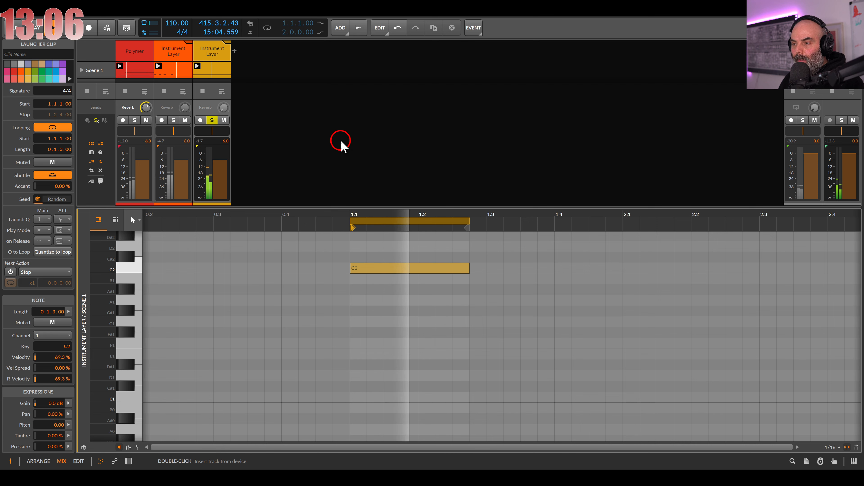
- Extend the C2 note and the clip loop to a length of 0.3.2.00, and return to the track's devices
scroll(493, 243, "right", 2)
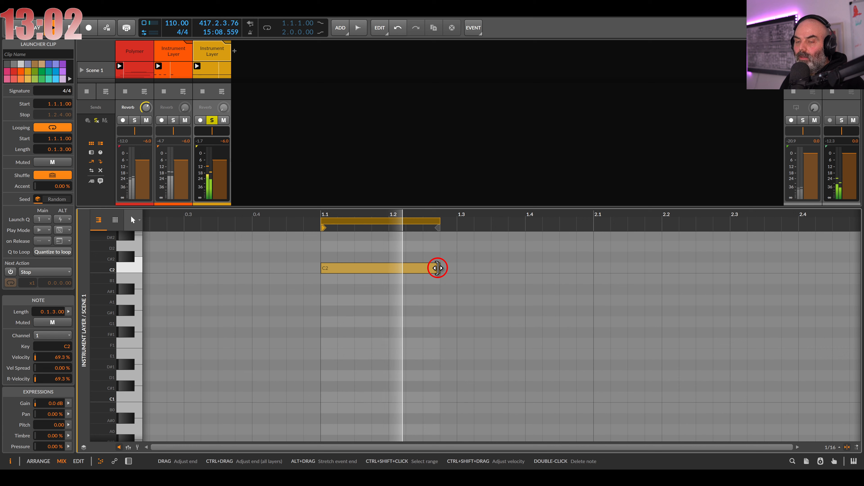
left_click_drag(437, 268, 559, 269)
left_click_drag(439, 225, 560, 228)
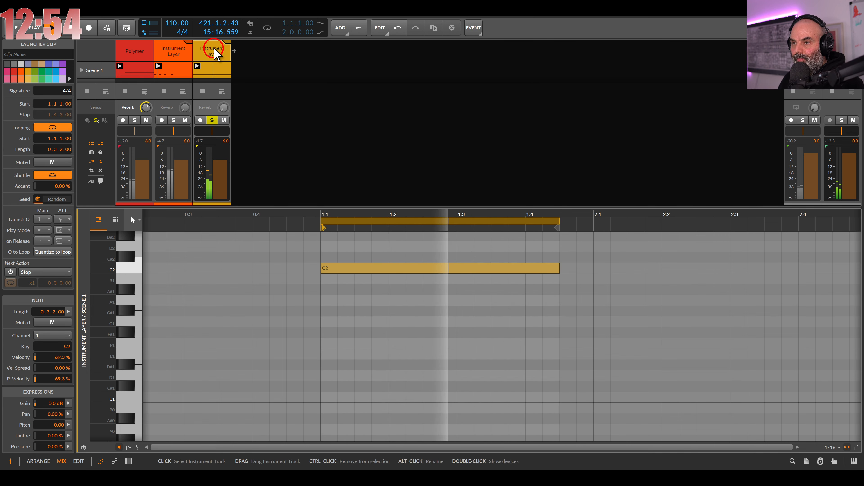
key("d")
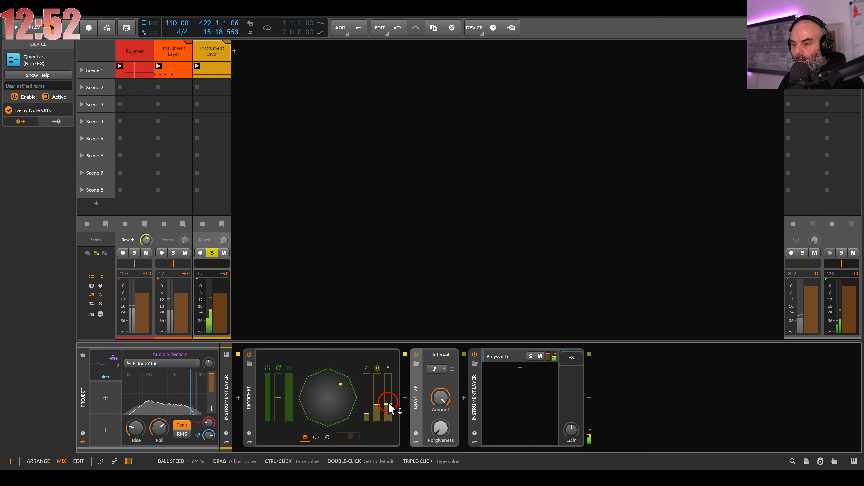
- Raise the Ricochet's ball speed and set its ball damping to about 39.7%
left_click_drag(388, 405, 366, 402)
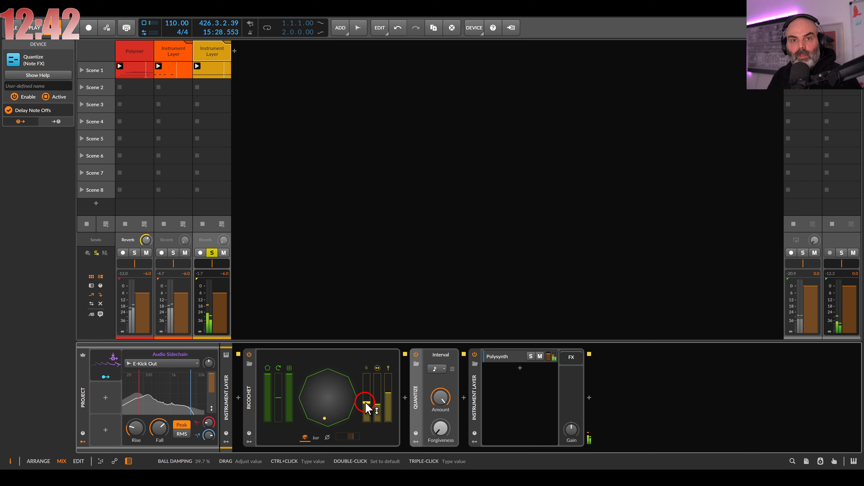
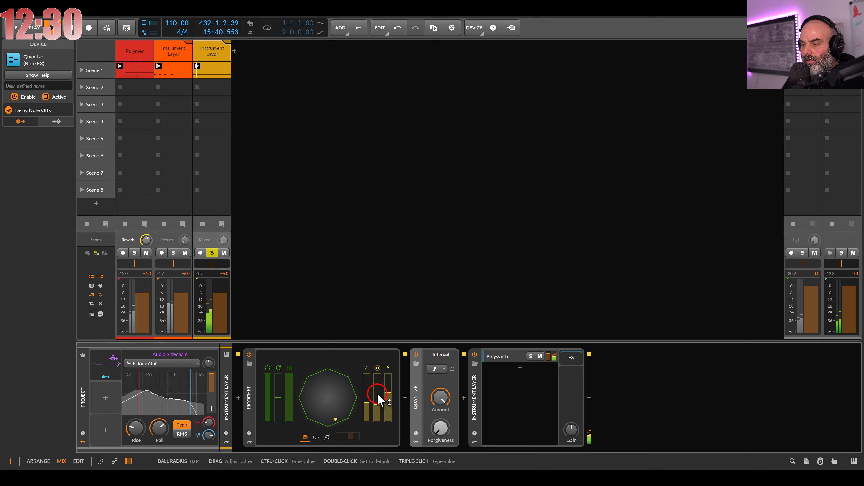
- Add a Sub Osc layer below the Polysynth in the Instrument Layer and open its Poly Grid patch for editing
double_click(513, 396)
double_click(483, 198)
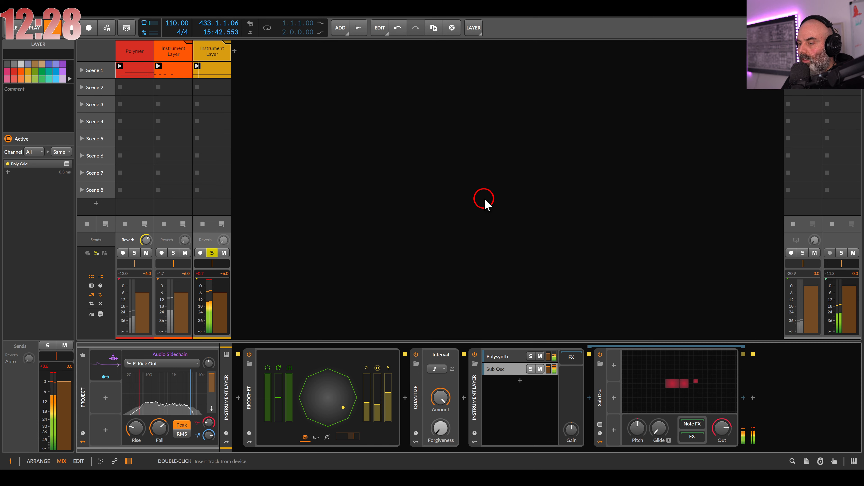
left_click(511, 369)
left_click(512, 369)
left_click(509, 368)
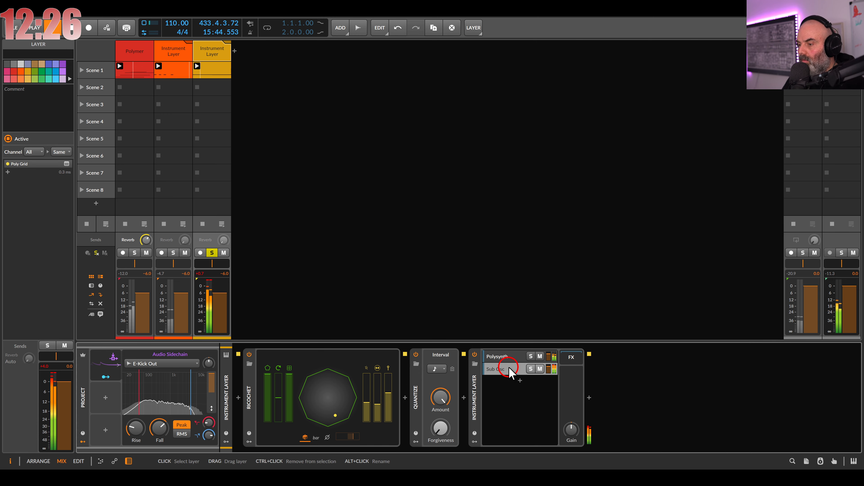
left_click(509, 368)
left_click(670, 384)
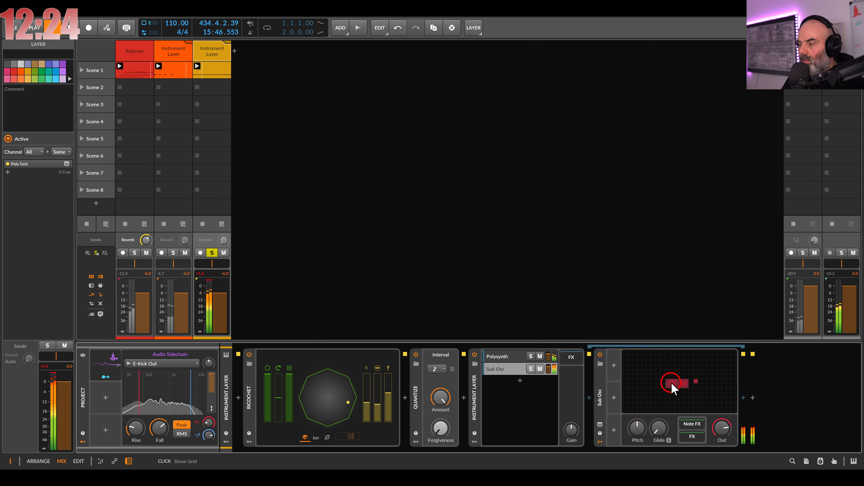
- Replace the AR envelope in the Sub Osc patch with an AD envelope and set the Sine oscillator's ratio to 1:2
left_click(419, 252)
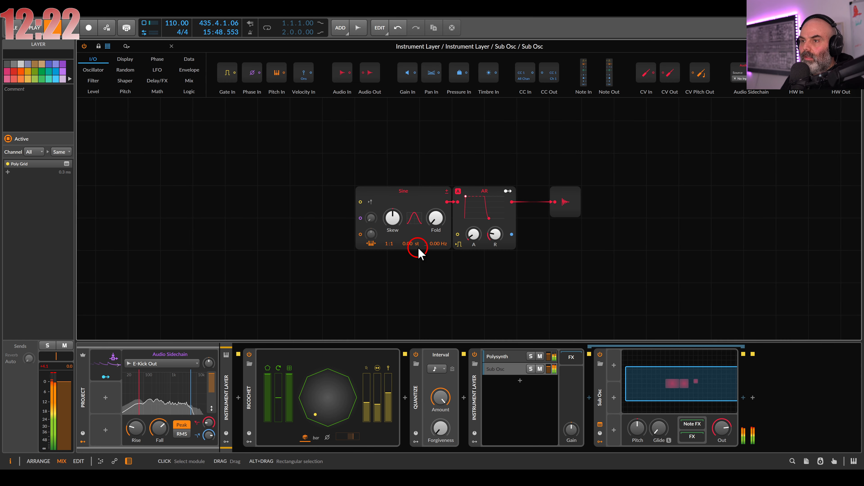
left_click(428, 253)
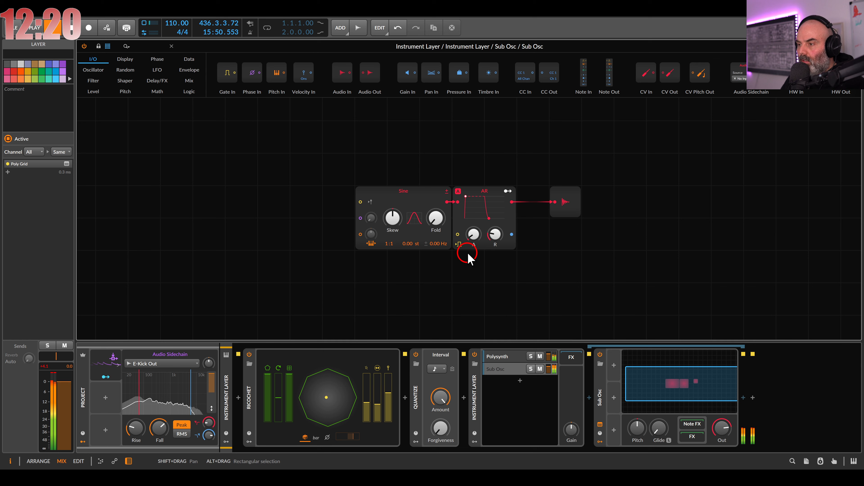
left_click(271, 124)
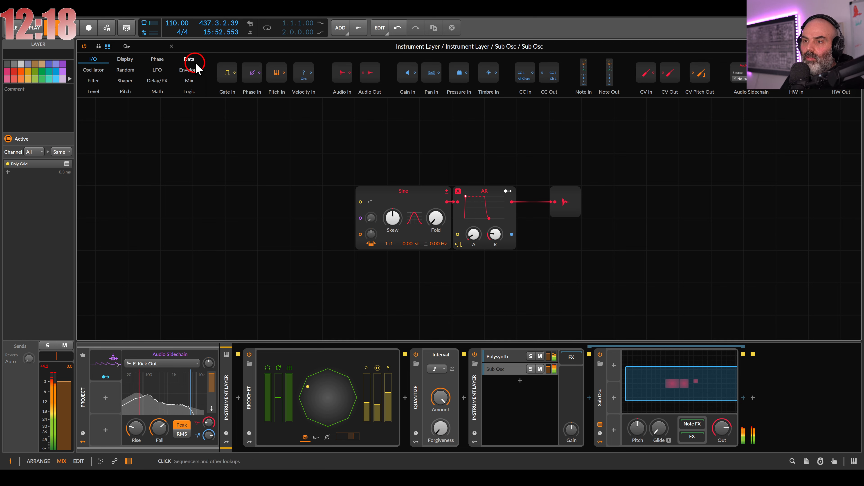
left_click(190, 70)
left_click(467, 200)
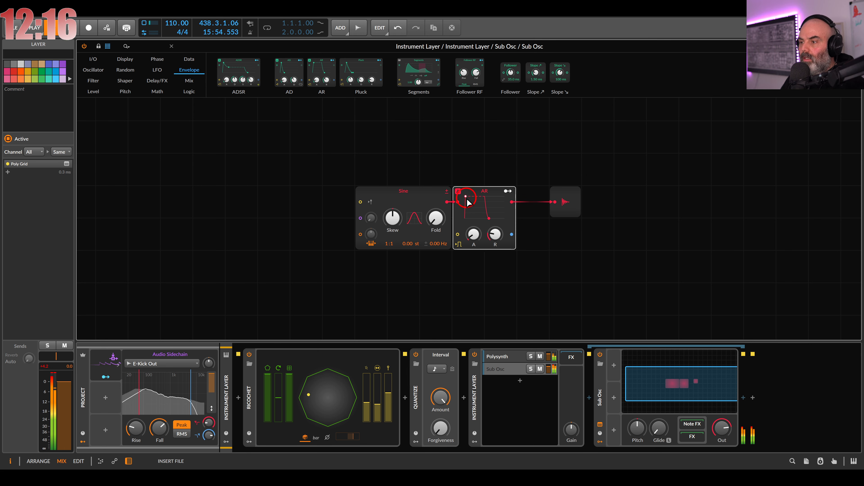
left_click_drag(466, 198, 477, 210)
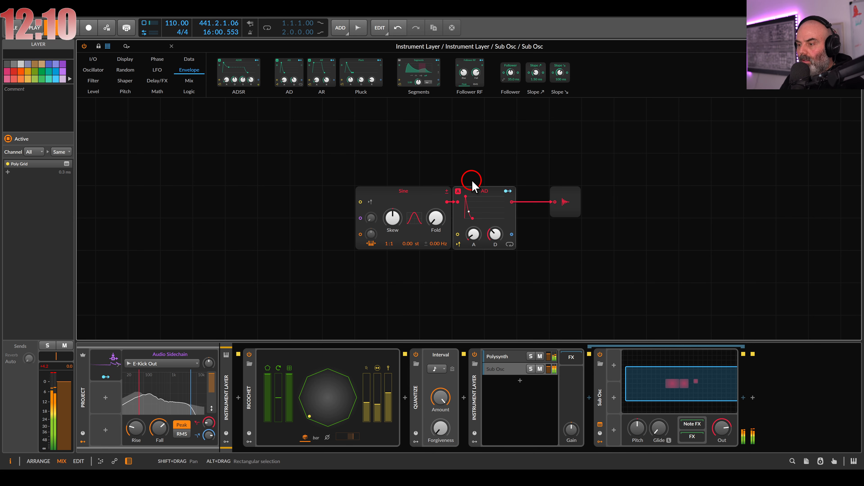
left_click_drag(394, 244, 392, 245)
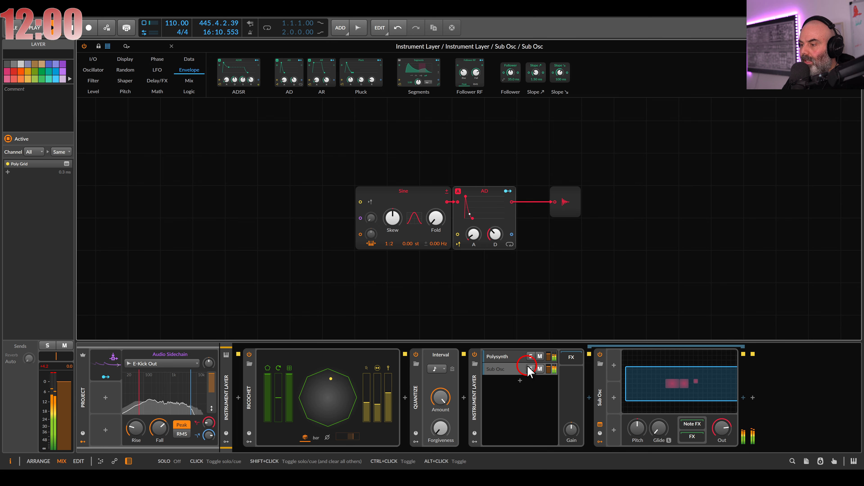
- Insert a Tool device after the Sub Osc and set its stereo width to 0%
left_click(703, 407)
left_click(743, 398)
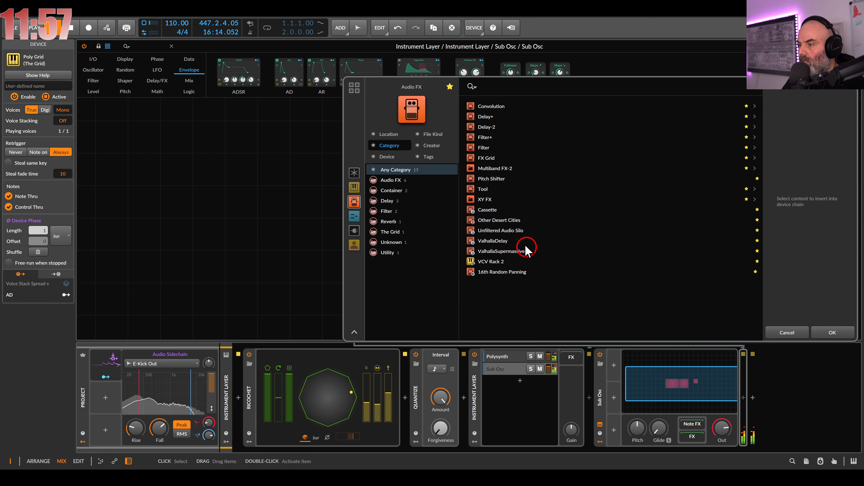
double_click(487, 190)
left_click_drag(796, 426, 802, 426)
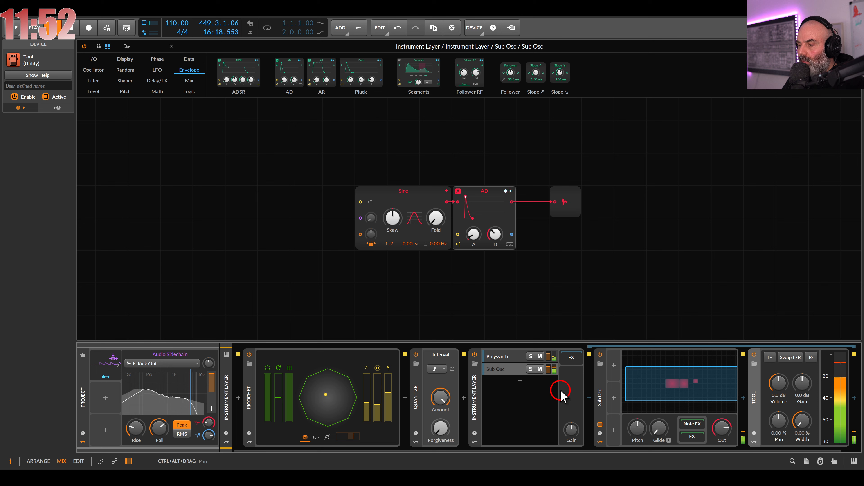
- Lower the Sub Osc layer's volume to about -8 dB and close the grid editor
left_click_drag(548, 368, 549, 370)
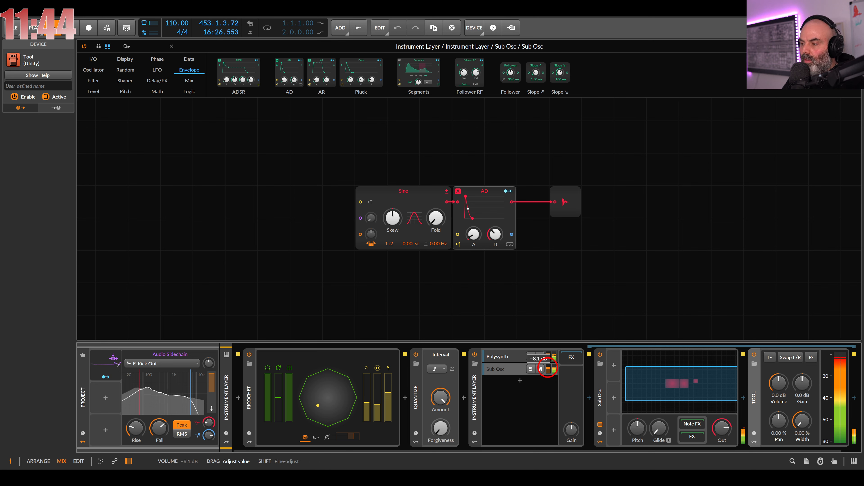
left_click_drag(548, 369, 548, 369)
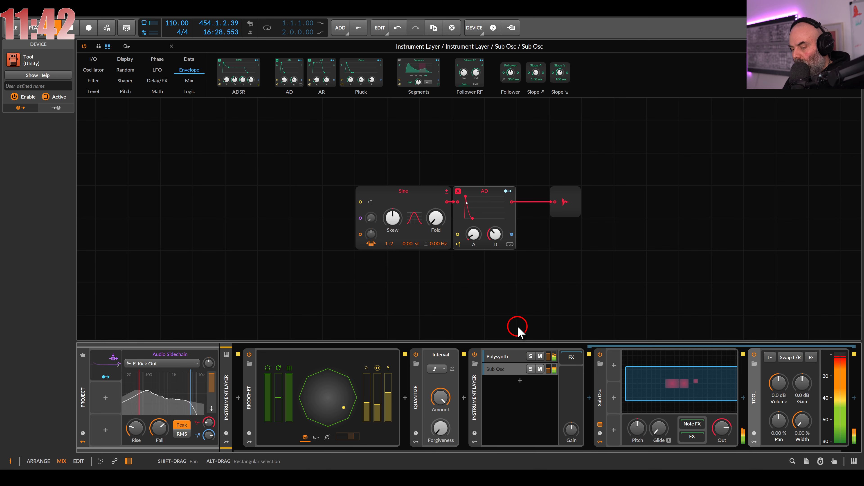
key("Escape")
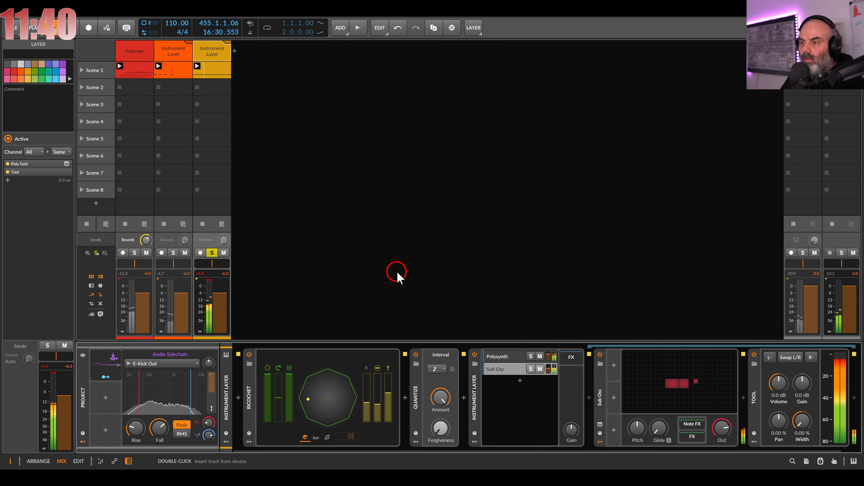
- Insert Delay+ after the Polysynth, adjust its EQ and mix, and set its feedback to about 51%
left_click(512, 364)
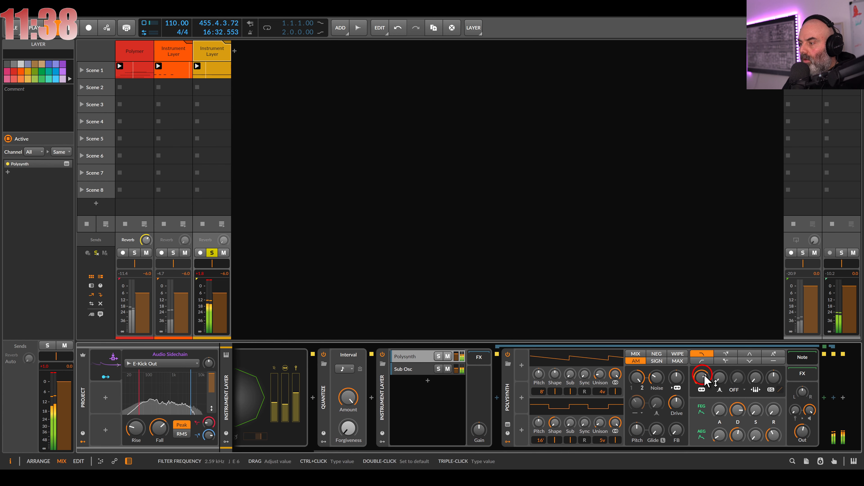
left_click(825, 398)
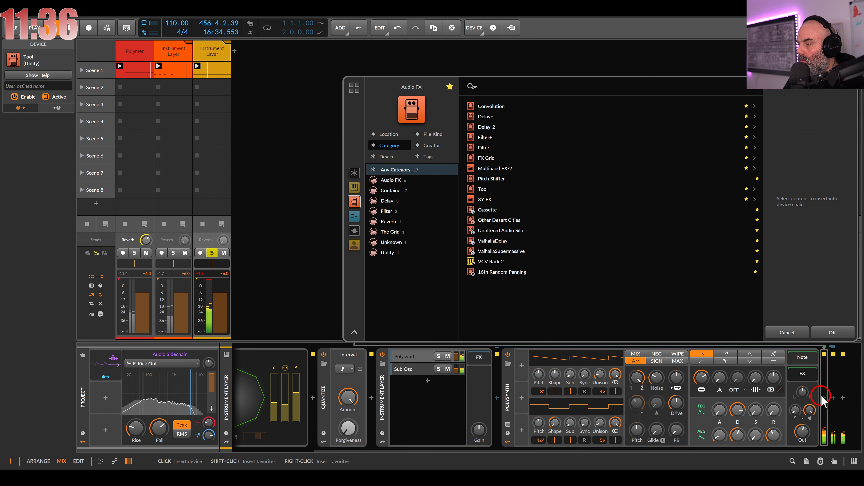
double_click(486, 117)
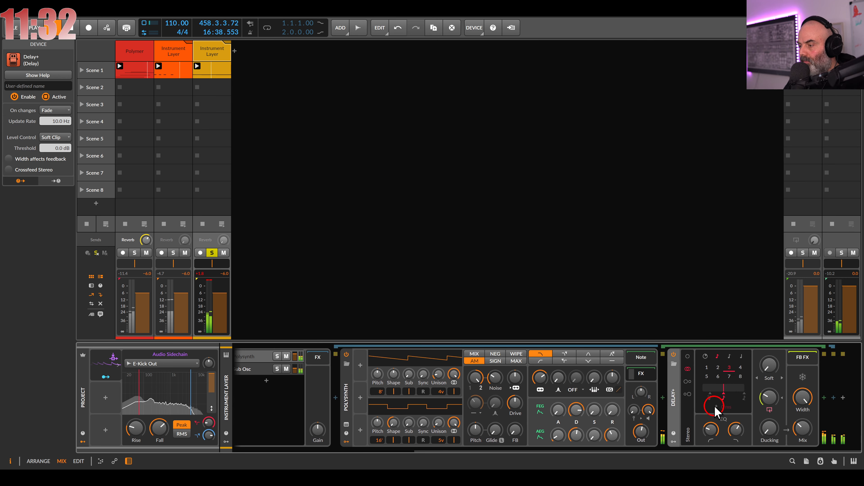
left_click_drag(734, 429, 711, 416)
left_click_drag(768, 397, 768, 404)
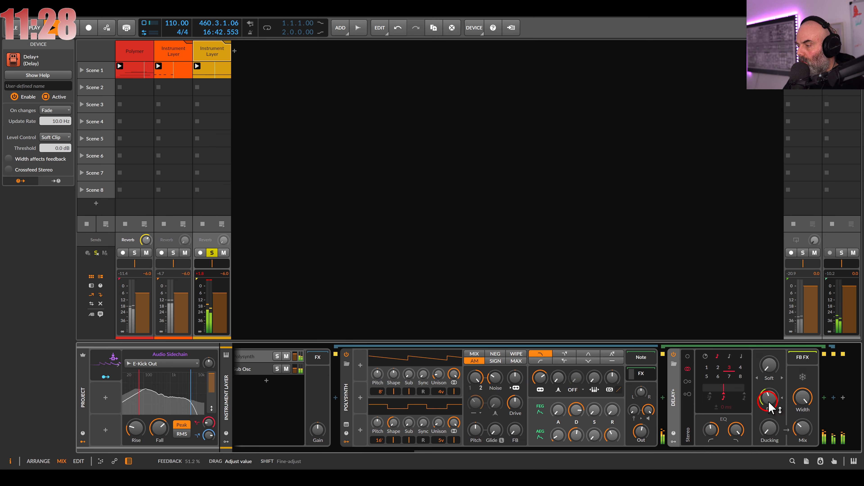
left_click_drag(801, 428, 801, 423)
- Set the Polysynth's filter frequency to about 544 Hz and adjust the filter envelope's decay and modulation amount
left_click_drag(539, 377, 541, 378)
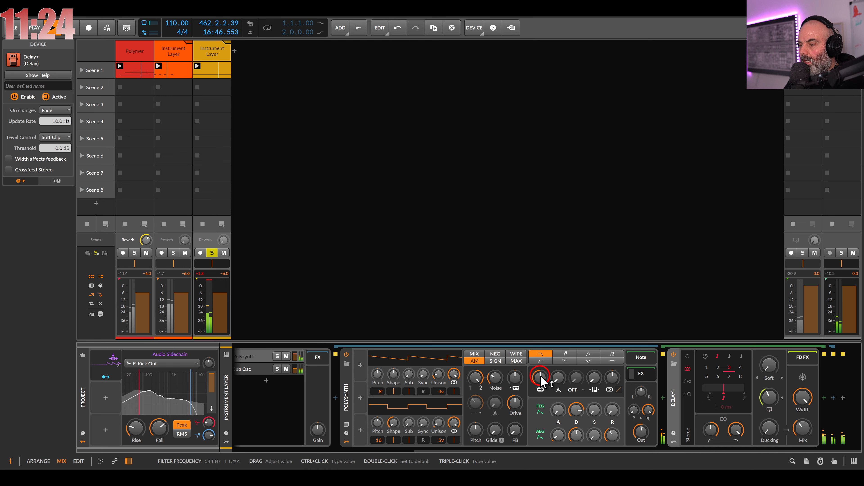
left_click_drag(576, 410, 577, 405)
left_click_drag(611, 378, 610, 380)
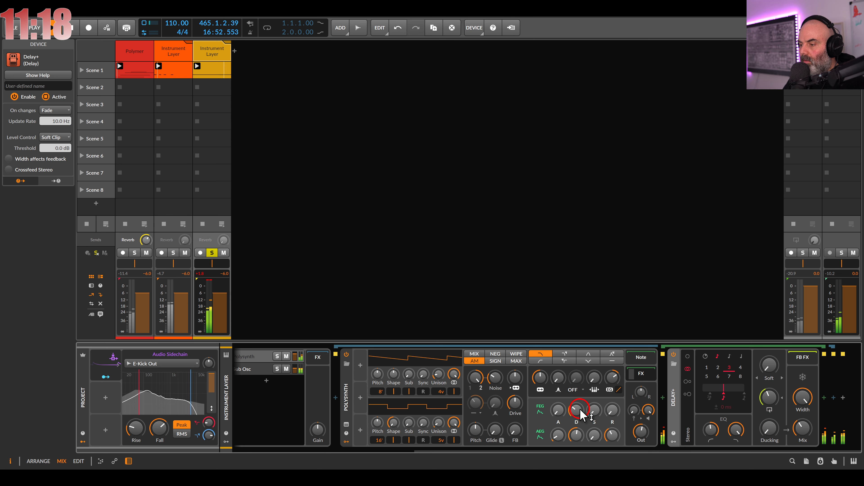
left_click_drag(578, 410, 576, 412)
left_click_drag(609, 374, 608, 377)
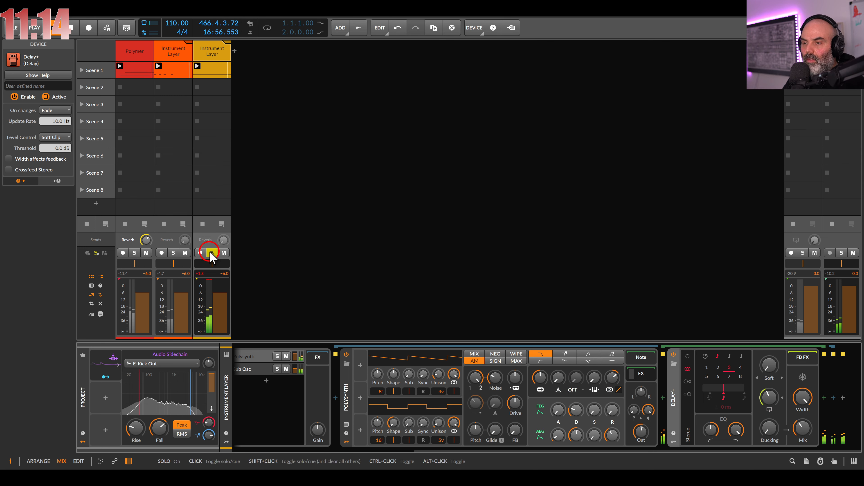
- Modulate the Instrument Layer's gain with the project's E-Kick Audio Sidechain and take the yellow Instrument Layer track out of solo
scroll(371, 400, "left", 6)
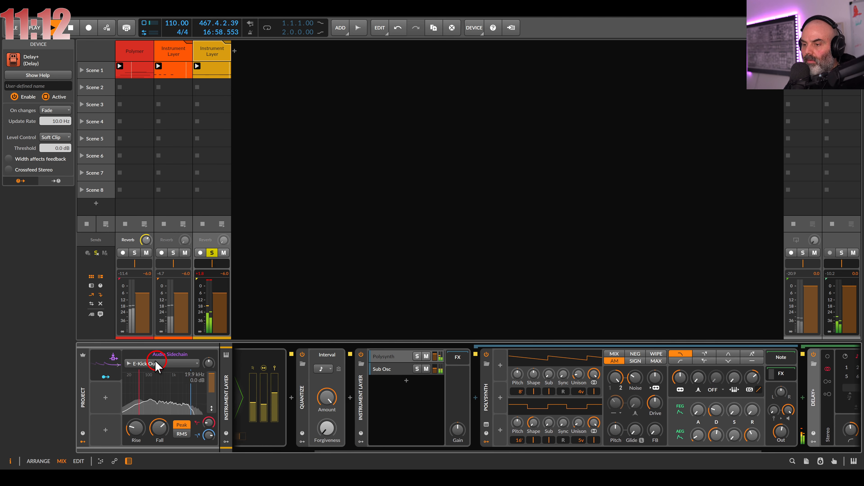
left_click_drag(109, 377, 458, 429)
left_click(211, 252)
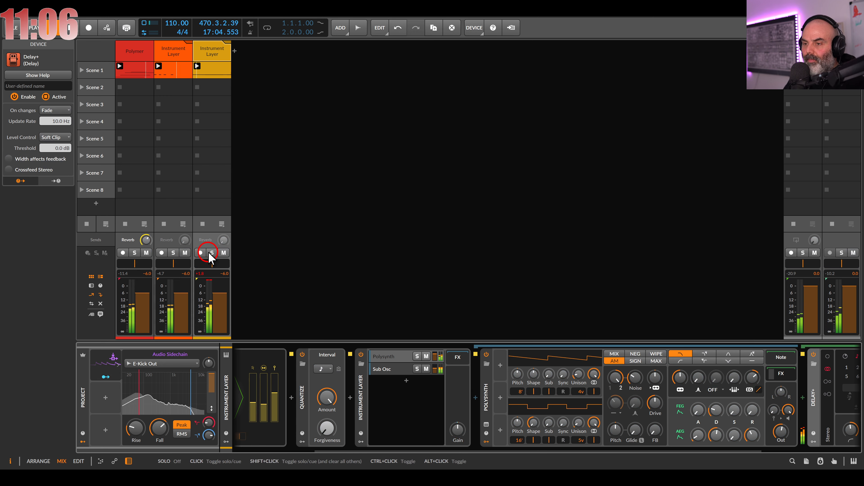
left_click(201, 274)
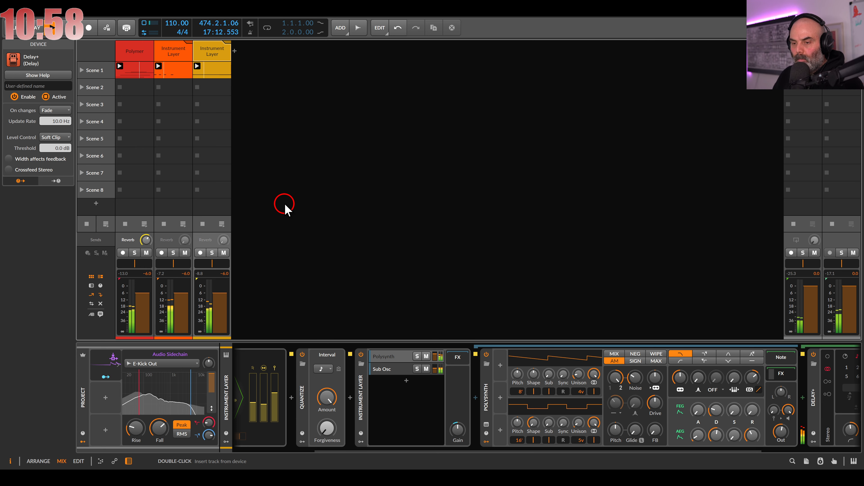
- Sweep the Polysynth's filter frequency and bring it up to about 1.12 kHz
scroll(87, 428, "down", 3)
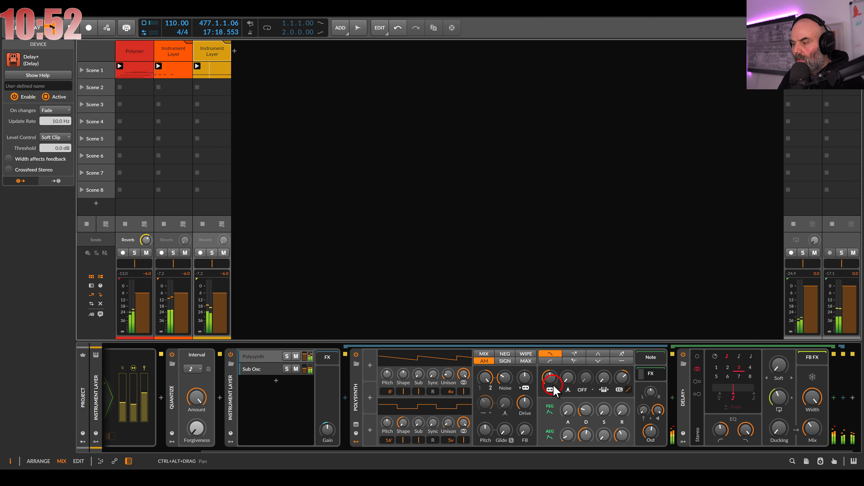
scroll(549, 378, "up", 3)
scroll(549, 378, "down", 5)
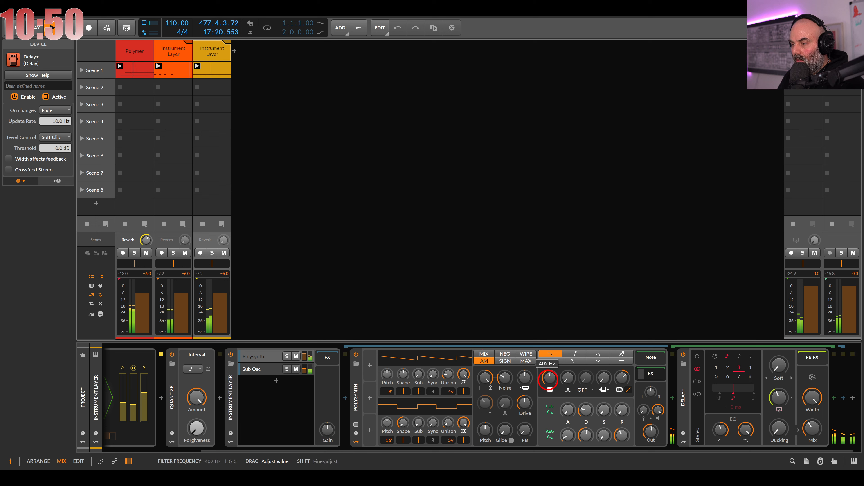
scroll(549, 378, "up", 2)
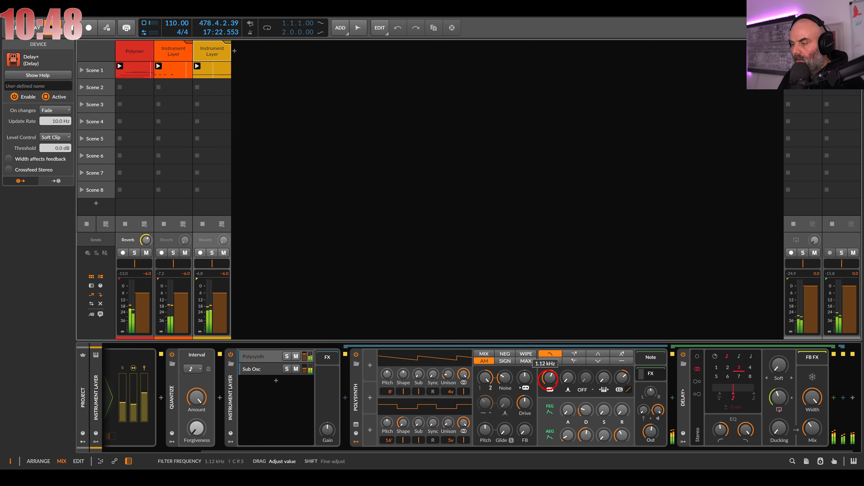
- Add a Random modulator to the Polysynth and turn off its per-voice mode
left_click(369, 366)
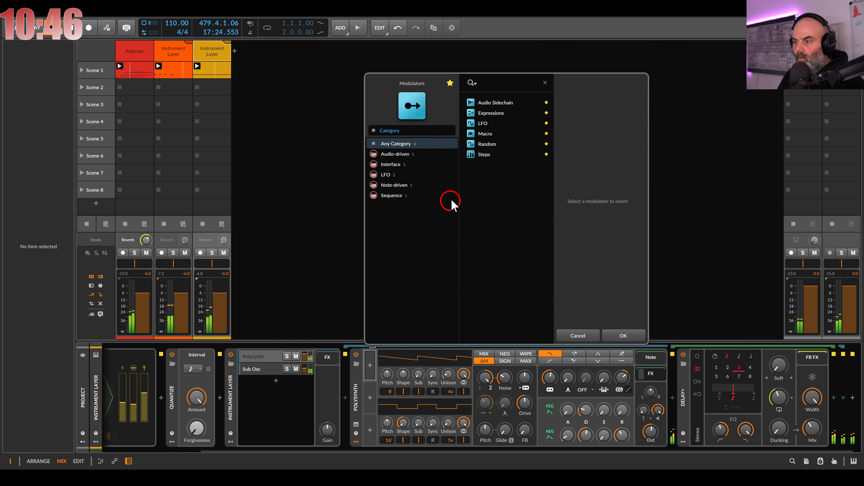
double_click(474, 146)
left_click(378, 364)
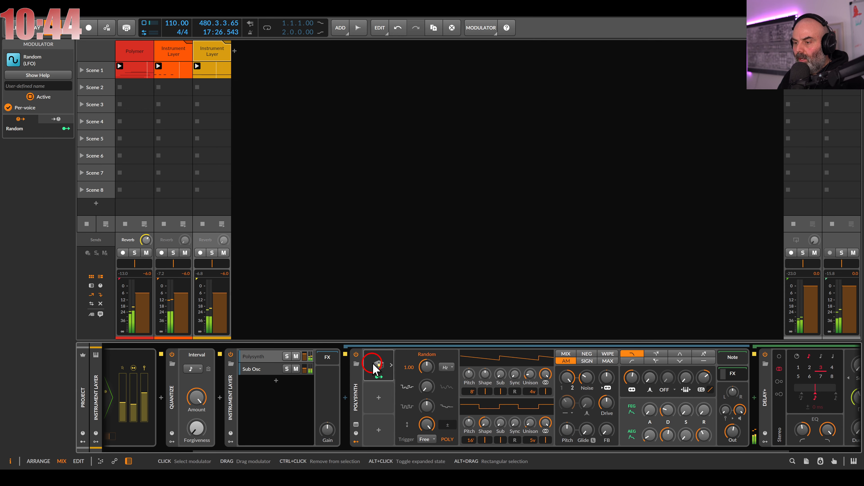
left_click(457, 420)
left_click(354, 391)
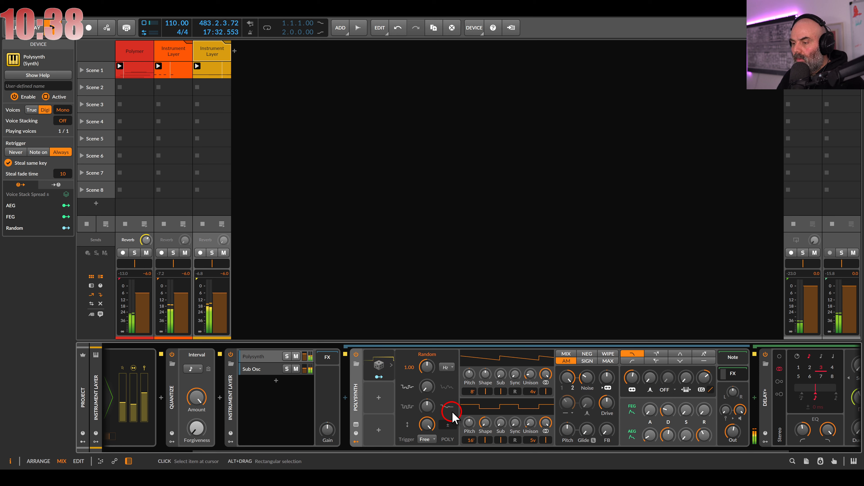
- Switch the Random modulator's rate from Hz to a note-value timebase and set its trigger mode to Sync
left_click(446, 367)
left_click(479, 242)
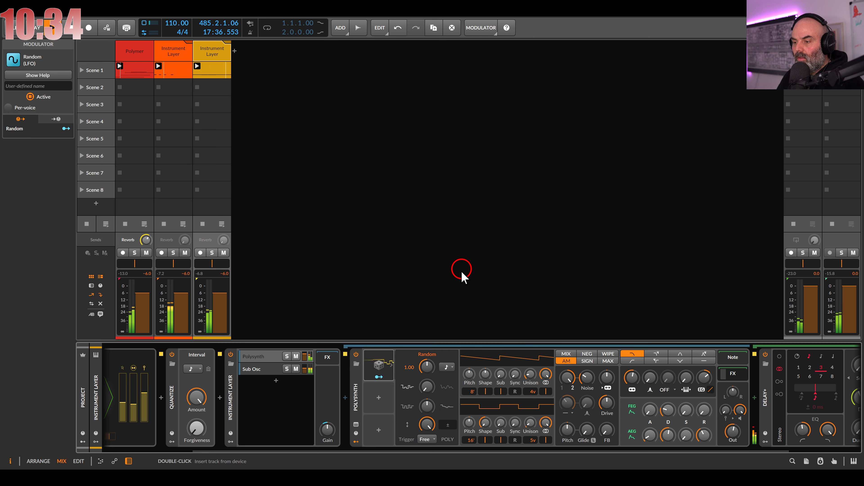
left_click(426, 439)
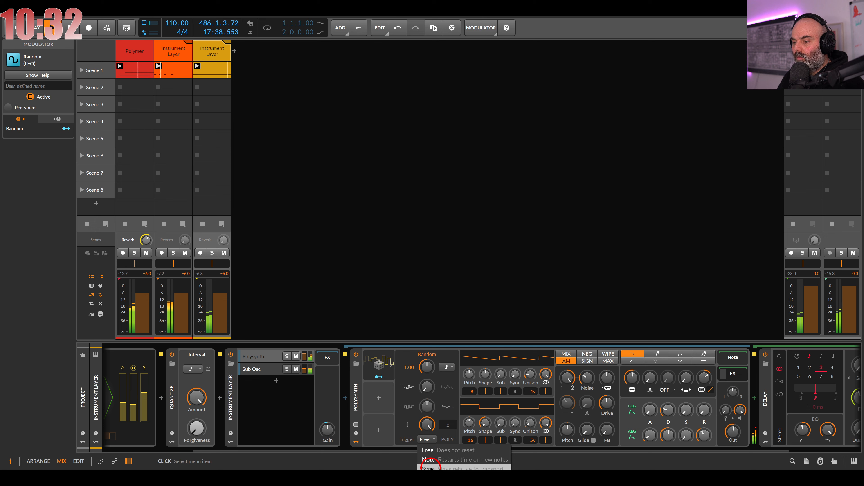
left_click(429, 468)
- Modulate the Polysynth's filter frequency with the Random modulator by 25 semitones
left_click(379, 376)
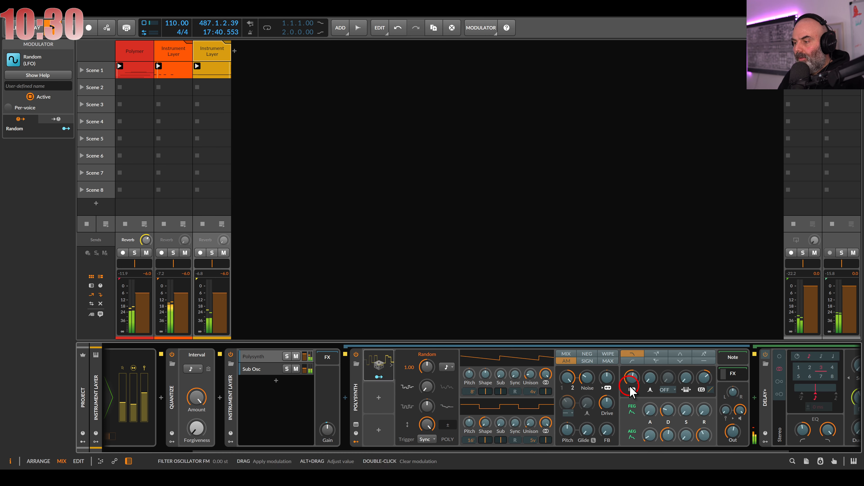
left_click_drag(630, 382, 630, 380)
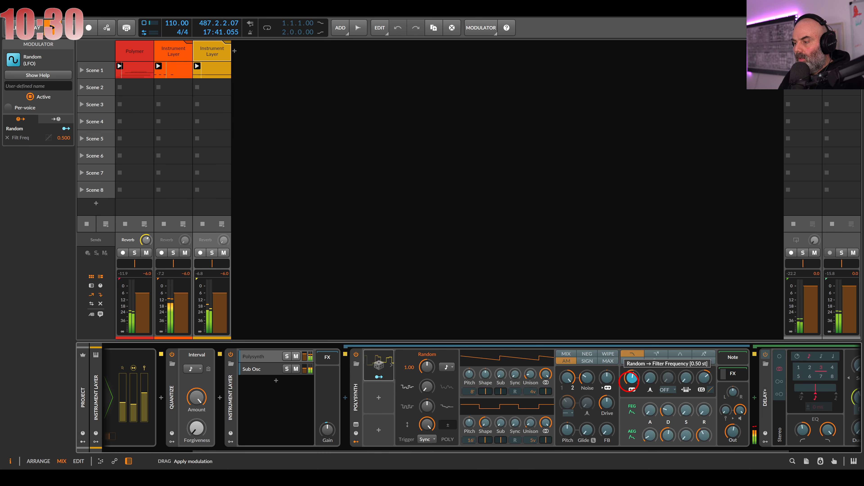
left_click(379, 377)
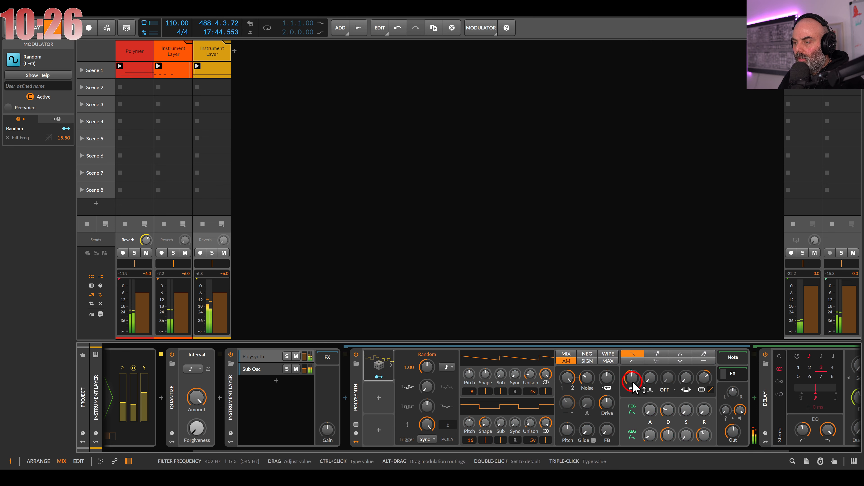
left_click(378, 377)
left_click_drag(628, 377, 628, 375)
left_click(378, 377)
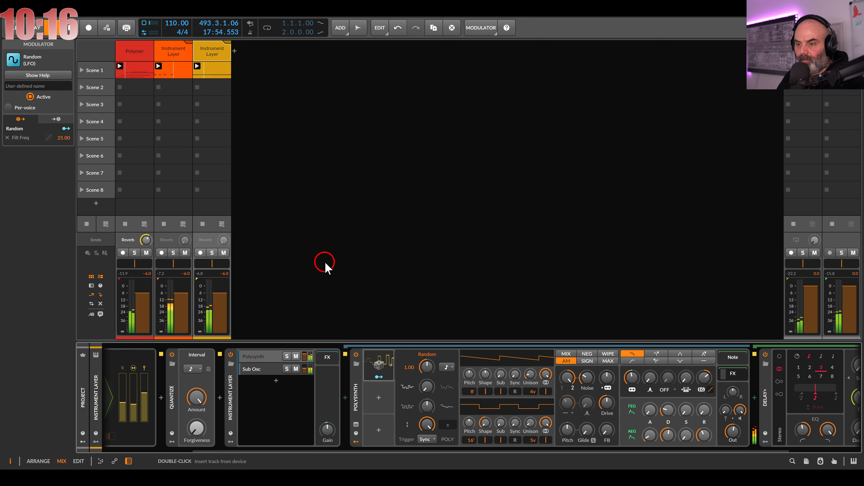
- Add sixteenth-long C1 notes at 1.3.4 and 1.4.3 in the orange Instrument Layer's clip and raise the project tempo to 126 BPM
double_click(176, 70)
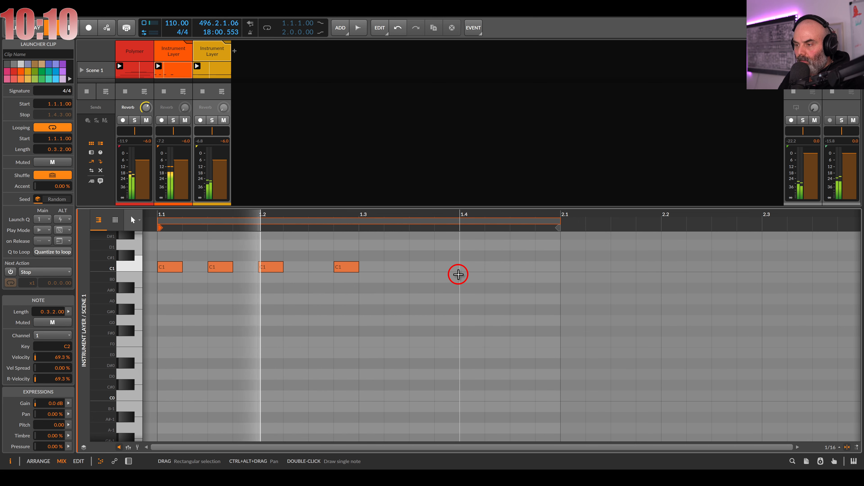
double_click(445, 266)
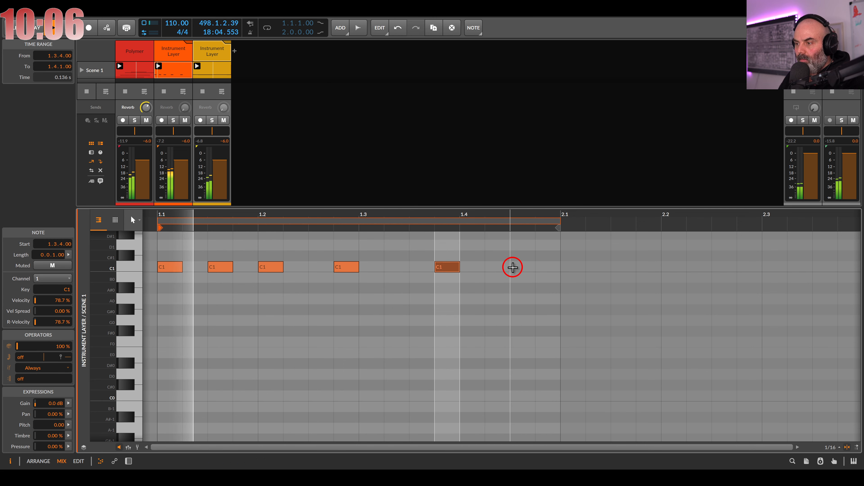
double_click(514, 267)
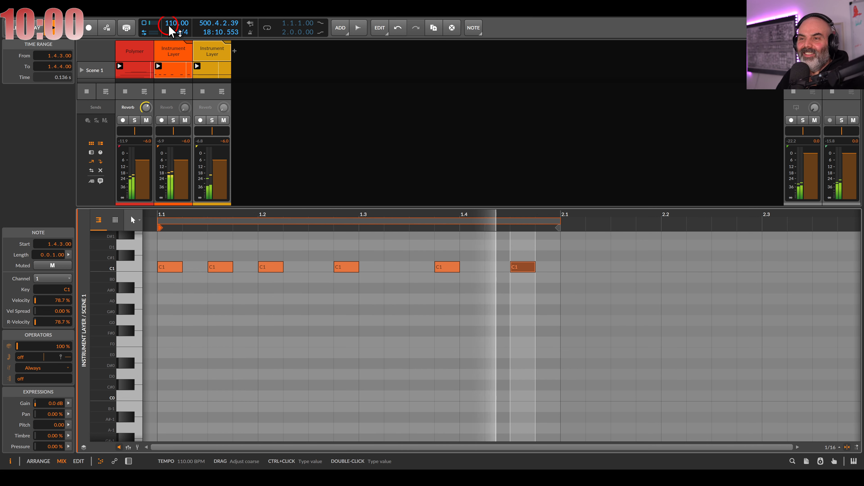
mouse_move(172, 31)
left_mouse_down()
mouse_move(171, 19)
mouse_move(175, 27)
left_mouse_up()
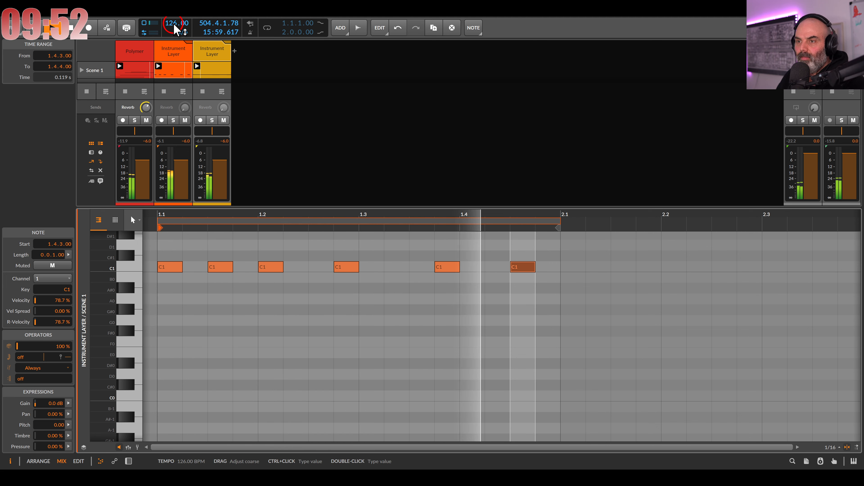
- Lower the cutoff of the Filter+ on the Polymer track to 2.00 kHz
double_click(141, 50)
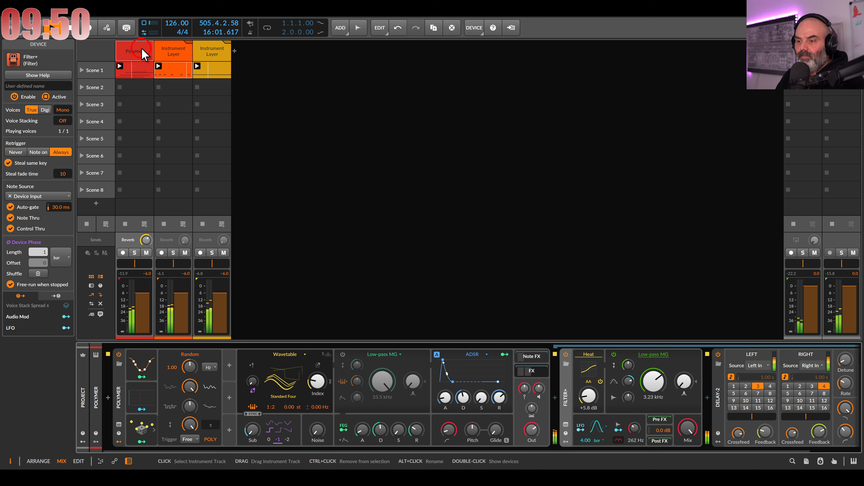
left_click(351, 256)
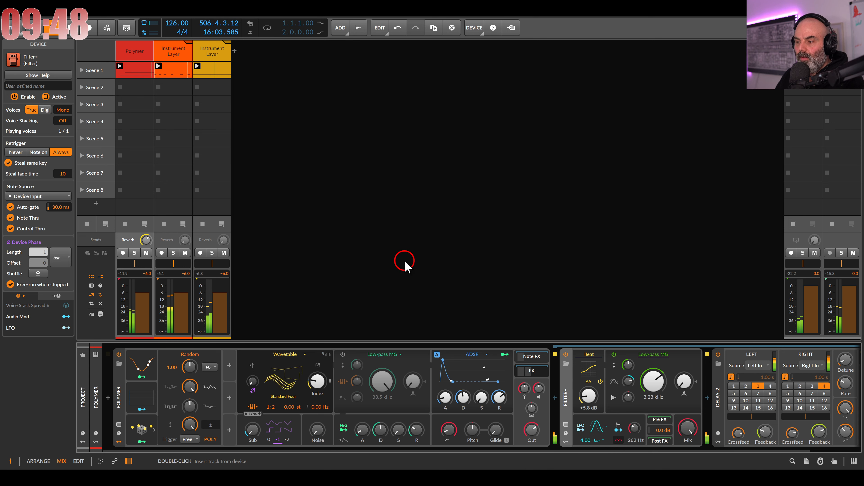
left_click_drag(652, 381, 651, 388)
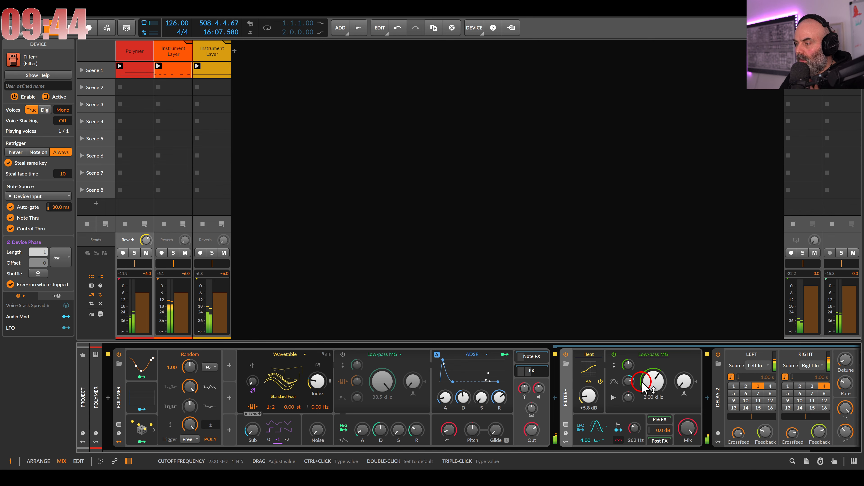
left_click(481, 305)
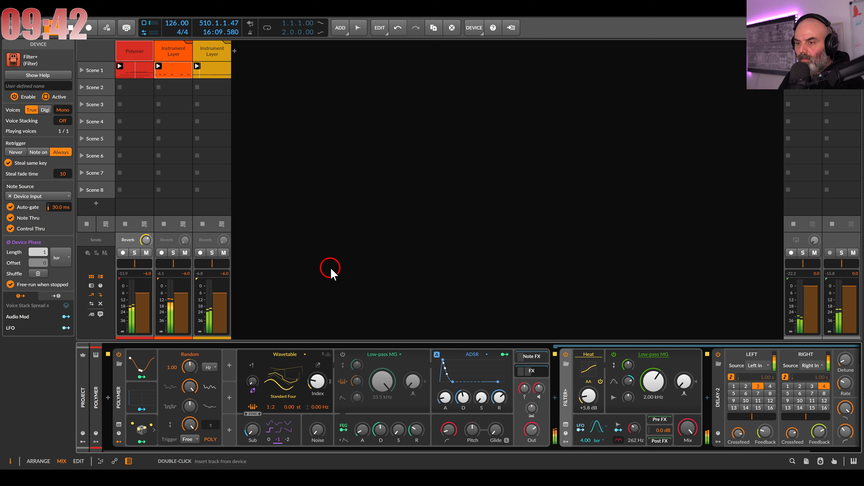
- Rename the orange Instrument Layer track to Kick, the Polymer track to Chord and the yellow Instrument Layer track to Bass
left_click(164, 57)
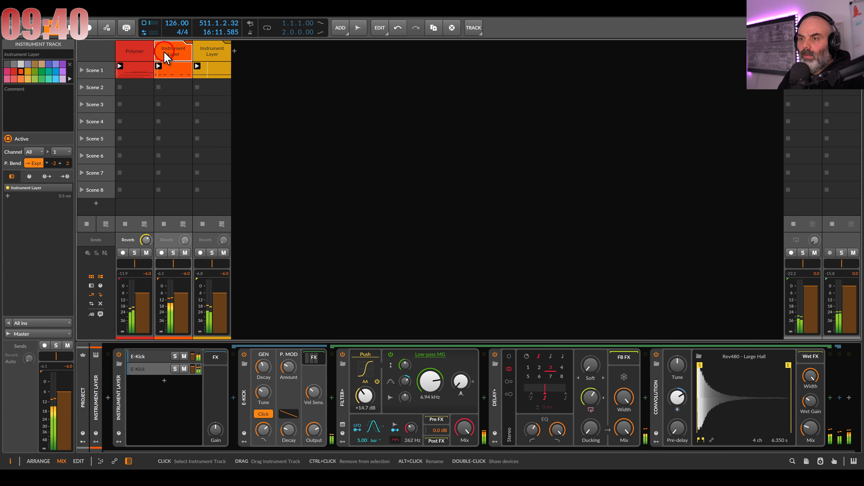
left_click(45, 52)
type("Kick")
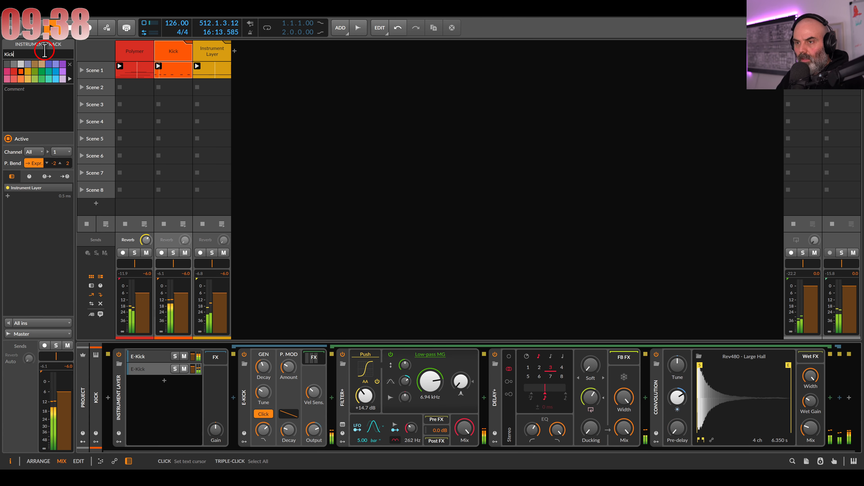
left_click(135, 52)
triple_click(26, 54)
type("Chord")
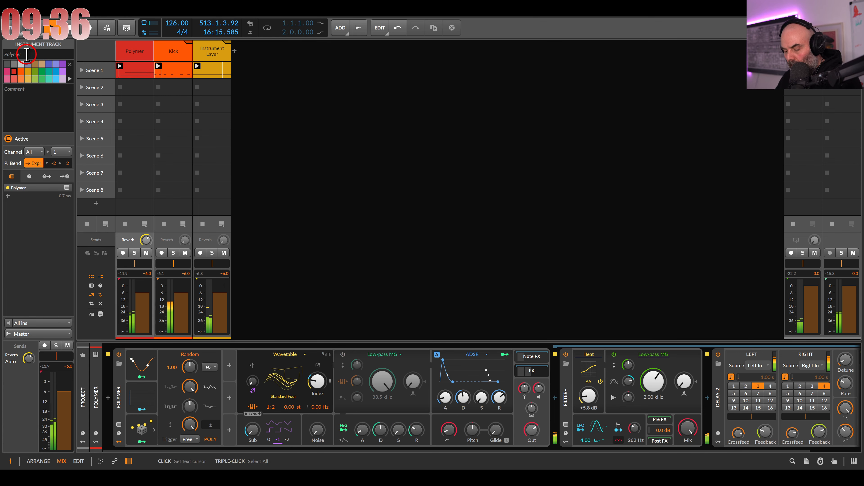
left_click(222, 57)
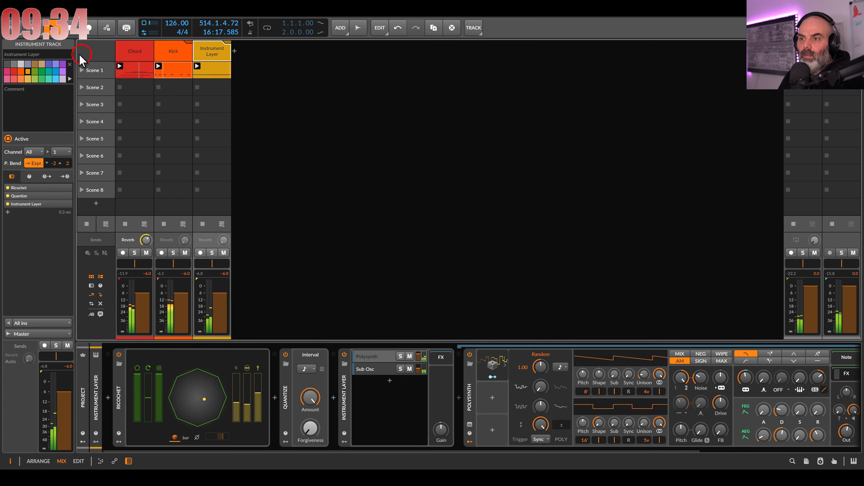
triple_click(48, 53)
type("Bass")
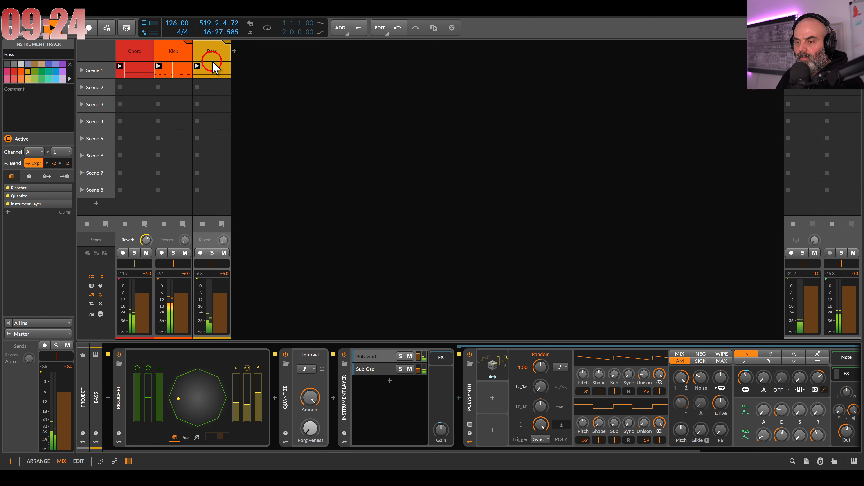
- Solo the Kick track together with its second E-Kick layer and select that layer
left_click(177, 55)
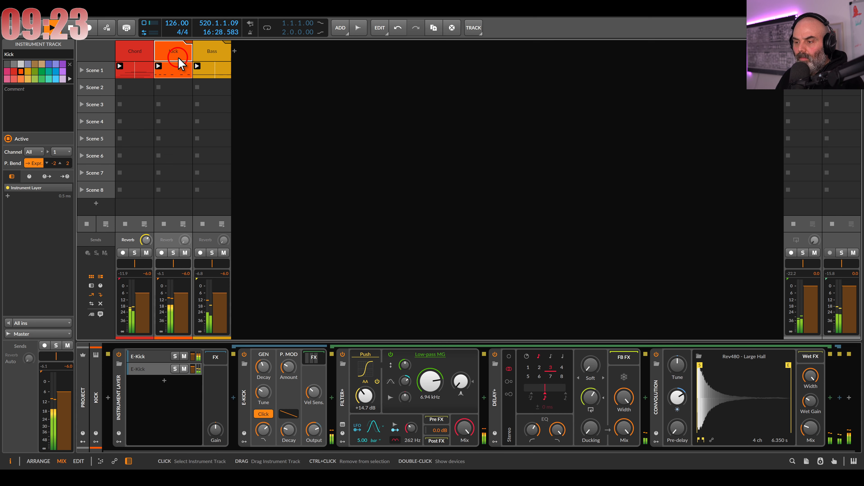
left_click(175, 368)
left_click(176, 254)
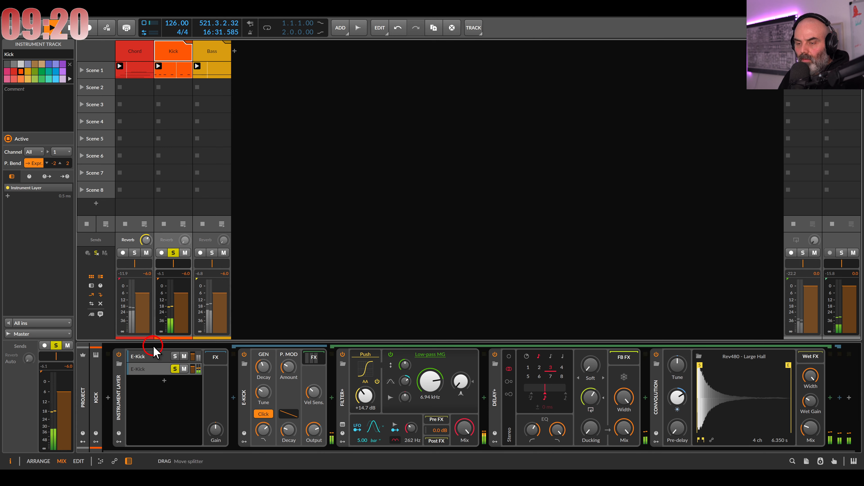
left_click(151, 369)
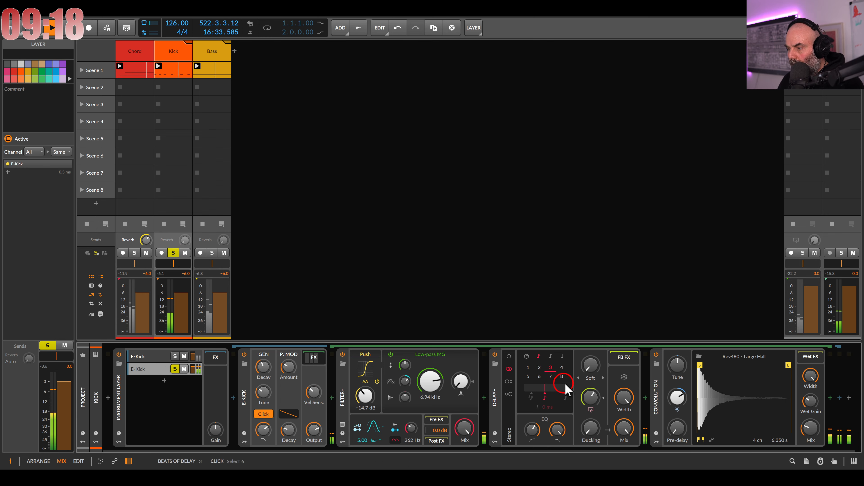
- Compare the second E-Kick layer's Convolution reverb off and on, and try raising its brightness and tune
scroll(531, 386, "right", 1)
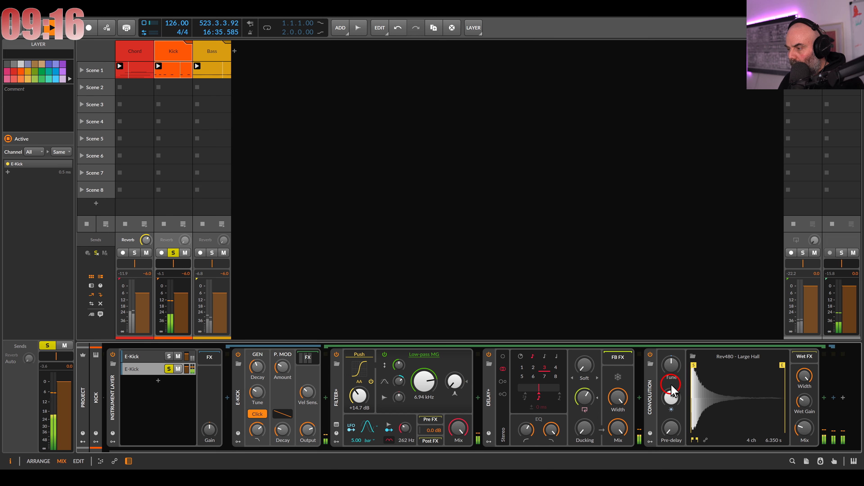
left_click(650, 355)
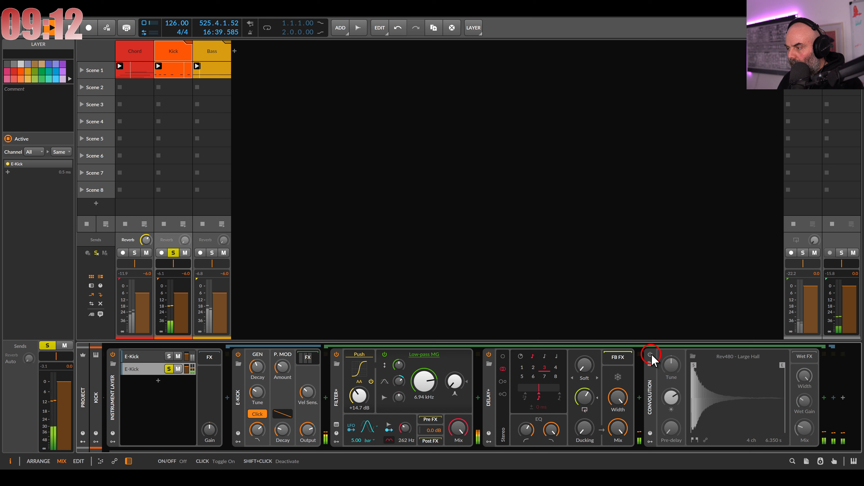
left_click(651, 355)
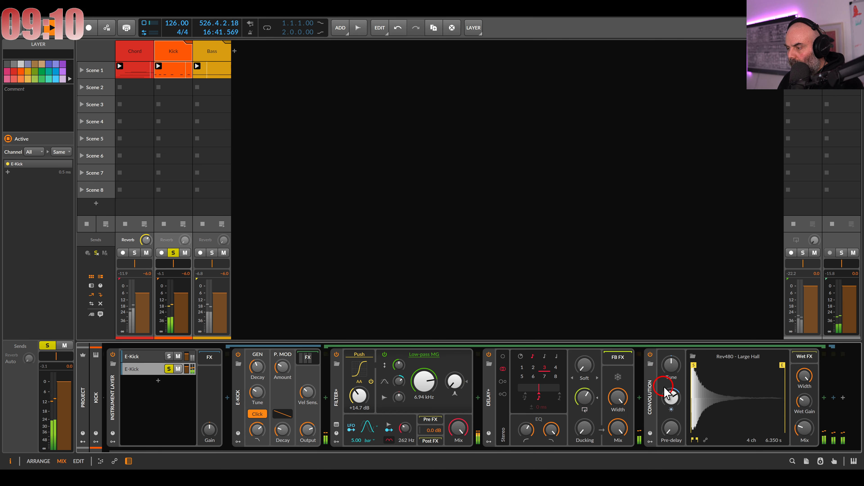
left_click_drag(669, 403, 669, 402)
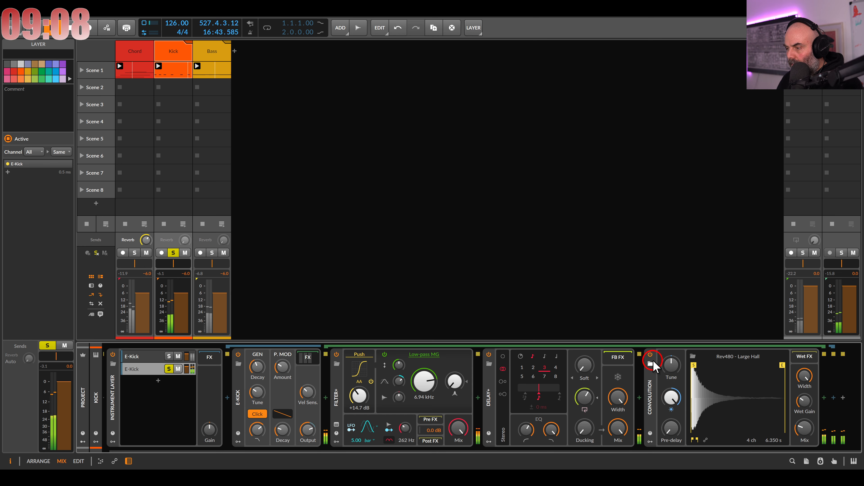
left_click_drag(671, 366, 668, 373)
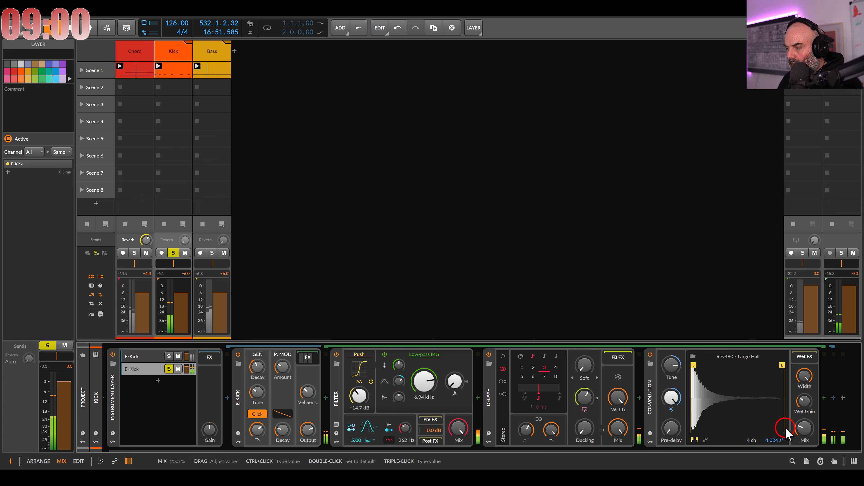
- Replace the Convolution after the second E-Kick layer's Delay+ with ValhallaSupermassive
left_click(649, 384)
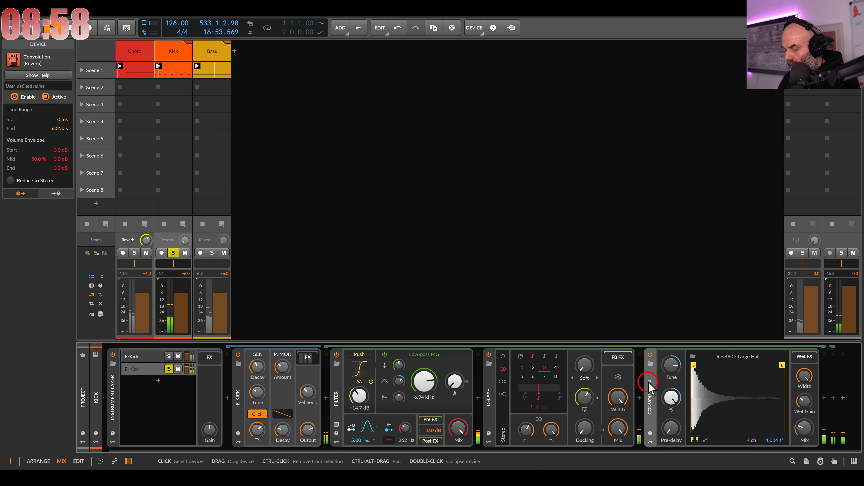
key("Delete")
left_click(640, 397)
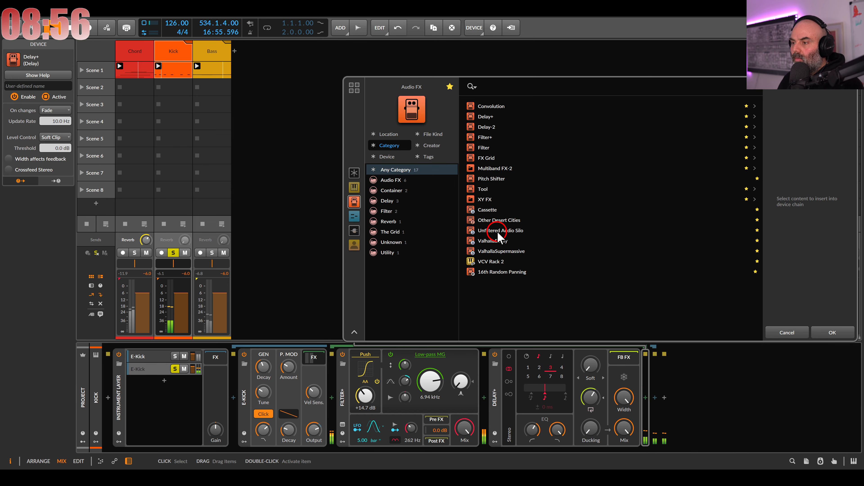
double_click(494, 252)
left_click(350, 243)
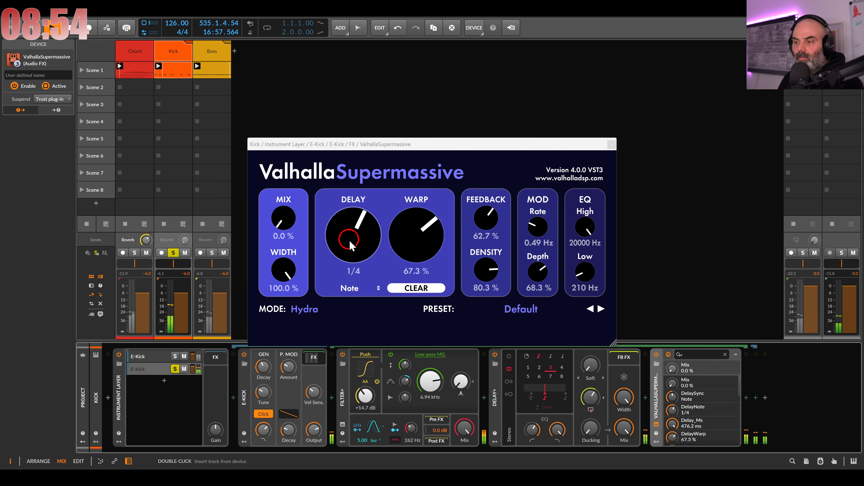
- Set the ValhallaSupermassive mode to Pleiades and its mix to 37.6 %
left_click(310, 309)
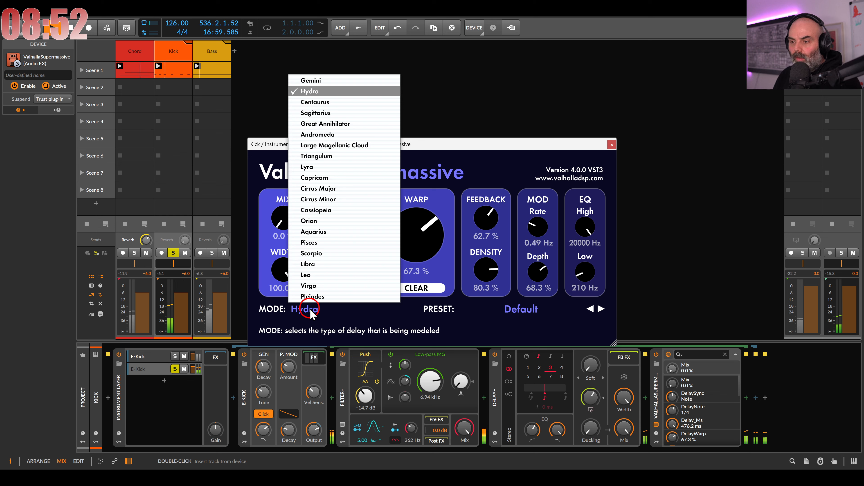
left_click(322, 296)
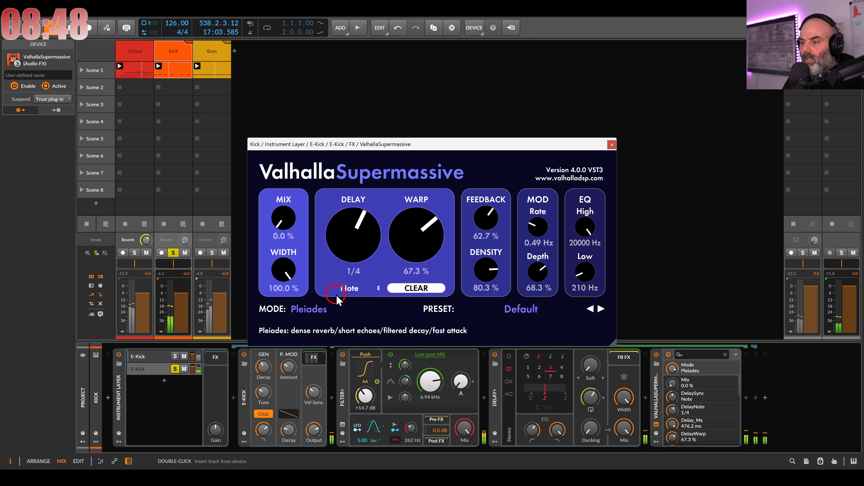
left_click_drag(283, 215, 284, 197)
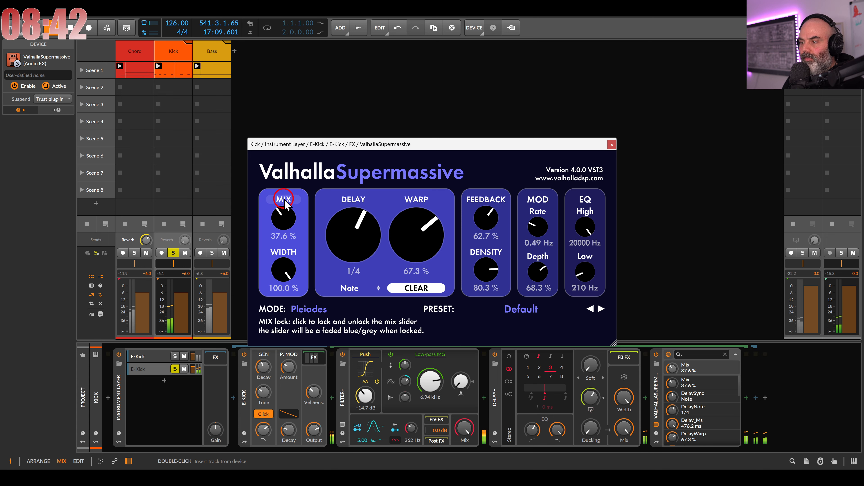
- Set the ValhallaSupermassive's low EQ to 420 Hz, modulation depth to 0 %, density to 48.1 %, feedback to 44.5 % and warp to 62.5 %
left_click_drag(586, 271, 589, 266)
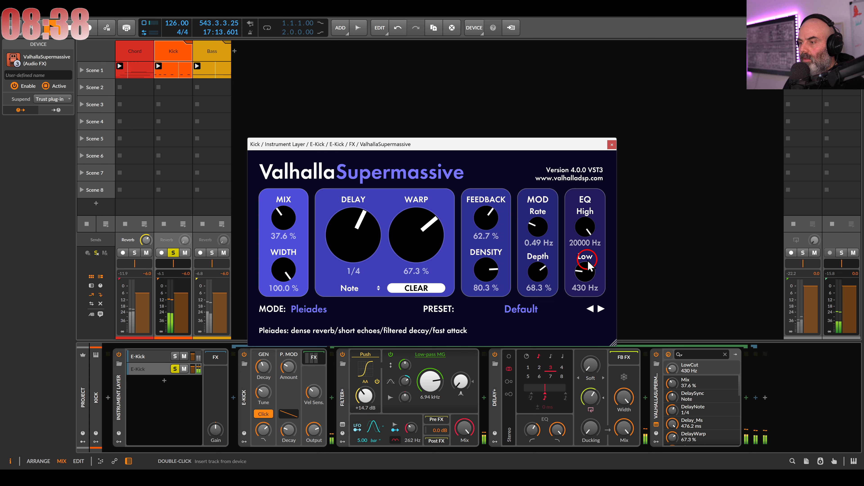
left_click_drag(586, 264, 551, 325)
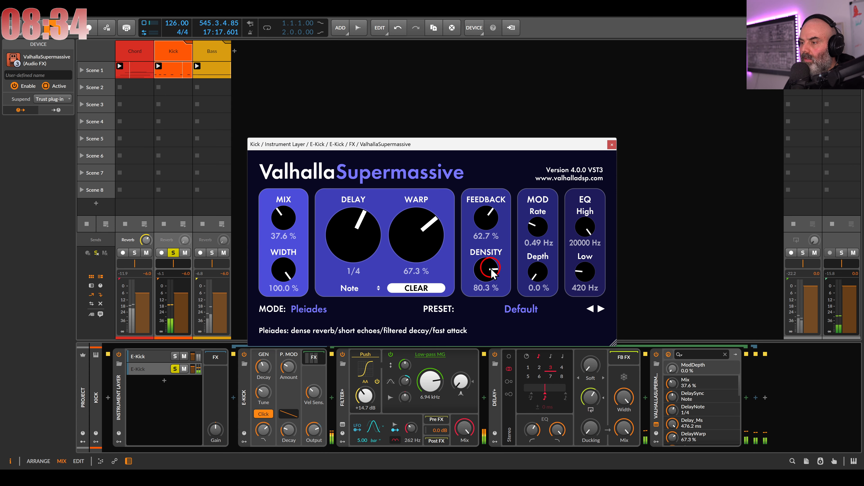
left_click_drag(486, 271, 485, 241)
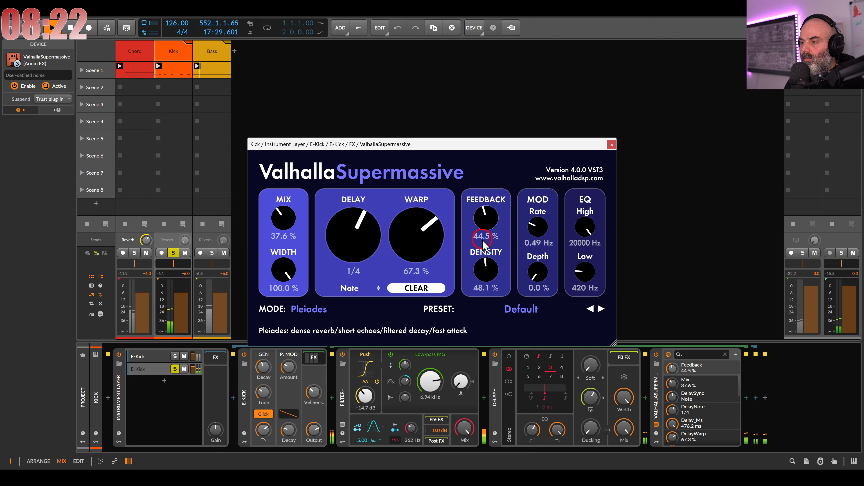
mouse_move(418, 238)
left_mouse_down()
mouse_move(412, 202)
mouse_move(420, 248)
left_mouse_up()
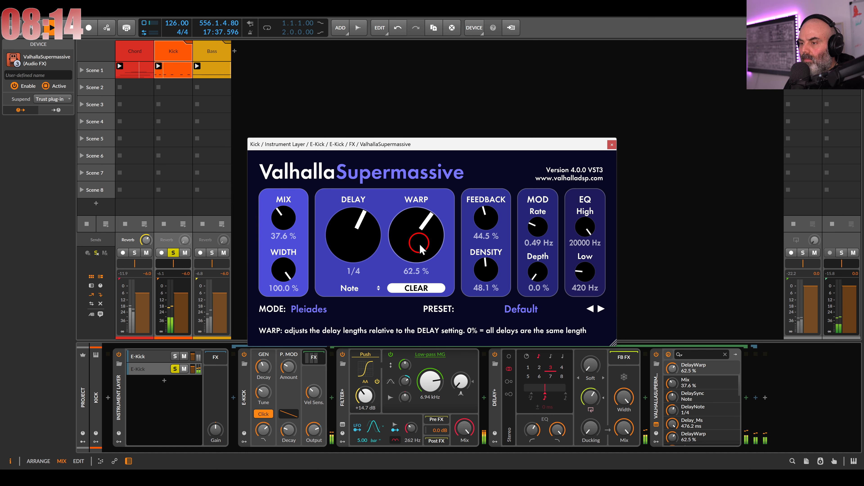
- Switch the ValhallaSupermassive's delay sync to Dotted and set its delay time to 1/8 dotted
left_click(349, 290)
left_click(340, 313)
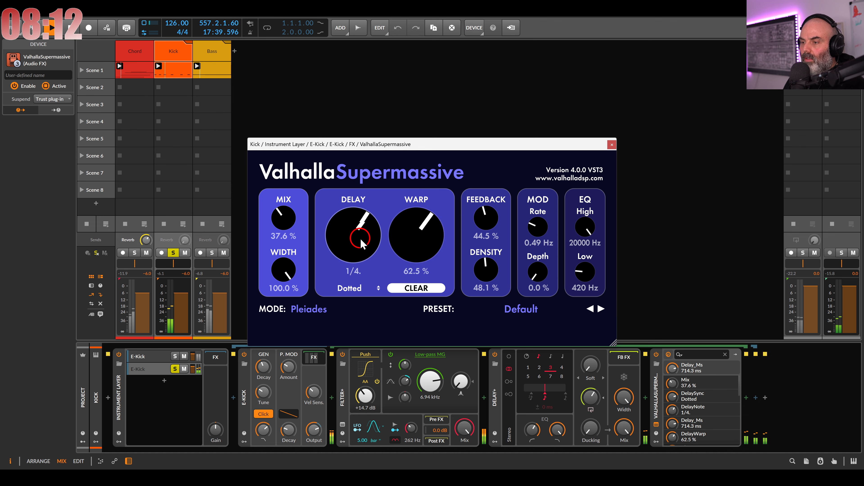
left_click_drag(361, 244, 366, 258)
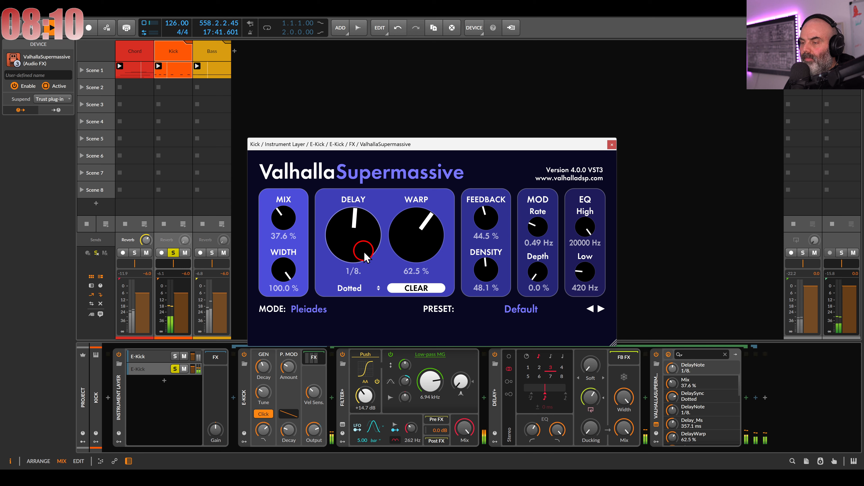
left_click(399, 242)
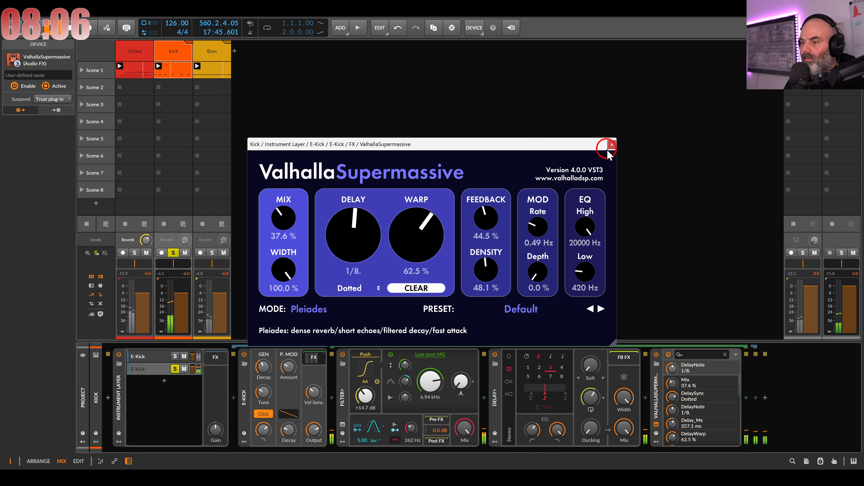
- Set the ValhallaSupermassive's warp to 66.5 %, feedback to 54.7 %, density to 66.7 %, low EQ to 570 Hz and mix to 30.0 %
left_click_drag(422, 232, 421, 227)
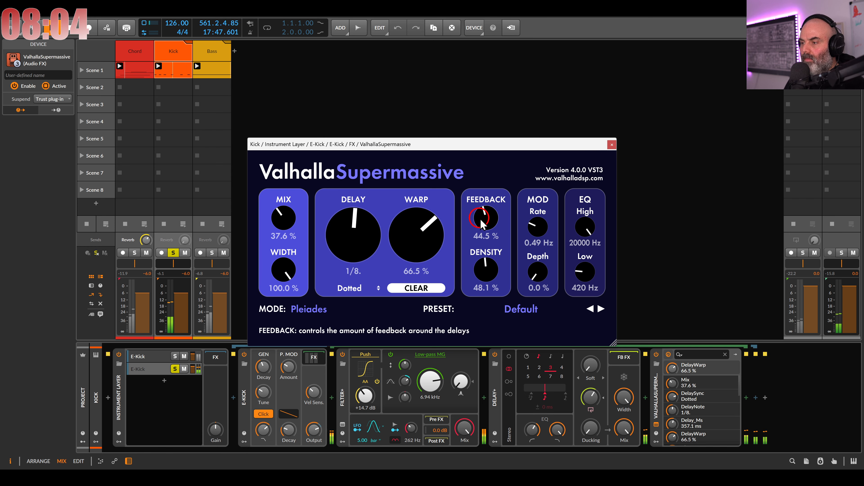
left_click_drag(483, 219, 483, 206)
left_click_drag(486, 270, 476, 253)
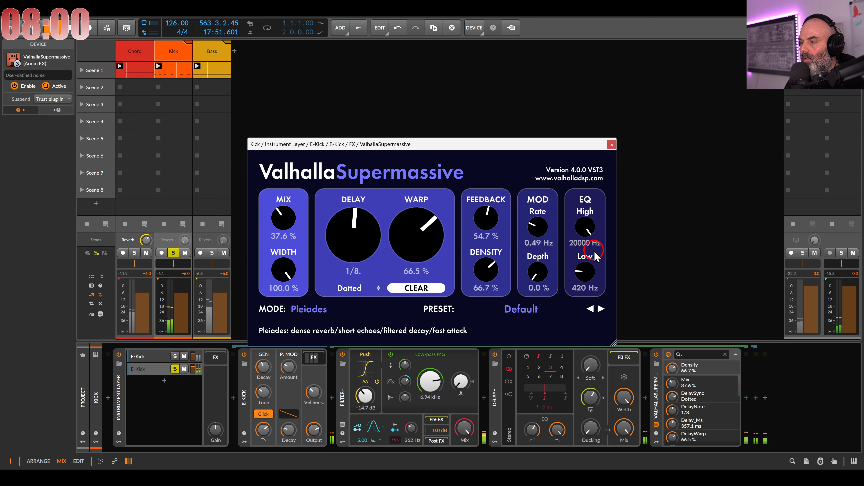
mouse_move(586, 273)
left_mouse_down()
mouse_move(591, 279)
mouse_move(592, 270)
left_mouse_up()
left_click_drag(283, 219, 291, 235)
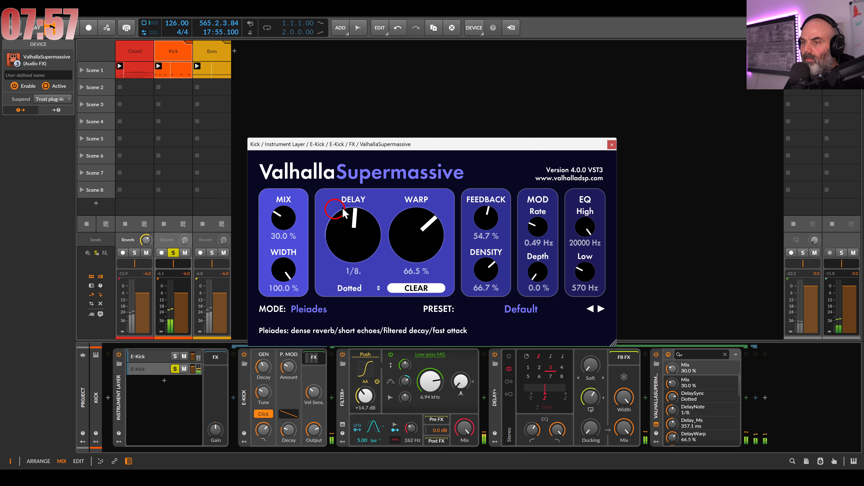
- Close the ValhallaSupermassive window and turn off the second E-Kick layer's solo to hear both kick layers together
left_click(611, 144)
left_click(186, 369)
left_click(175, 369)
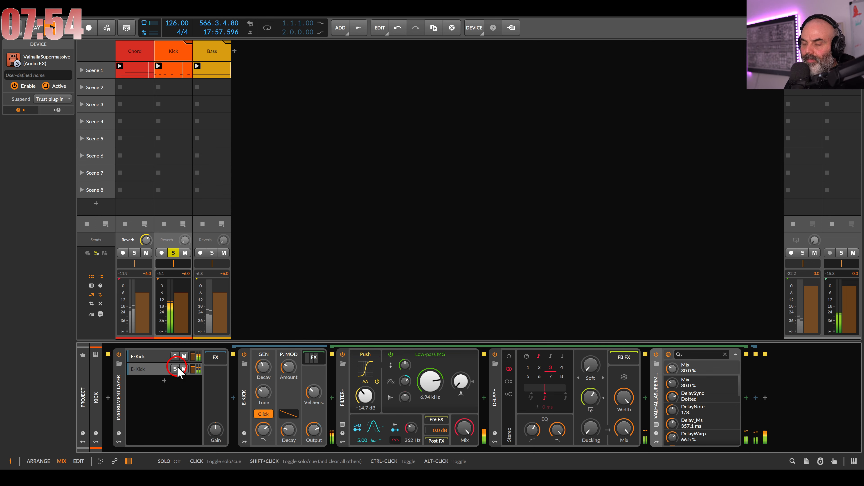
left_click(161, 369)
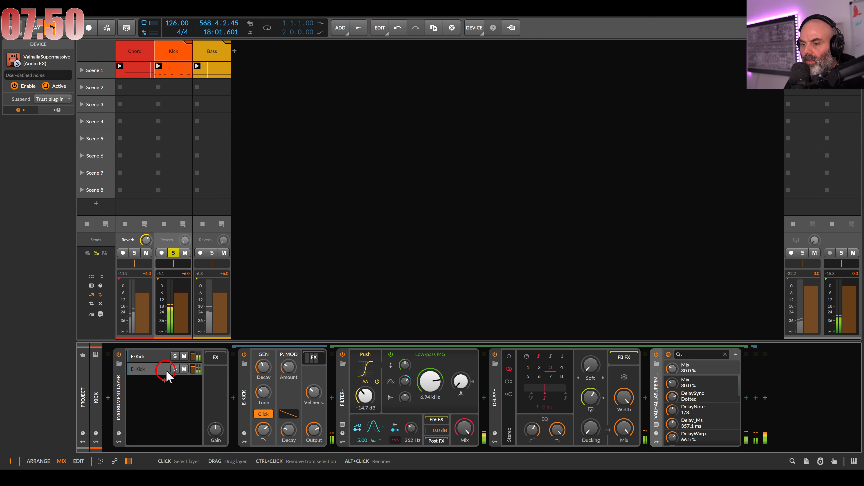
left_click(137, 381)
- Adjust the project Audio Sidechain's modulation of the second E-Kick layer's output, and unsolo the Kick track
left_click(82, 441)
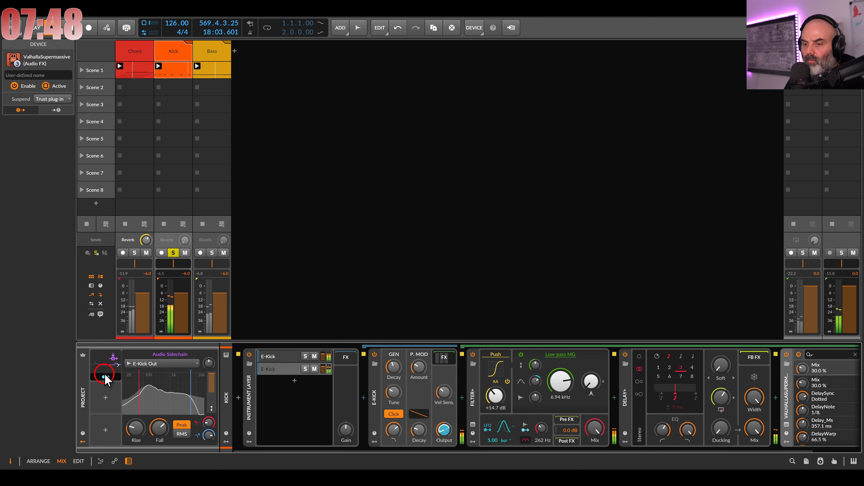
left_click(108, 377)
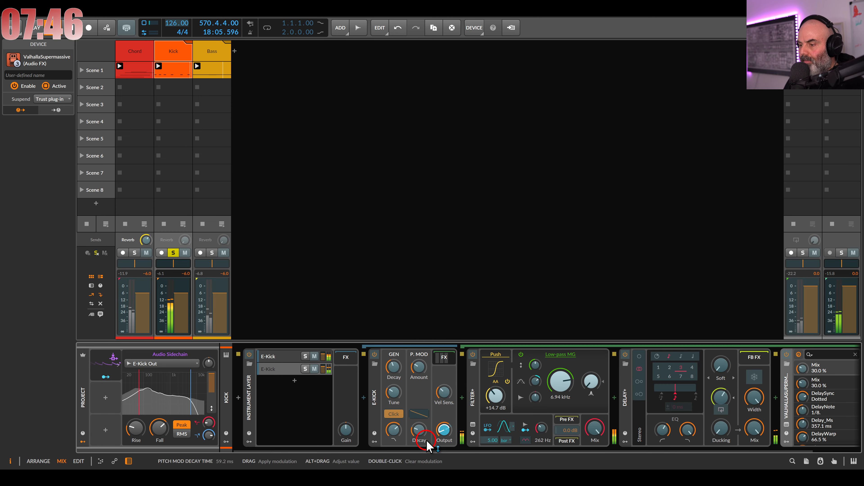
left_click_drag(444, 430, 442, 429)
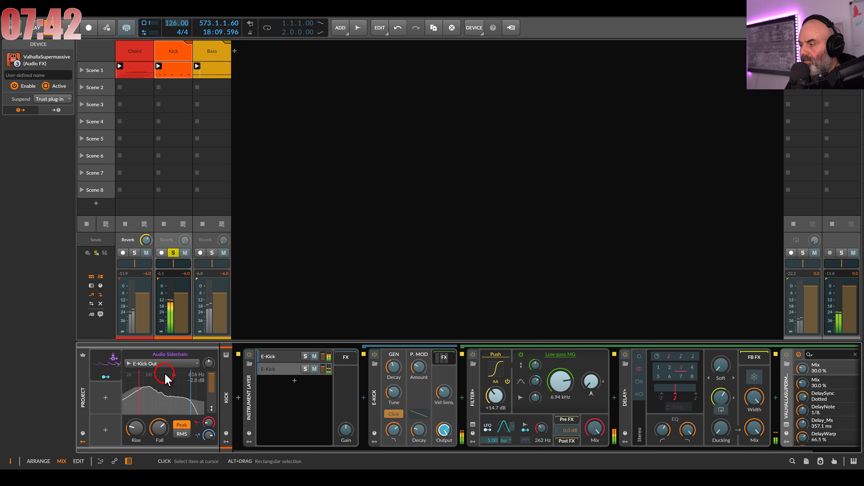
left_click(173, 252)
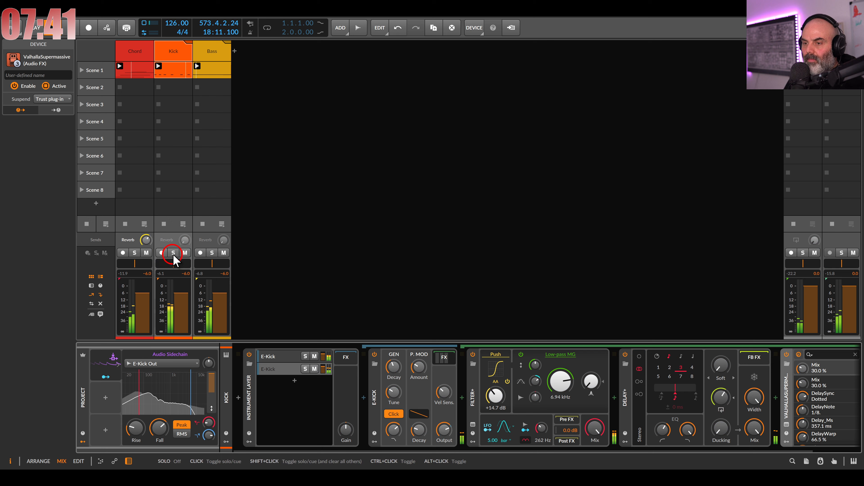
- Add a new instrument track after Bass with the E-Snare device, choosing it from the full, non-favourites instrument list
left_click(270, 207)
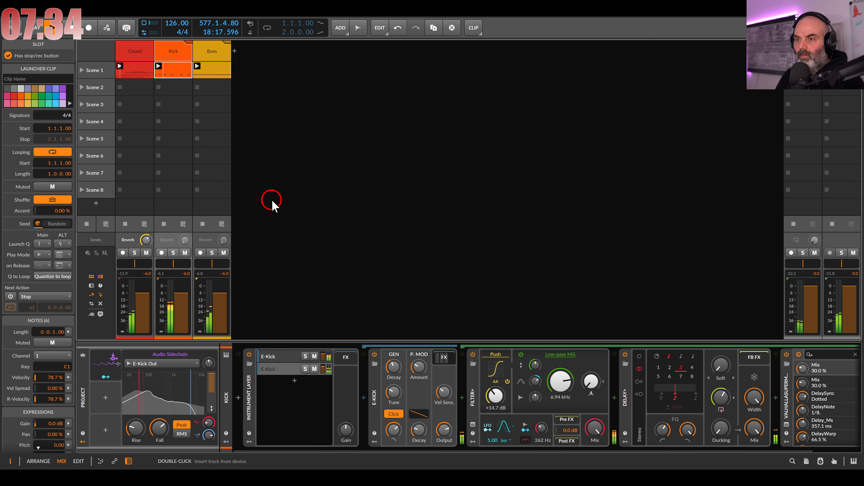
double_click(284, 184)
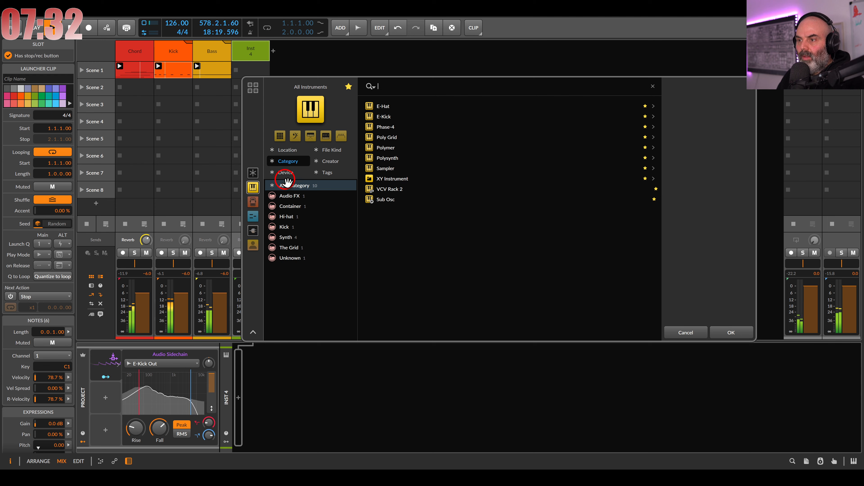
left_click(348, 87)
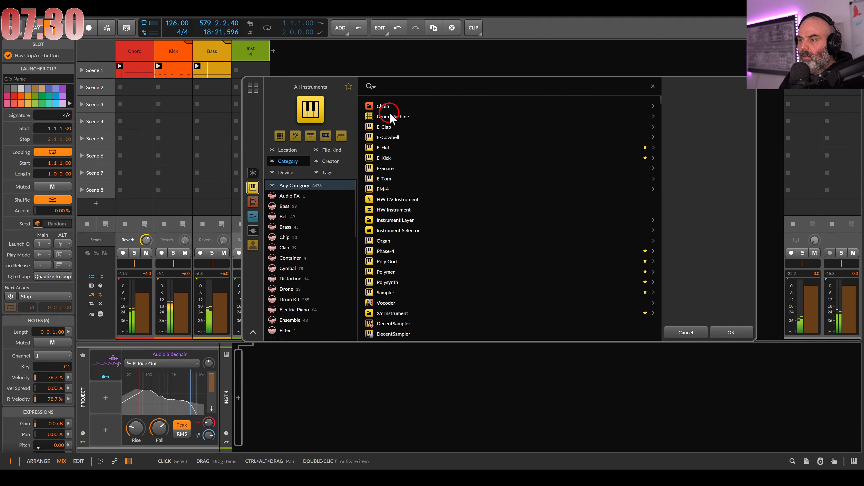
double_click(392, 167)
left_click(250, 52)
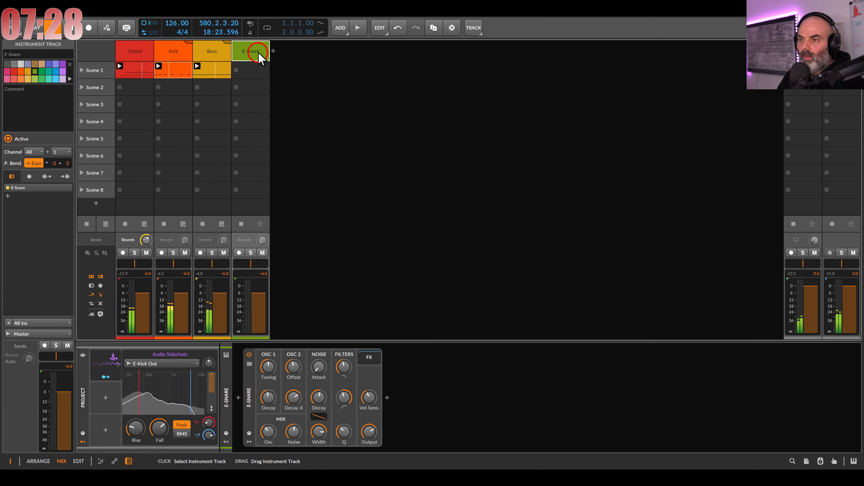
- Create a Scene 1 clip on the E-Snare track, shorten its loop to 0.2.2.00 and draw a note at its start
double_click(250, 70)
double_click(250, 70)
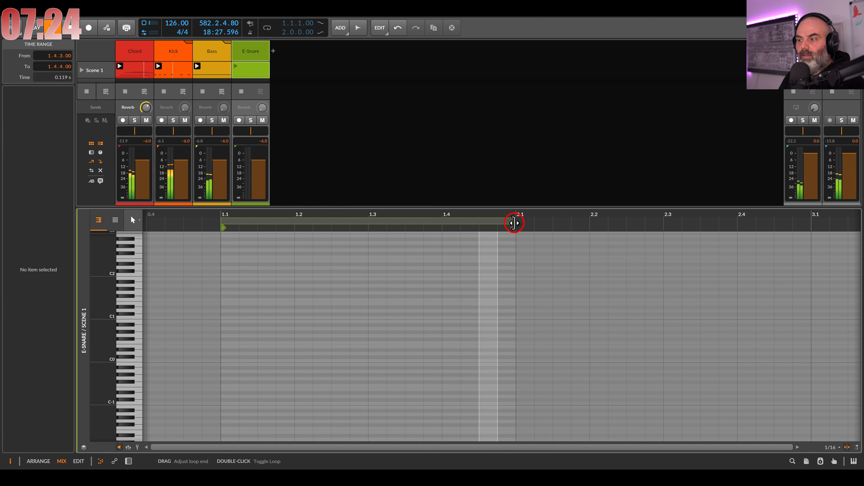
left_click_drag(513, 227, 398, 239)
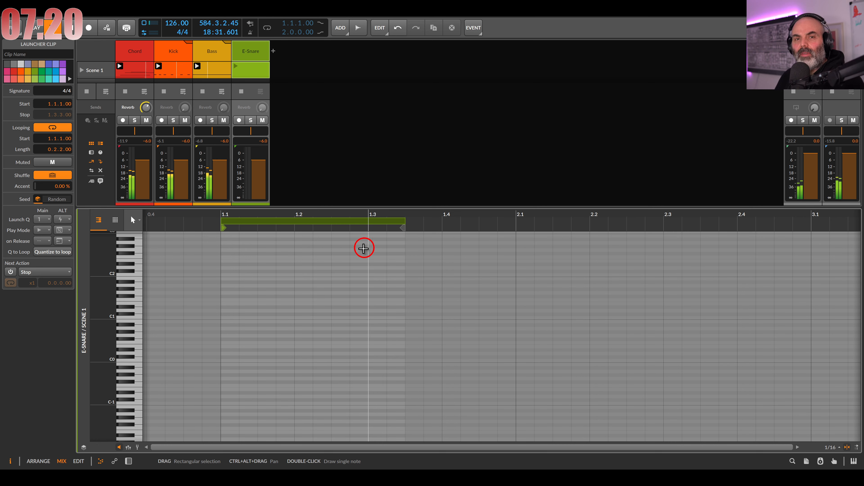
mouse_move(230, 274)
left_mouse_down()
mouse_move(398, 275)
mouse_move(230, 275)
left_mouse_up()
key("d")
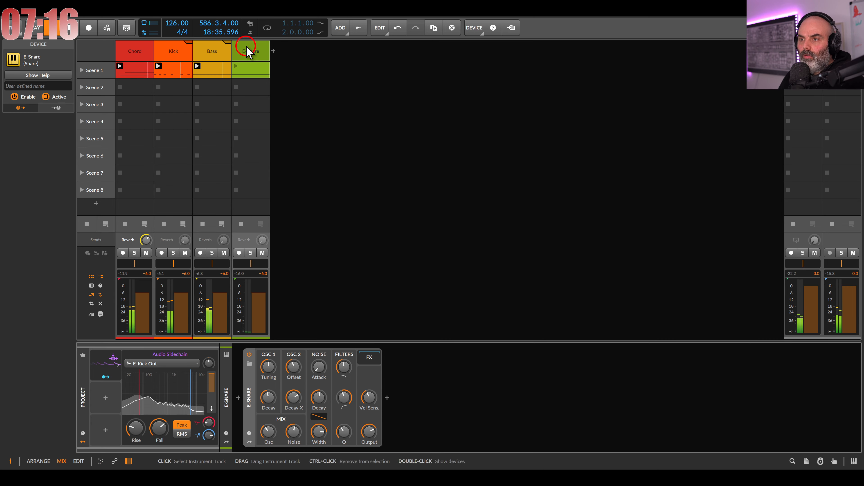
- Insert a Ricochet note effect before the E-Snare device and solo the E-Snare track
left_click(238, 398)
double_click(386, 148)
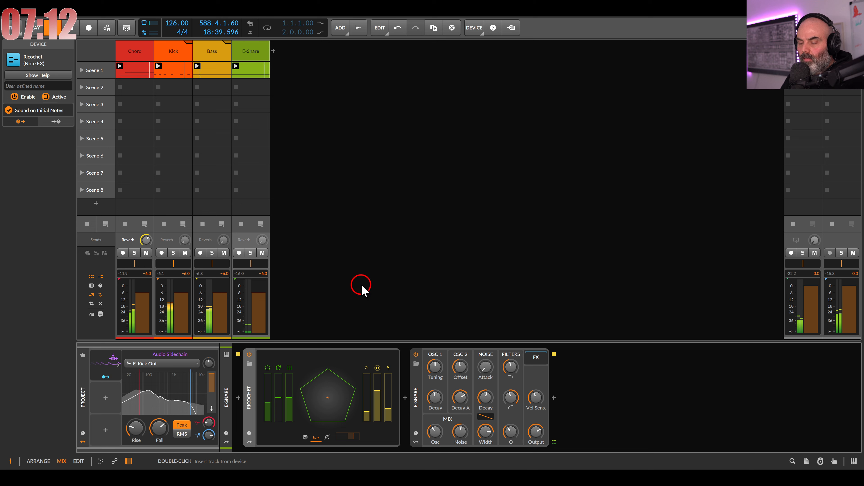
left_click(250, 253)
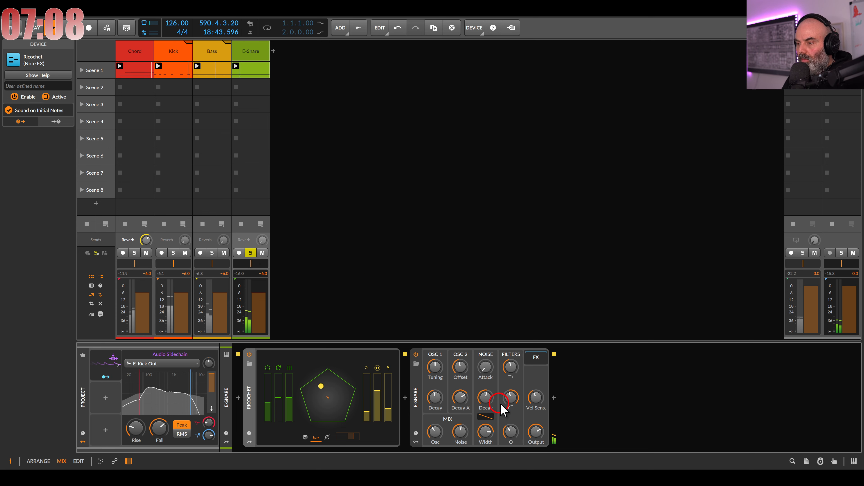
- Raise the Ricochet's ball speed to 8831 %, set its ball damping to 25.9 % and lower the slider between them to minimum
left_click_drag(387, 409, 387, 374)
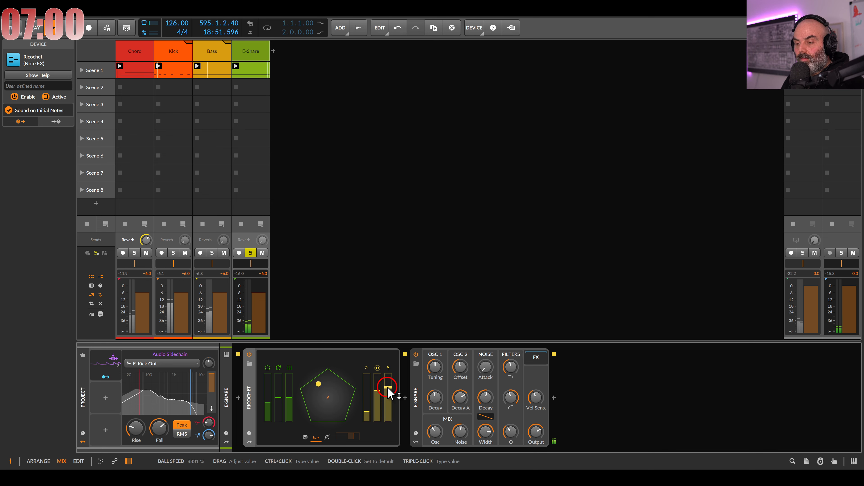
left_click_drag(378, 392, 369, 414)
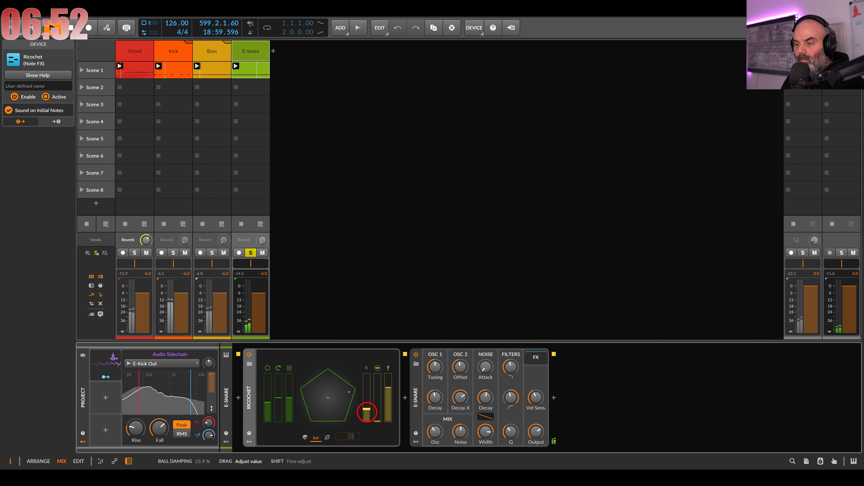
left_click_drag(369, 414, 369, 410)
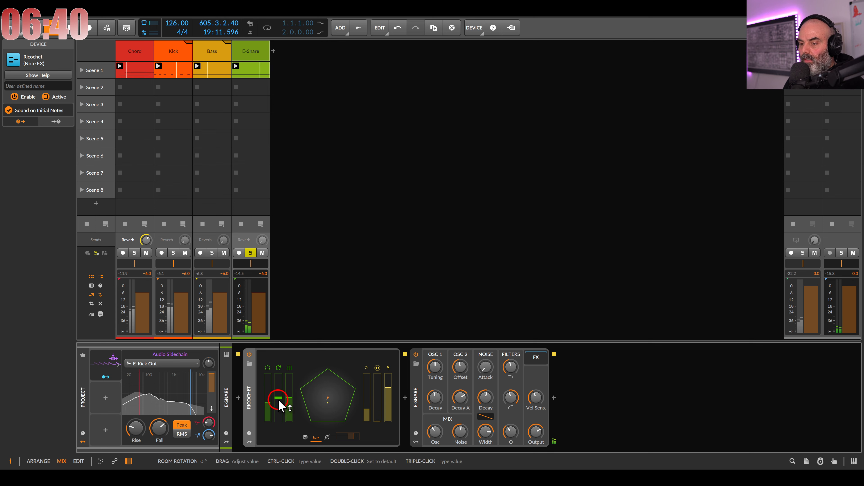
- Try rotating the Ricochet's room to 131°, and add a Random modulator to the Ricochet
left_click_drag(279, 401, 278, 389)
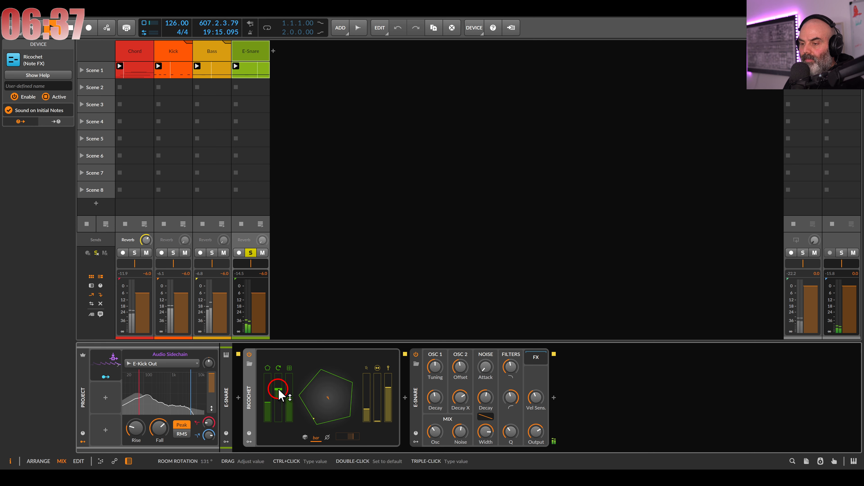
left_click(249, 441)
left_click(263, 365)
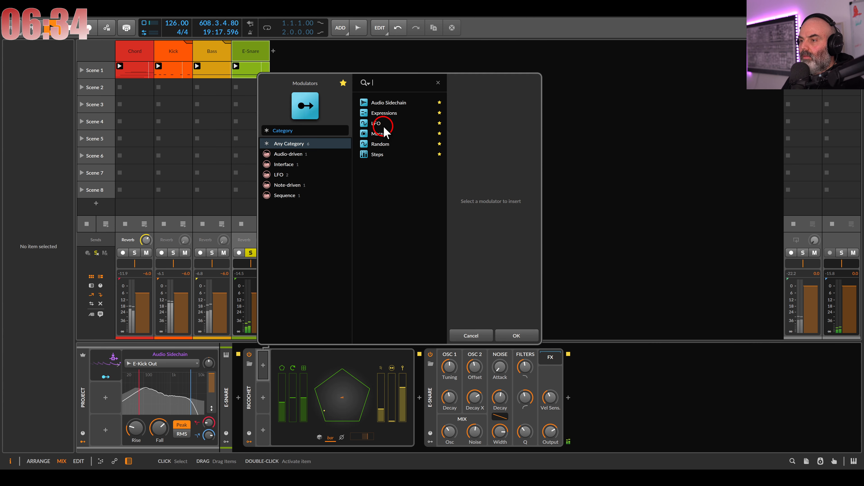
double_click(379, 145)
left_click(271, 360)
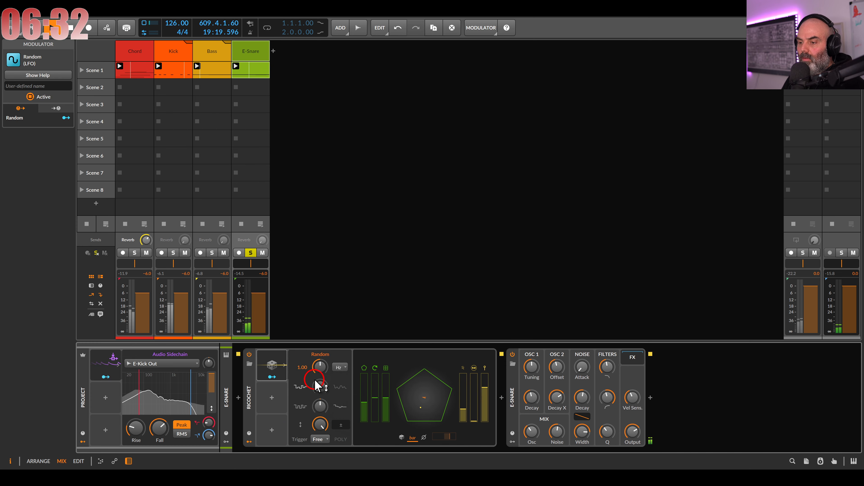
- Turn the Random modulator's smoothing up fully, make it bipolar and map it to the Ricochet's room rotation with an amount of 174.6
left_click(319, 389)
left_click(341, 425)
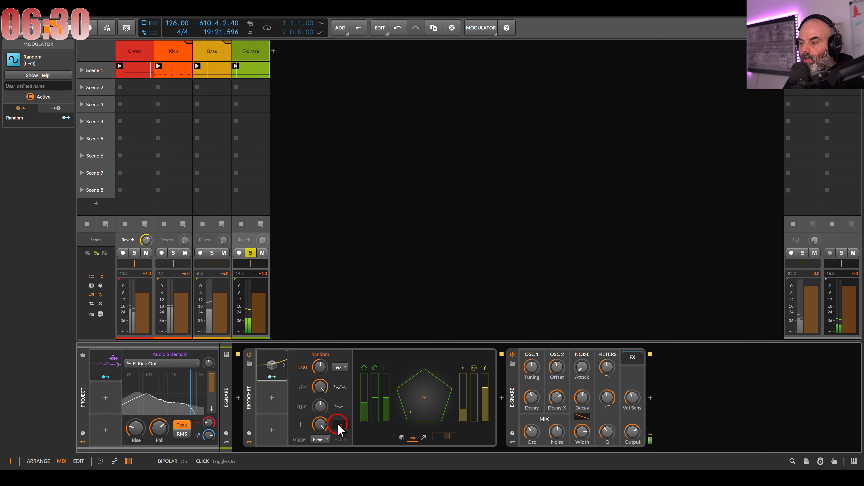
left_click_drag(274, 382, 375, 398)
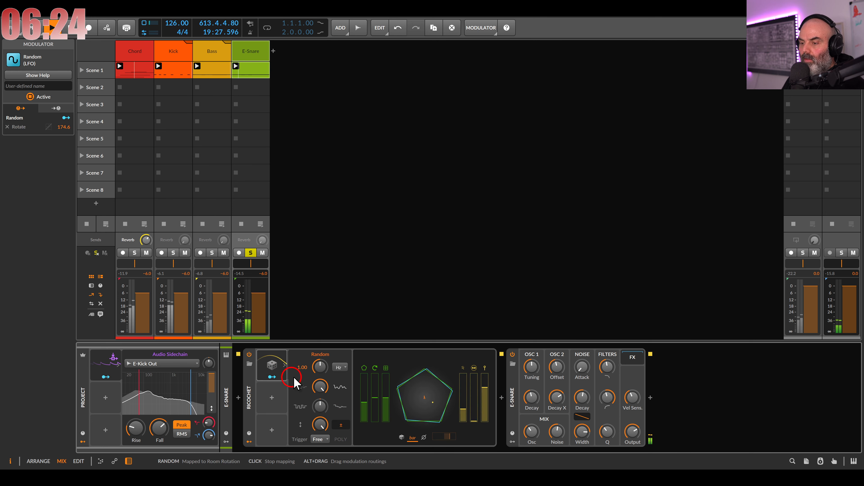
- Slow the Random modulator's rate to 0.09 Hz and lower the Ricochet's ball speed to about 4776 %
left_click_drag(320, 367, 320, 399)
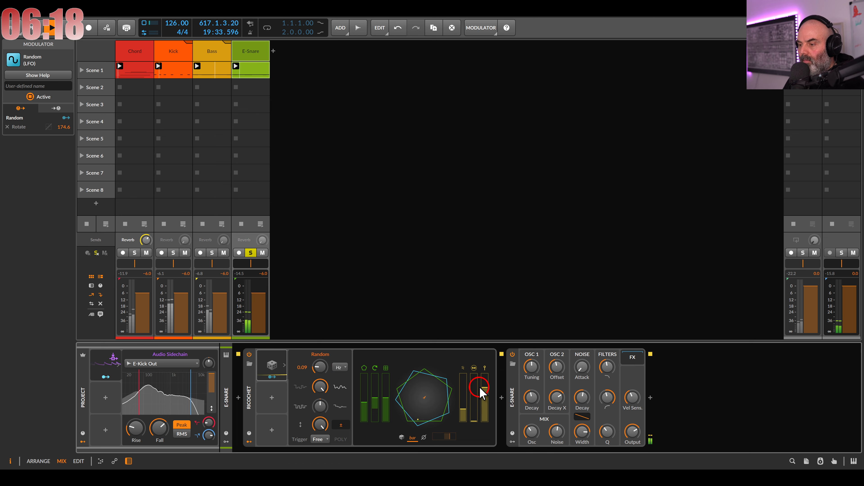
left_click_drag(485, 394, 484, 394)
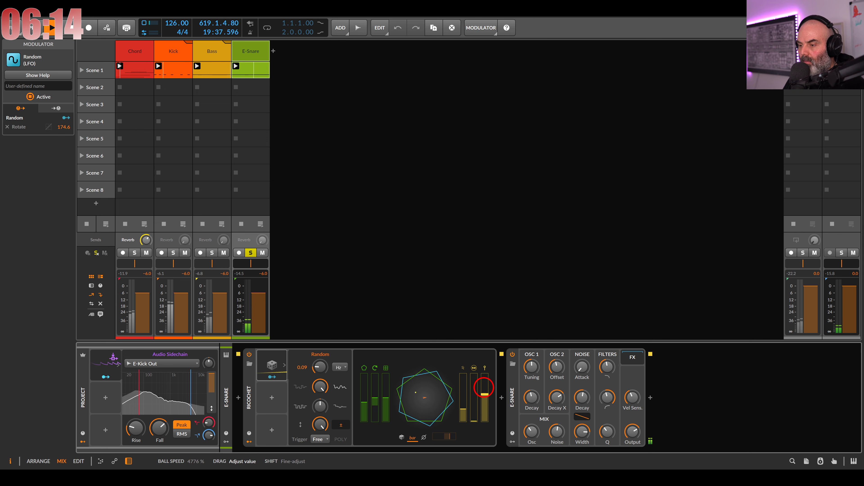
left_click_drag(485, 394, 485, 396)
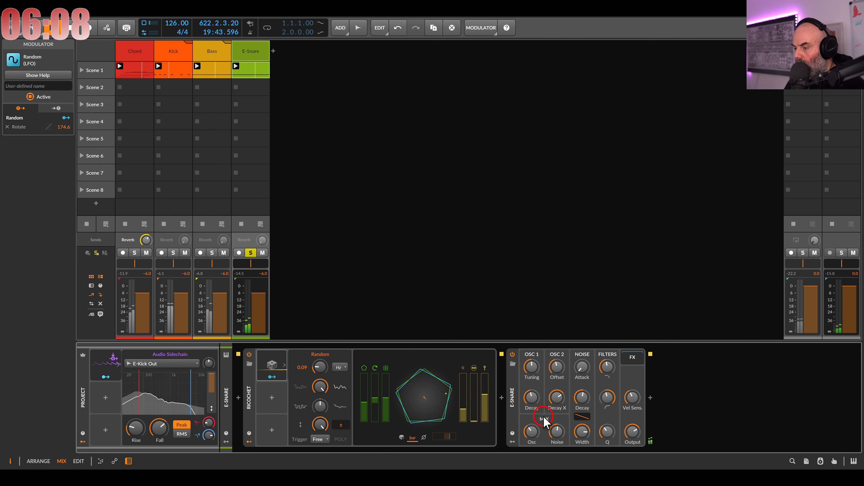
- Adjust the E-Snare's noise decay, set its high cut to about 2.99 kHz and turn the noise mix fully down
left_click_drag(581, 398, 580, 400)
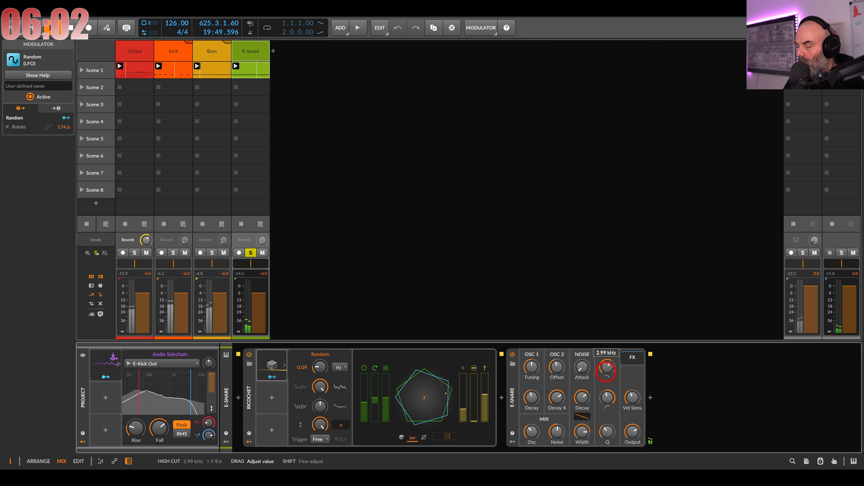
left_click_drag(607, 368, 609, 372)
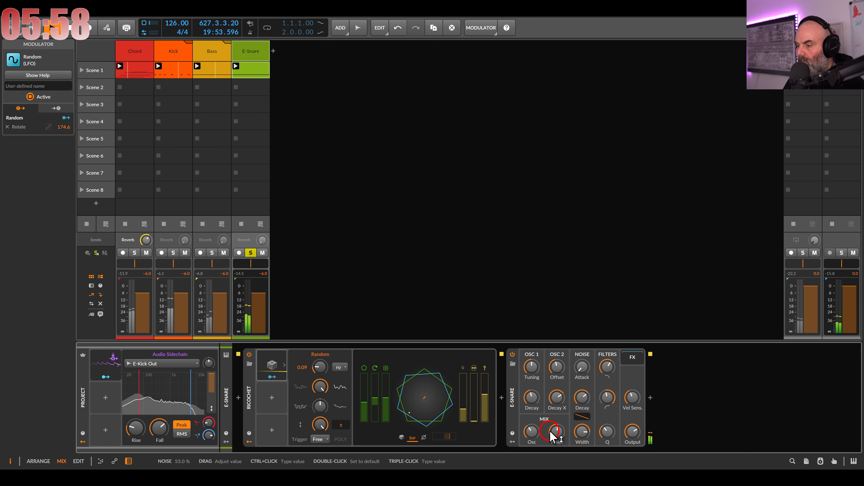
left_click_drag(554, 436, 555, 443)
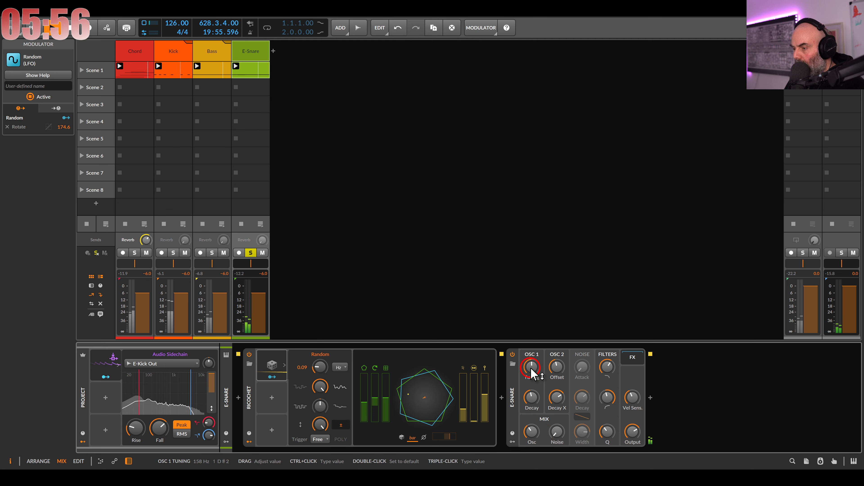
- Retune the E-Snare's first oscillator to about 197 Hz and adjust its decay
left_click_drag(531, 375, 532, 374)
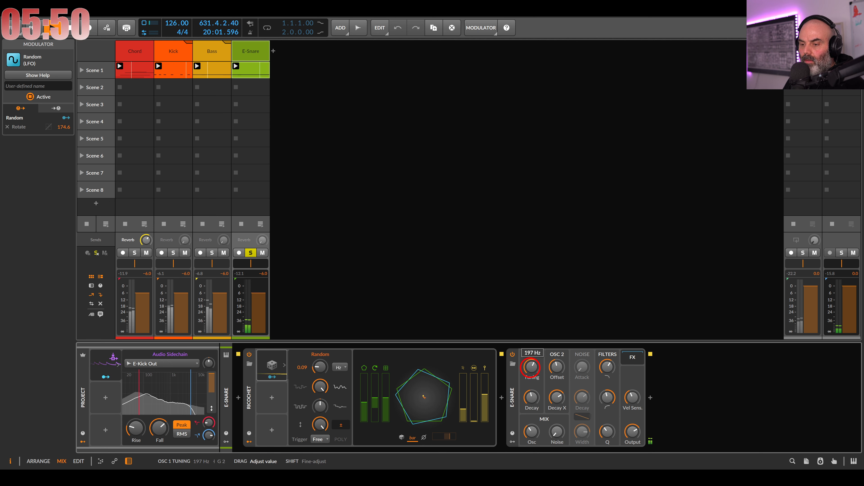
left_click_drag(530, 367, 530, 367)
left_click_drag(532, 397, 532, 397)
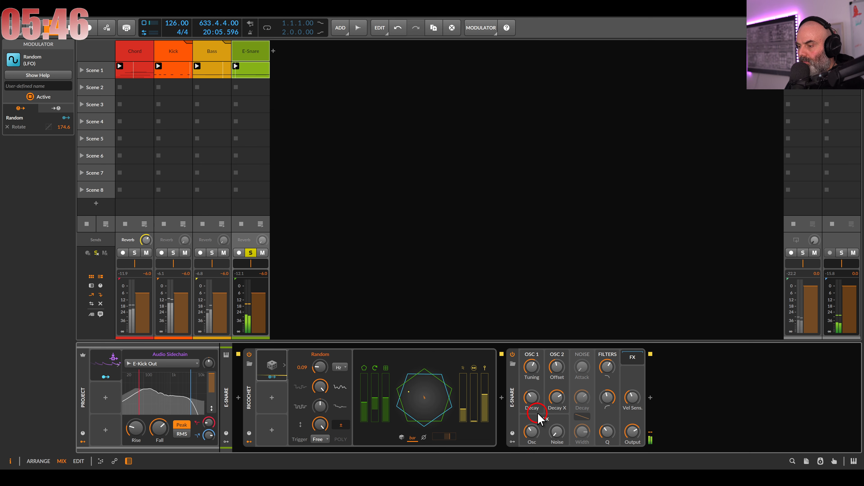
- Raise the E-Snare's oscillator mix, bring its noise mix up to about 34.3 % and adjust its velocity sensitivity
left_click_drag(532, 431, 531, 435)
left_click_drag(556, 432, 557, 431)
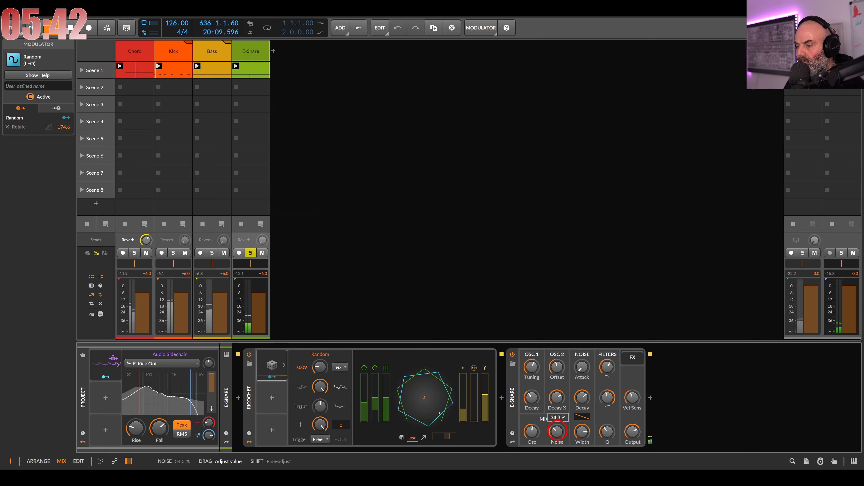
left_click_drag(557, 432, 557, 432)
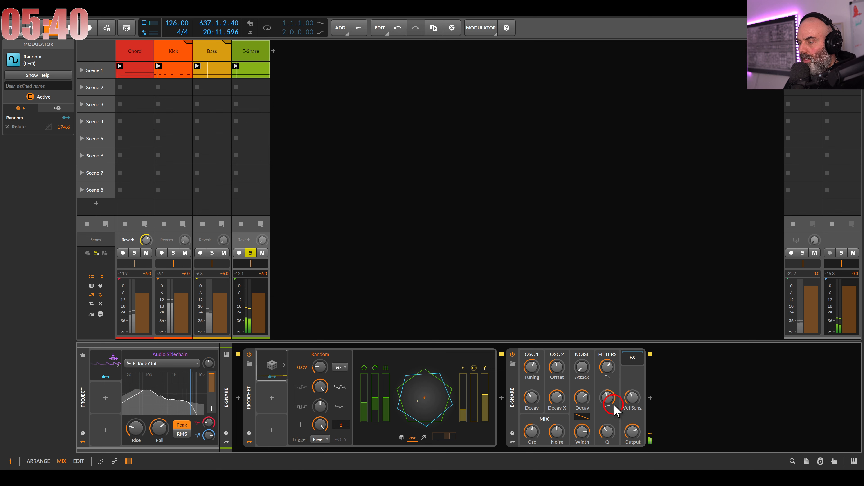
left_click_drag(632, 397, 633, 397)
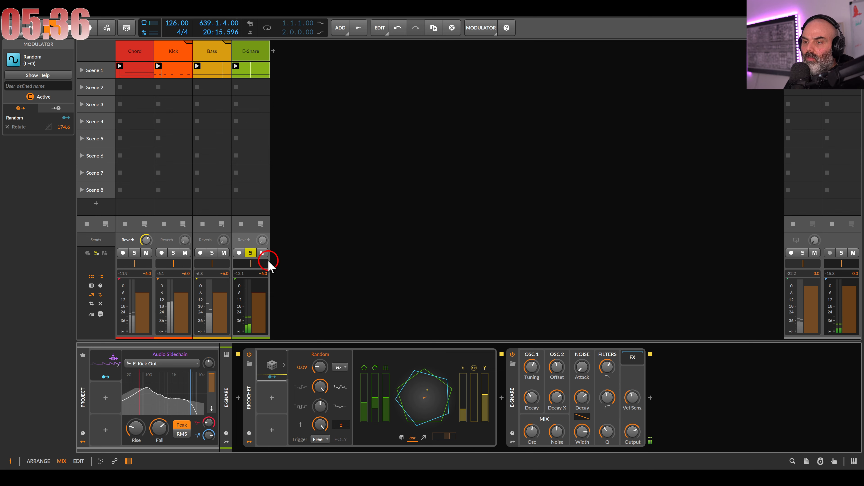
- Unsolo the E-Snare track and turn the Ricochet's third room parameter fully up
left_click(251, 253)
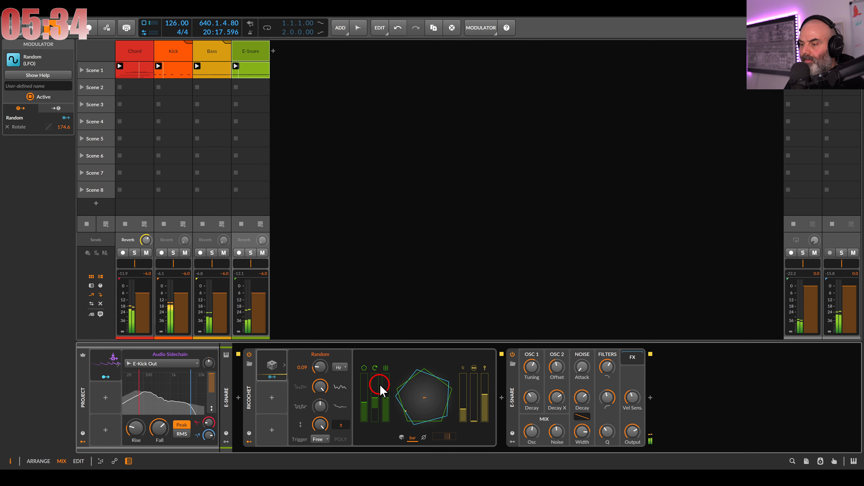
left_click_drag(385, 382, 387, 377)
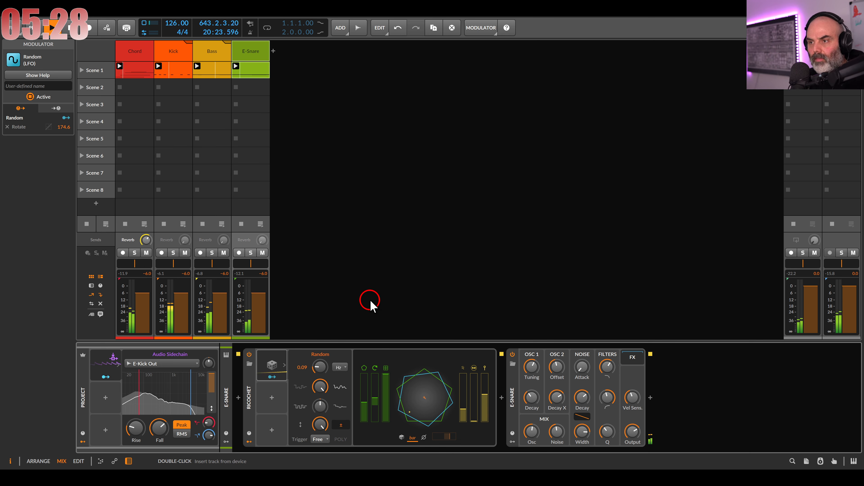
- Review the E-Snare clip's C2 note in the note editor and return to the track's devices
double_click(247, 69)
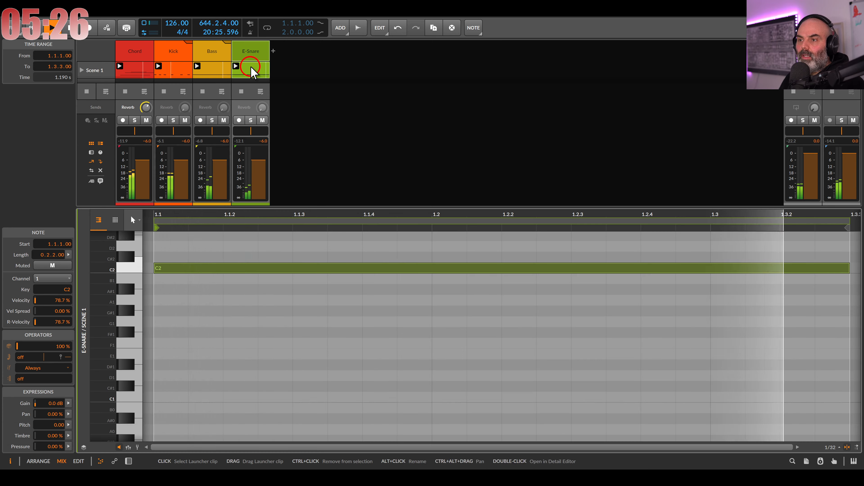
left_click_drag(398, 285, 382, 292)
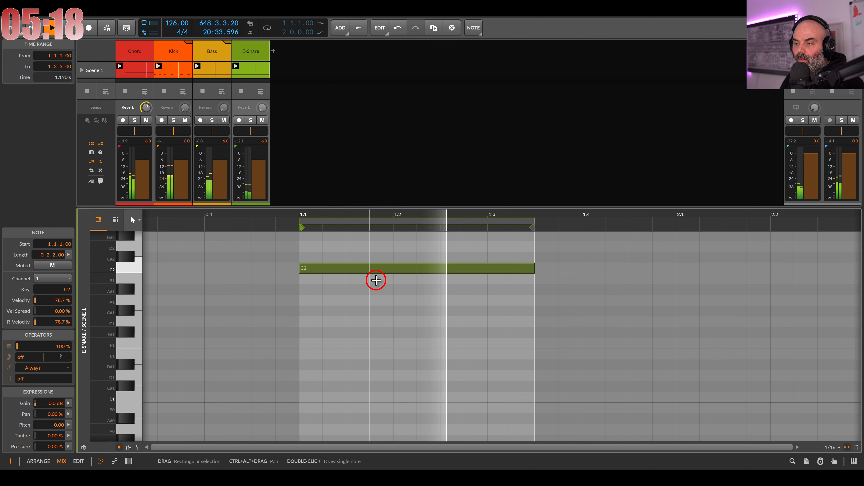
double_click(251, 57)
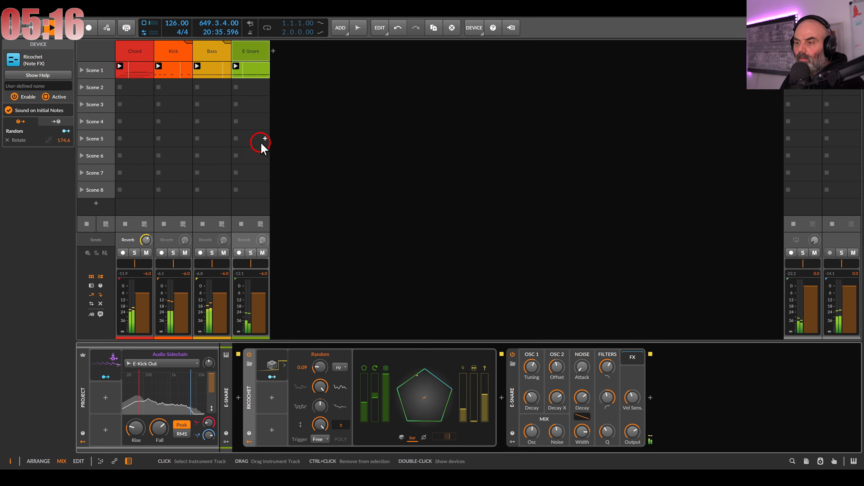
- Activate the E-Snare track's Reverb send at its minimum level and raise the E-Snare's high cut to about 3.89 kHz
left_click(264, 241)
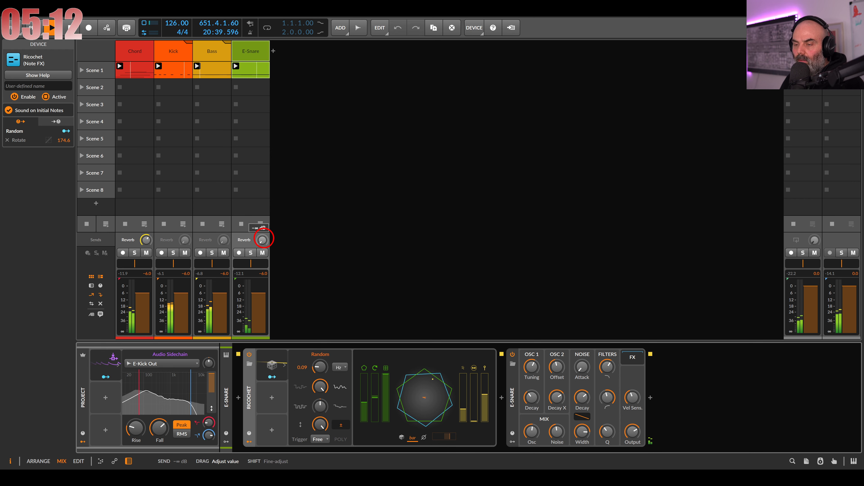
left_click(607, 368)
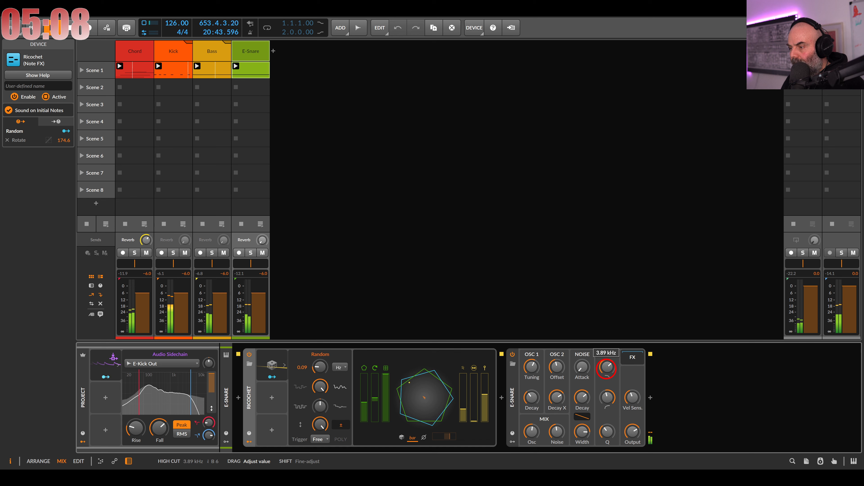
left_click(390, 270)
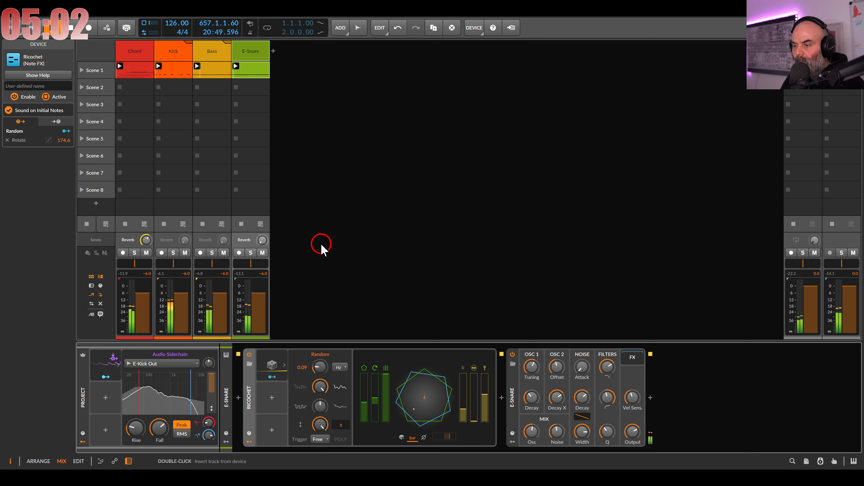
left_click(262, 240)
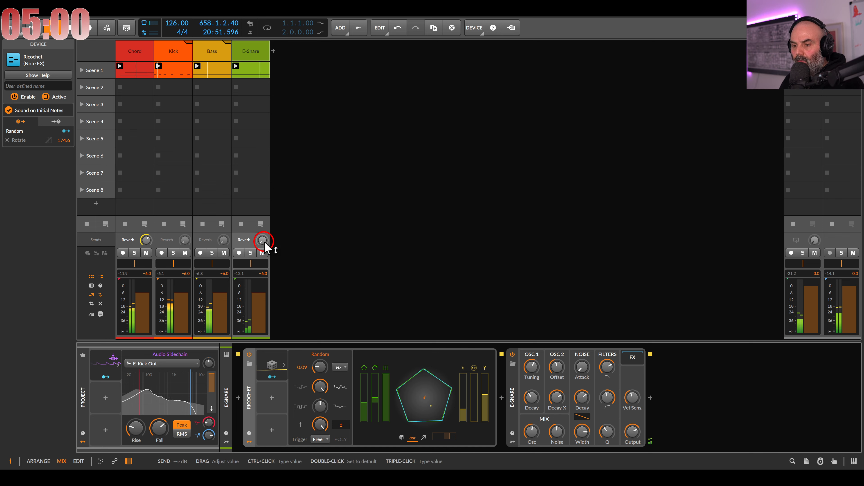
- Add a Steps modulator at project level and clear its default step pattern
left_click(106, 397)
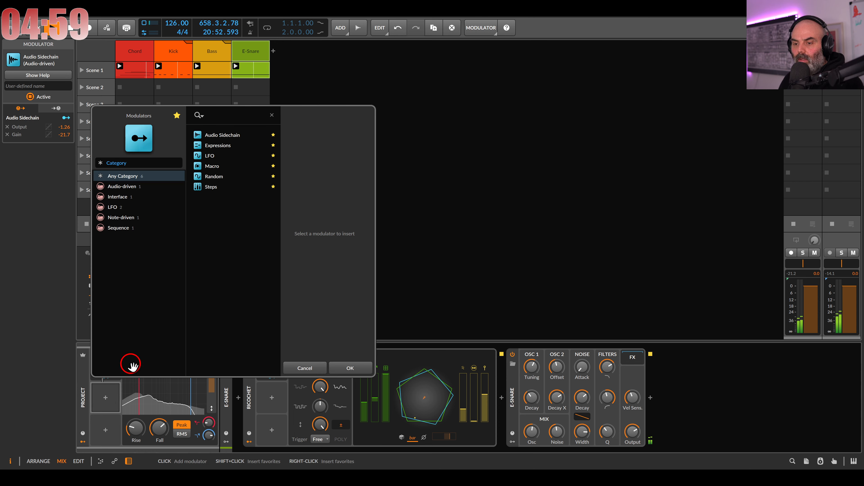
double_click(208, 187)
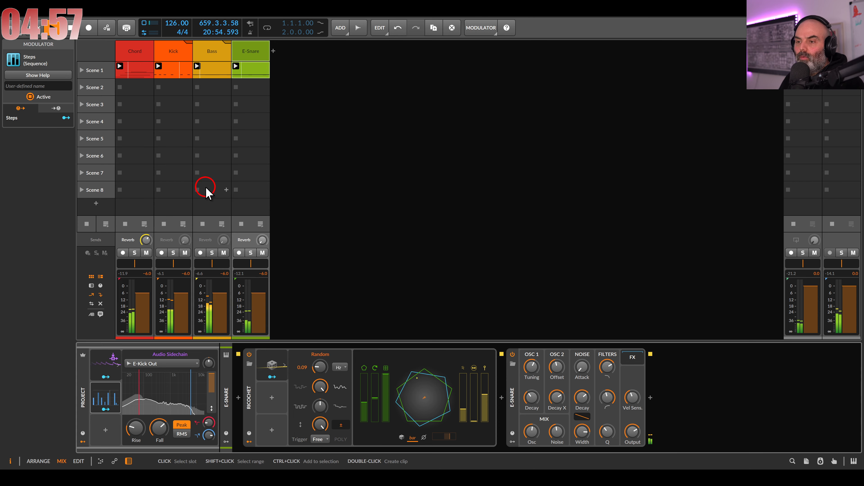
left_click(108, 388)
left_click(128, 397)
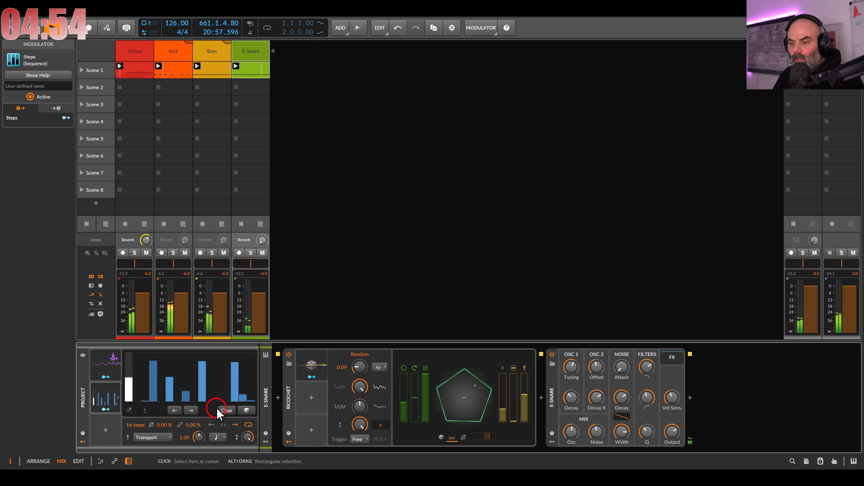
left_click(132, 425)
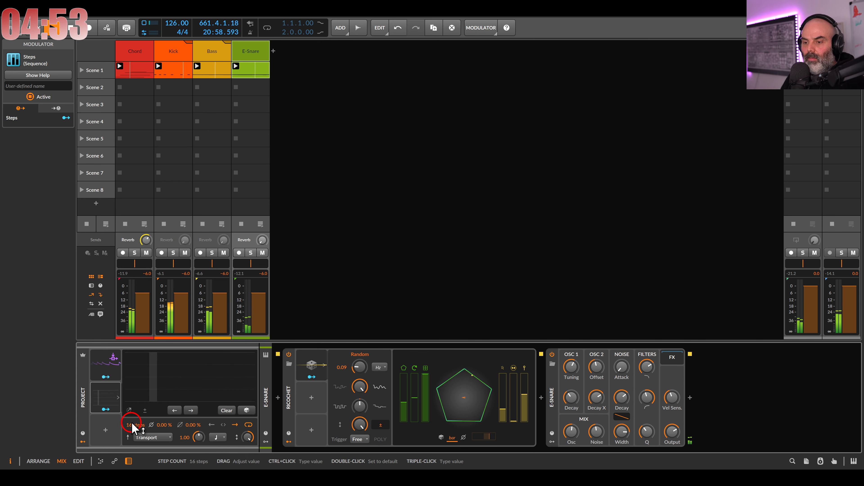
- Draw the first step of the Steps modulator at full height and set its smoothing to 100 %
left_click(219, 437)
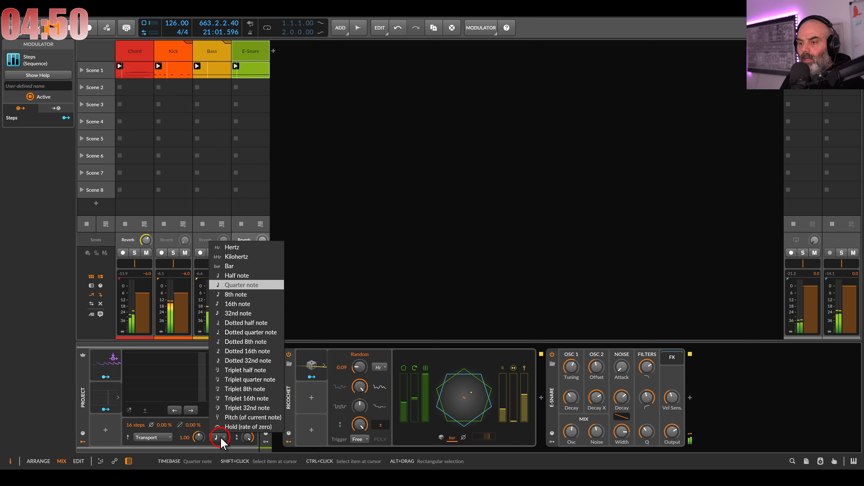
left_click(220, 439)
left_click(137, 385)
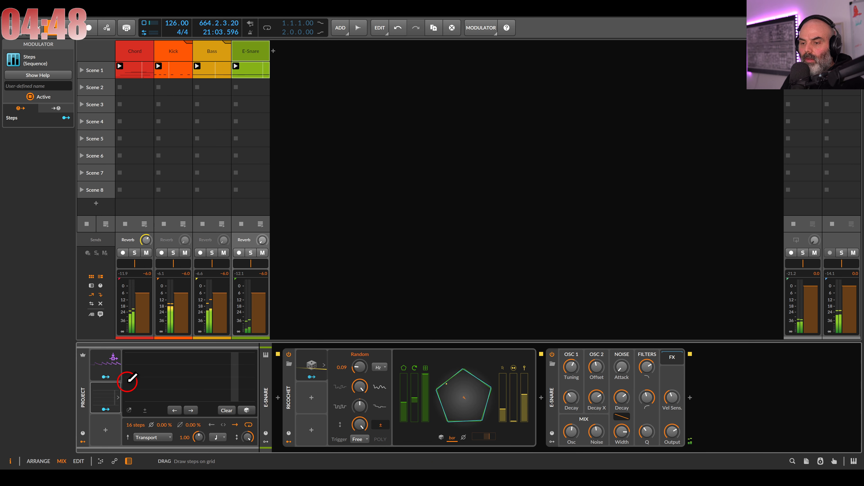
left_click_drag(128, 382, 129, 352)
left_click_drag(193, 425, 192, 385)
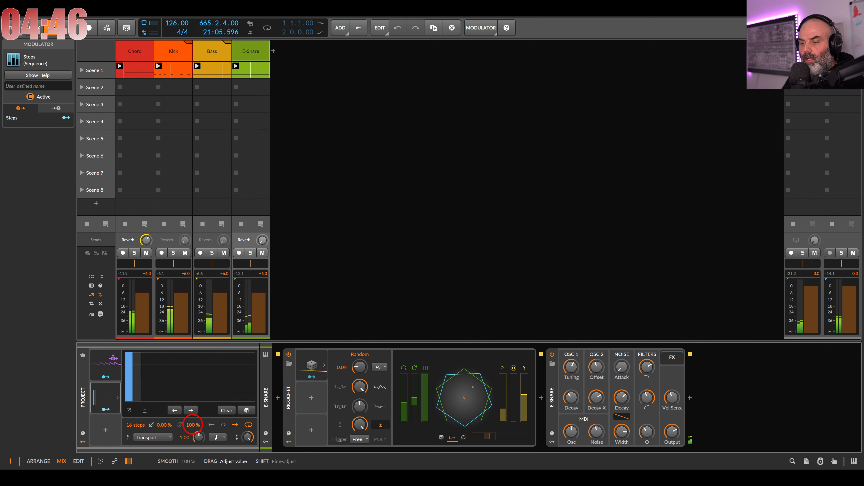
- Map the Steps modulator to the E-Snare track's Reverb send with an amount of 1.000
left_click(109, 410)
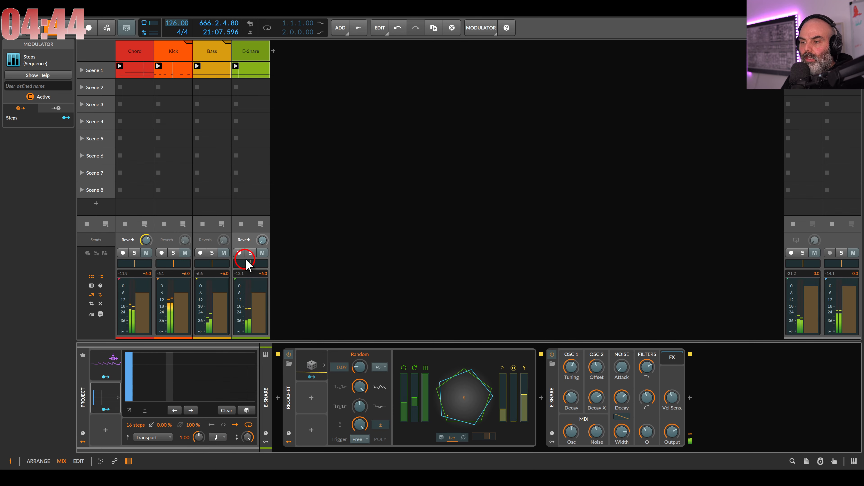
left_click_drag(262, 241, 258, 235)
left_click(113, 410)
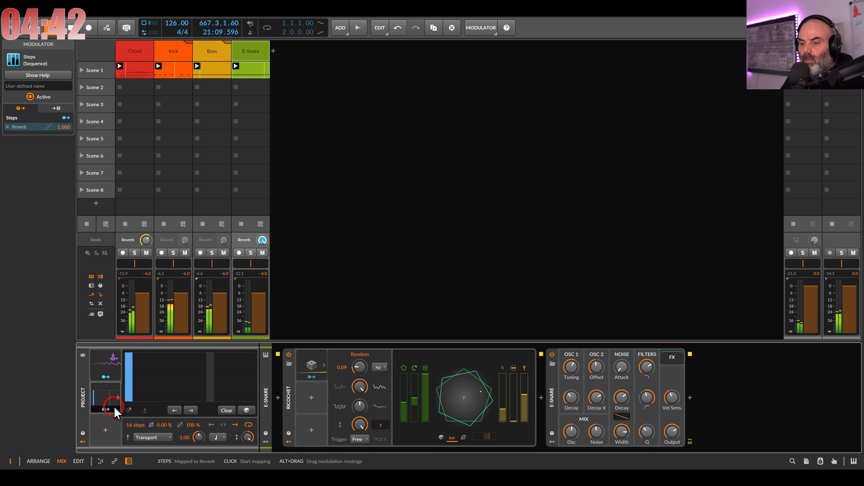
left_click(101, 437)
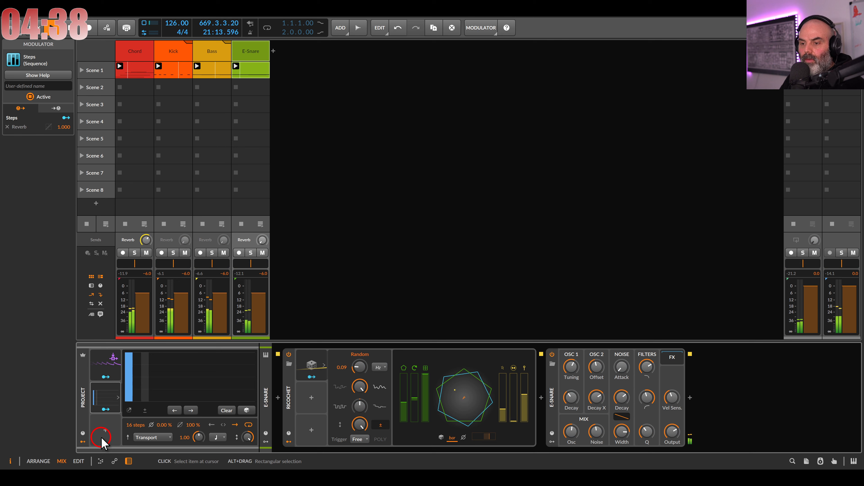
- Draw the second step of the Steps modulator at full height, keeping the third step at zero
mouse_move(134, 378)
left_mouse_down()
mouse_move(140, 339)
mouse_move(146, 340)
left_mouse_up()
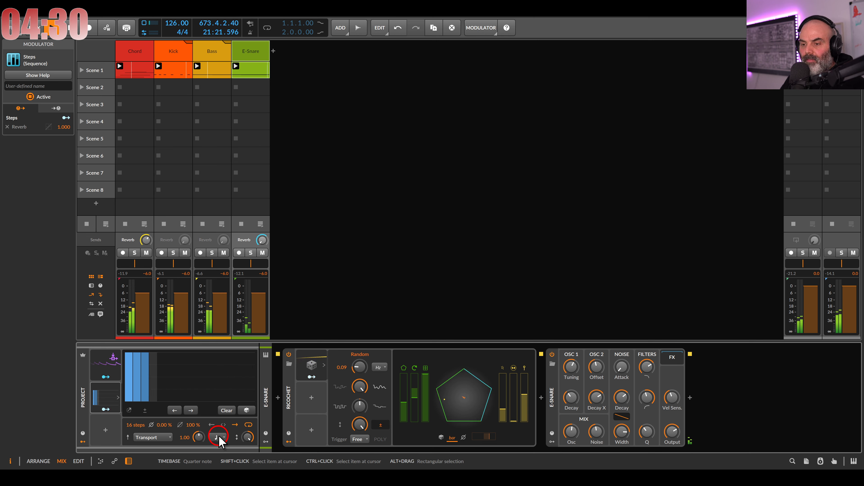
left_click_drag(145, 363, 146, 417)
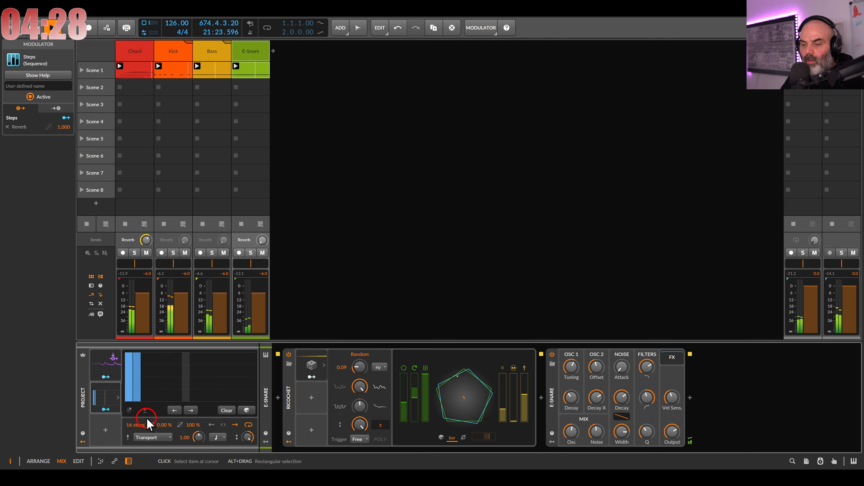
left_click(299, 323)
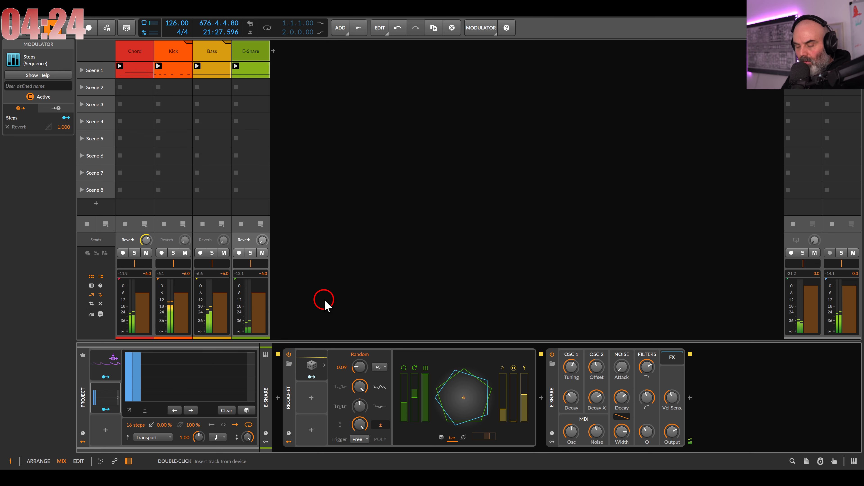
- Add an E-Hat instrument track and create a one-bar Scene 1 clip holding a C2 note across its full length
double_click(320, 218)
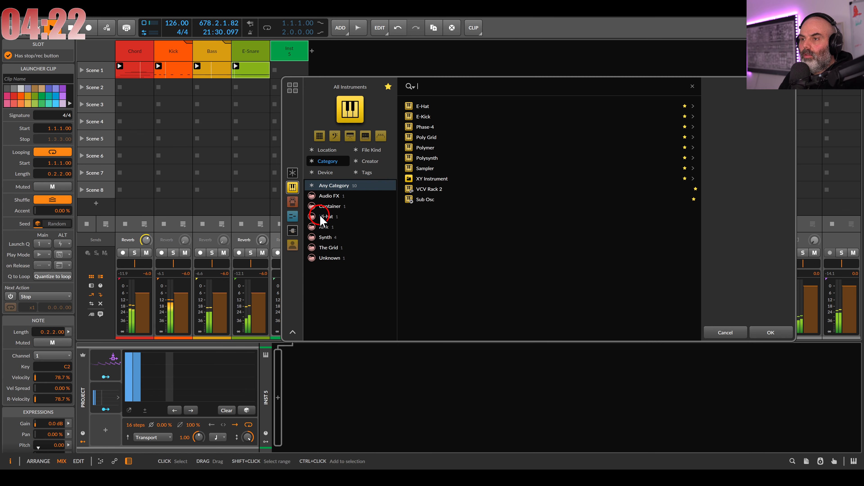
double_click(423, 107)
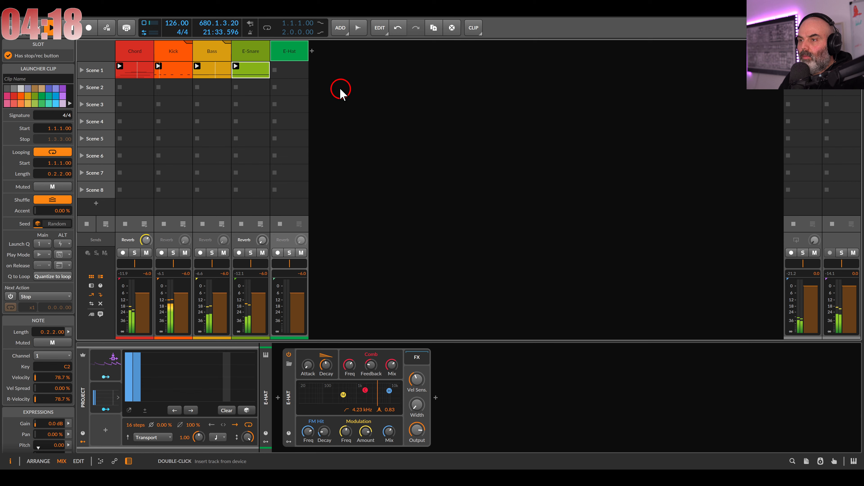
left_click(293, 66)
double_click(293, 65)
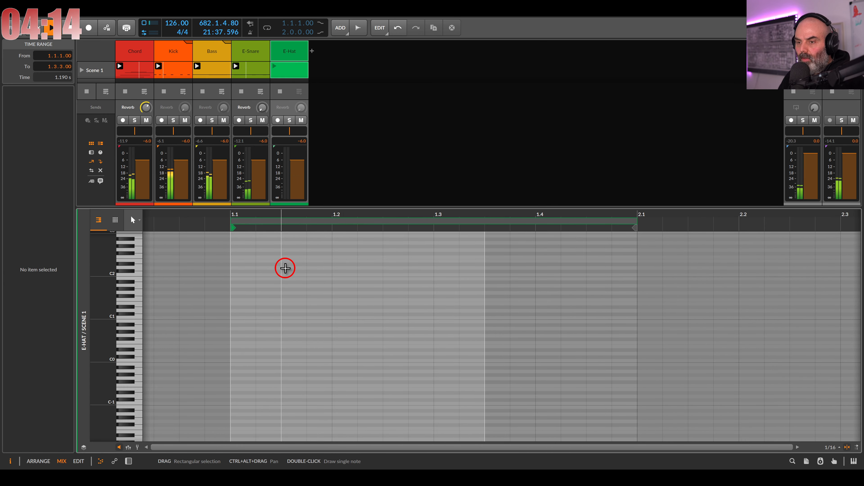
double_click(245, 274)
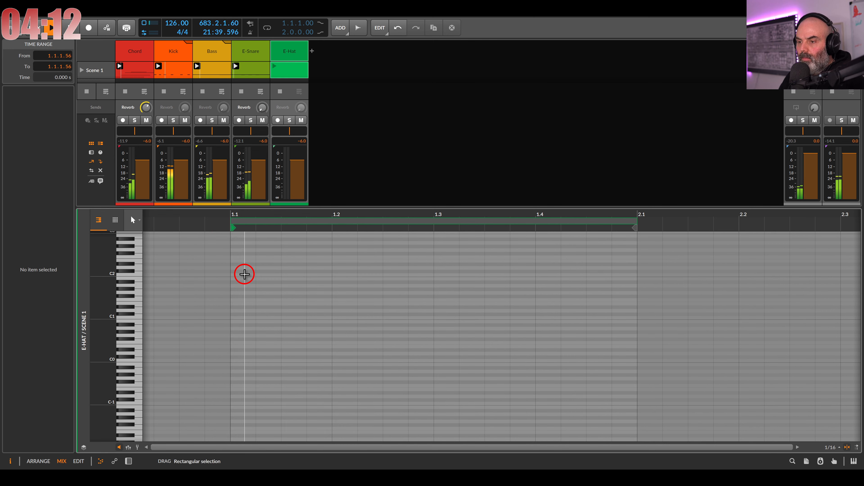
left_click_drag(244, 274, 637, 275)
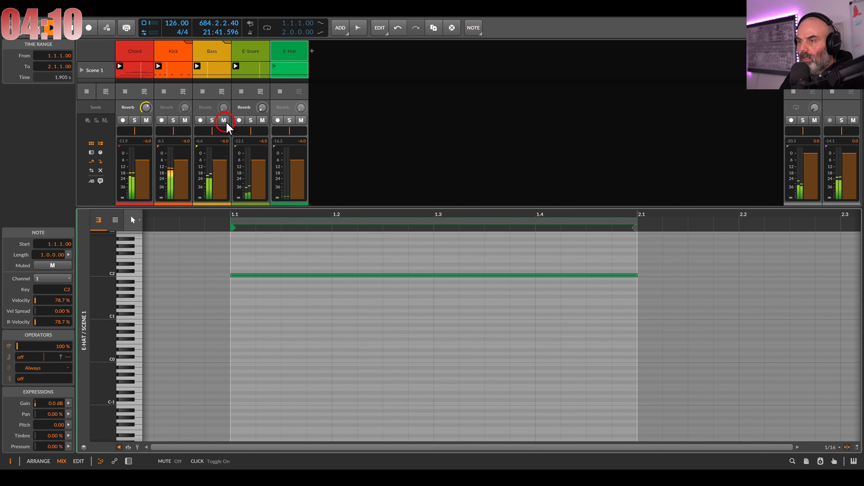
- Insert a Ricochet note effect followed by a Quantize note effect ahead of the E-Hat instrument
double_click(282, 53)
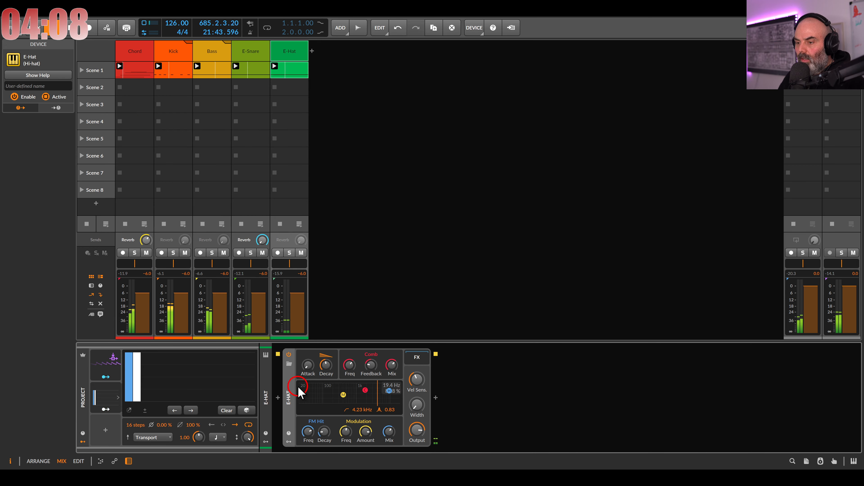
left_click(277, 397)
double_click(424, 147)
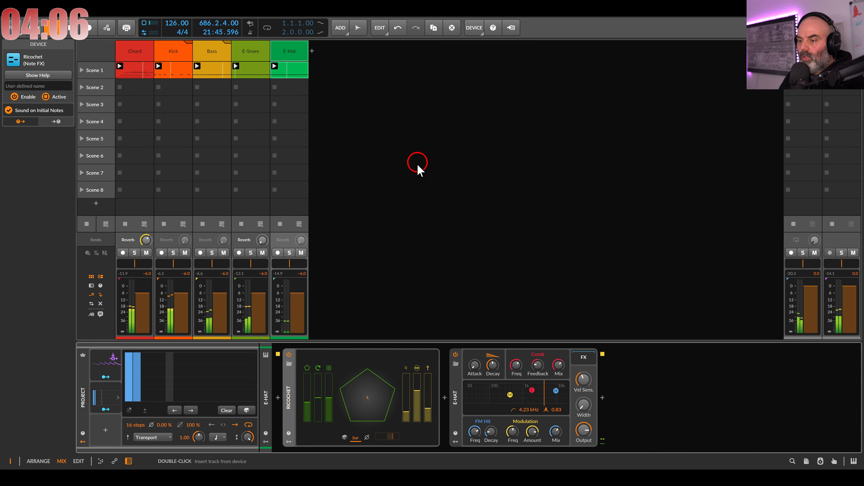
left_click(445, 397)
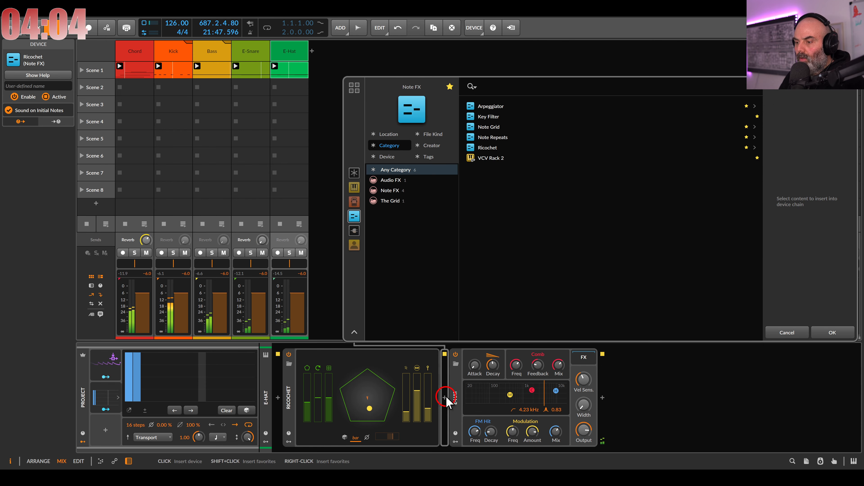
left_click(451, 91)
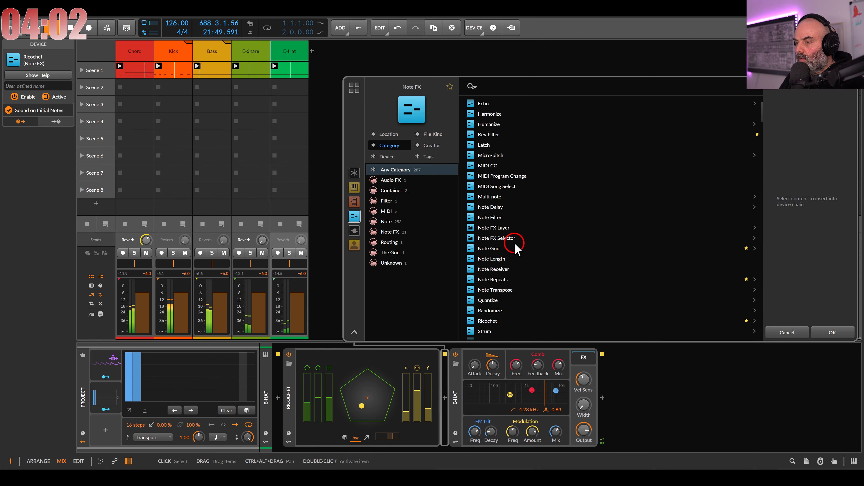
double_click(490, 300)
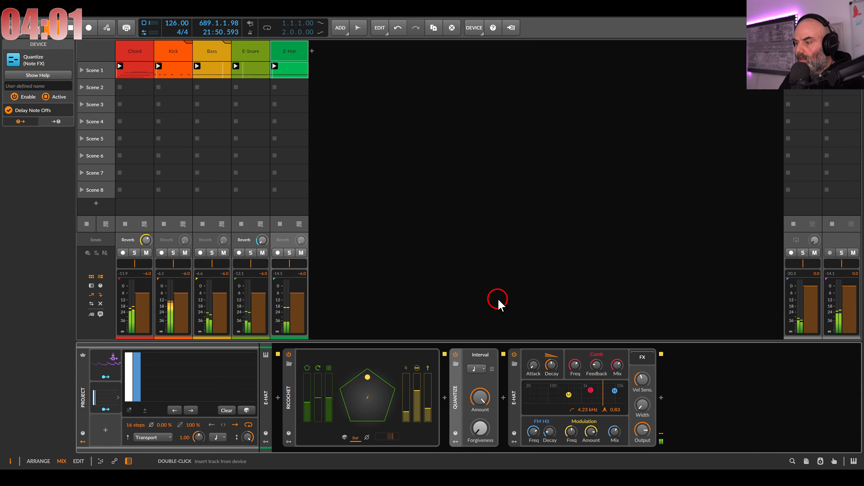
- Set Quantize to a shorter note interval and raise the ball speed of the E-Hat track's Ricochet
left_click(475, 368)
left_click(495, 255)
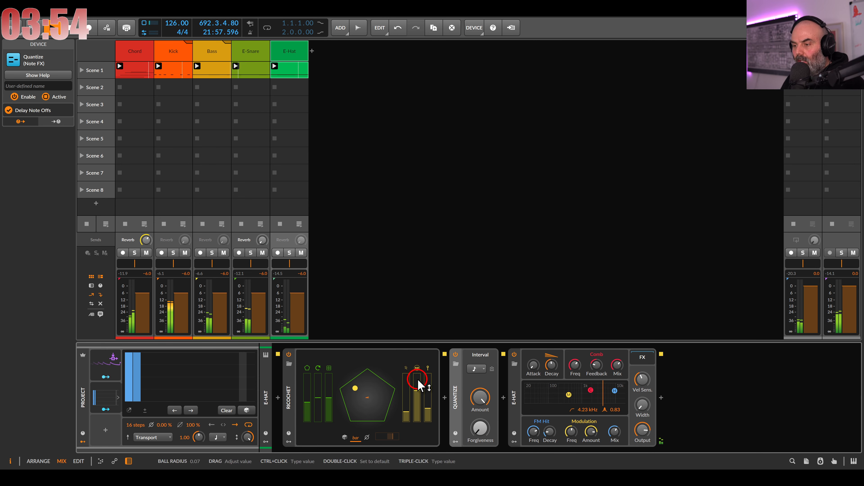
left_click_drag(428, 407, 428, 388)
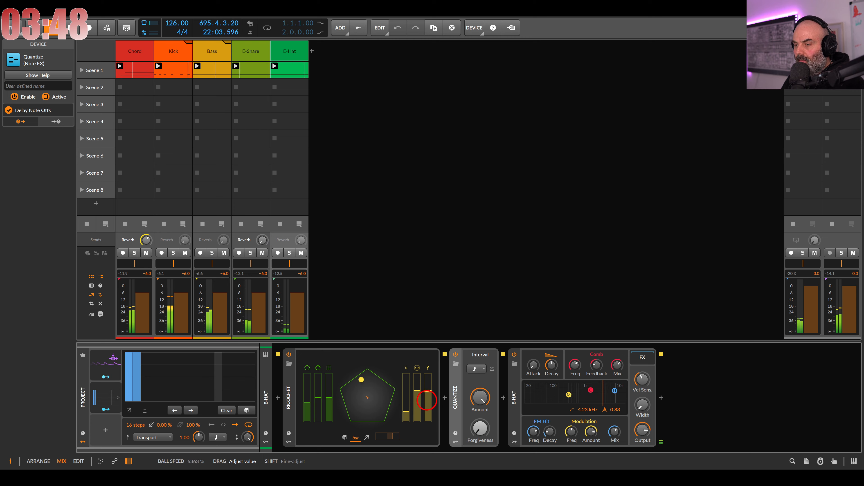
- Replace the E-Hat clip's long note with C2 notes starting at 1.1.1, 1.2.1 and 1.3.2, and shorten the clip loop to 0.3.3.00
double_click(292, 72)
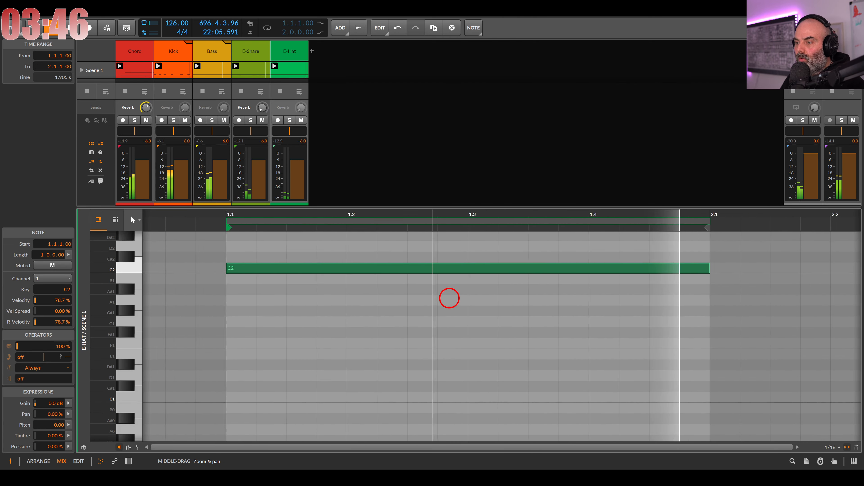
left_click_drag(592, 272, 361, 269)
double_click(387, 268)
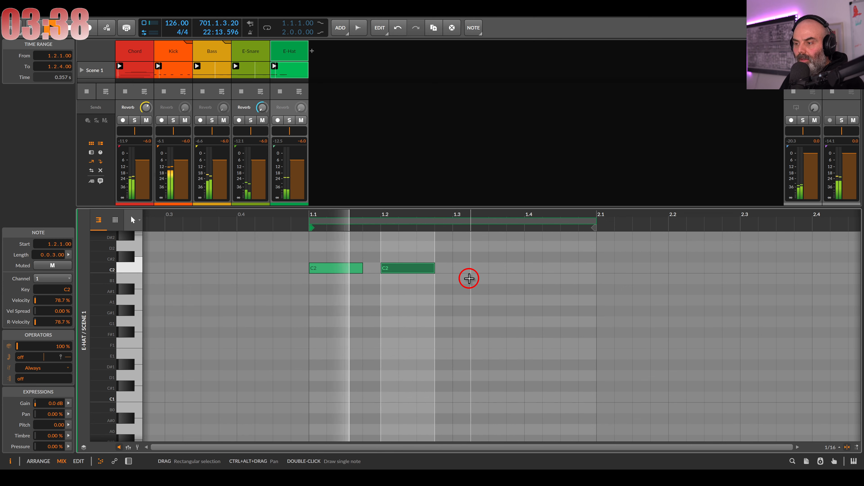
double_click(480, 269)
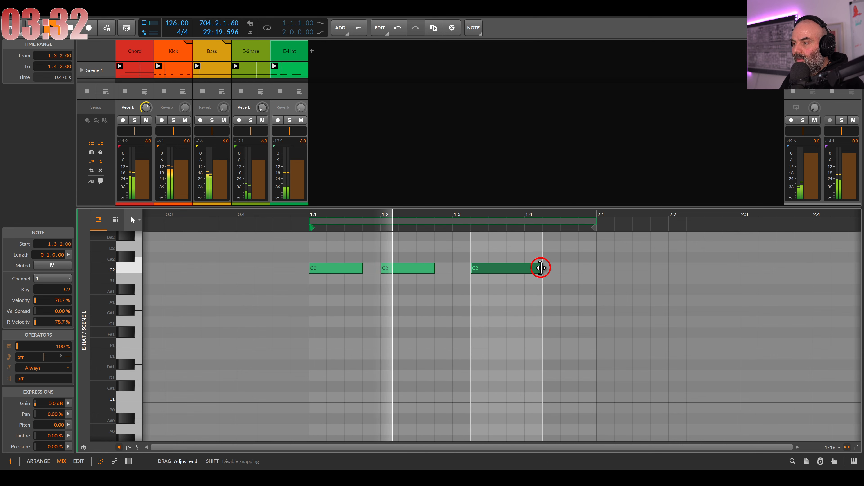
left_click_drag(543, 268, 585, 272)
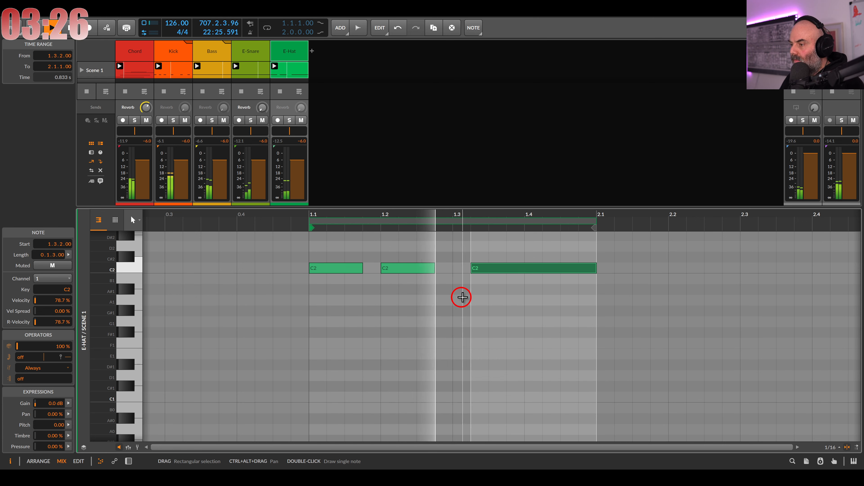
left_click_drag(594, 222, 575, 223)
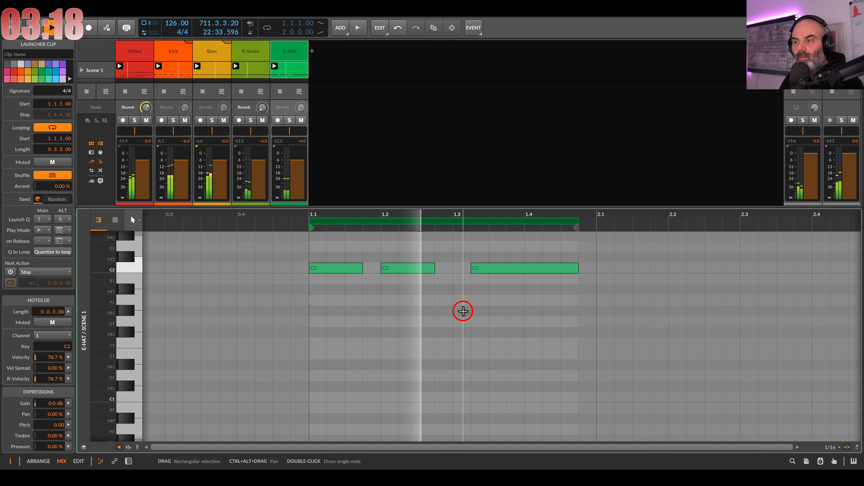
- Adjust the E-Hat instrument's attack and decay, and tune its FM Hit decay and frequency, with the frequency at 6.75 kHz
left_click(293, 54)
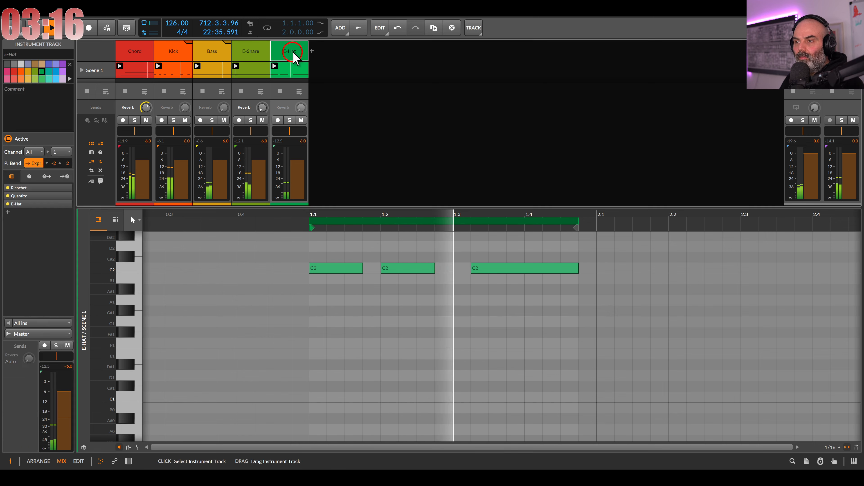
key("d")
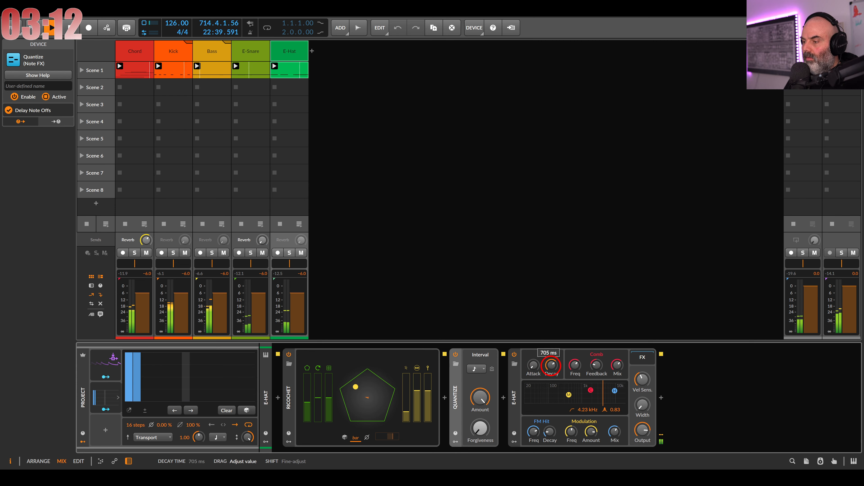
mouse_move(551, 365)
left_mouse_down()
mouse_move(533, 365)
mouse_move(553, 368)
left_mouse_up()
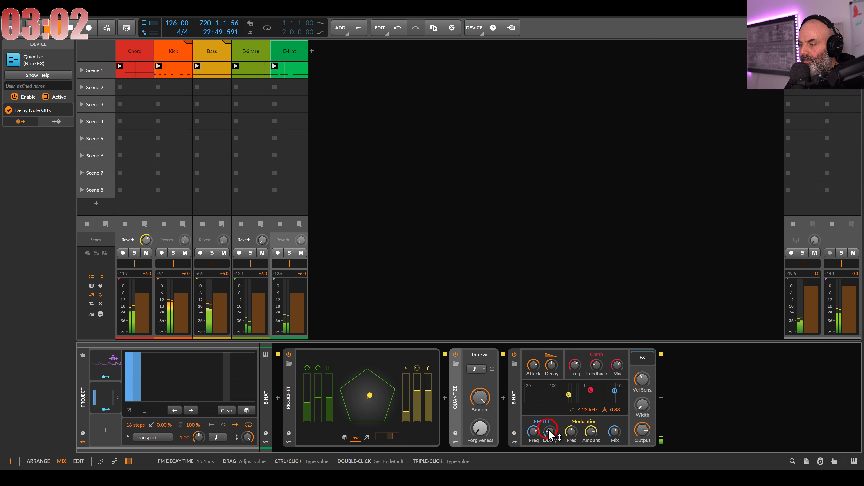
left_click_drag(549, 433, 534, 430)
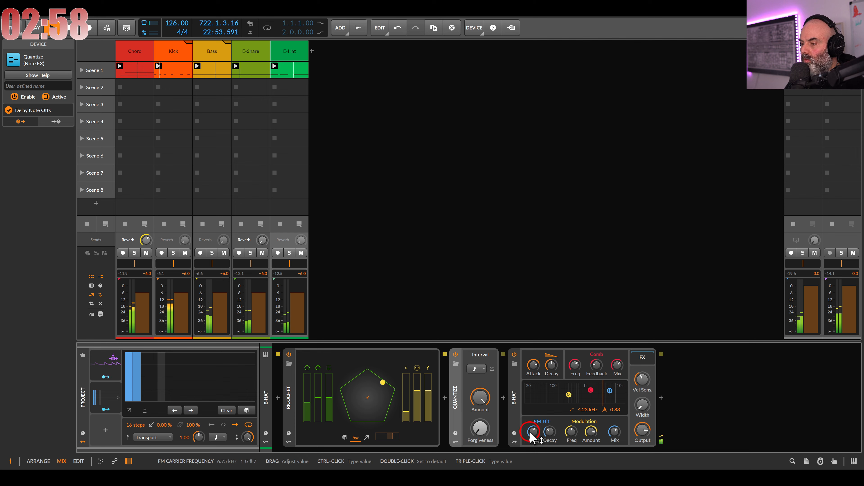
- Add a Random modulator to the E-Hat instrument
left_click(514, 442)
left_click(525, 422)
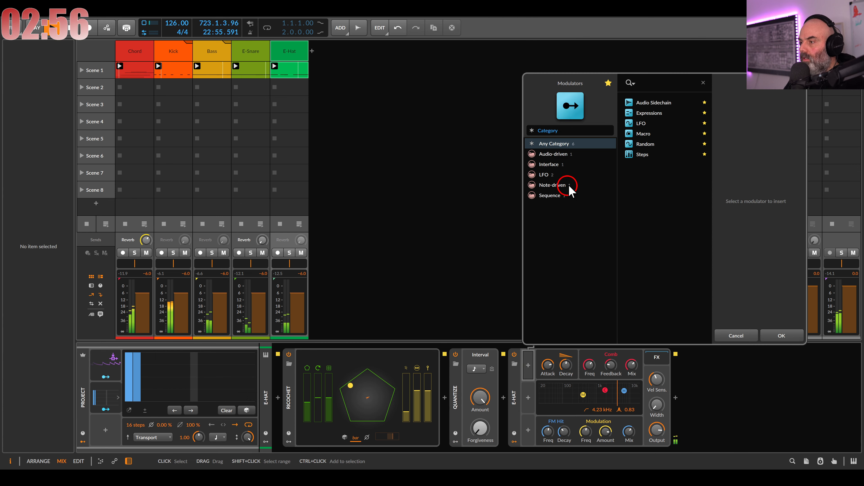
left_click(644, 145)
double_click(644, 144)
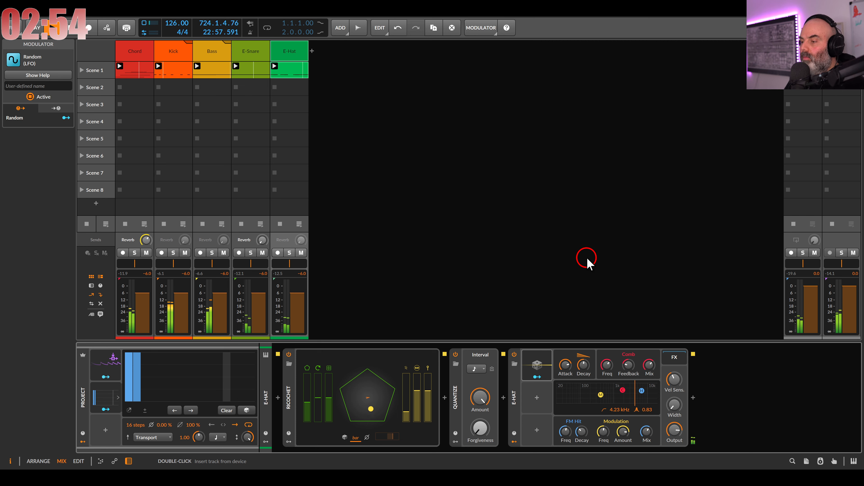
- Make the Random modulator bipolar with 100 % smoothing and map it to the E-Hat's FM frequency with an amount of 5.700
left_click(542, 364)
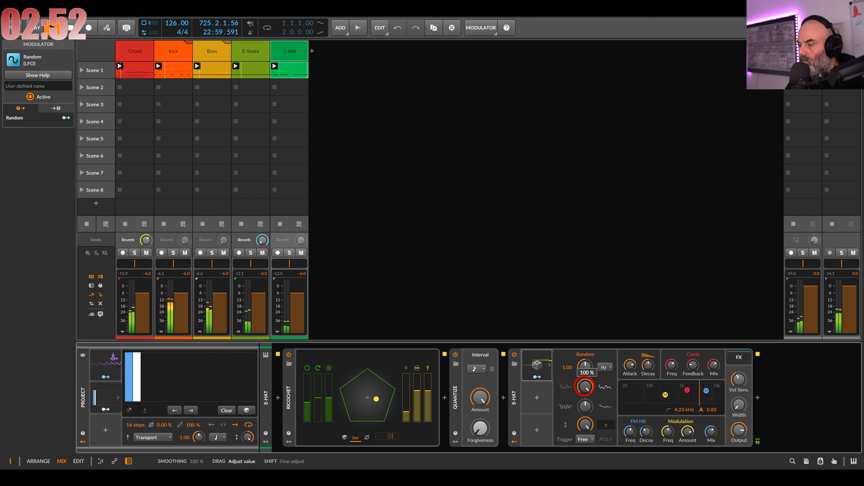
left_click(607, 428)
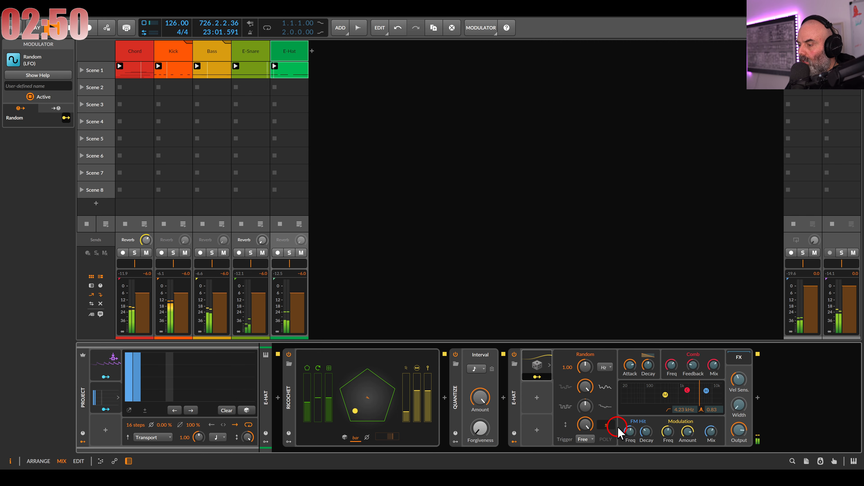
left_click_drag(630, 433, 629, 434)
left_click(538, 377)
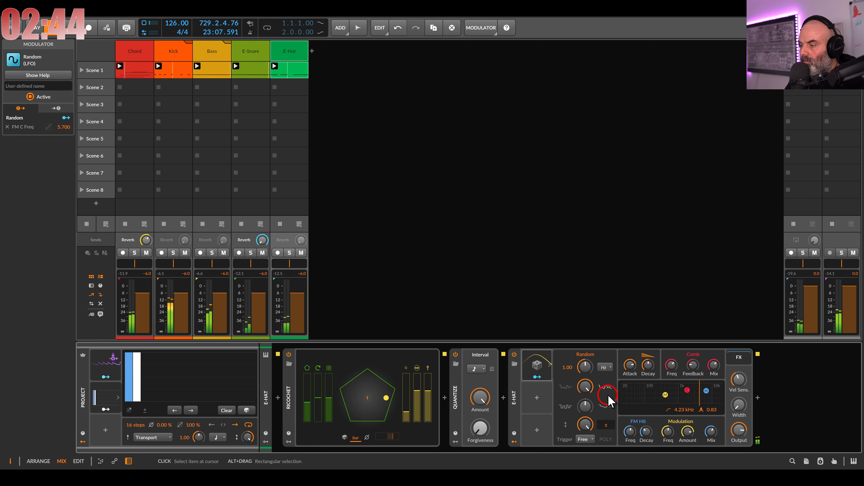
- Lower the E-Hat instrument's Hit mix to about 34 %
left_click_drag(627, 366, 627, 366)
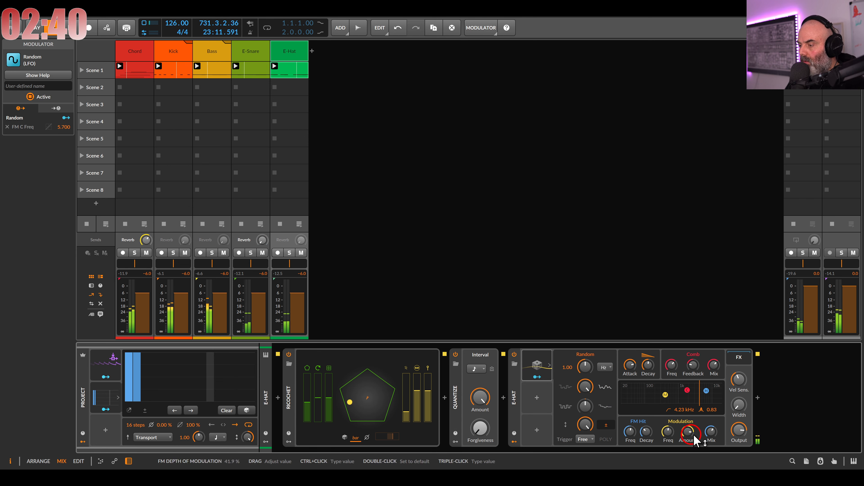
left_click(711, 432)
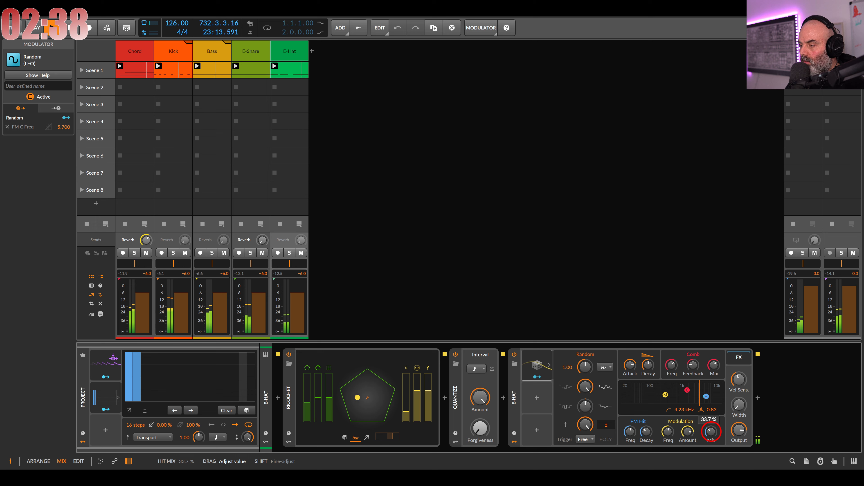
left_click_drag(711, 432, 711, 432)
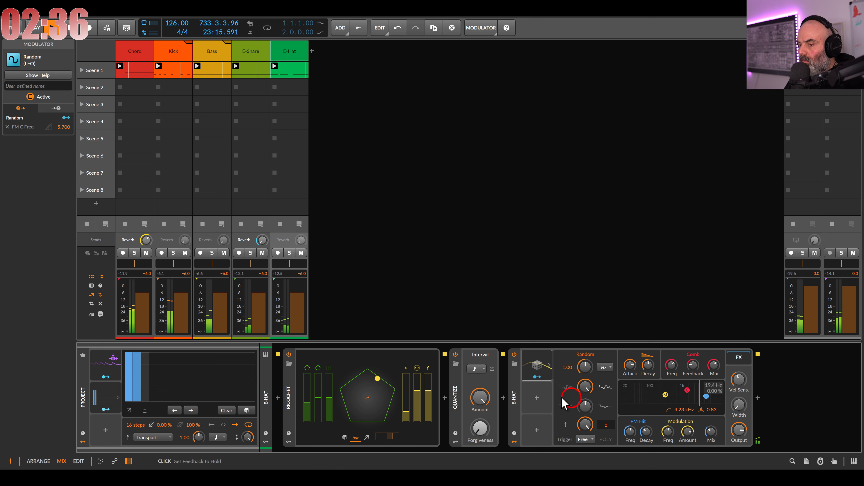
- Map the project's first modulator to the E-Hat instrument's Output level
left_click(107, 377)
left_click_drag(739, 430, 738, 431)
left_click(107, 377)
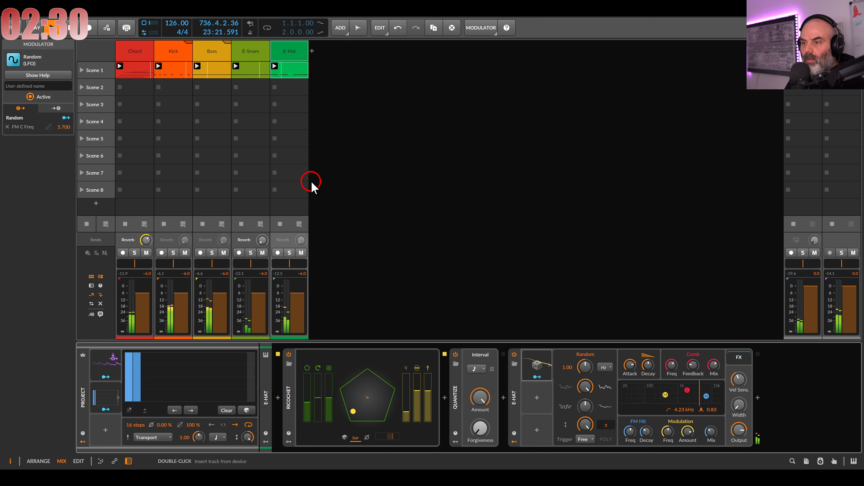
- Enable the E-Hat track's Reverb send at minus infinity dB and add a second Steps modulator to the project
left_click(289, 52)
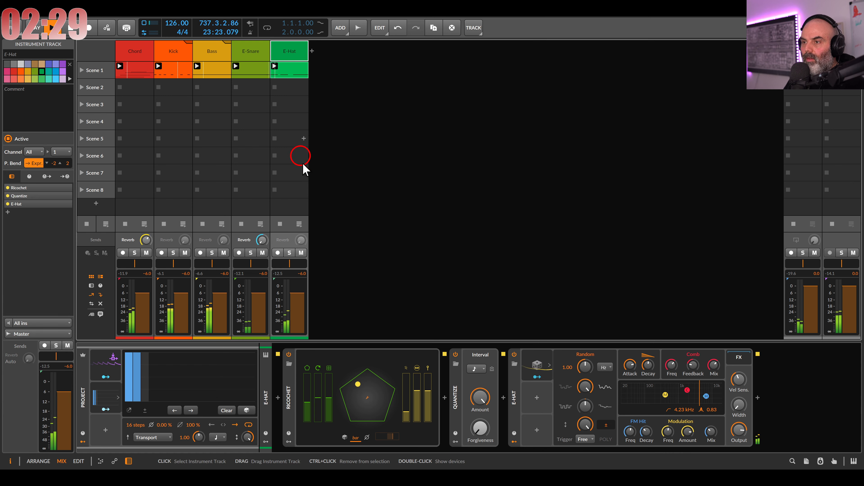
double_click(302, 241)
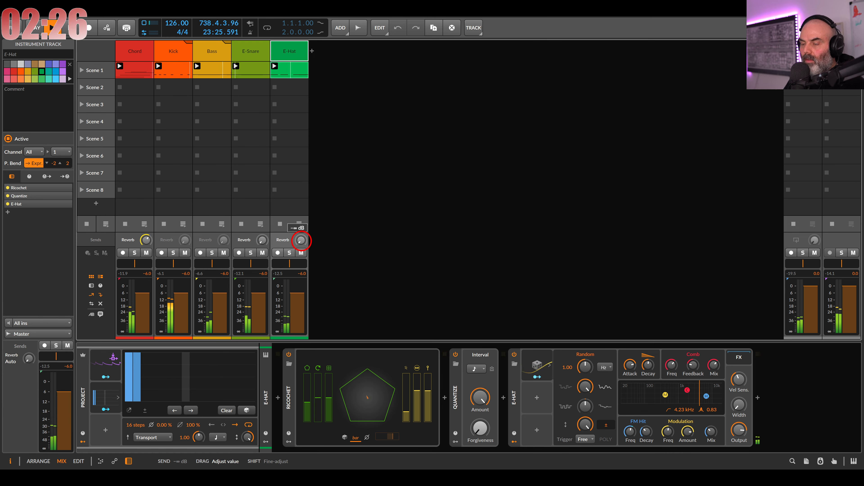
left_click(108, 429)
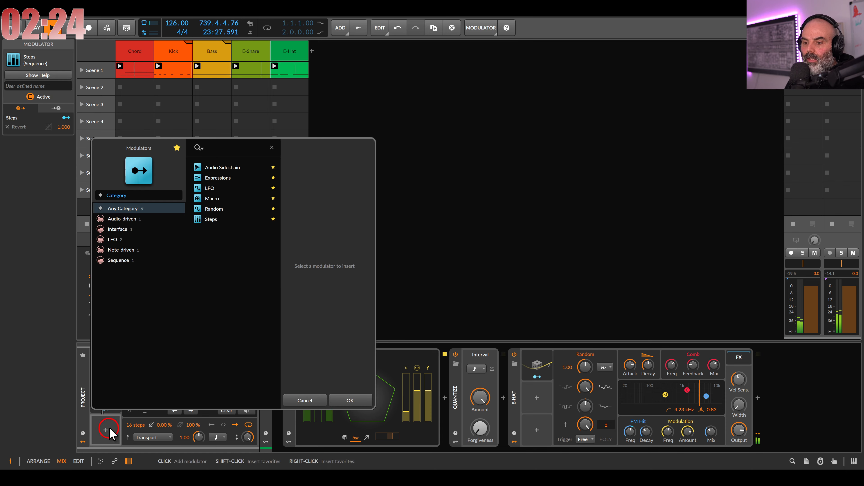
double_click(210, 219)
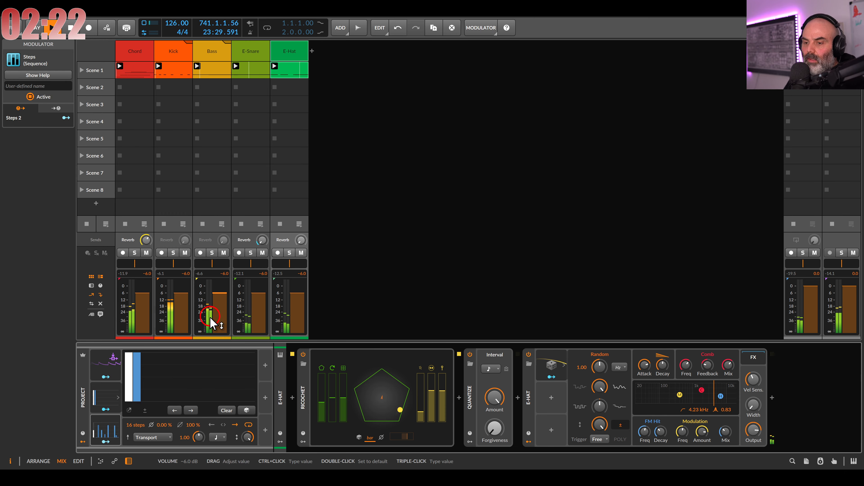
- Clear the new Steps modulator and give it 18 steps, with the first two at full height and smoothing at 100 %
left_click(230, 409)
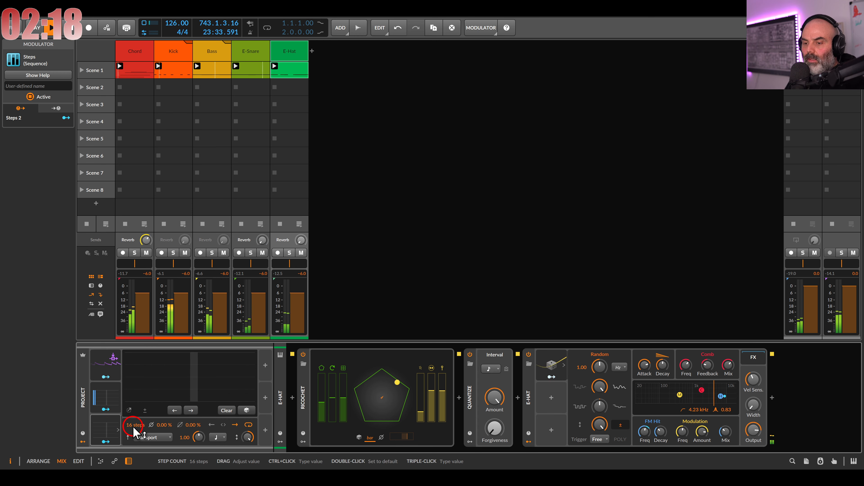
left_click_drag(129, 426, 129, 424)
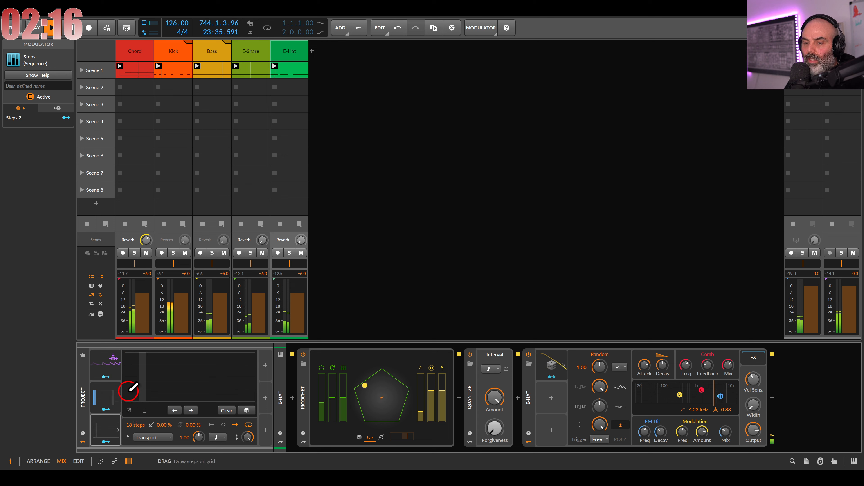
mouse_move(130, 388)
left_mouse_down()
mouse_move(128, 340)
mouse_move(138, 353)
left_mouse_up()
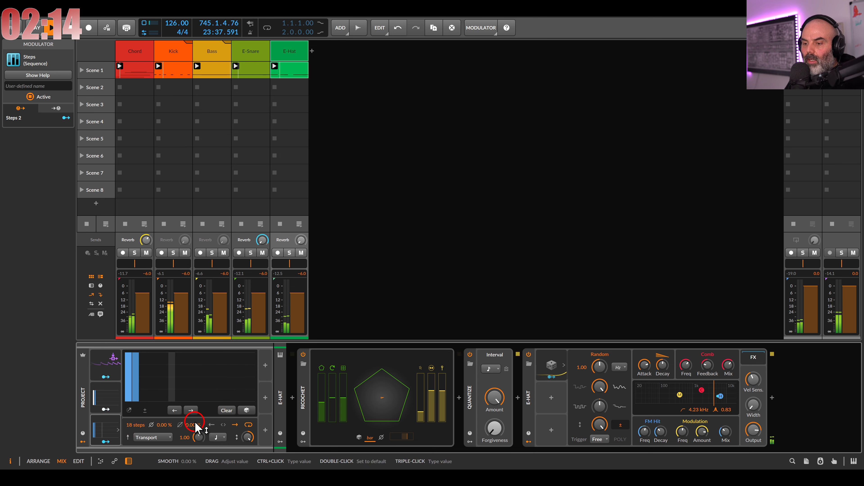
left_click_drag(194, 425, 193, 421)
- Map the second Steps modulator to the E-Hat track's Reverb send with an amount of 1.000
left_click(108, 442)
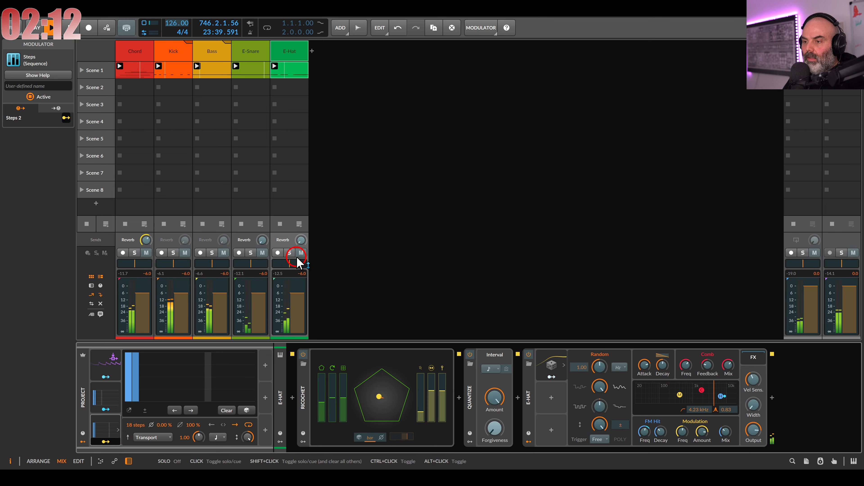
left_click_drag(300, 242, 300, 238)
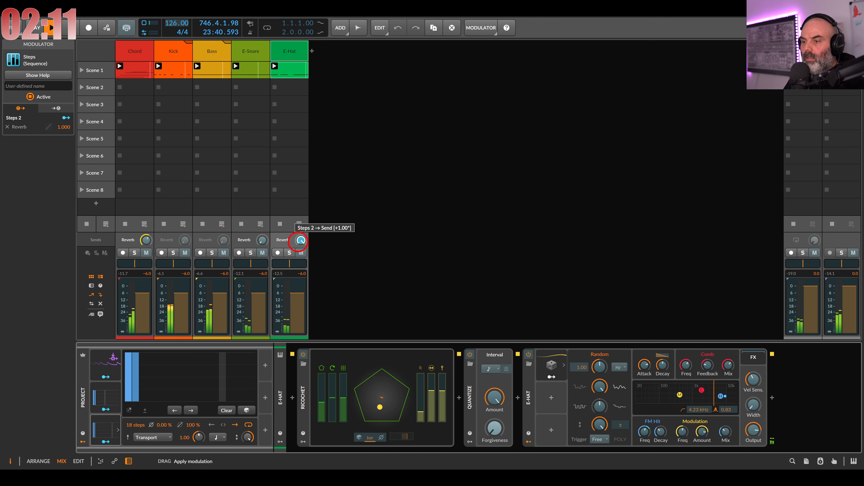
left_click(109, 441)
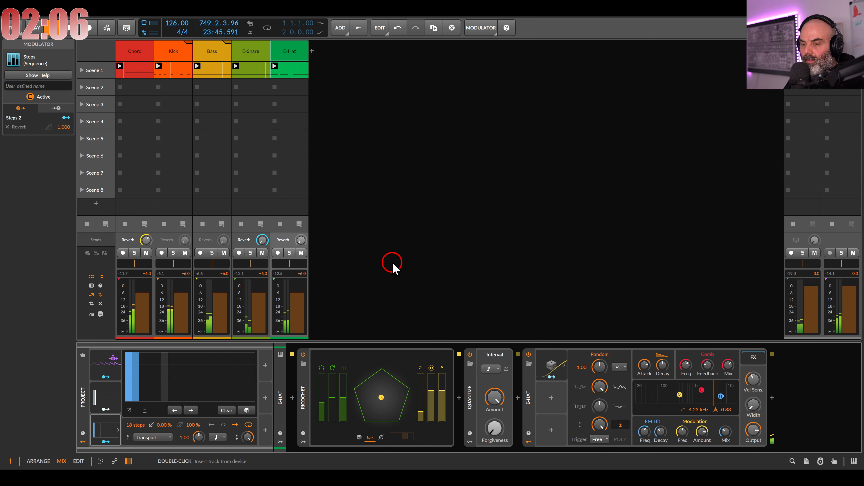
- Add an instrument track with Polymer and insert Ricochet into the synth's Note FX chain
double_click(399, 247)
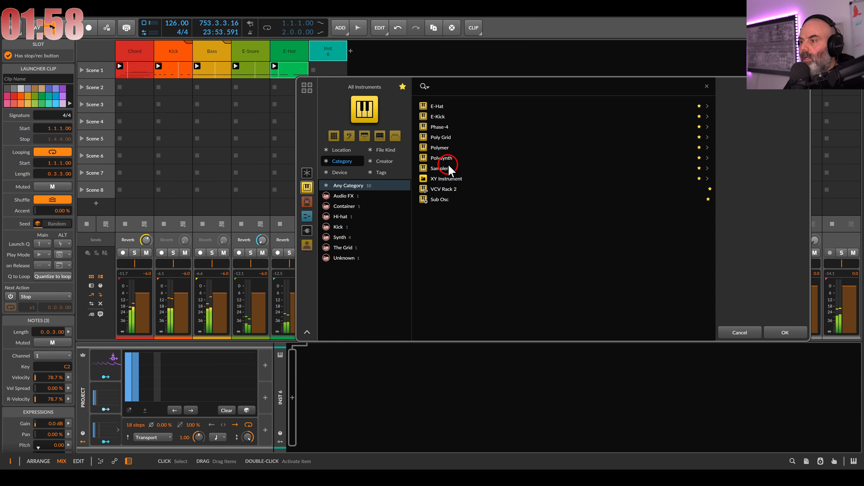
double_click(443, 148)
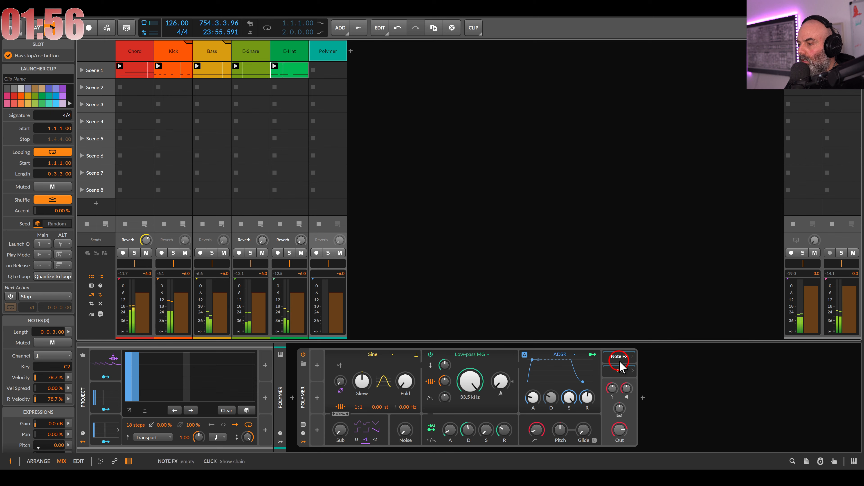
left_click(642, 397)
left_click(480, 148)
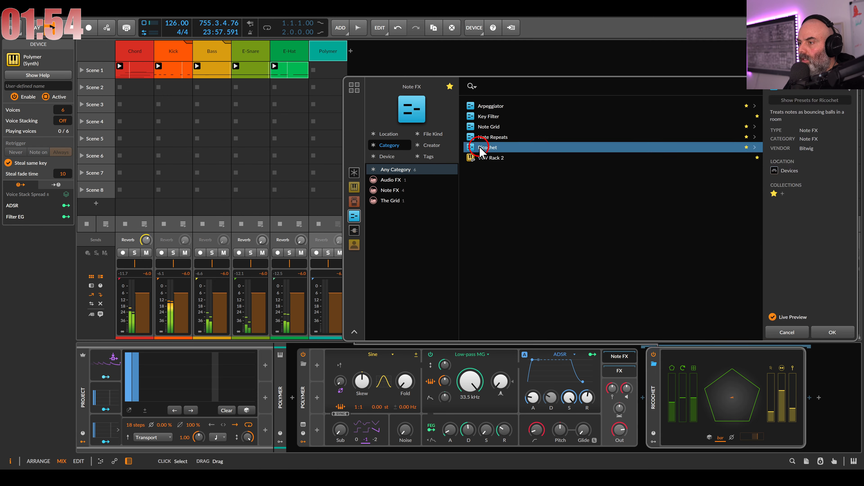
double_click(480, 148)
- Create a one-bar clip in Scene 1 of the Polymer track with a C3 note held for the whole bar
double_click(319, 70)
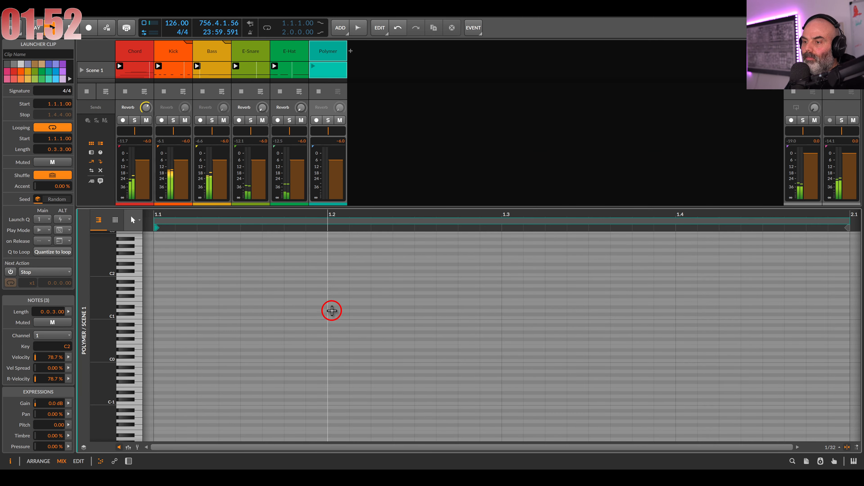
scroll(332, 310, "down", 5)
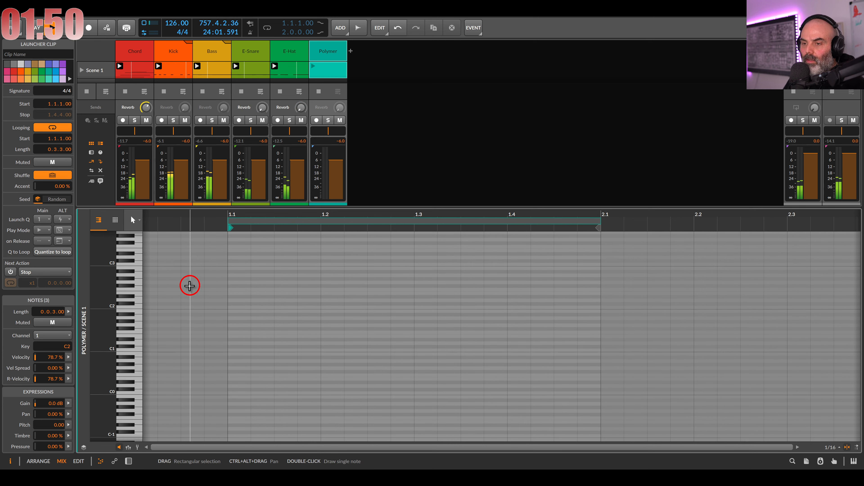
left_click(139, 264)
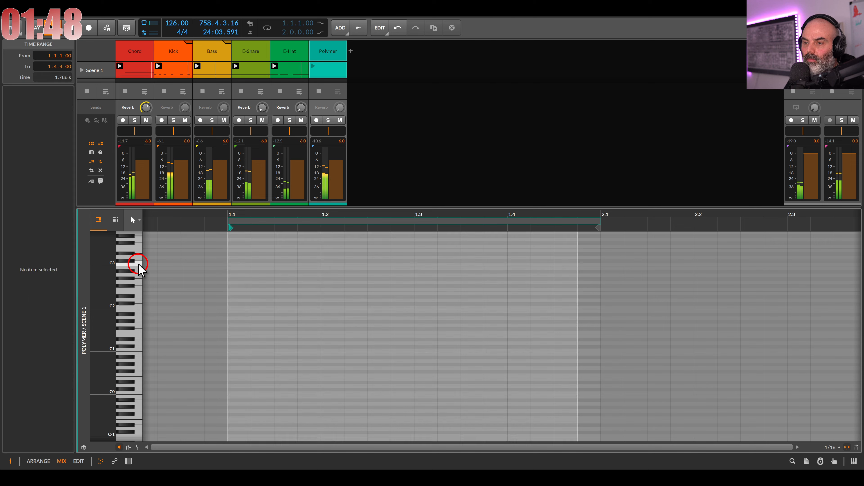
left_click_drag(232, 264, 601, 265)
- Make Polymer monophonic in Digi mode and give its ADSR a short decay with sustain at zero
double_click(325, 57)
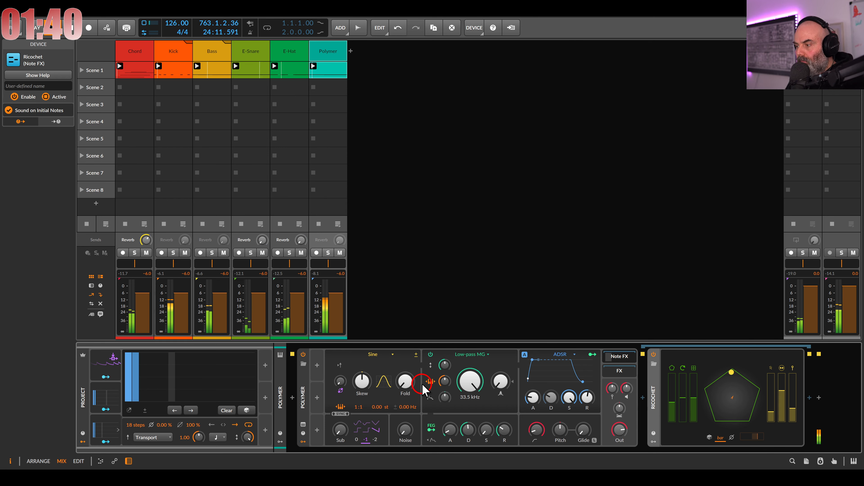
left_click(301, 388)
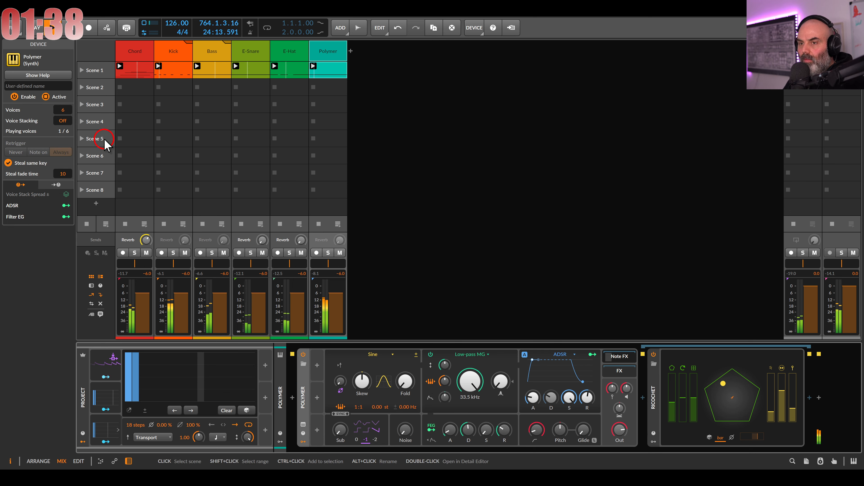
left_click_drag(63, 110, 87, 126)
mouse_move(568, 396)
left_mouse_down()
mouse_move(534, 402)
mouse_move(584, 398)
left_mouse_up()
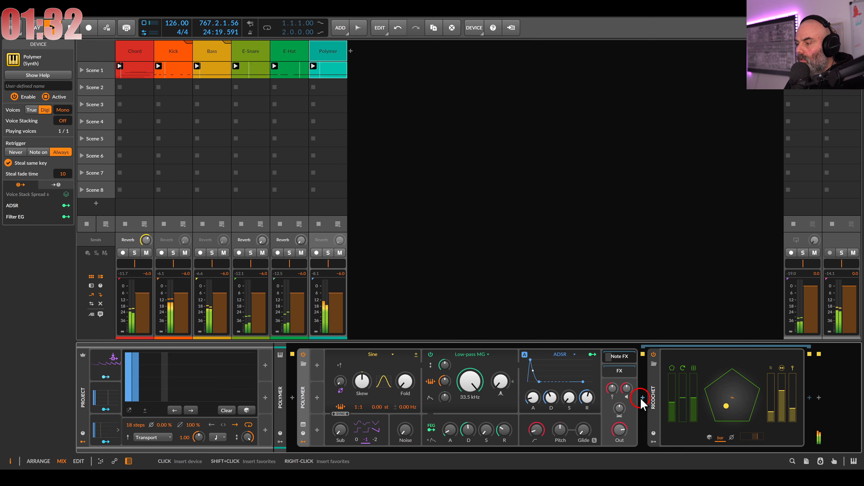
- Insert Randomize after Ricochet in the Note FX chain and set its pitch random amount to about 11.34 st
left_click(810, 398)
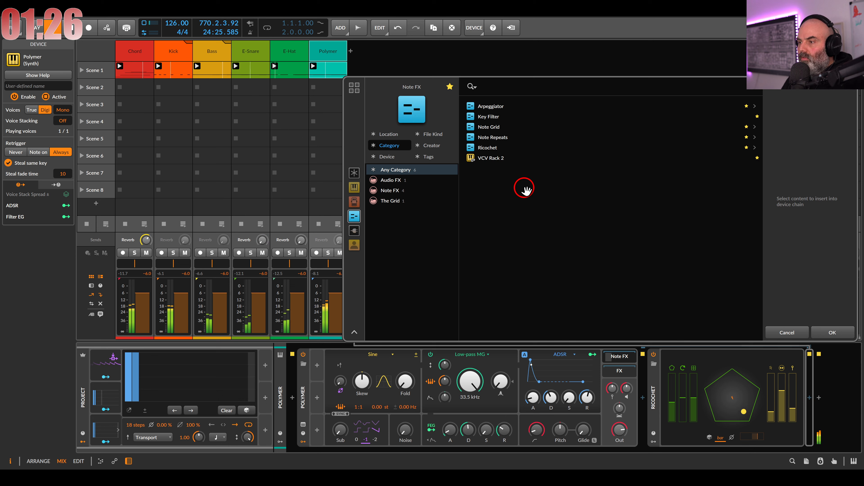
left_click(452, 103)
scroll(522, 223, "down", 2)
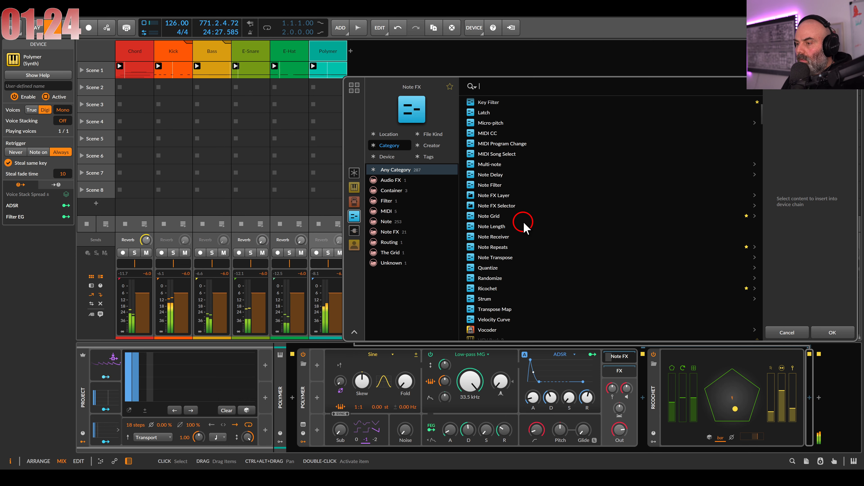
double_click(490, 278)
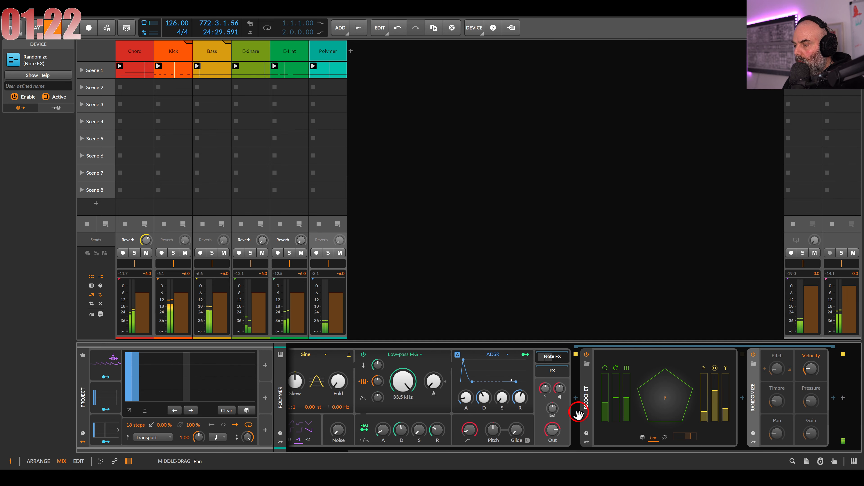
left_click_drag(777, 368, 776, 358)
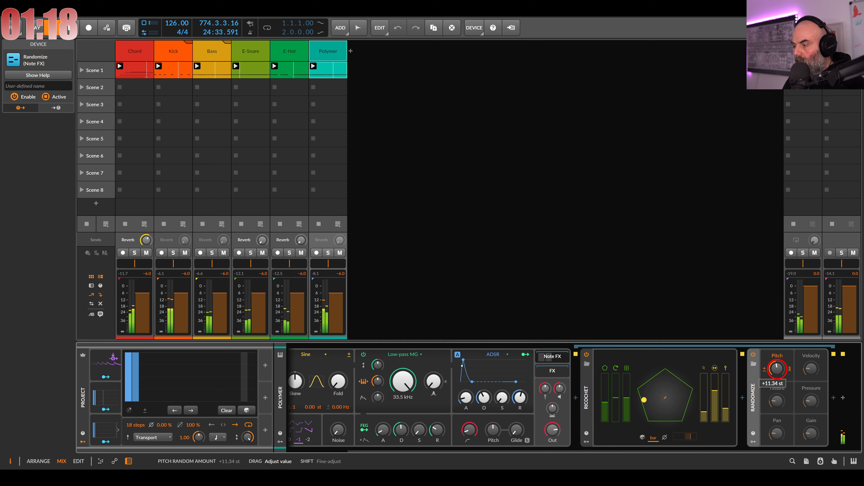
left_click(833, 398)
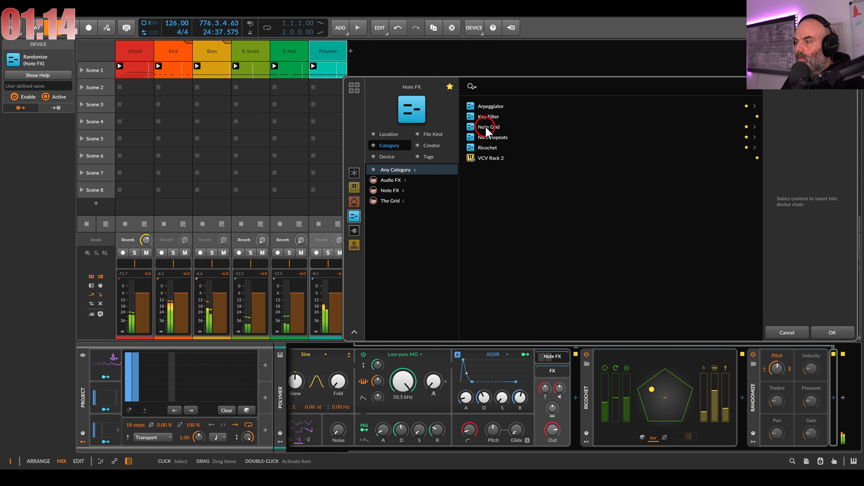
left_click(486, 117)
double_click(485, 117)
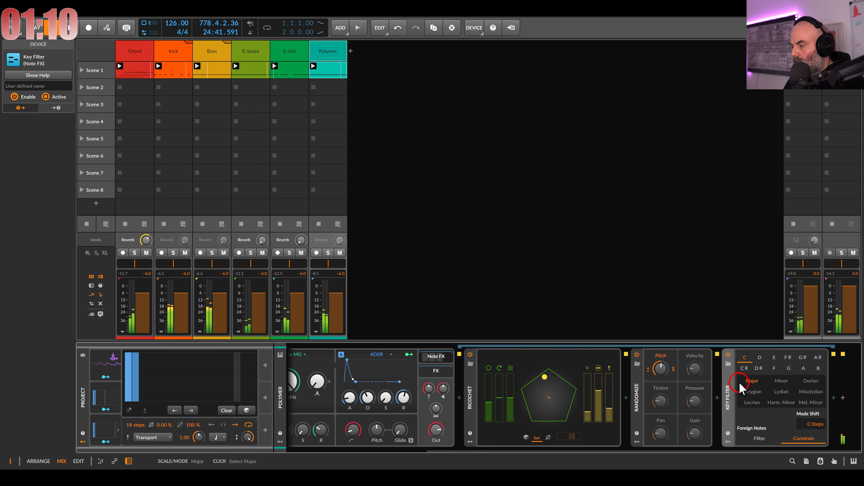
key("Delete")
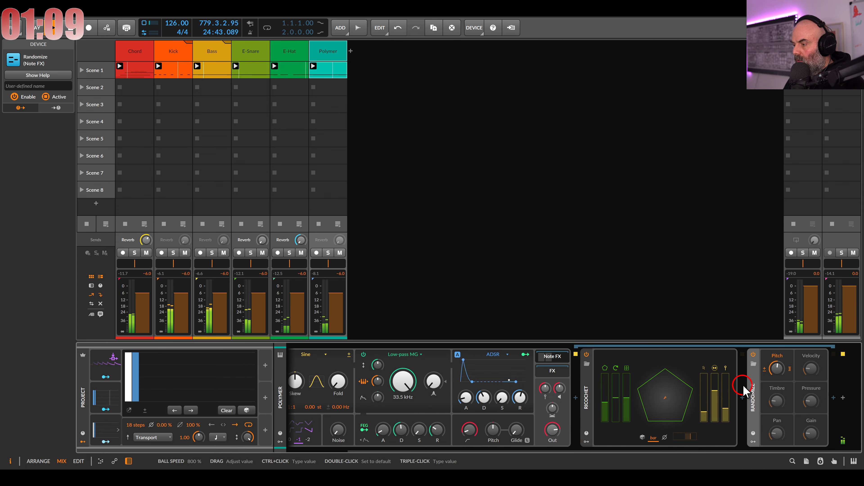
- Insert a Note Grid after Randomize in Polymer's Note FX chain and open its patch for editing
left_click(833, 397)
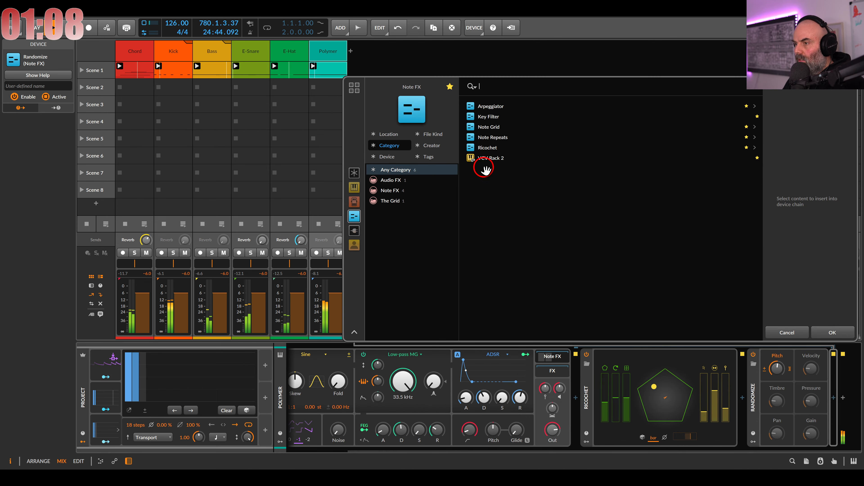
double_click(492, 128)
left_click(765, 387)
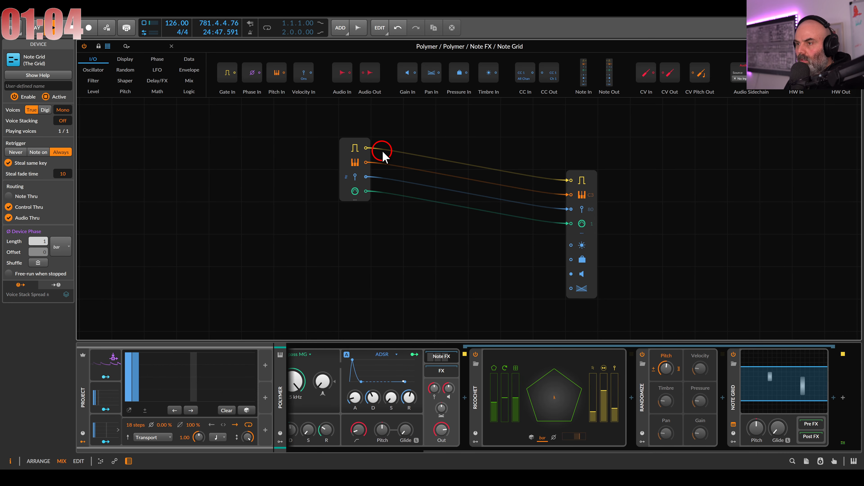
- Patch a Pitch Quantize module into the Note Grid's pitch connection, allow only C, D#, F, G and A#, and close the patch
left_click(128, 93)
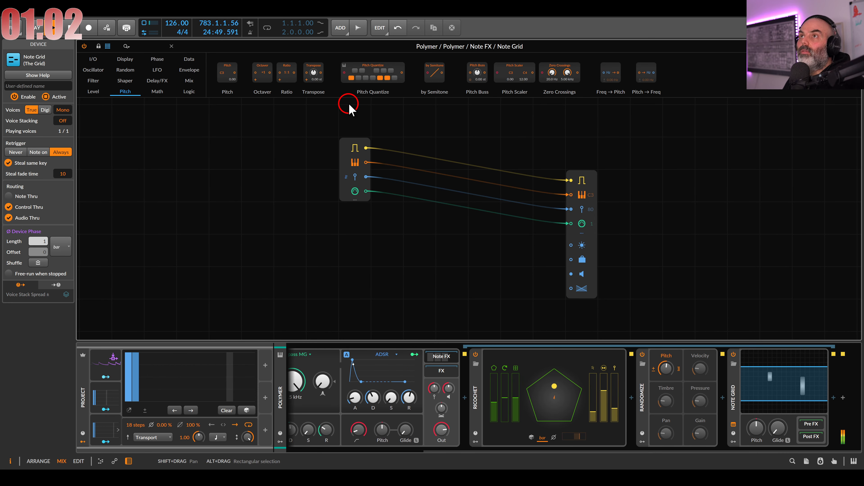
left_click_drag(373, 96, 400, 173)
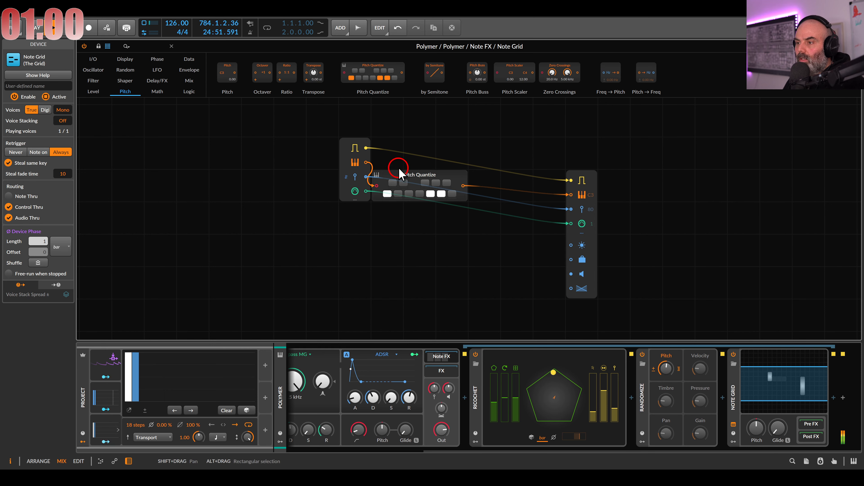
left_click(404, 184)
left_click(420, 194)
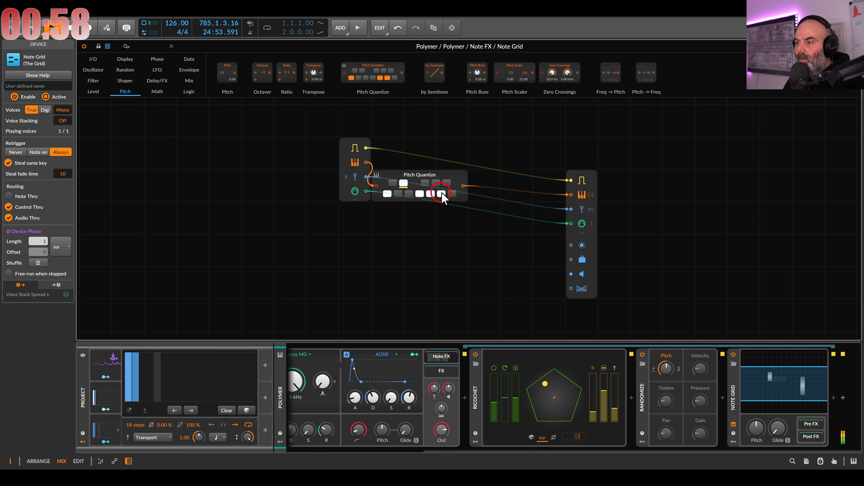
left_click(447, 184)
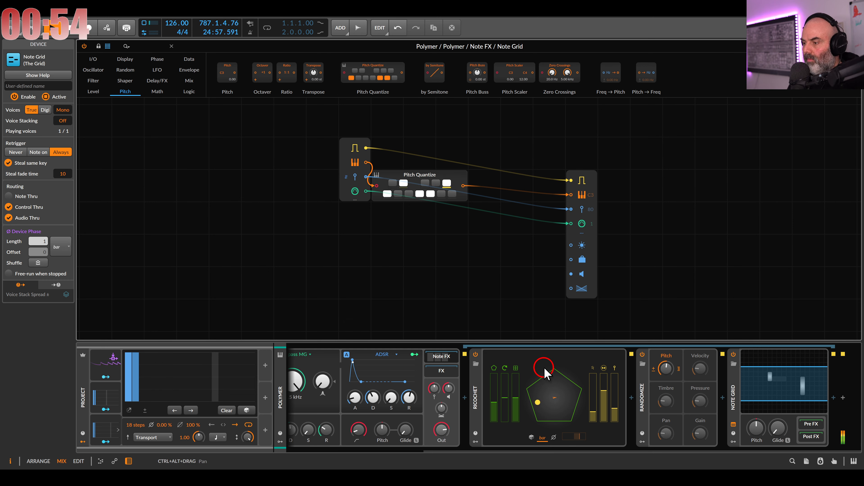
key("Escape")
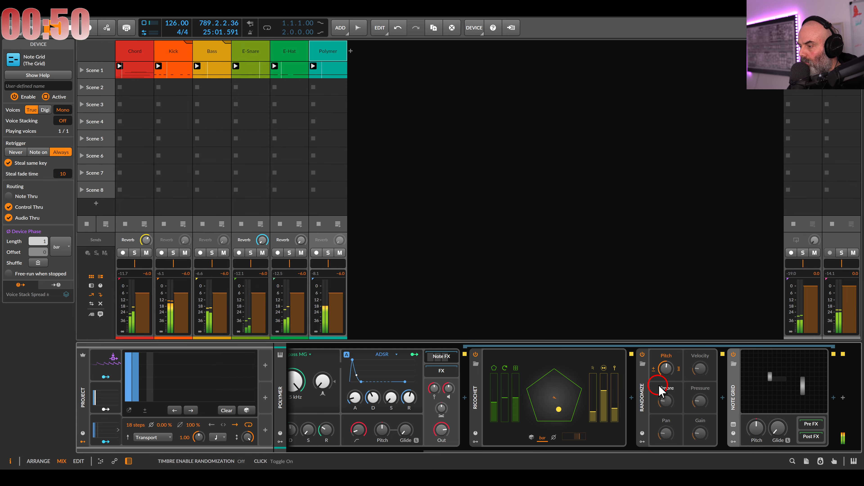
- Switch Polymer's oscillator to Bite and set the phase modulation amount to about 21.6 %
scroll(354, 384, "left", 5)
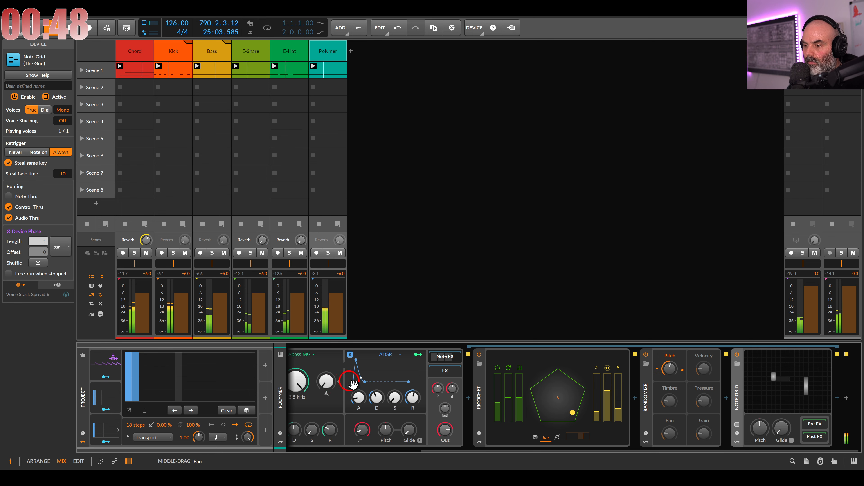
left_click(377, 357)
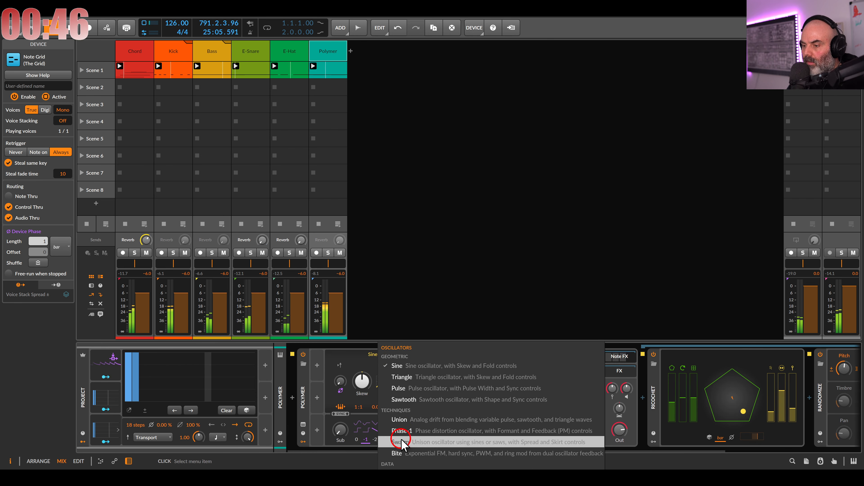
left_click(396, 453)
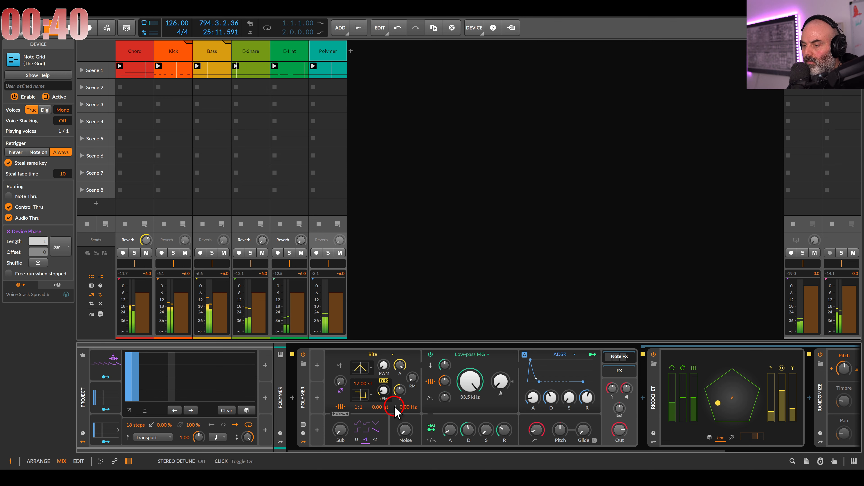
left_click_drag(340, 383, 339, 381)
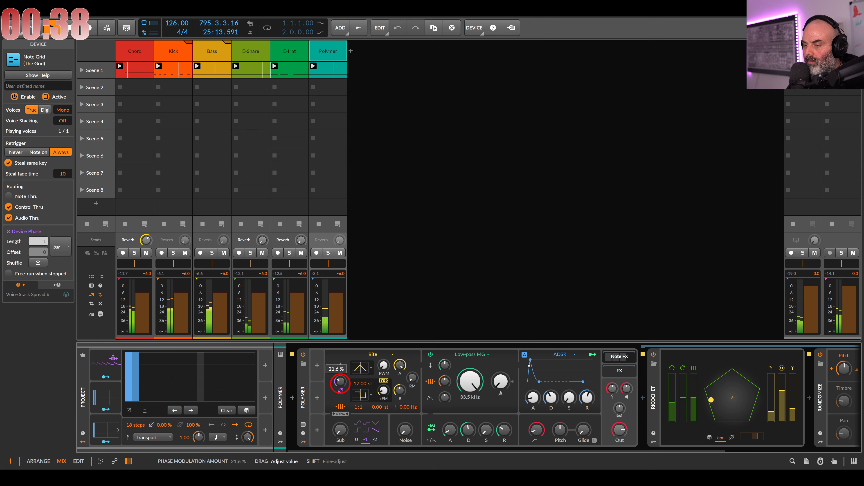
- Set Bite's oscillator A waveshape to Sine and oscillator B to Triangle To Saw
left_click(361, 368)
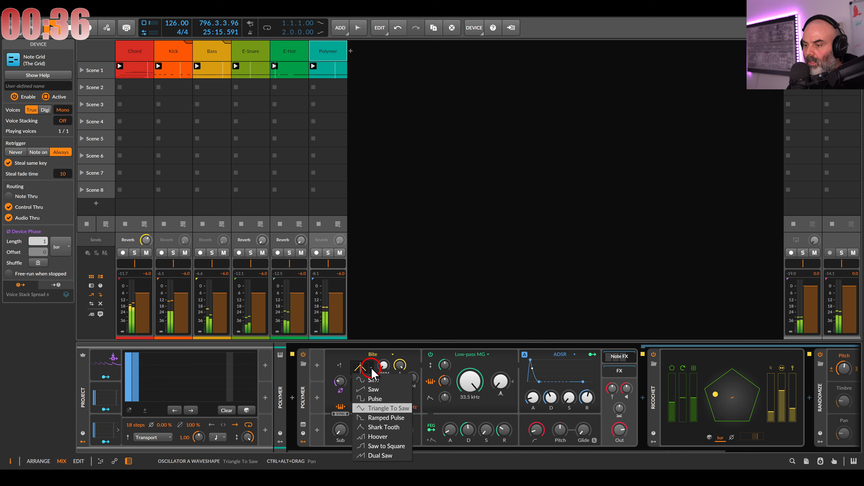
left_click(385, 383)
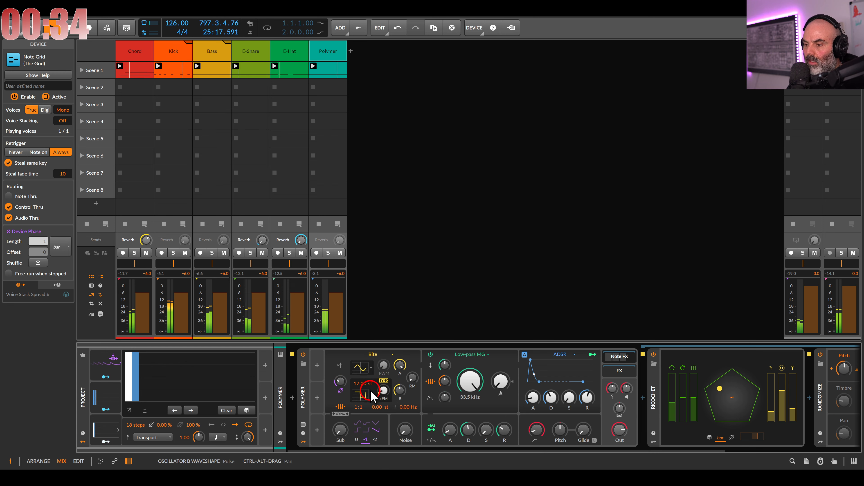
left_click(370, 395)
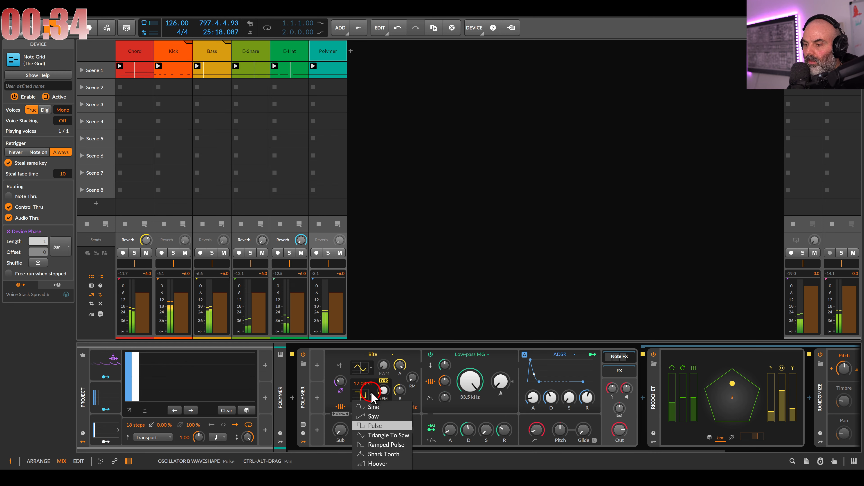
left_click(382, 431)
- Turn off Bite's sync, set its pitch offset to about 12 st, and mix oscillator B with ring modulation while lowering oscillator A's level
left_click(383, 391)
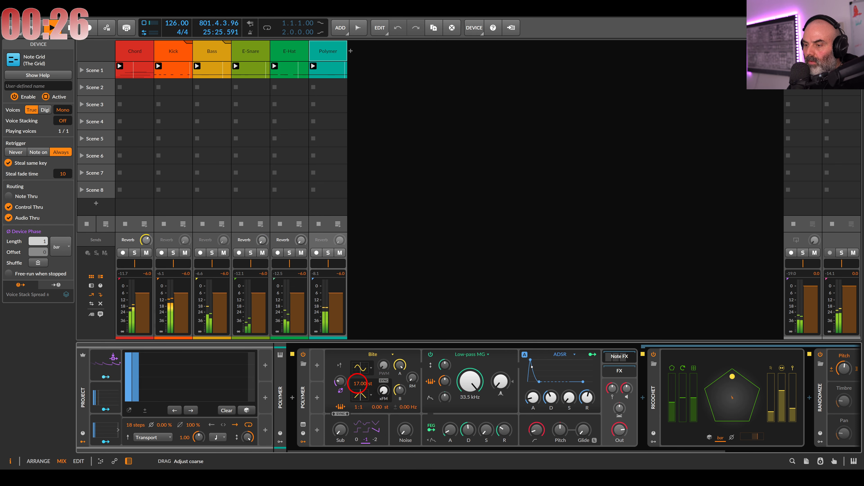
left_click_drag(383, 390, 383, 379)
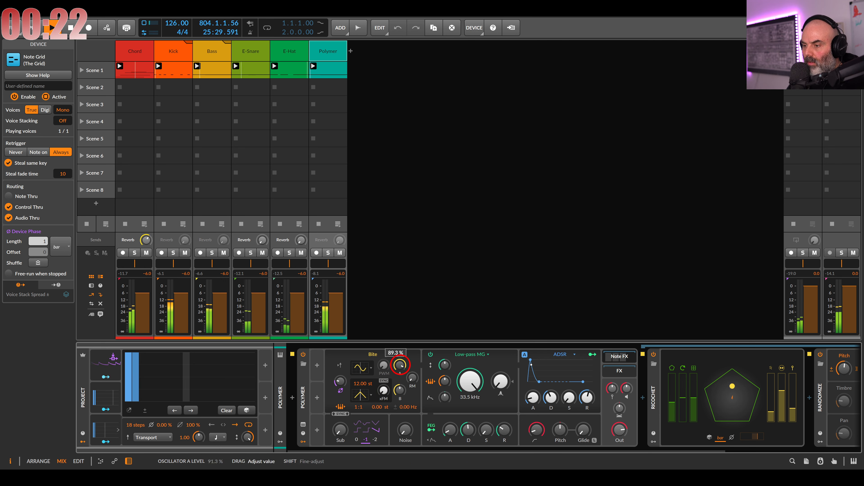
left_click_drag(399, 392, 412, 378)
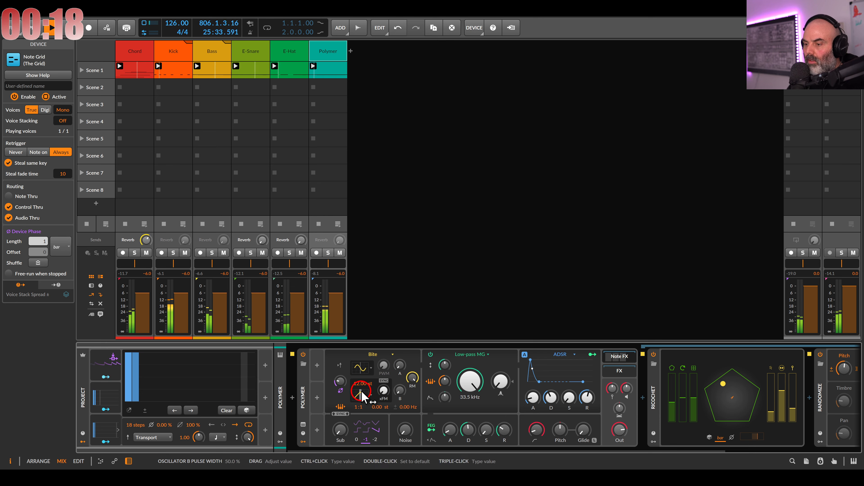
left_click_drag(361, 391, 401, 390)
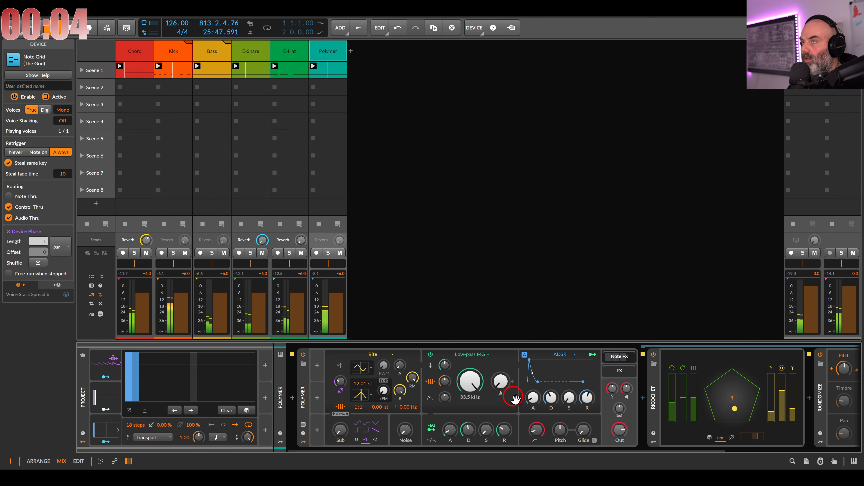
- Raise the third green parameter of the Polymer track's Ricochet to its maximum
left_click_drag(524, 396, 371, 402)
left_click_drag(500, 383, 465, 392)
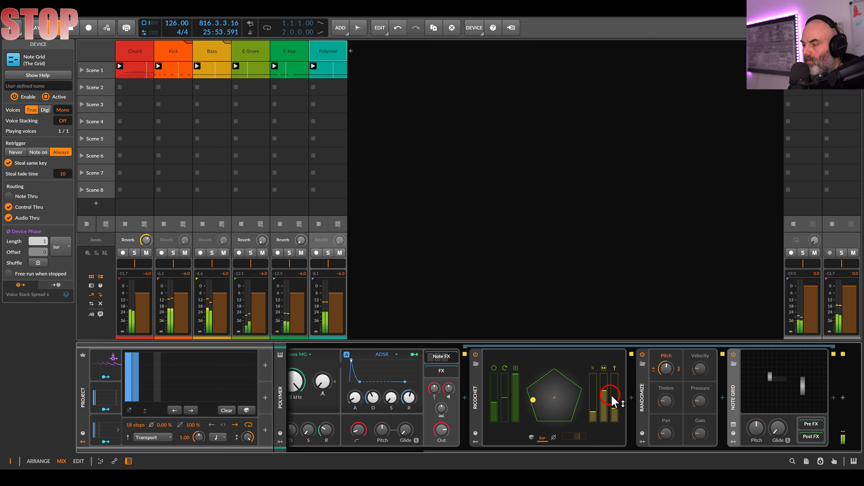
- Raise Ricochet's ball speed, lower its middle yellow parameter almost to minimum, set ball damping to about 60.6 %, and switch from bar to the dice option
left_click_drag(616, 413, 614, 395)
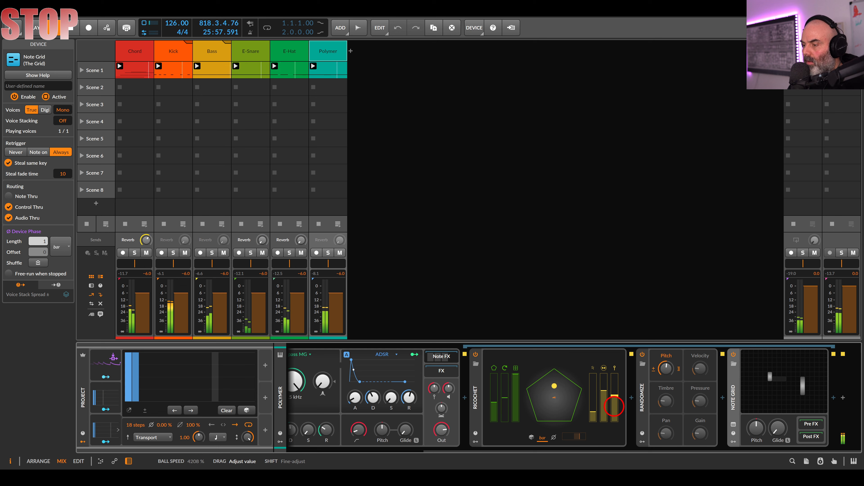
left_click_drag(614, 406, 611, 395)
left_click_drag(602, 389, 602, 416)
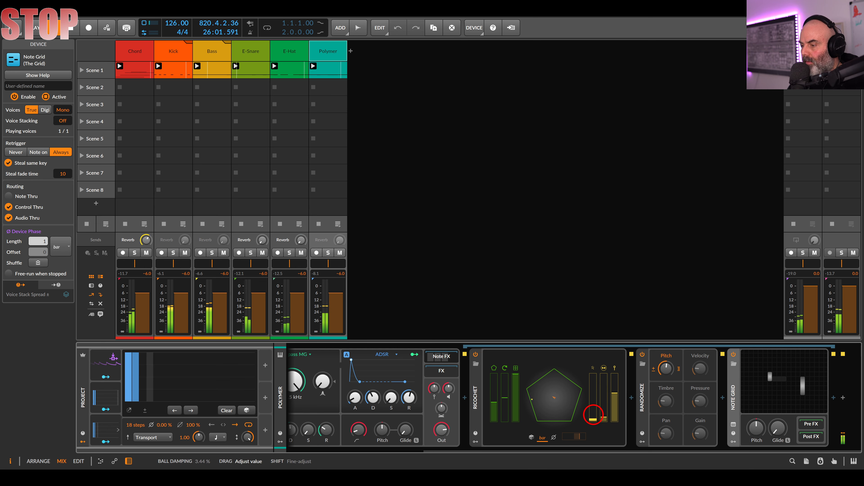
left_click_drag(593, 415, 593, 393)
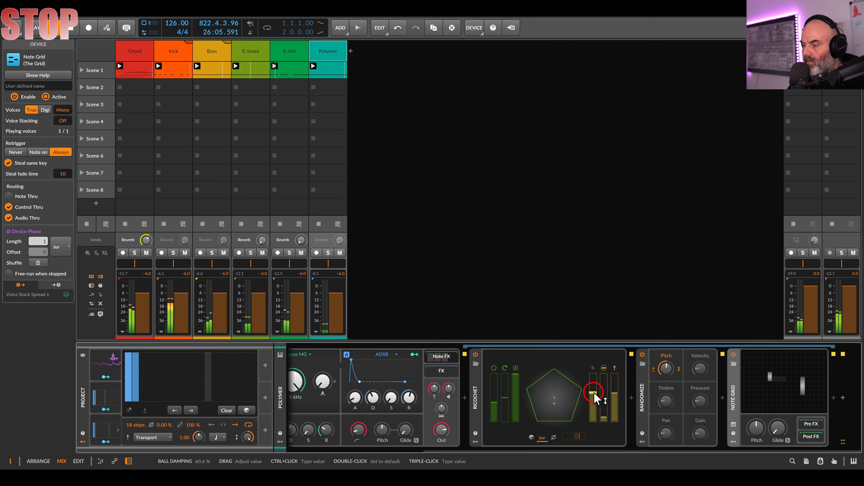
left_click(531, 437)
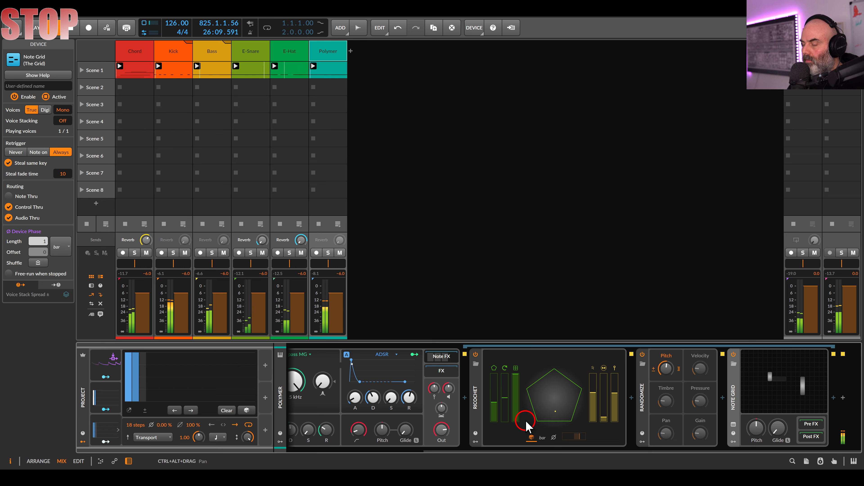
- Lower Polymer's filter cutoff to about 1.38 kHz, set key tracking to 0 %, and change the filter type to SVF
left_click_drag(422, 384, 611, 384)
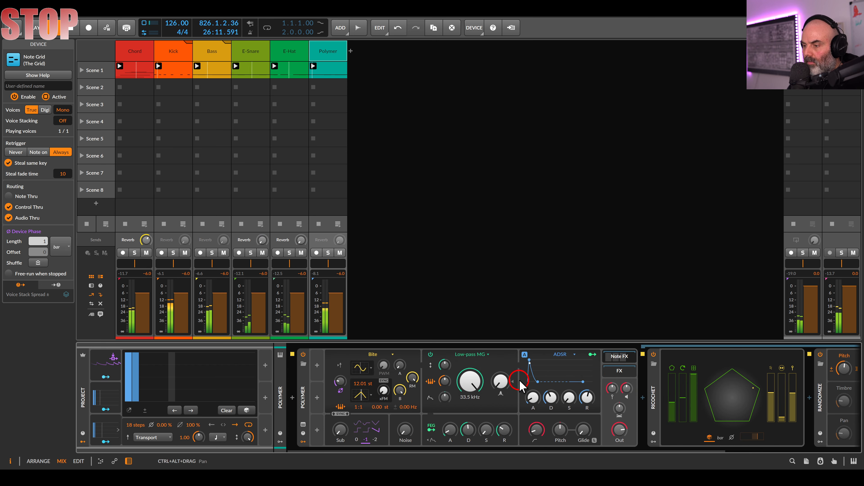
left_click_drag(446, 381, 449, 390)
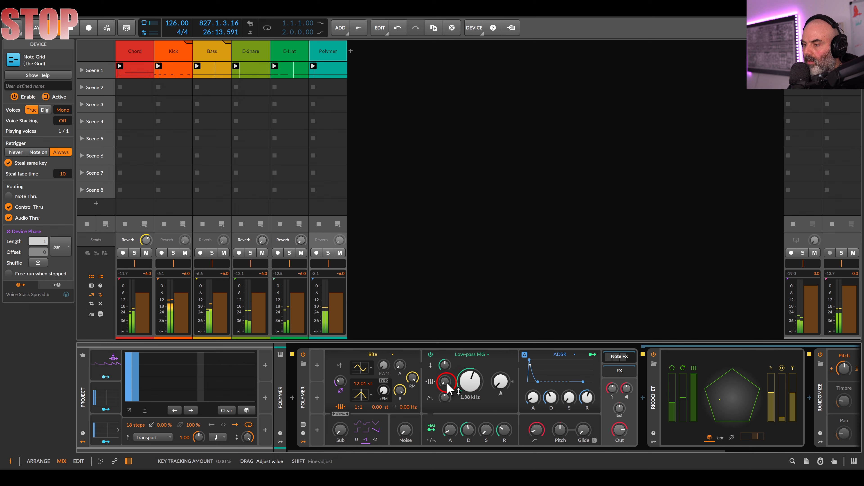
left_click(474, 356)
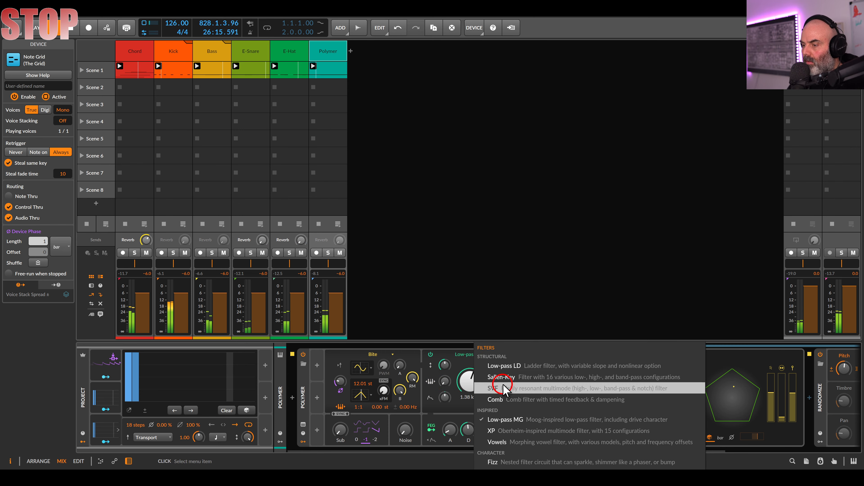
left_click(497, 388)
- Set the SVF cutoff to about 554 Hz, raise its envelope amount and key tracking, and set the amplitude envelope's decay to about 1.50 s
left_click_drag(469, 382, 445, 398)
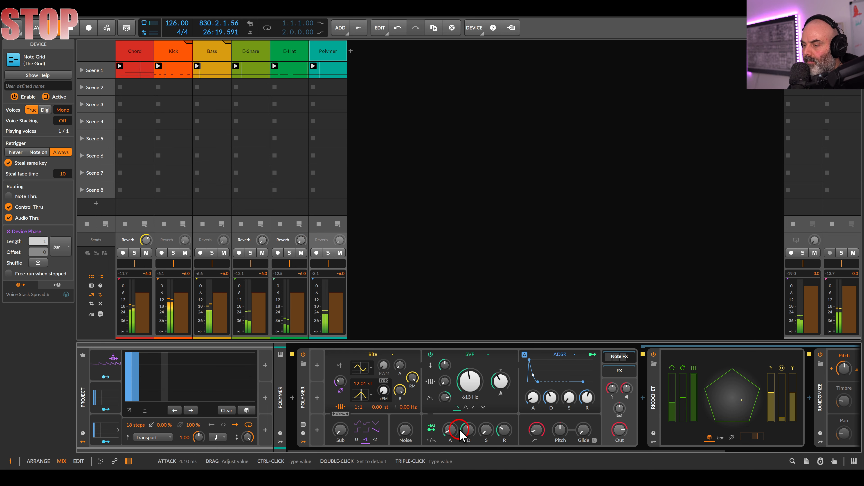
left_click_drag(553, 398, 587, 395)
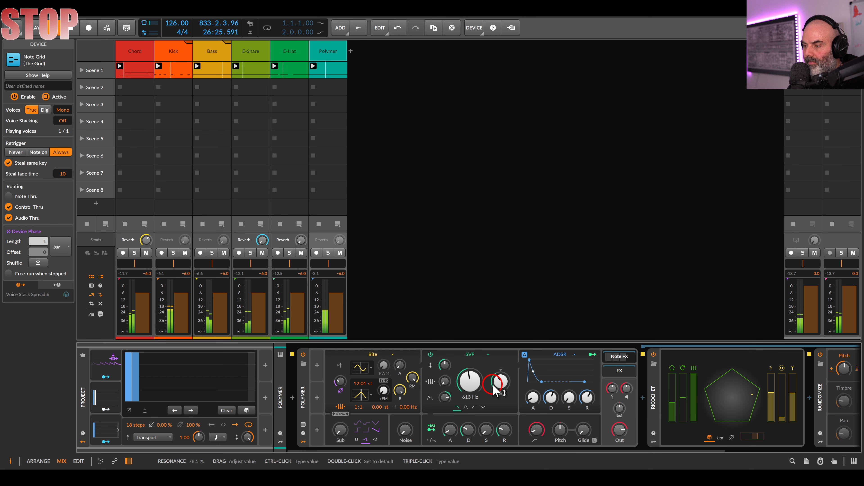
left_click_drag(469, 381, 443, 347)
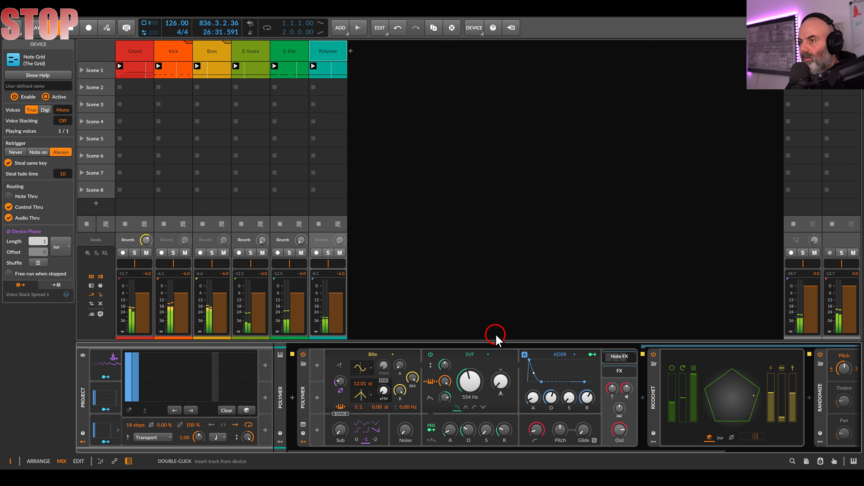
- Insert Delay-2 after Polymer and set the Polymer track's Reverb send to about -11.9 dB
left_click_drag(621, 391, 441, 391)
left_click(441, 372)
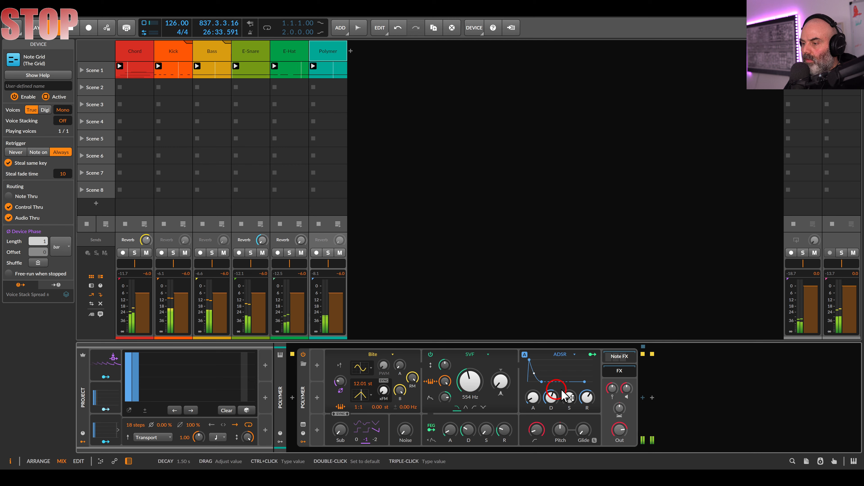
left_click(643, 397)
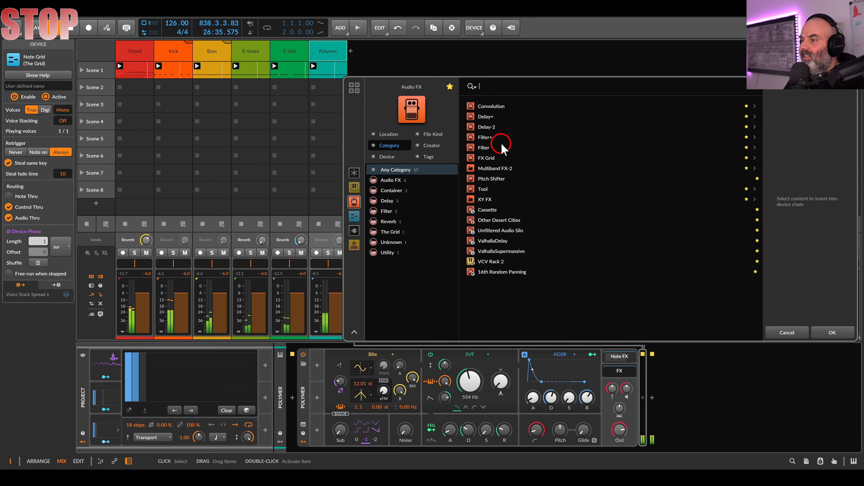
double_click(490, 127)
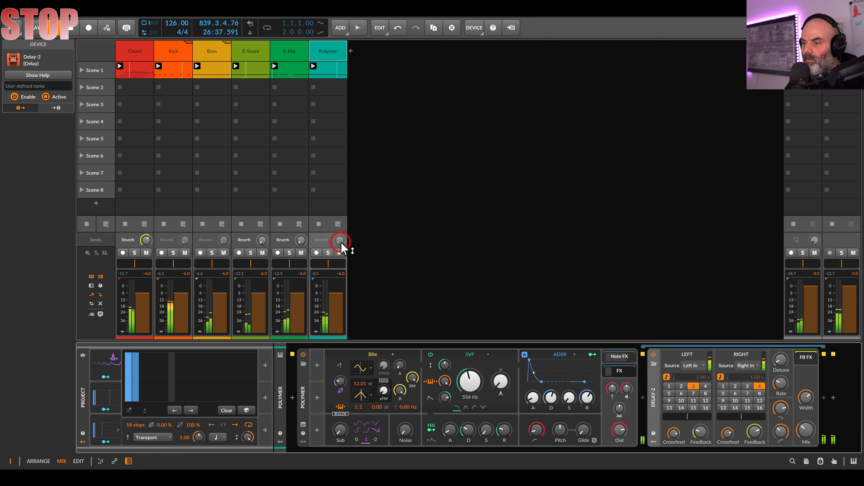
left_click_drag(341, 241, 340, 228)
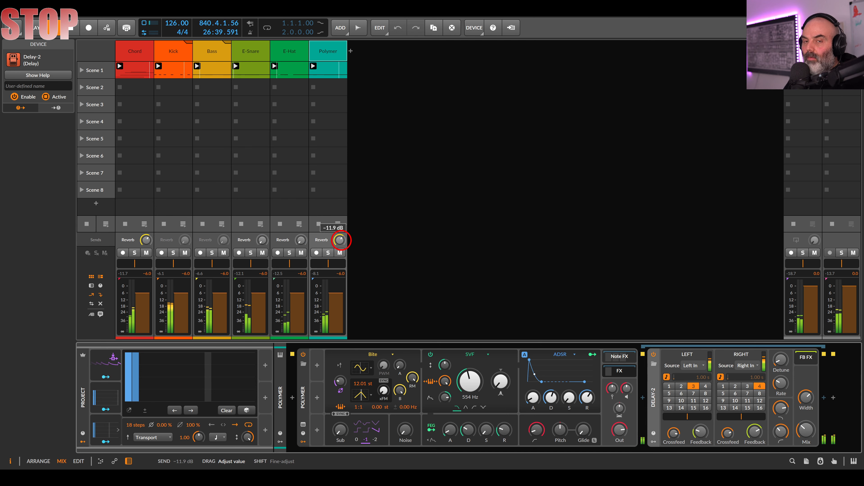
double_click(335, 55)
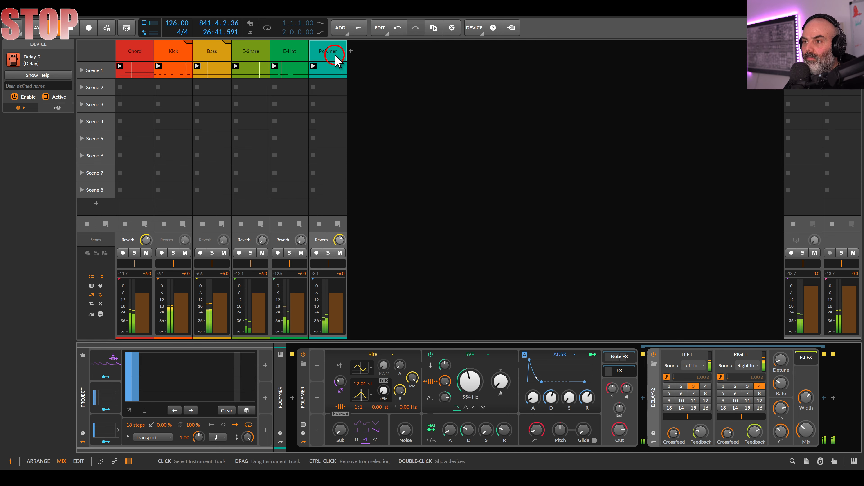
- Lower Polymer's SVF cutoff to about 453 Hz, reduce its key tracking, and disable the filter
left_click(474, 380)
left_click_drag(478, 383, 457, 372)
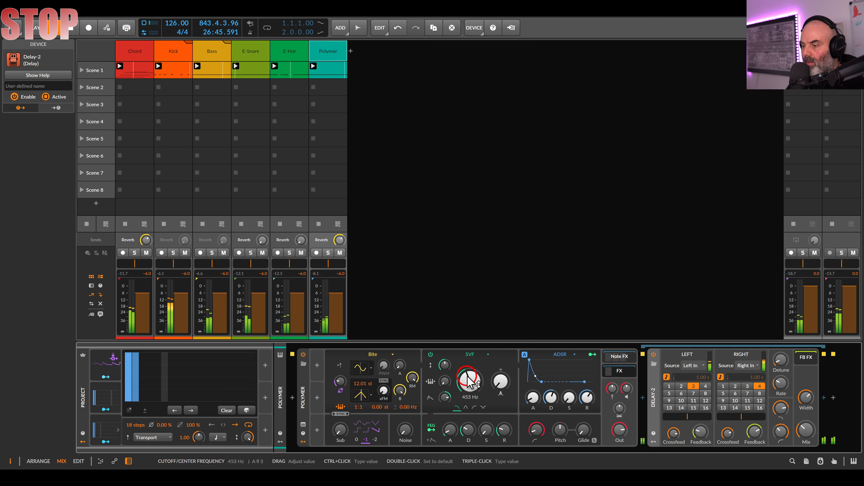
left_click(431, 354)
- Insert Filter+ between Polymer and Delay-2, with a 7.00-bar LFO, about 3.95 kHz cutoff and about +10.1 dB heat
left_click(642, 398)
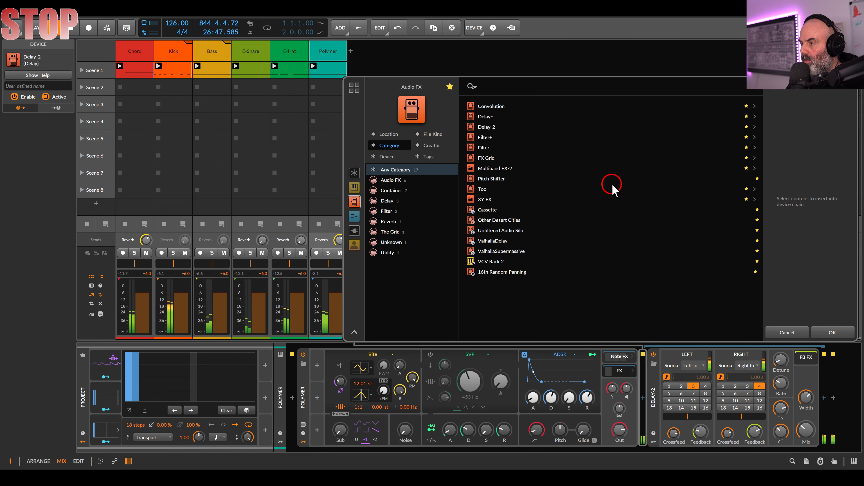
double_click(494, 140)
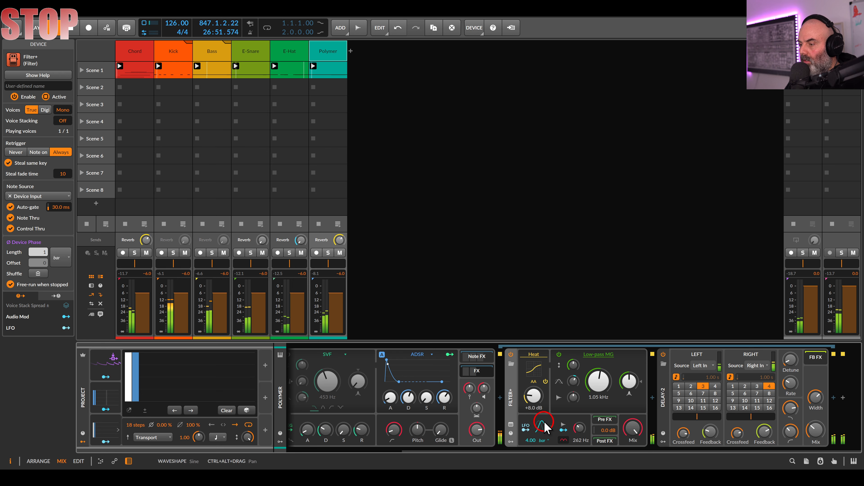
left_click_drag(526, 441, 526, 439)
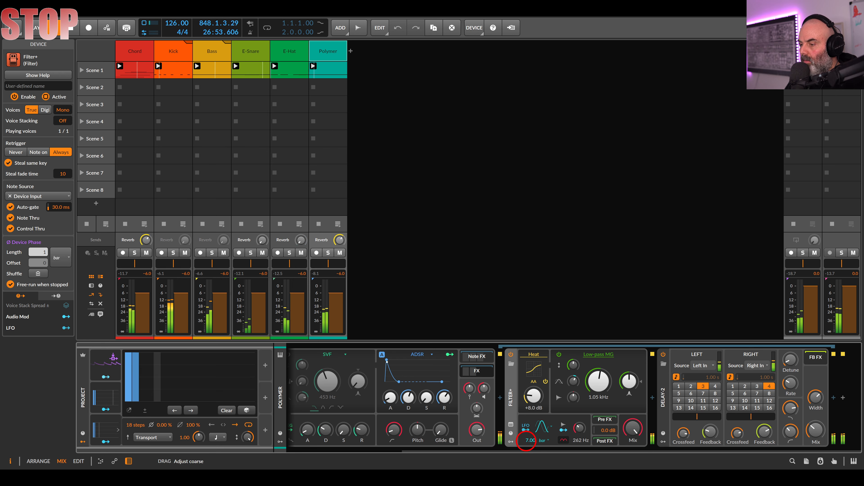
left_click_drag(594, 376, 537, 406)
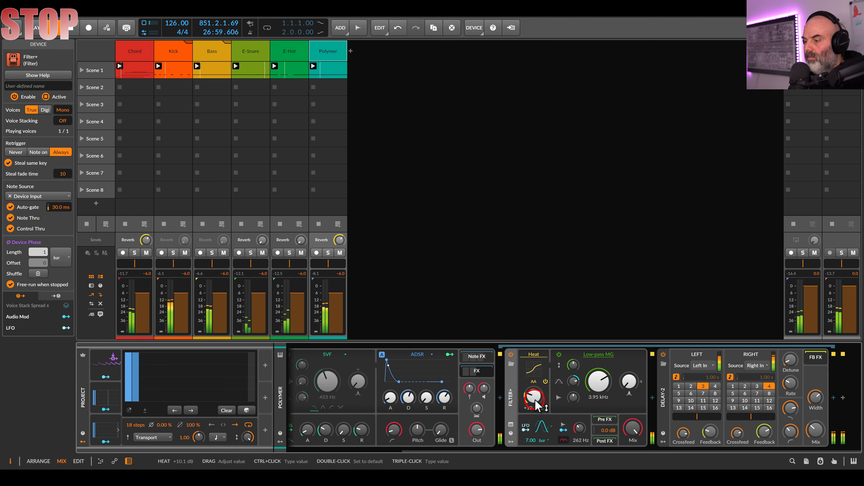
- Map the first project modulator to Polymer's output level
left_click_drag(480, 382, 741, 381)
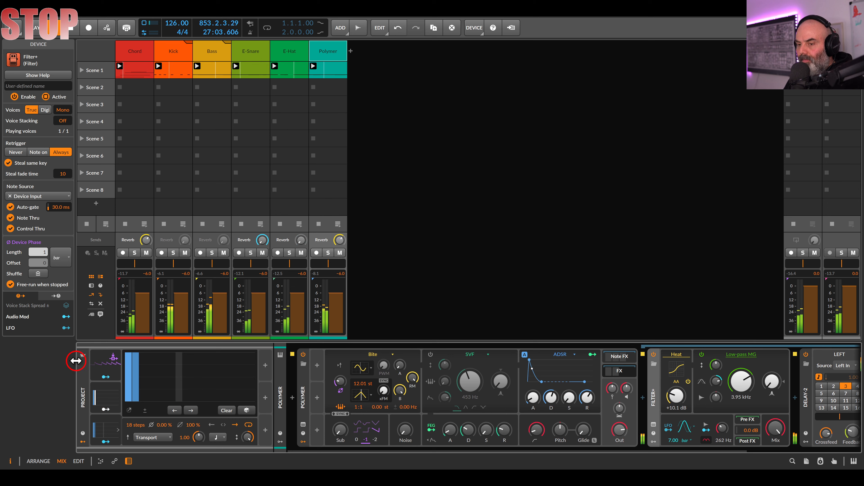
left_click(105, 377)
left_click_drag(615, 429, 618, 431)
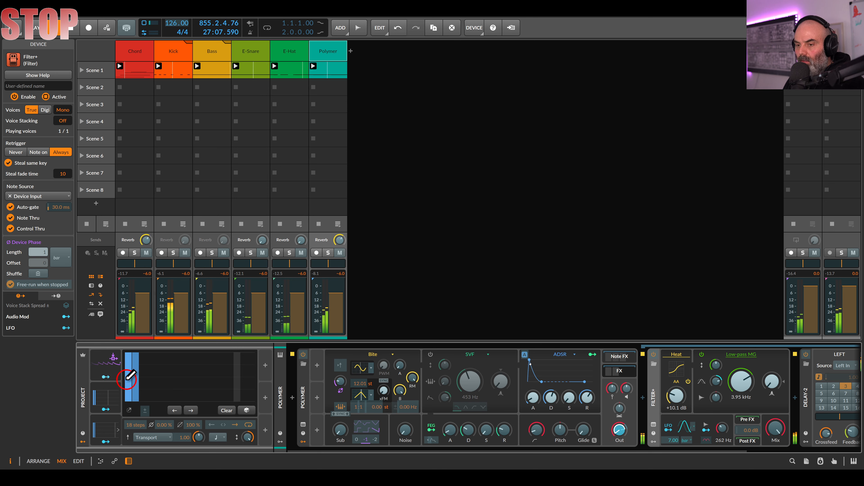
left_click(106, 377)
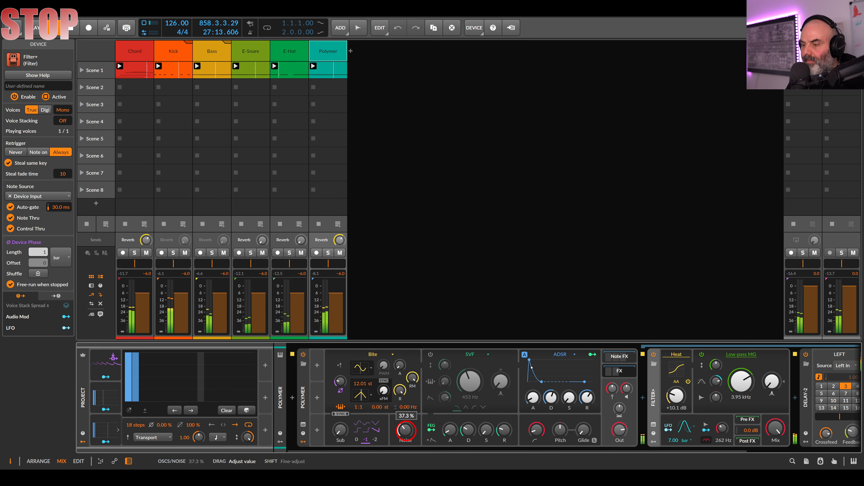
- Return Polymer's noise level to zero, raise its sub oscillator level, and set the sub octave to 0
left_click_drag(406, 431, 406, 443)
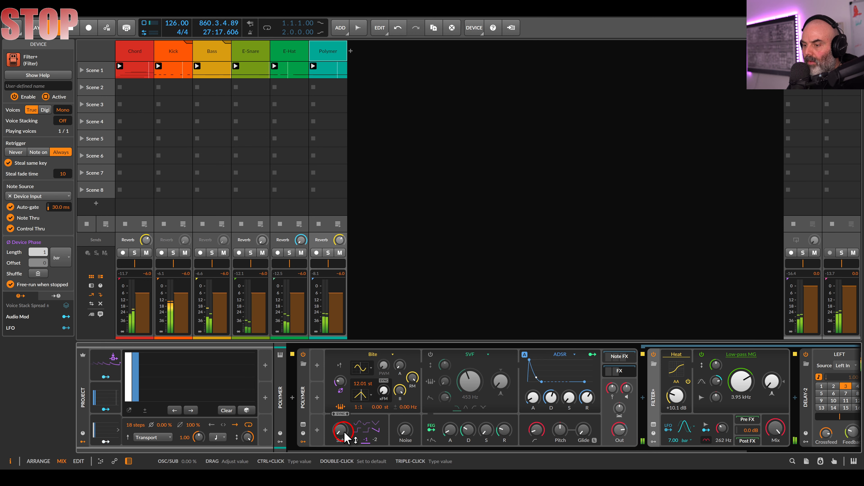
left_click_drag(344, 433, 344, 401)
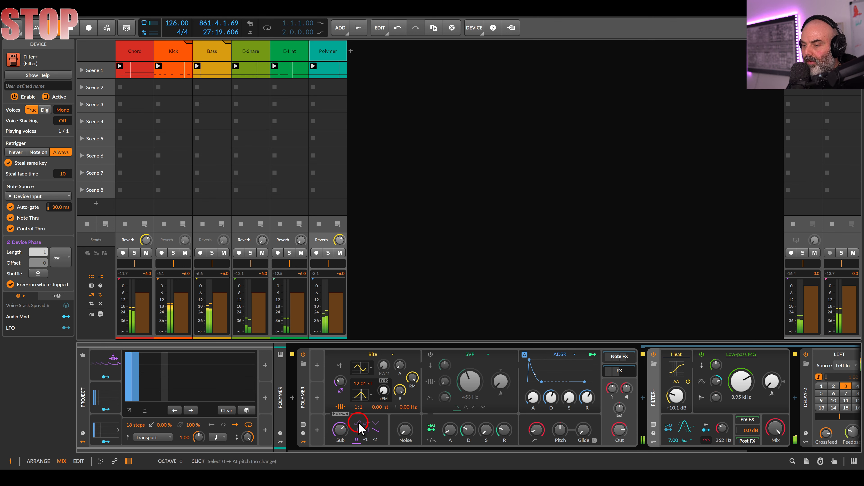